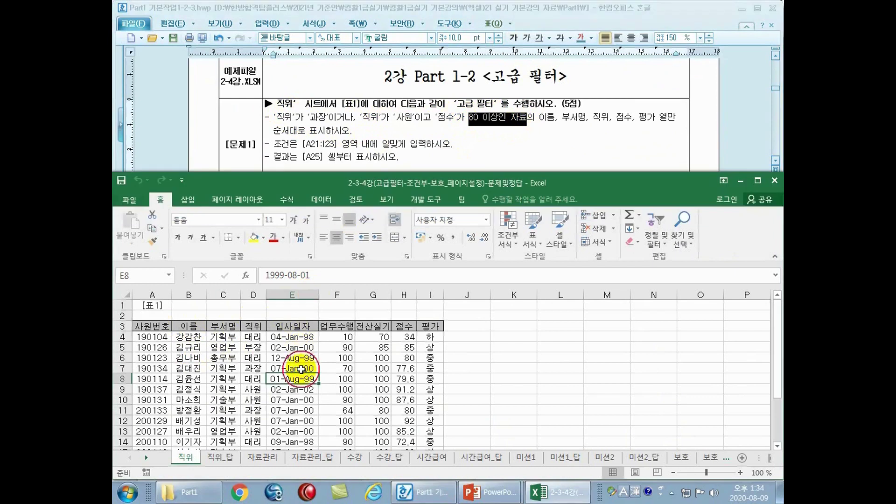
Step: Check the condition range A21:I23 given in the task and locate it below the table on the 직위 sheet
scroll(301, 368, "down", 4)
scroll(300, 368, "down", 1)
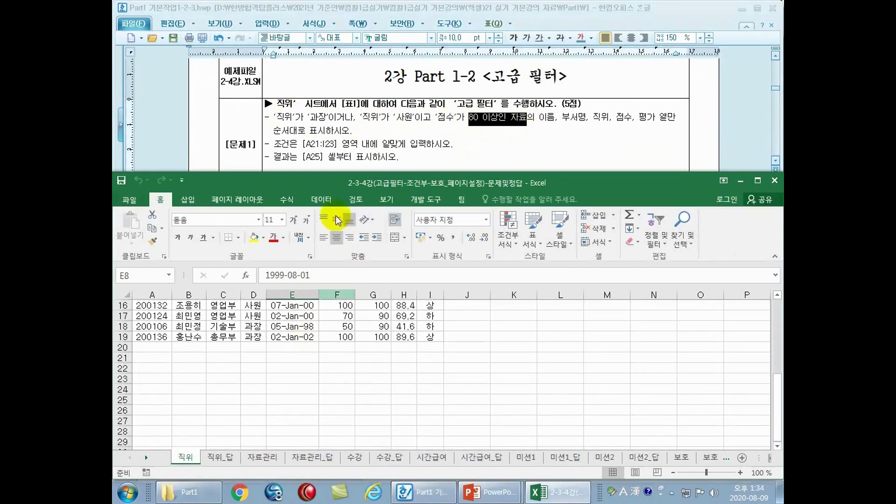
left_click_drag(283, 144, 350, 145)
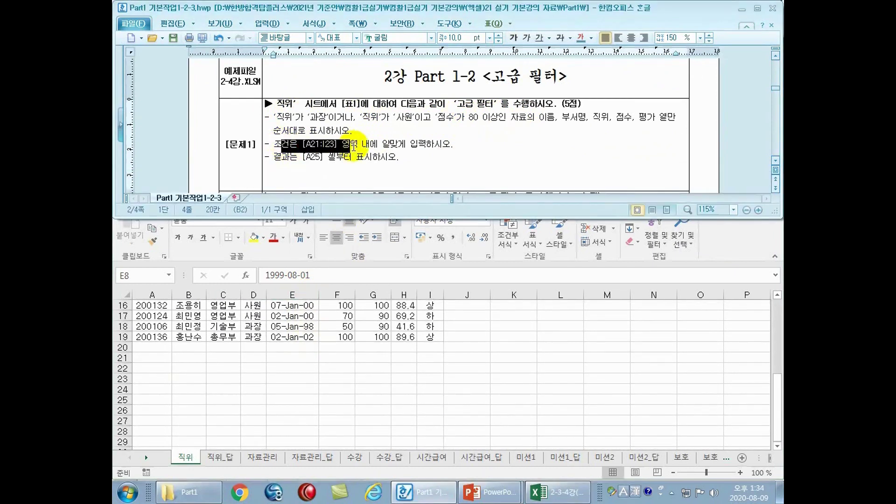
left_click(324, 144)
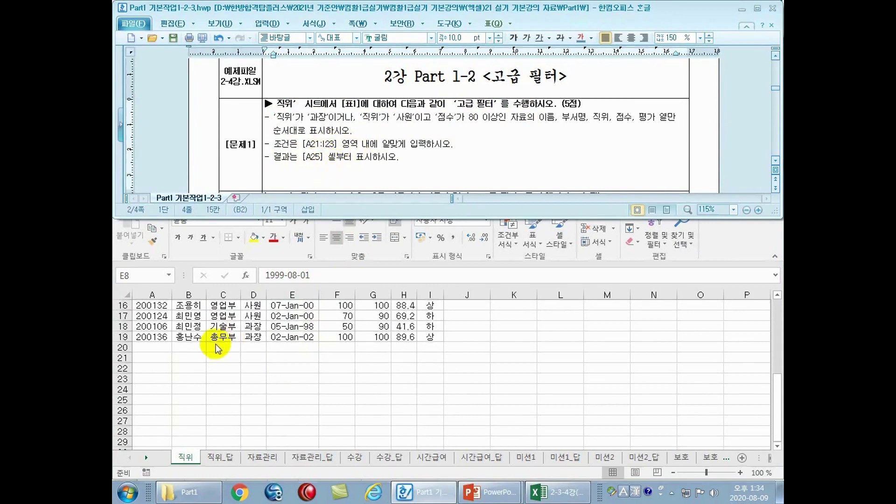
left_click_drag(144, 359, 430, 376)
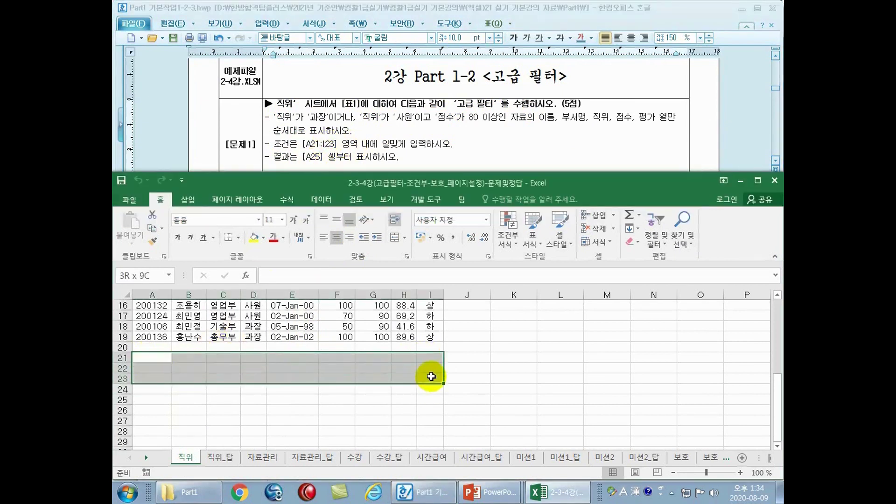
left_click_drag(431, 376, 427, 375)
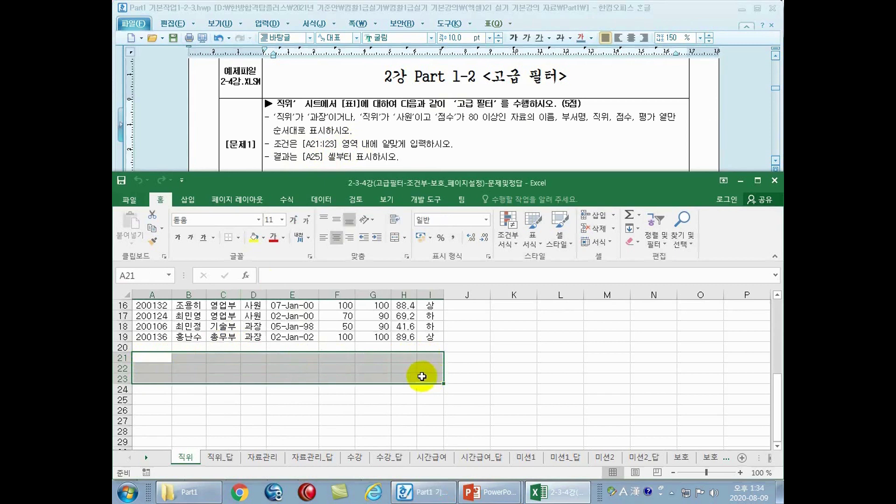
left_click(153, 359)
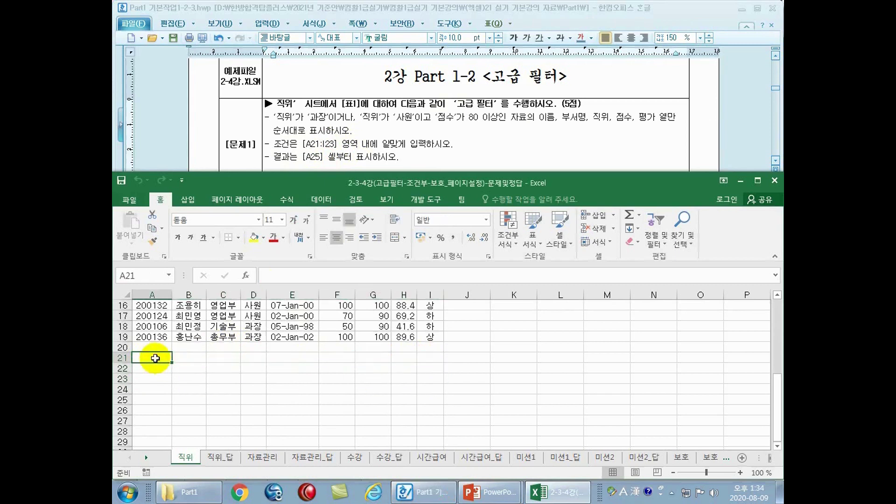
Step: Examine the 직위 column of the table, including its heading in D3 and the 과장 and 사원 entries
scroll(156, 359, "up", 5)
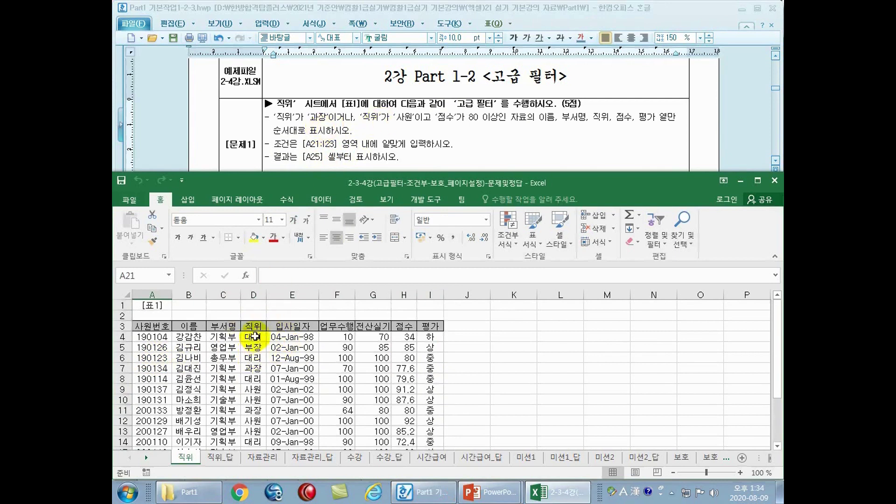
left_click(253, 368)
left_click(253, 399)
scroll(253, 398, "down", 6)
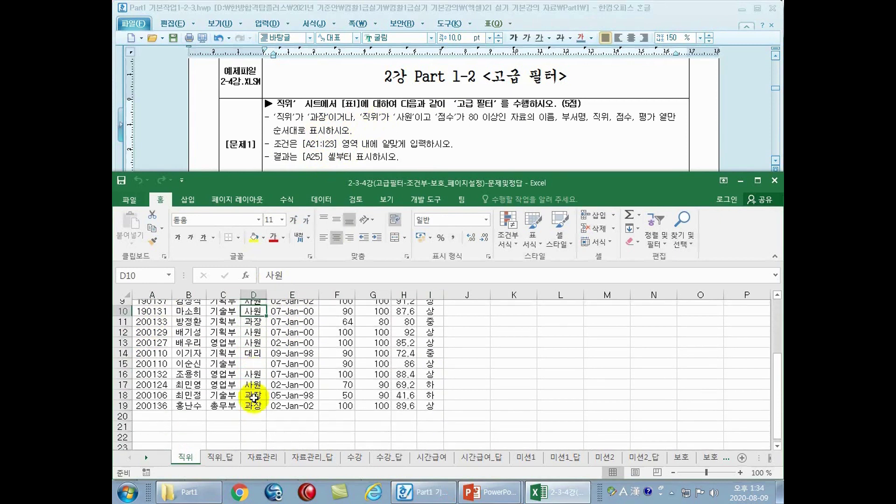
scroll(224, 406, "up", 2)
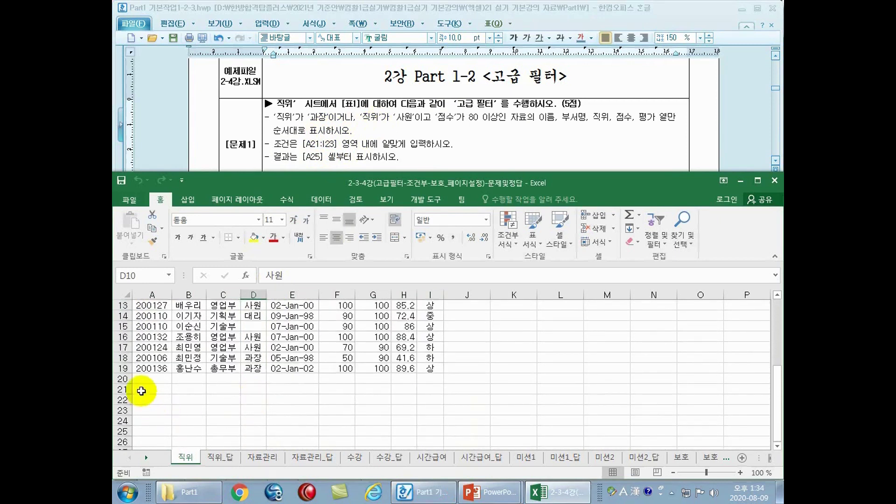
left_click(141, 387)
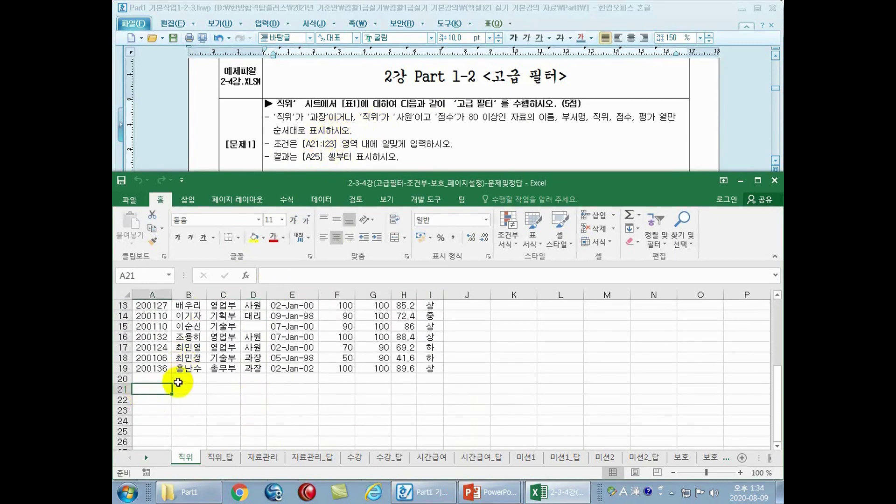
scroll(242, 300, "up", 1)
scroll(242, 300, "up", 4)
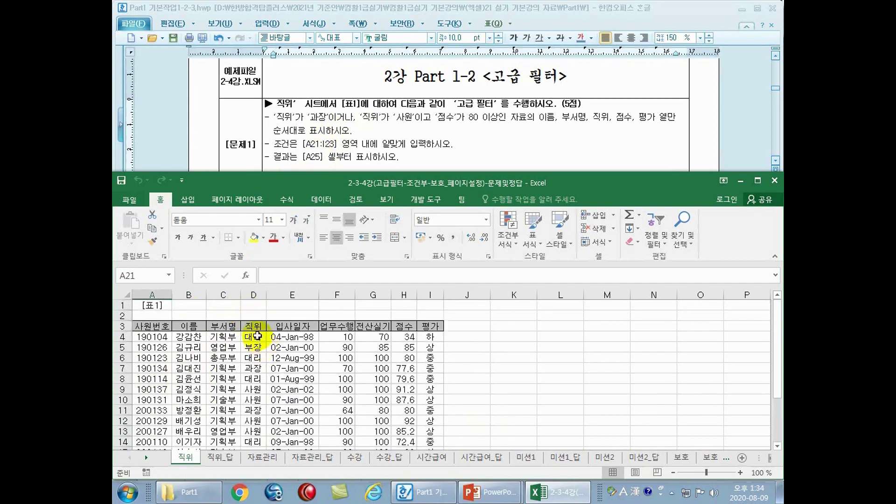
left_click(252, 326)
scroll(242, 355, "down", 6)
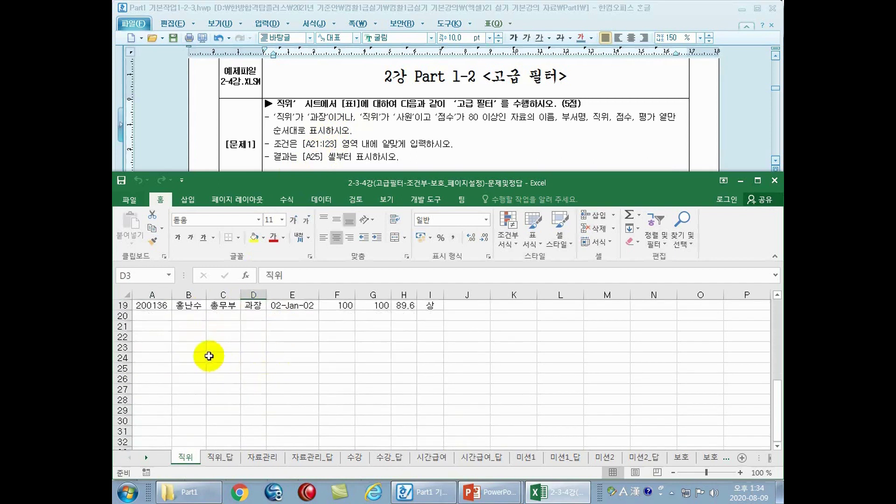
Step: Enter the condition heading 직위 in A21 and the condition value 과장 in A22
left_click(142, 326)
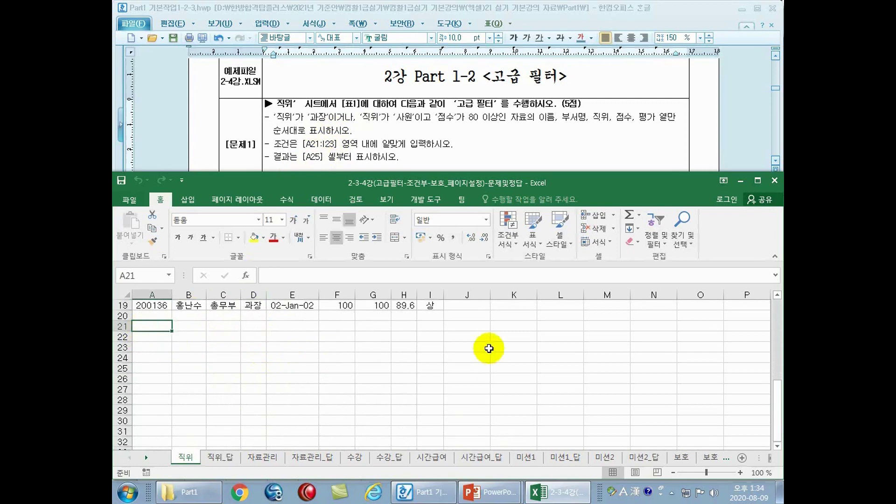
type("wl")
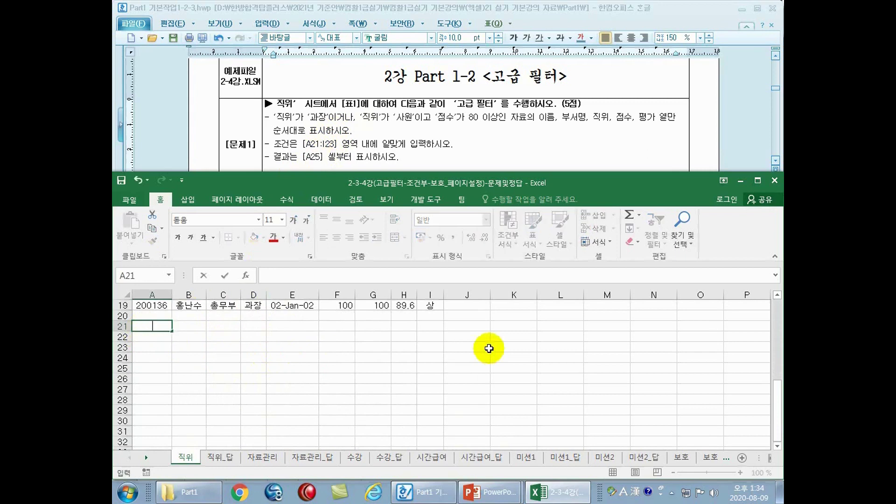
type("rnl")
key("Return")
key("Up")
key("Home")
key("BackSpace")
key("Return")
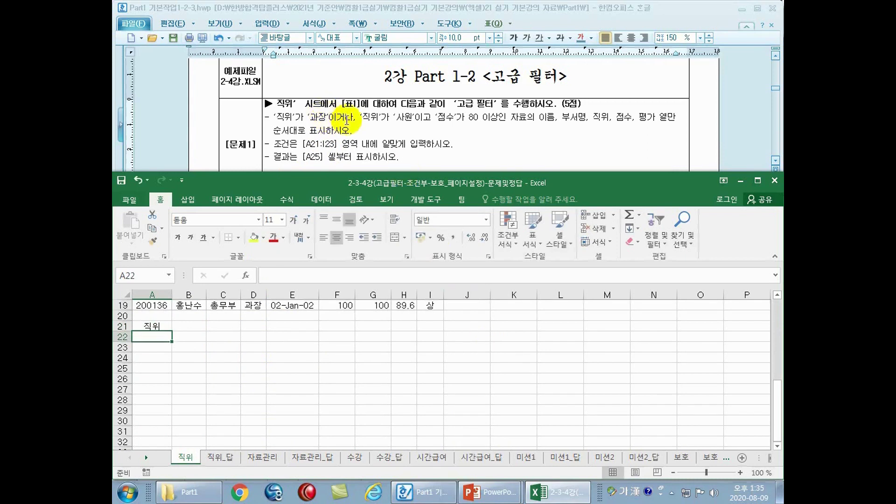
type("과자")
key("Return")
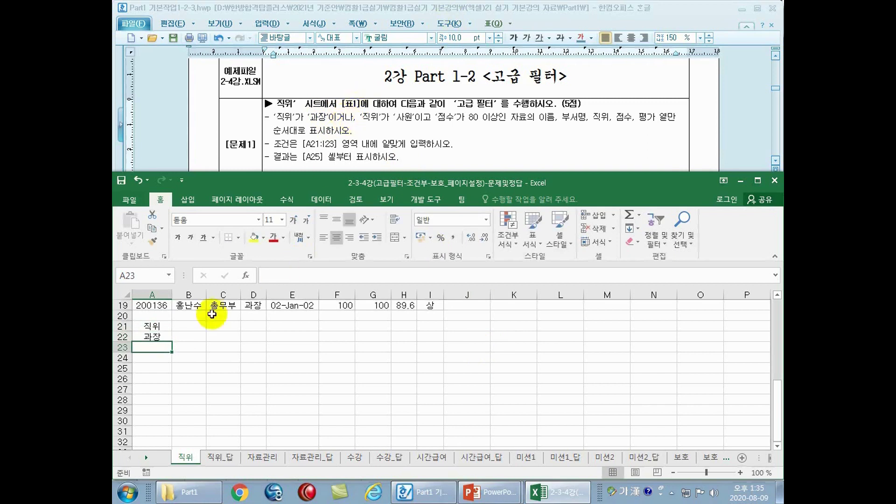
Step: Enter a second 직위 heading in B21 and the condition value 사원 in B23
left_click(182, 326)
type("직위")
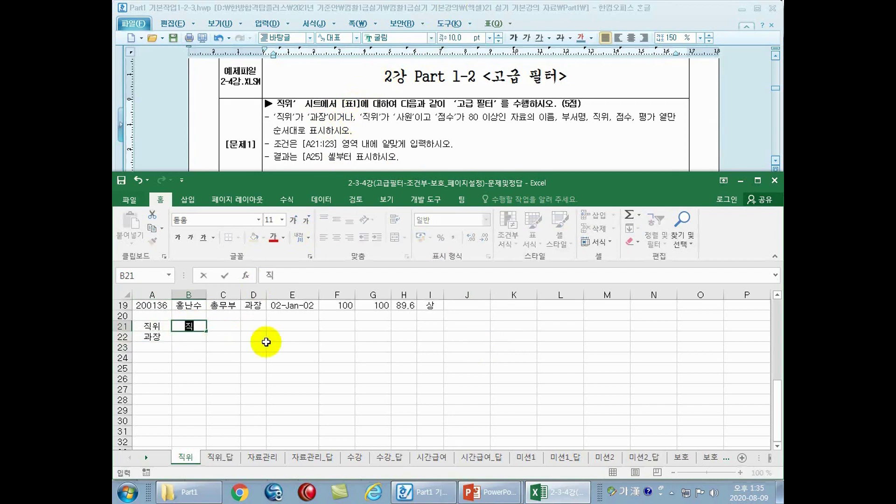
key("Return")
key("Return")
type("과자")
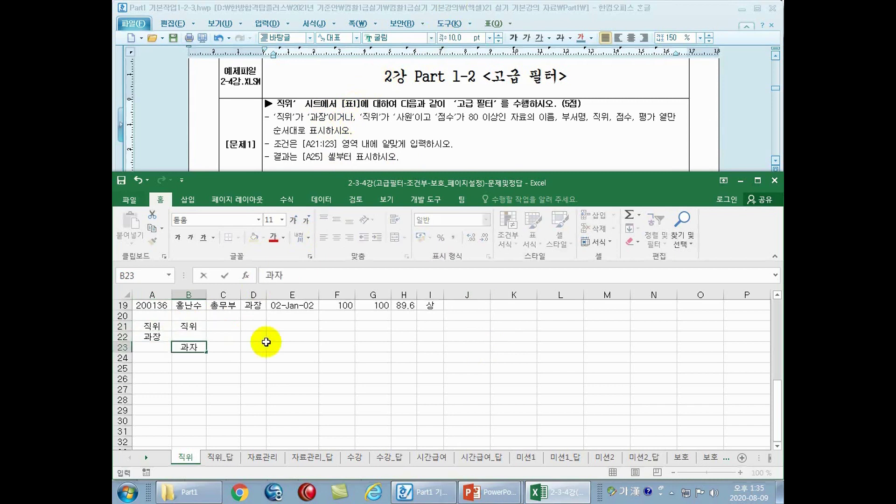
type("사원")
key("Return")
Step: Move the 사원 condition from B23 to A23 and clear the duplicate 직위 heading in B21
left_click(187, 326)
left_click(152, 327)
left_click(188, 326)
left_click(152, 326)
left_click(187, 326)
left_click(190, 348)
left_click_drag(192, 352, 153, 351)
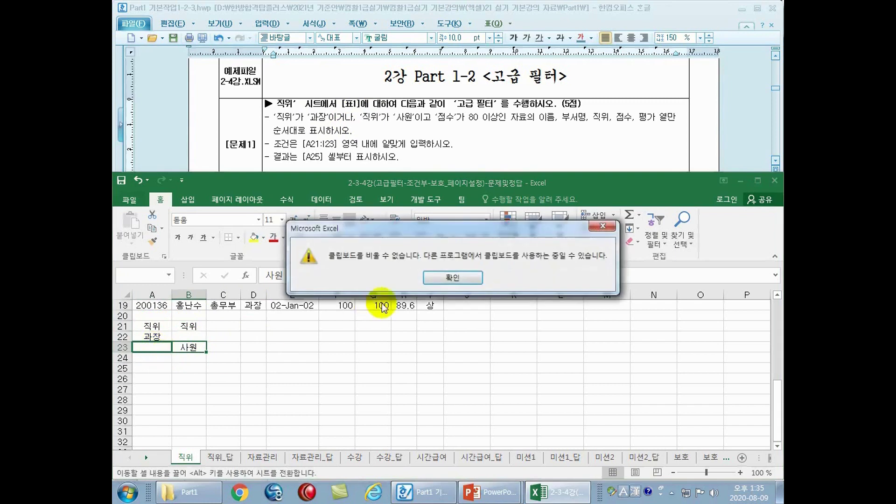
left_click(449, 276)
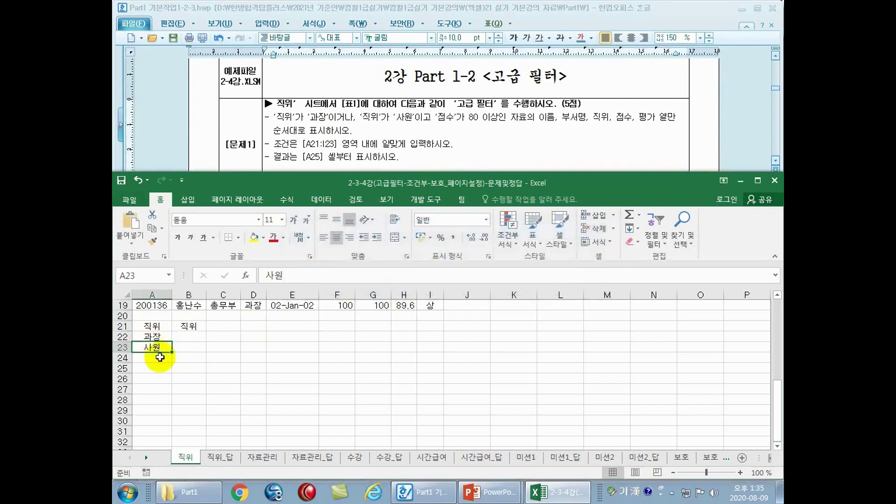
left_click(185, 326)
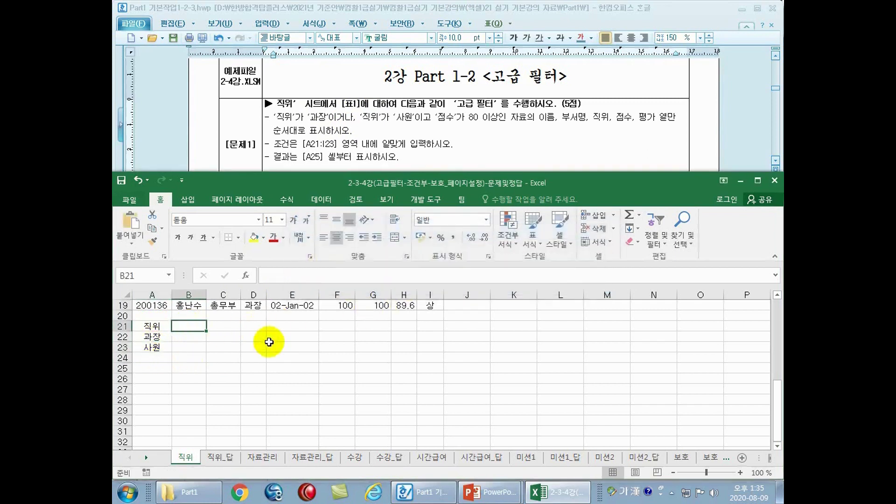
Step: Review the 과장 and 사원 conditions stacked under the 직위 heading in A21:A23
left_click(156, 326)
left_click(161, 336)
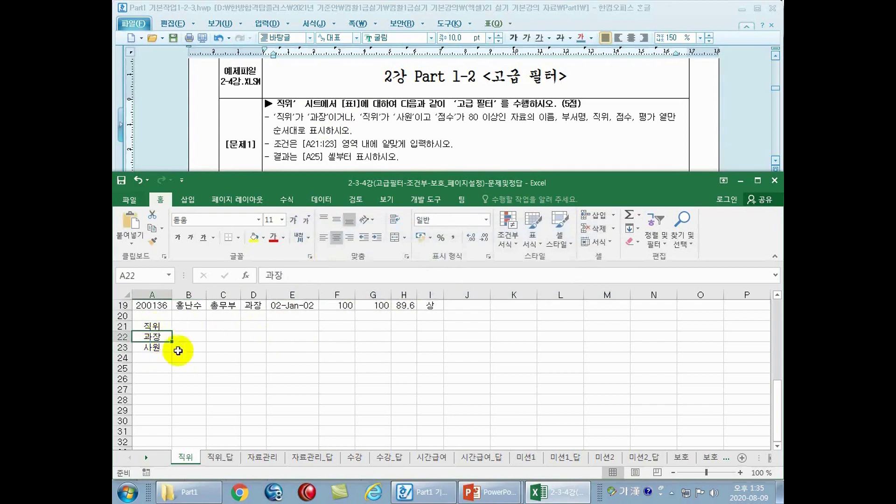
left_click(157, 349)
left_click(153, 337)
left_click(155, 348)
left_click(153, 336)
left_click(155, 347)
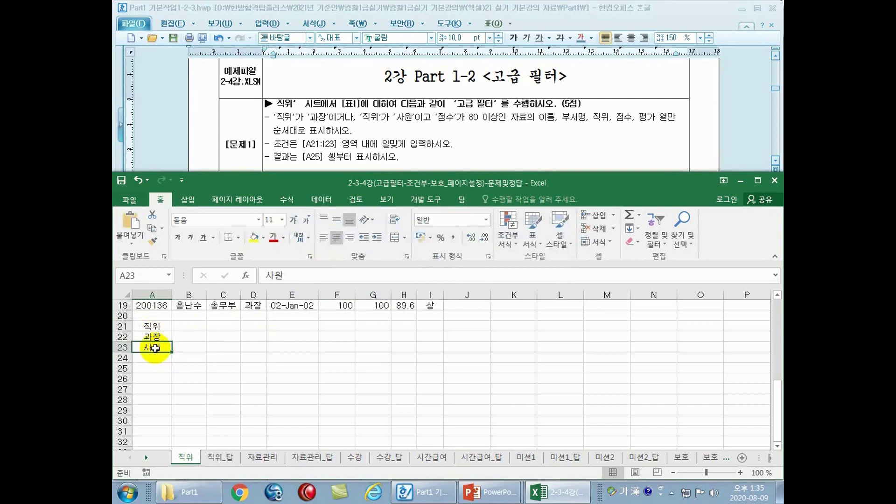
Step: Enter the condition heading 점수 in B21 beside the 직위 heading
left_click(189, 326)
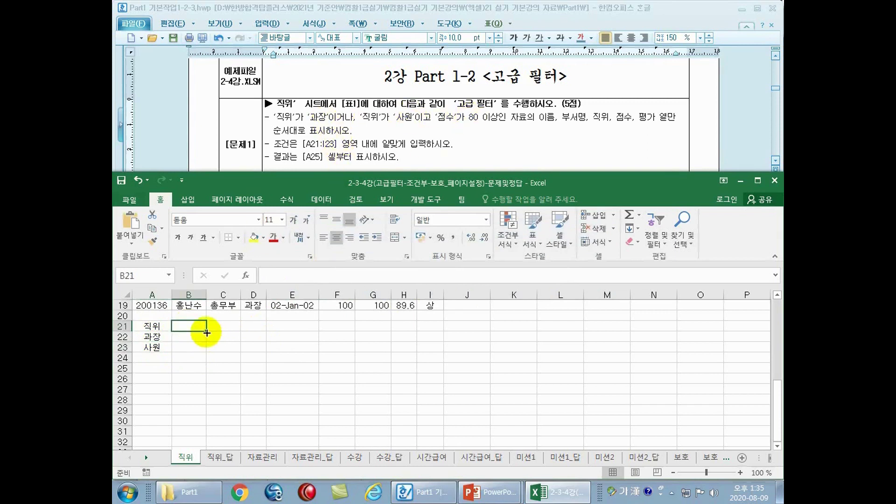
type("점수")
key("Return")
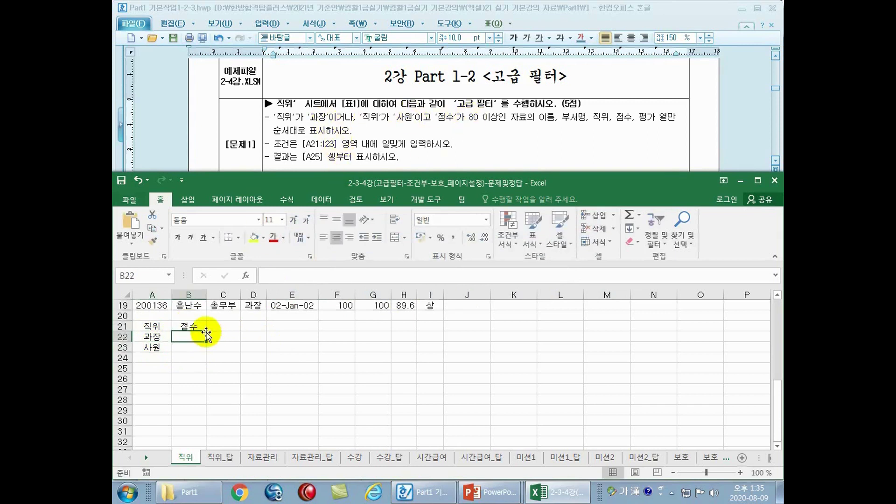
Step: Inspect the exact text of the table's 점수 heading in H3 and compare it with the condition heading in B21
scroll(245, 353, "up", 6)
left_click(403, 325)
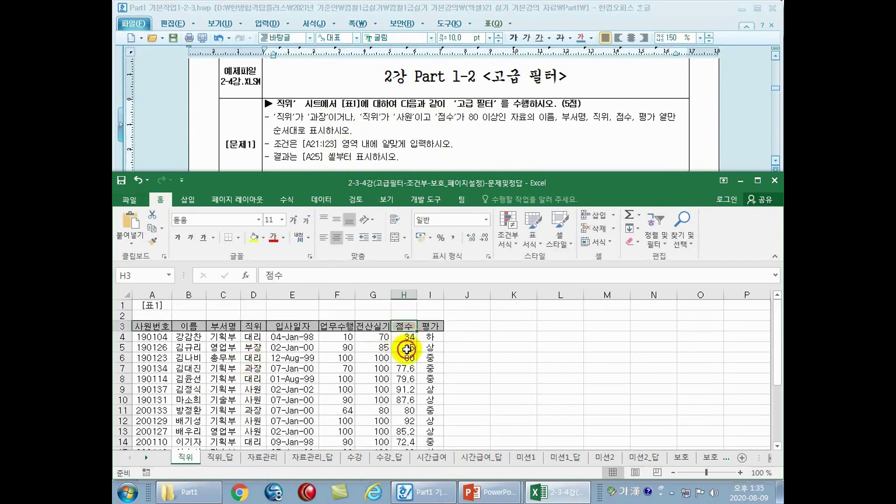
left_click_drag(283, 275, 252, 275)
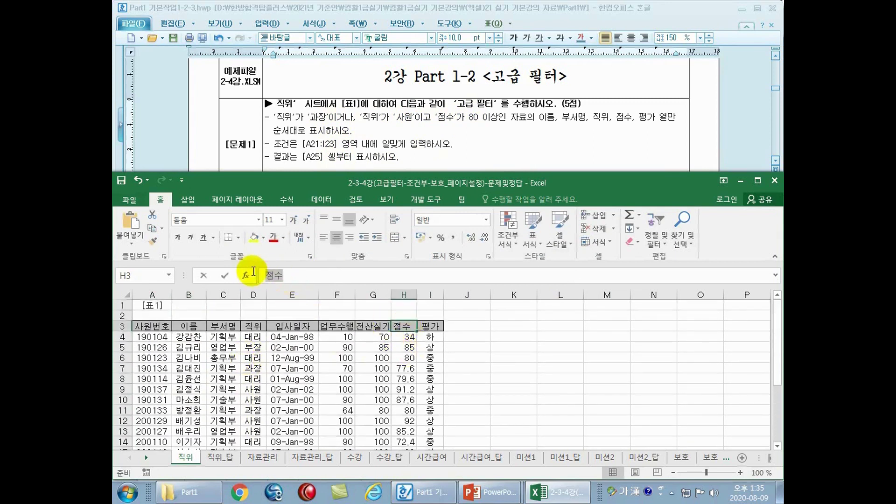
left_click(404, 325)
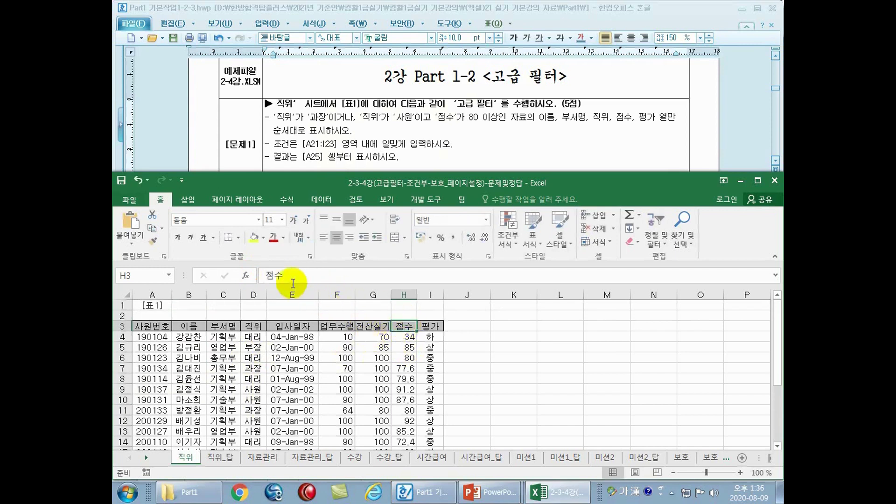
double_click(269, 275)
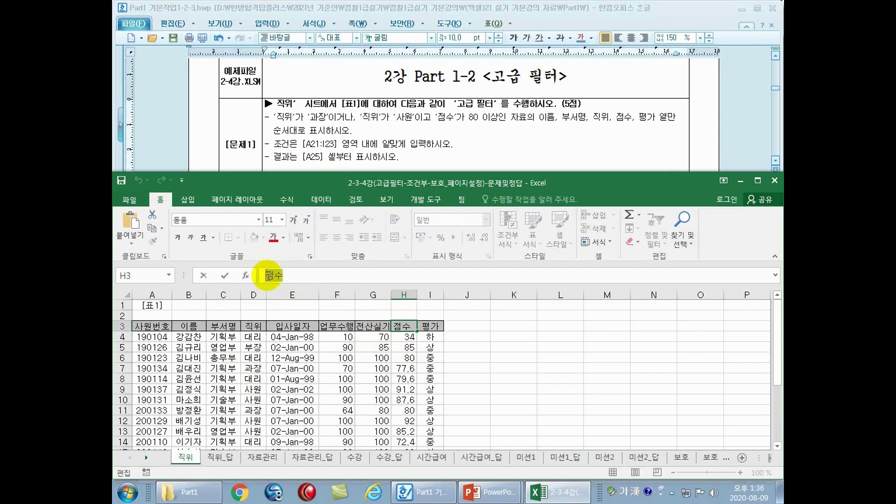
right_click(267, 275)
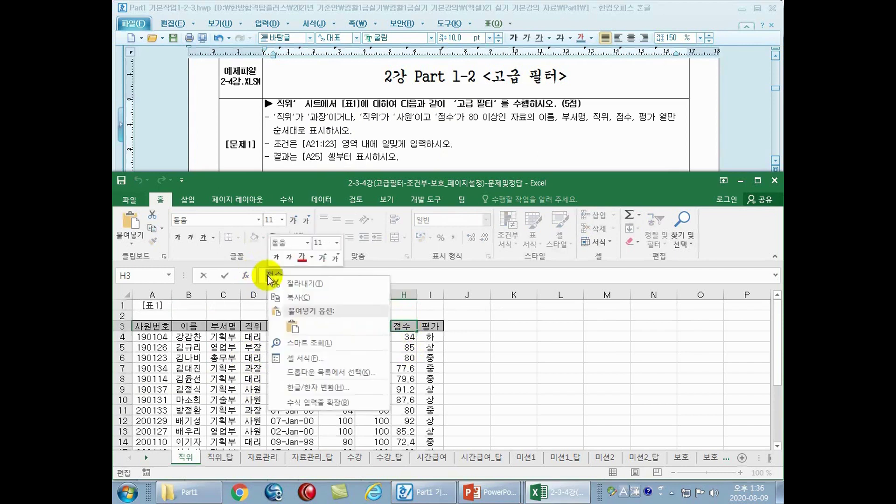
left_click(246, 347)
key("Escape")
scroll(266, 354, "down", 3)
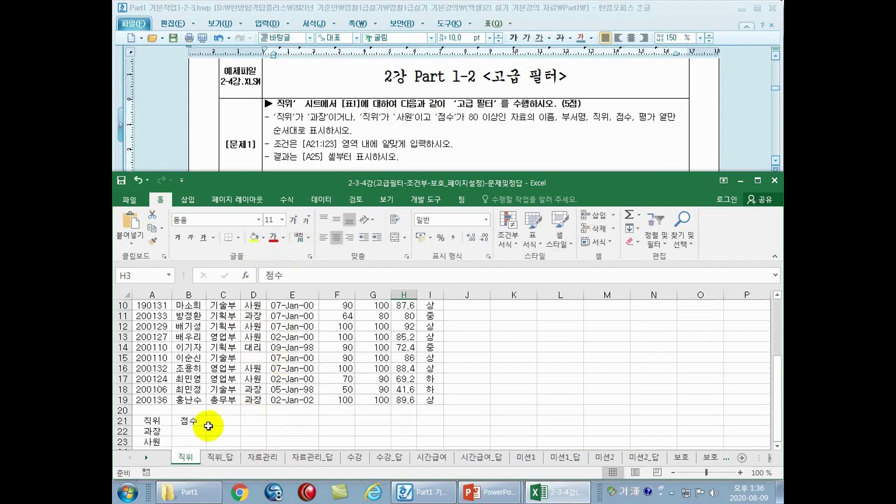
double_click(201, 421)
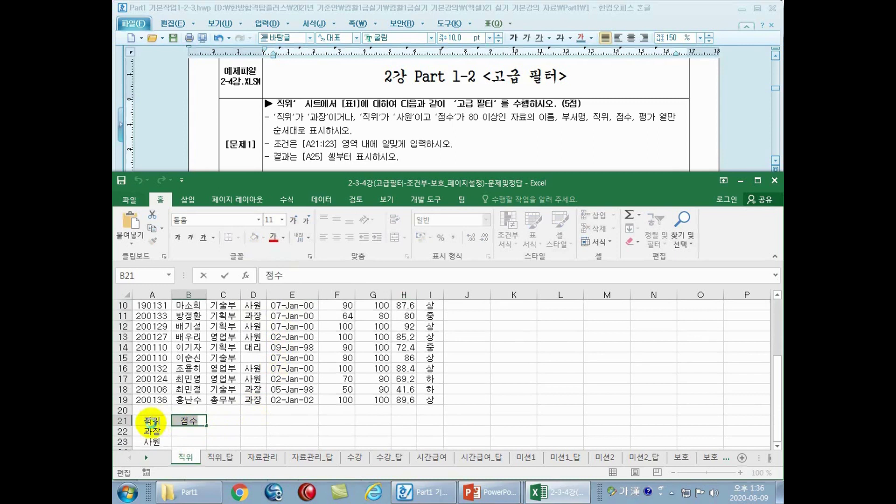
Step: Enter the score condition >=80 under 점수 in both B22 and B23
left_click(184, 433)
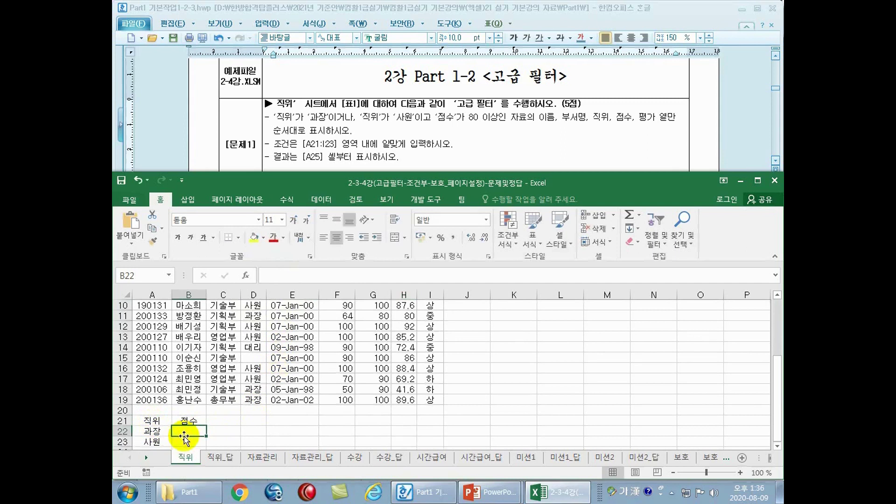
scroll(184, 436, "down", 1)
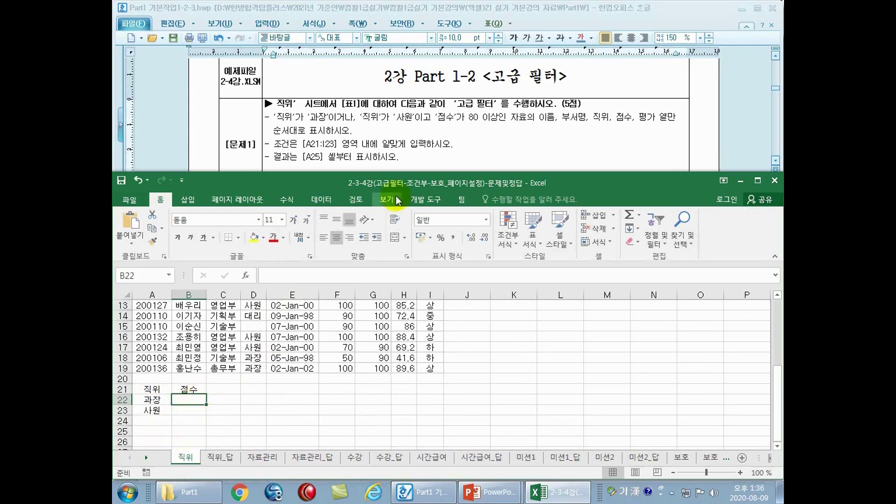
type(">=80")
key("Return")
type(">=80")
key("Return")
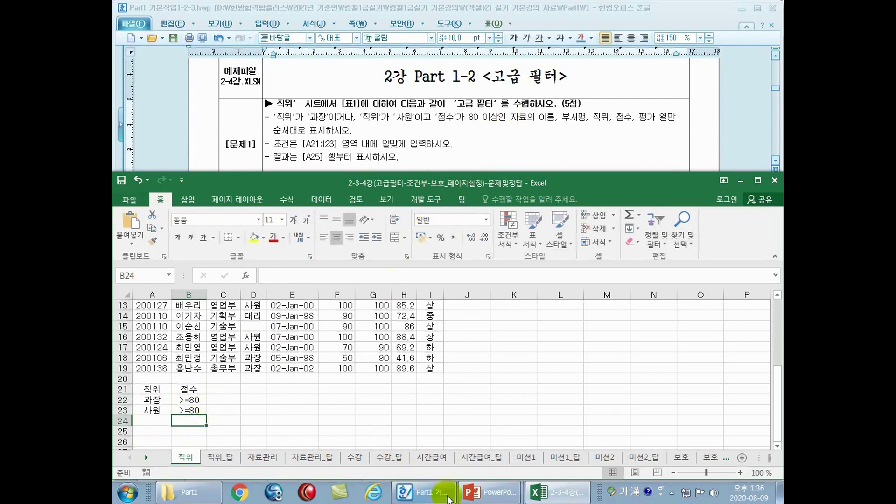
Step: Switch to the PowerPoint slide show and mark with the pen the comma before the 사원 condition and the criteria cells in rows 22 and 23
mouse_move(476, 499)
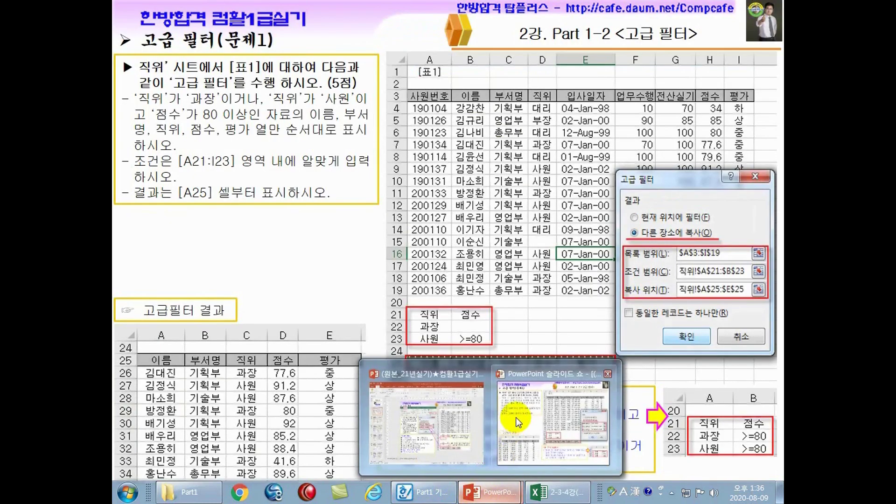
left_click(516, 417)
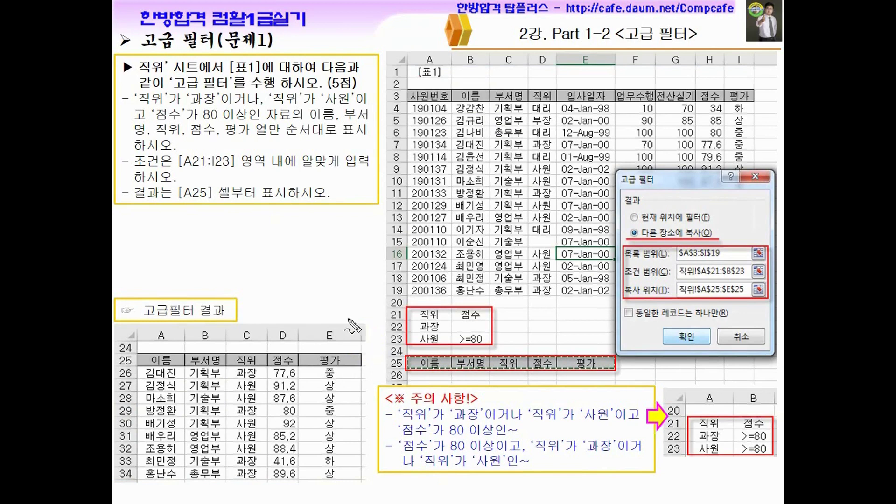
left_click_drag(259, 103, 261, 111)
mouse_move(449, 328)
left_mouse_down()
mouse_move(448, 336)
mouse_move(472, 330)
mouse_move(465, 330)
left_mouse_up()
left_click_drag(271, 88, 257, 111)
left_click_drag(416, 334, 445, 332)
left_click_drag(279, 109, 348, 108)
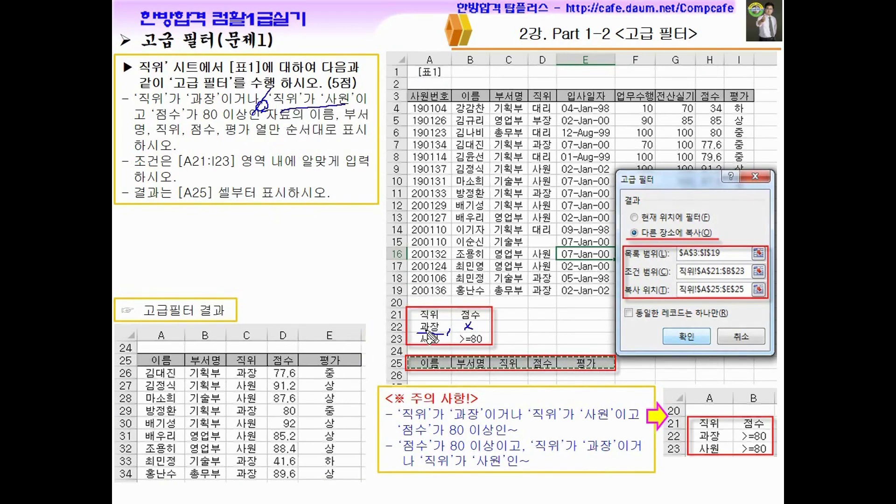
left_click_drag(420, 344, 483, 343)
key("Escape")
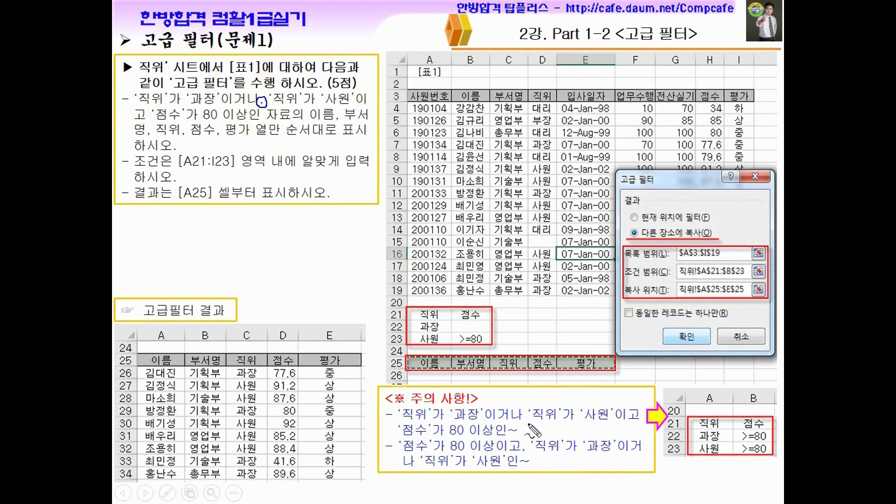
Step: Underline the 직위 and 80 이상 wording in the first caution example and in the problem text
left_click_drag(564, 422, 598, 422)
left_click_drag(424, 438, 492, 438)
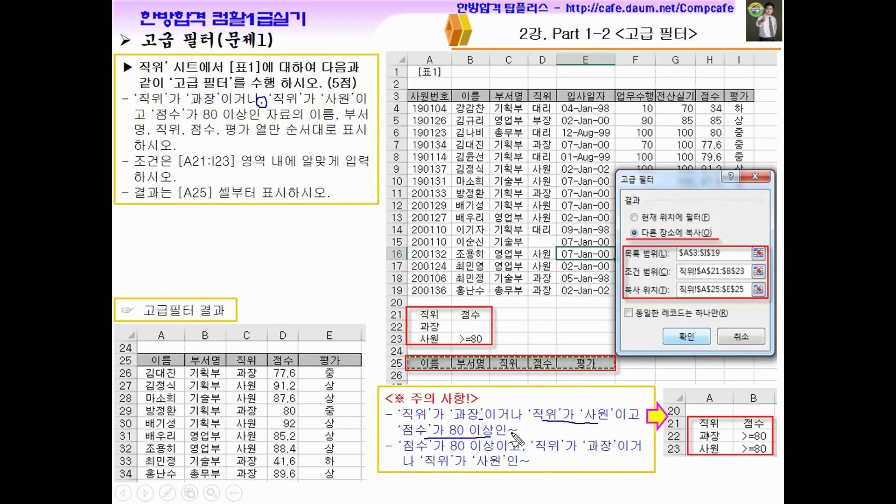
left_click_drag(440, 437, 493, 436)
left_click_drag(162, 111, 360, 105)
left_click_drag(166, 125, 249, 125)
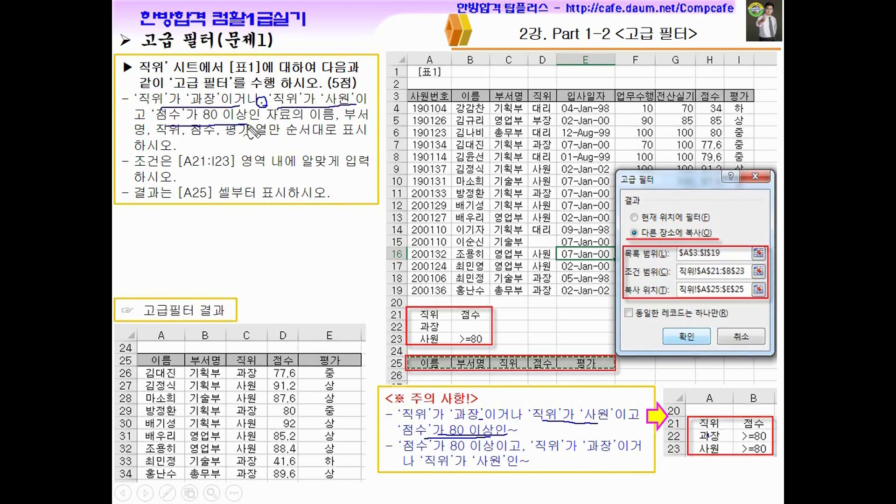
Step: Number the two caution examples and mark the second one with its criteria table, finishing by erasing all ink from the slide
left_click_drag(449, 332, 445, 342)
left_click_drag(425, 457, 525, 460)
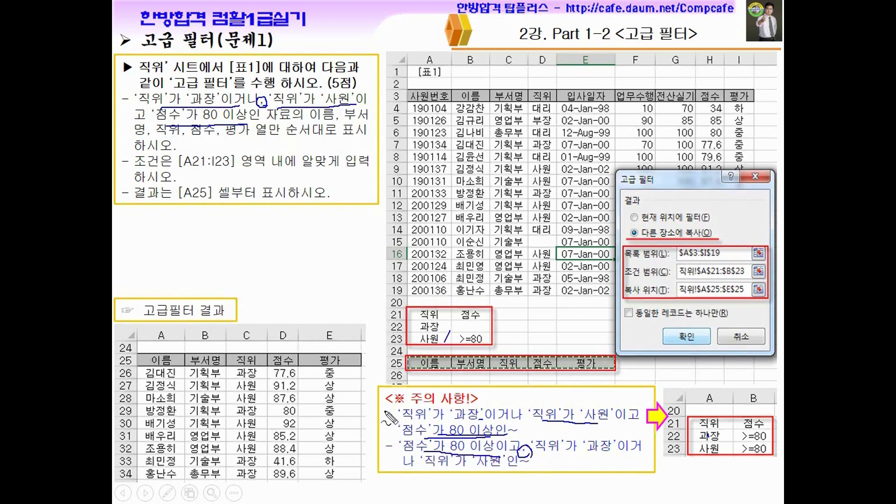
left_click_drag(391, 409, 387, 411)
mouse_move(387, 443)
left_mouse_down()
mouse_move(395, 450)
mouse_move(391, 439)
left_mouse_up()
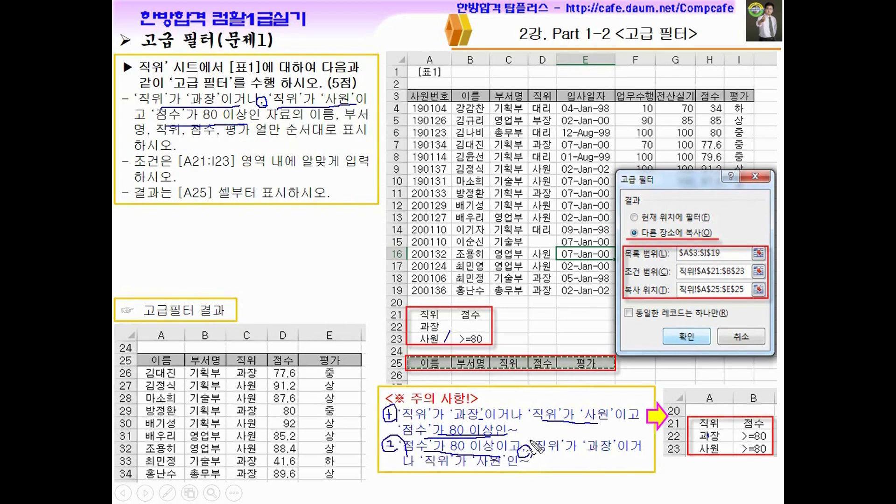
mouse_move(738, 459)
left_mouse_down()
mouse_move(740, 394)
mouse_move(738, 453)
left_mouse_up()
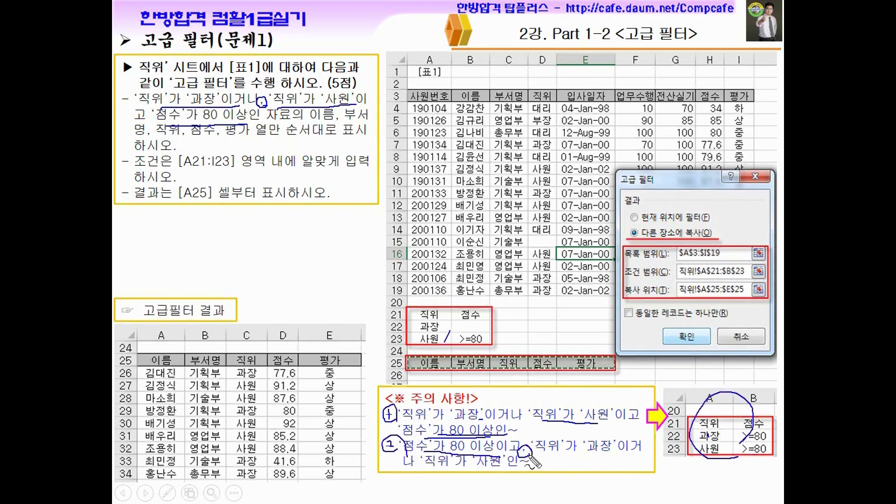
key("e")
key("ctrl+a")
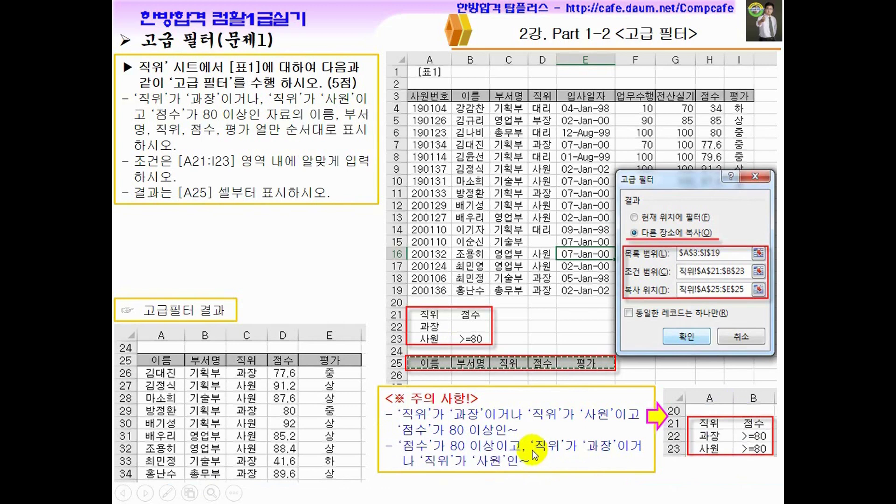
Step: Circle the second caution example's comma and its 과장 and 사원 criteria cells, compare with the problem text's comma, and erase the ink
key("ctrl+p")
mouse_move(529, 446)
left_mouse_down()
mouse_move(523, 454)
mouse_move(533, 460)
left_mouse_up()
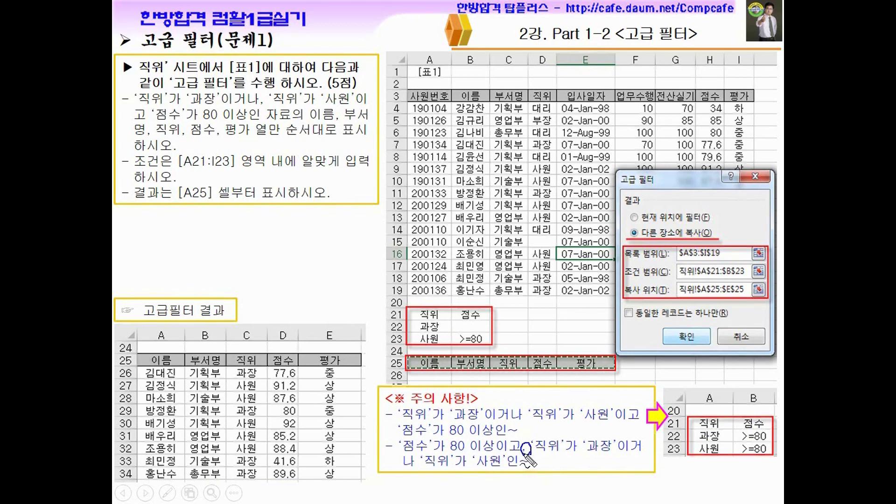
left_click_drag(485, 453, 524, 451)
left_click_drag(547, 456, 616, 455)
mouse_move(713, 432)
left_mouse_down()
mouse_move(697, 442)
mouse_move(716, 453)
left_mouse_up()
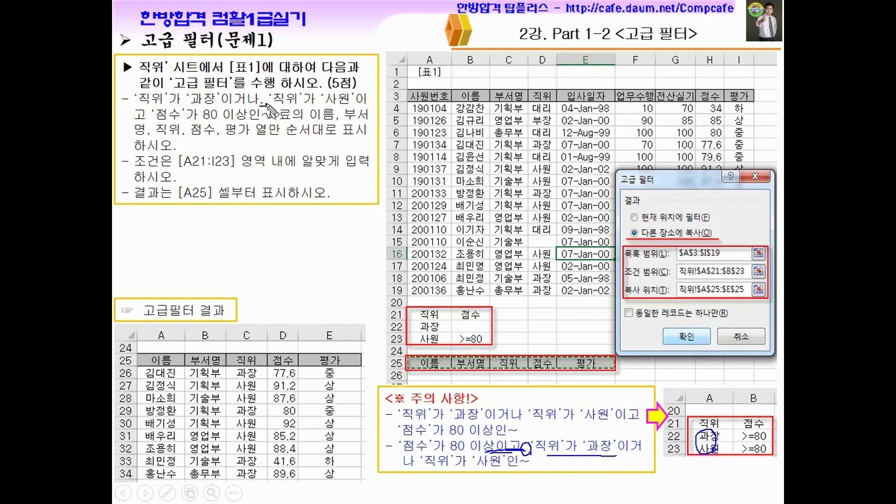
mouse_move(258, 104)
left_mouse_down()
mouse_move(273, 81)
mouse_move(256, 127)
left_mouse_up()
key("e")
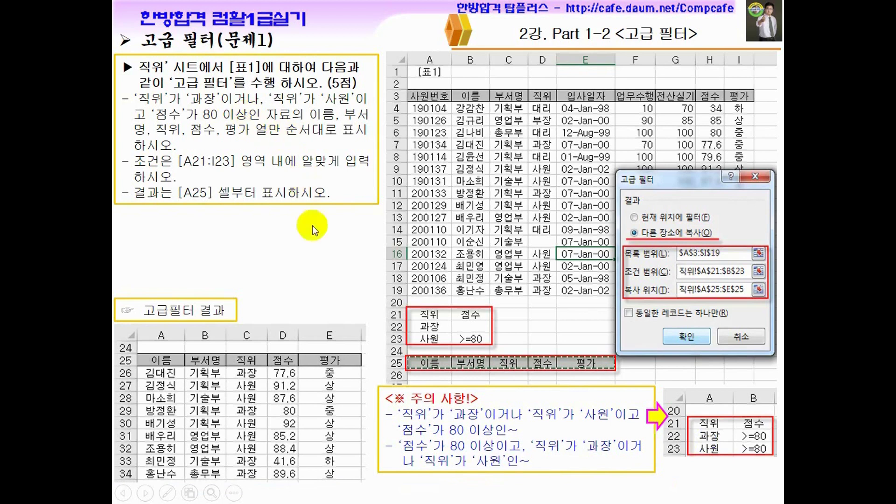
Step: Return to the problem document and the Excel workbook and delete the >=80 condition from B22 beside 과장
key("super")
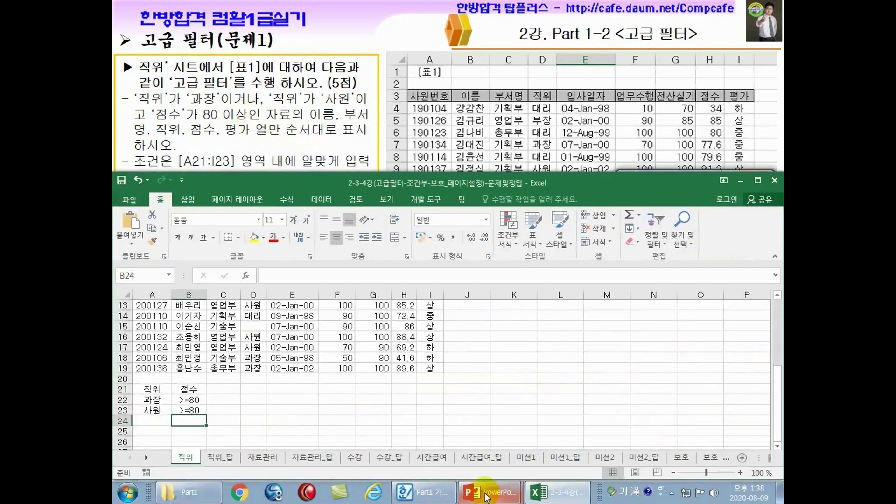
left_click(433, 493)
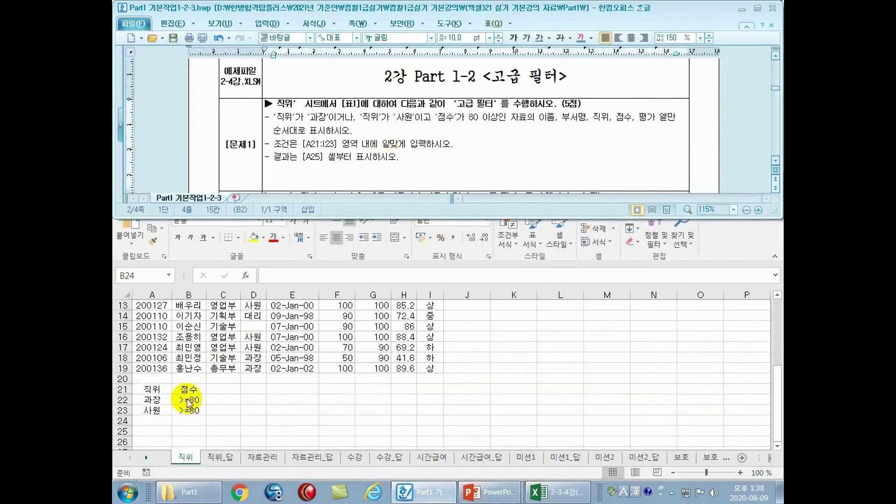
left_click(192, 402)
left_click(192, 402)
key("Delete")
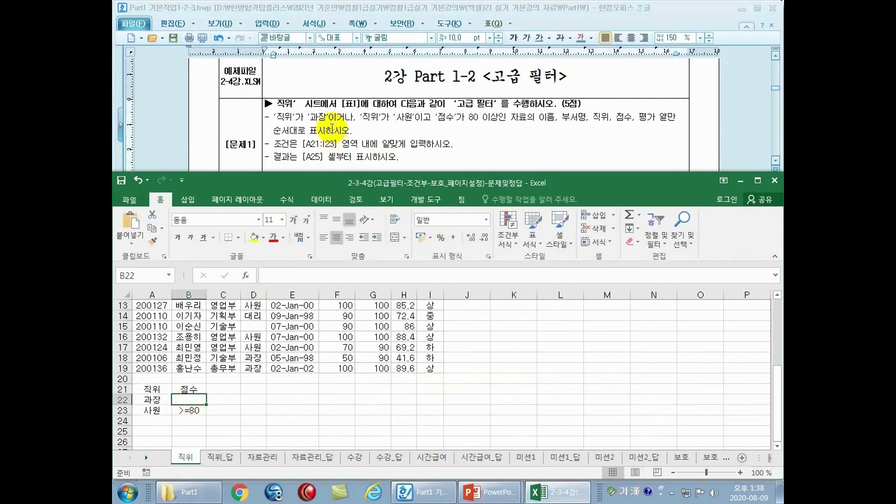
Step: Check the conditions in A22:B23 against the problem text and read which columns the output requires
left_click(148, 400)
left_click(157, 411)
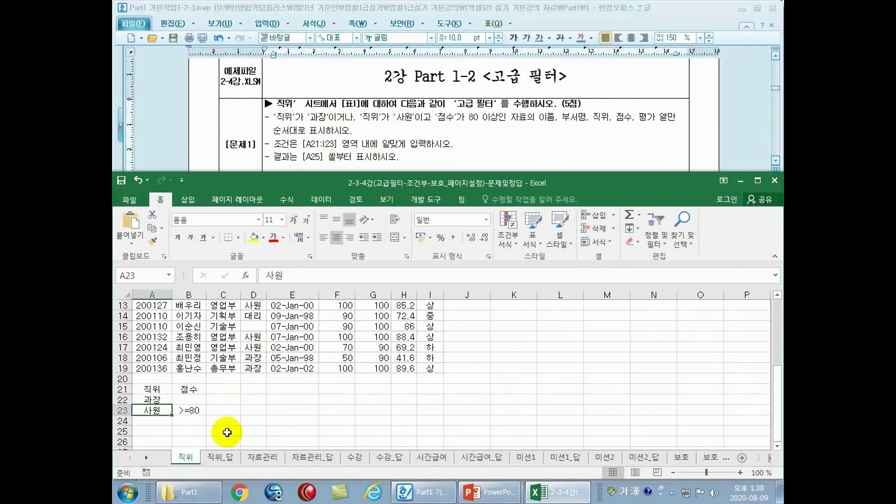
left_click(193, 411)
left_click(223, 412)
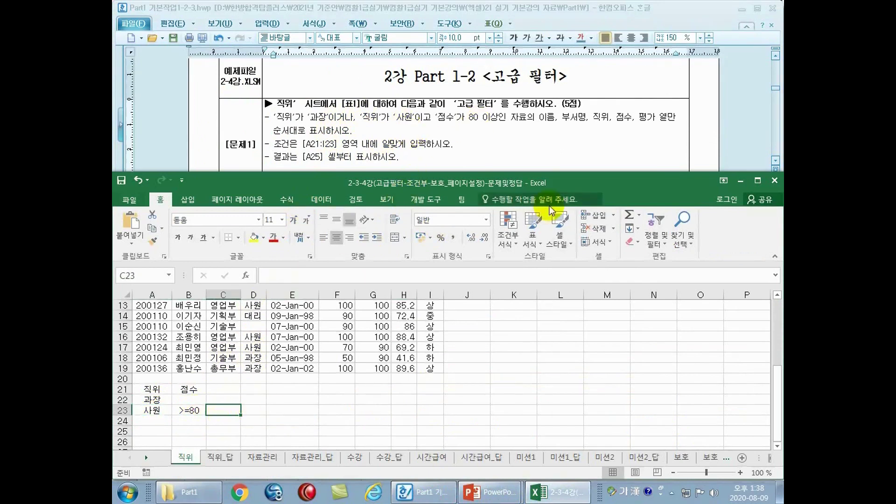
left_click(311, 326)
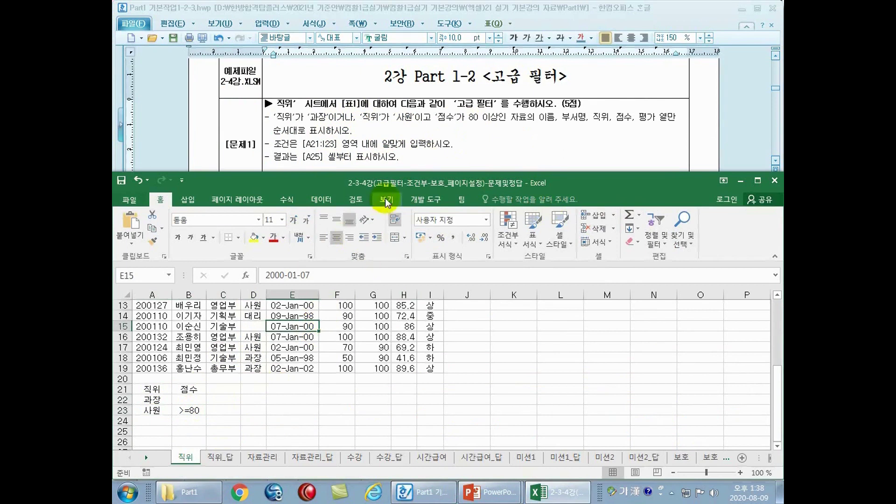
left_click(539, 123)
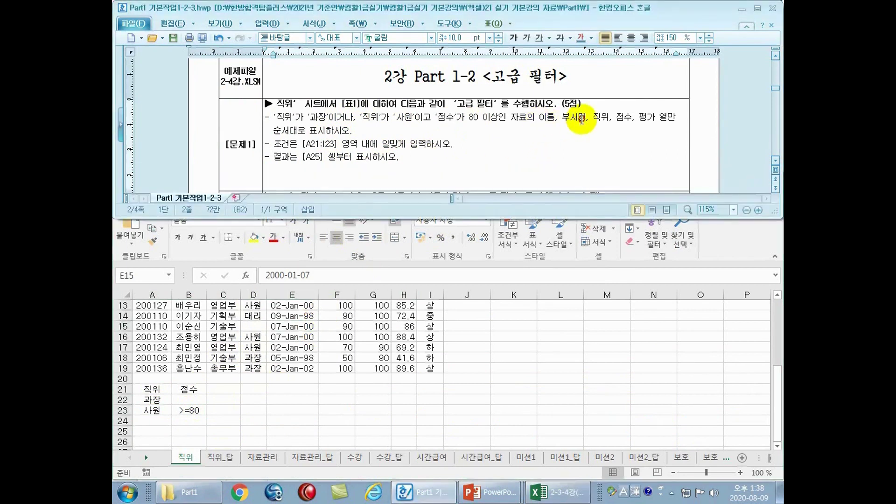
left_click(651, 117)
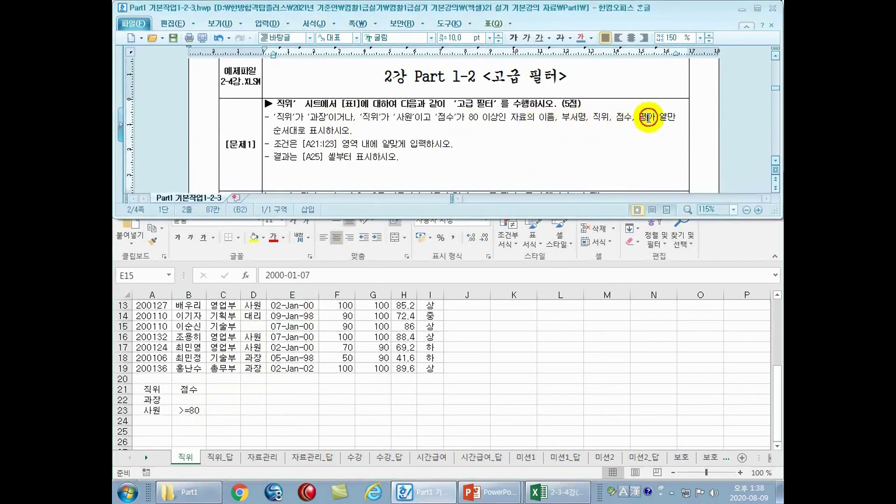
Step: Start an advanced filter on the table A3:I19 with A21:B23 as the criteria range
left_click(361, 335)
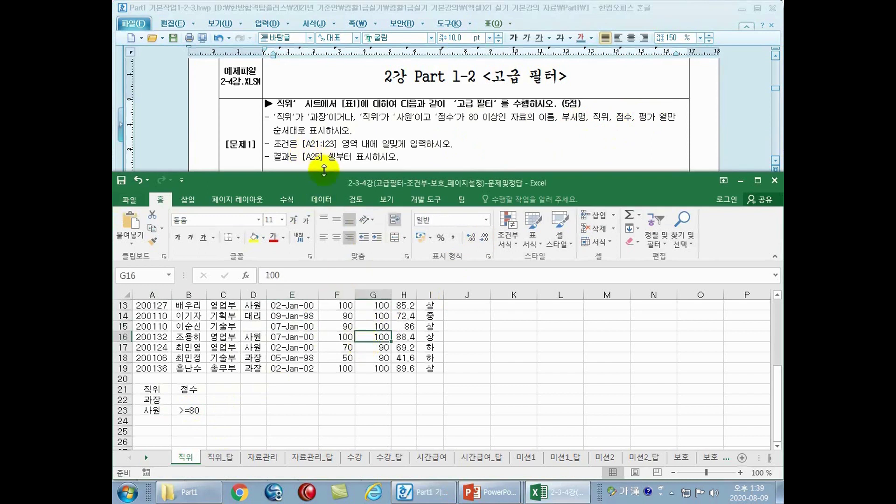
left_click(321, 204)
left_click(429, 241)
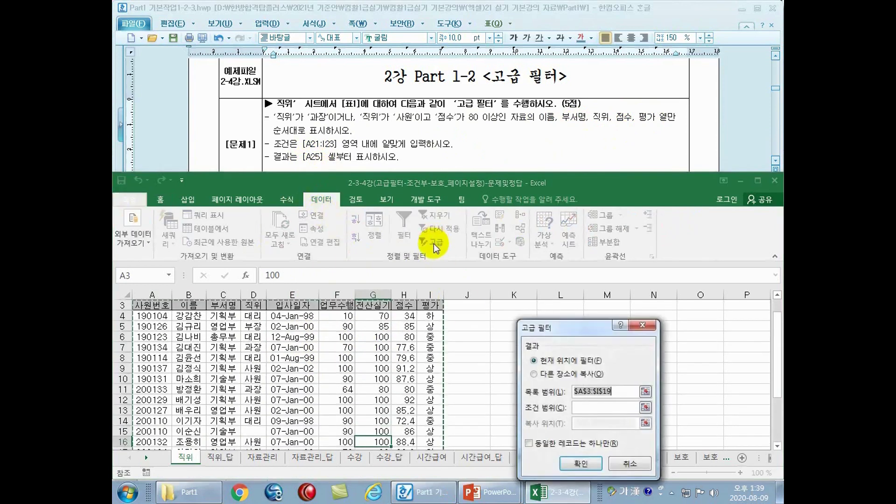
left_click(588, 408)
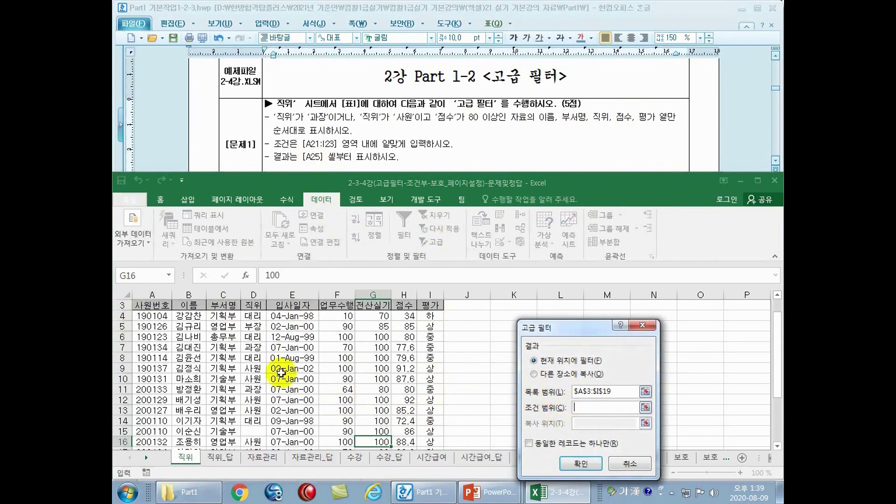
scroll(260, 371, "down", 2)
scroll(259, 372, "down", 1)
left_click_drag(142, 400, 192, 420)
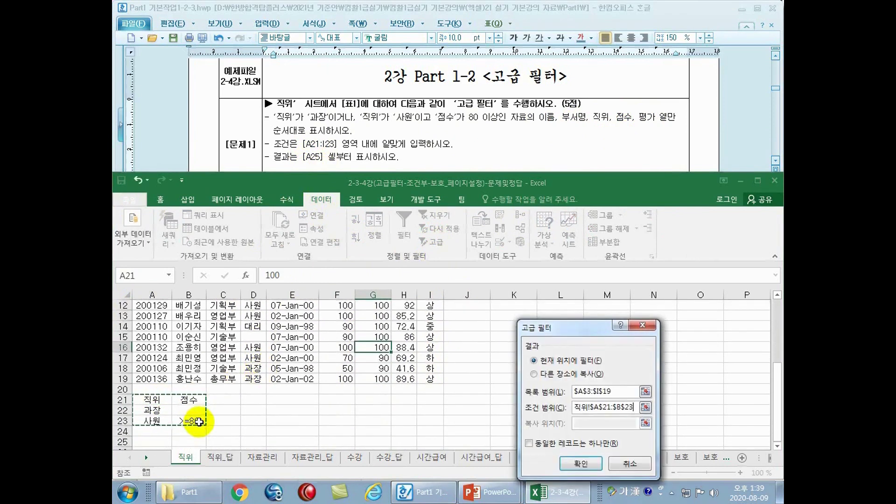
Step: Set the advanced filter to copy to another location starting at A25, and run it
left_click(537, 373)
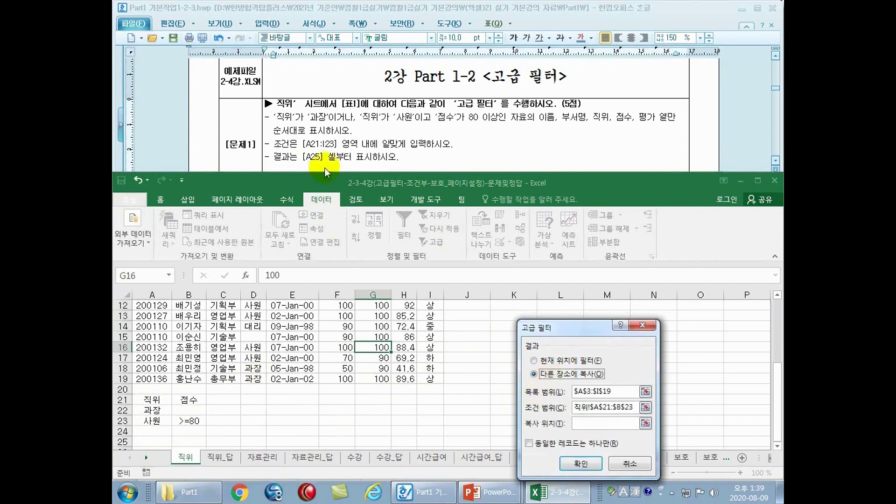
left_click(589, 422)
scroll(308, 404, "down", 3)
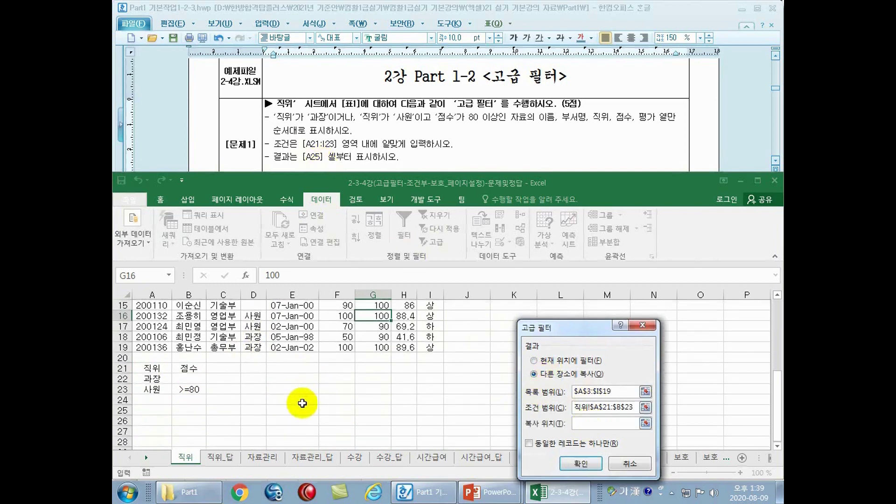
left_click(152, 347)
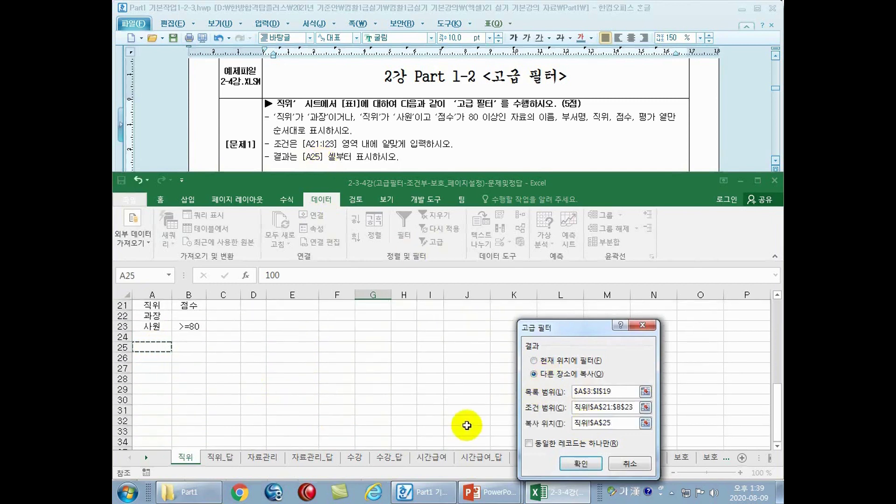
left_click(578, 464)
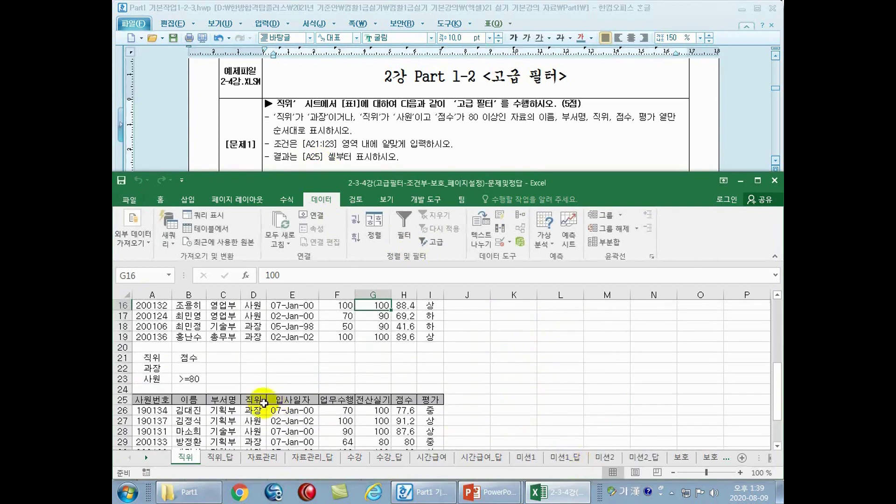
Step: Compare the table headings in row 3 with the required output columns and examine the filtered results from A25
scroll(261, 401, "up", 2)
scroll(264, 403, "up", 4)
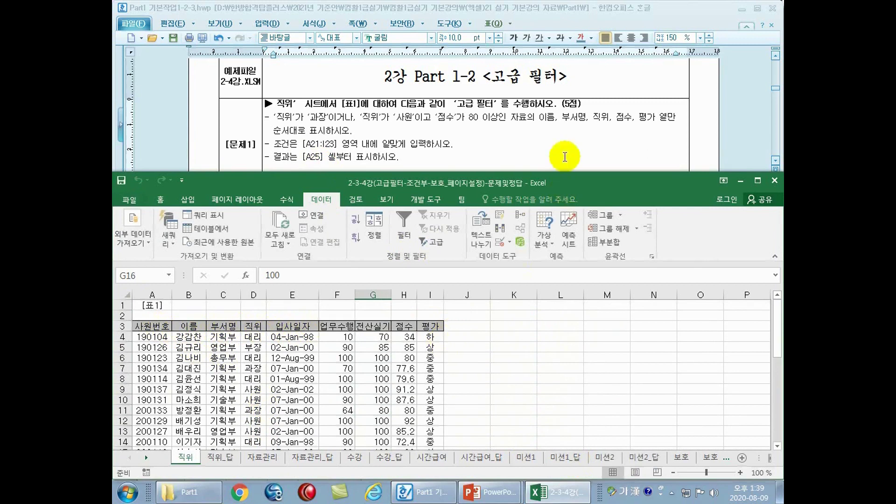
left_click_drag(150, 325, 154, 386)
left_click(189, 326)
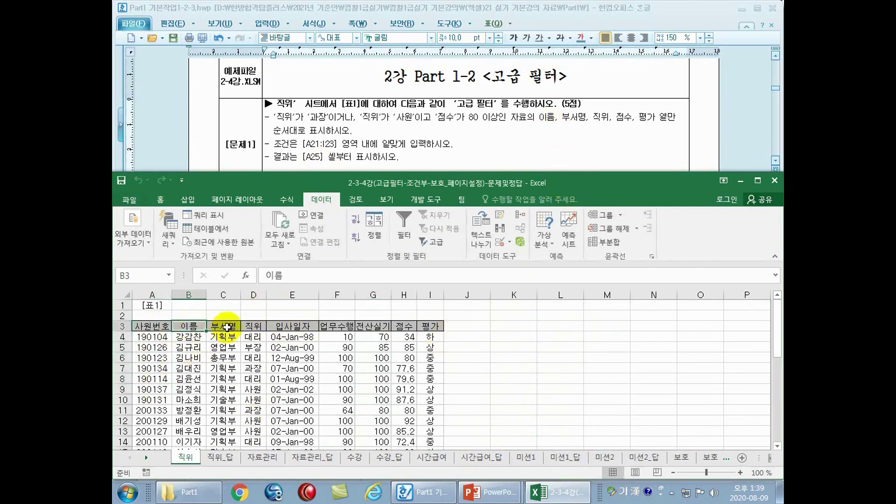
left_click(226, 327)
left_click(256, 326)
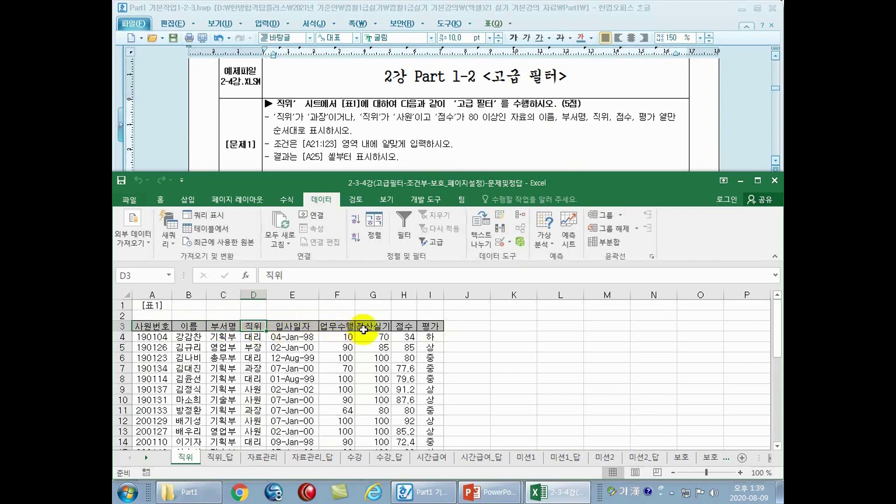
left_click(438, 328)
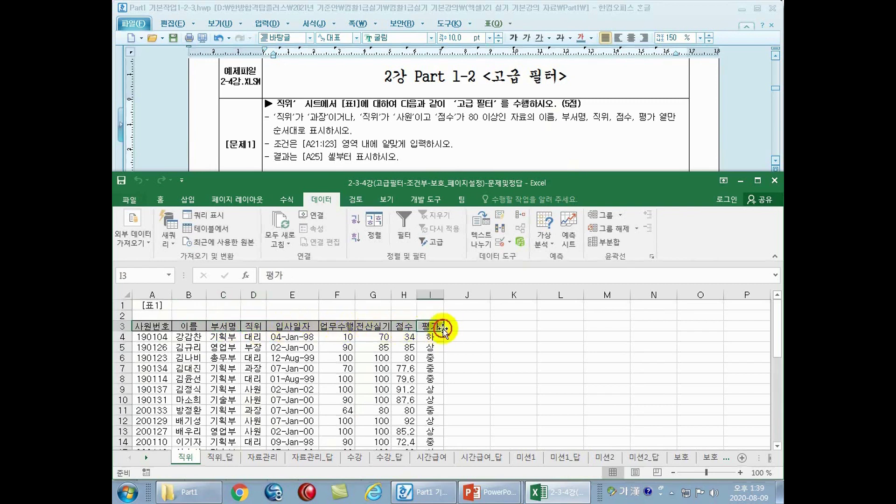
scroll(391, 368, "down", 5)
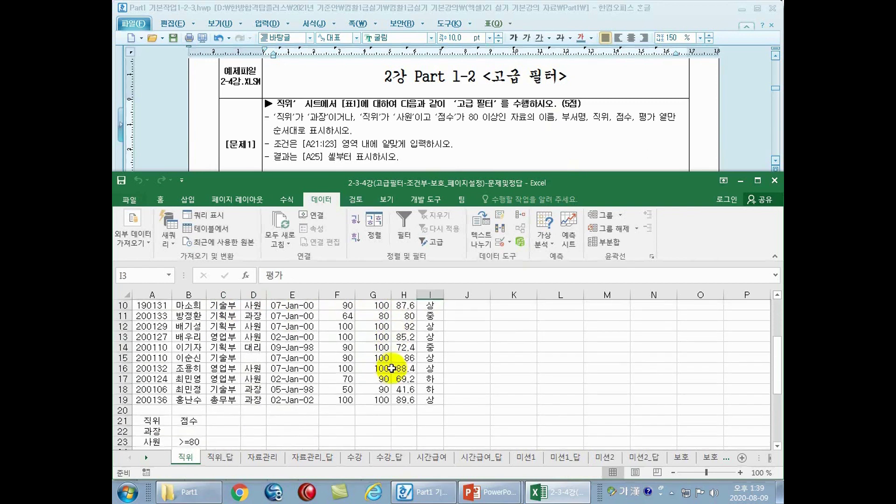
scroll(391, 368, "down", 3)
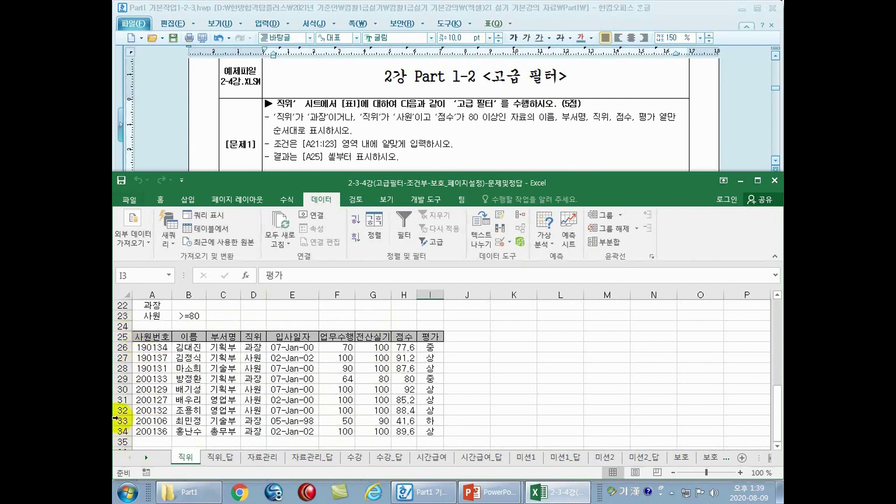
Step: Delete rows 25 to 34 containing the previous filter results
left_click_drag(122, 337, 126, 432)
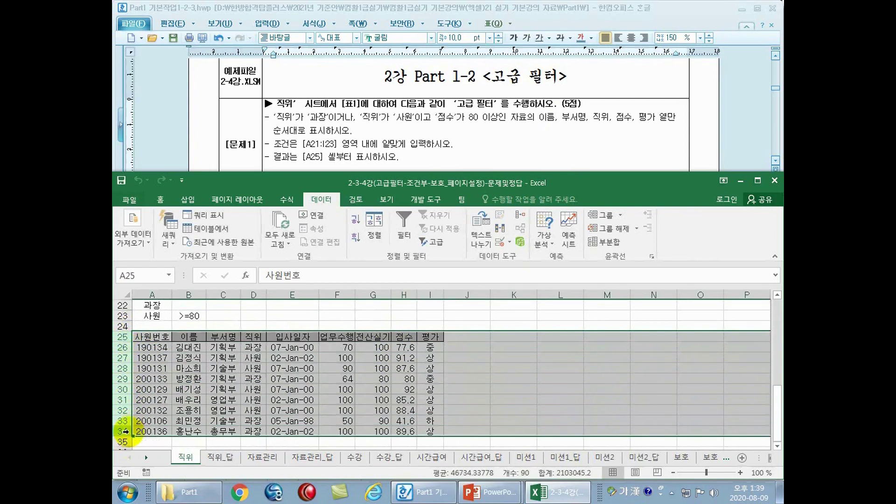
right_click(127, 370)
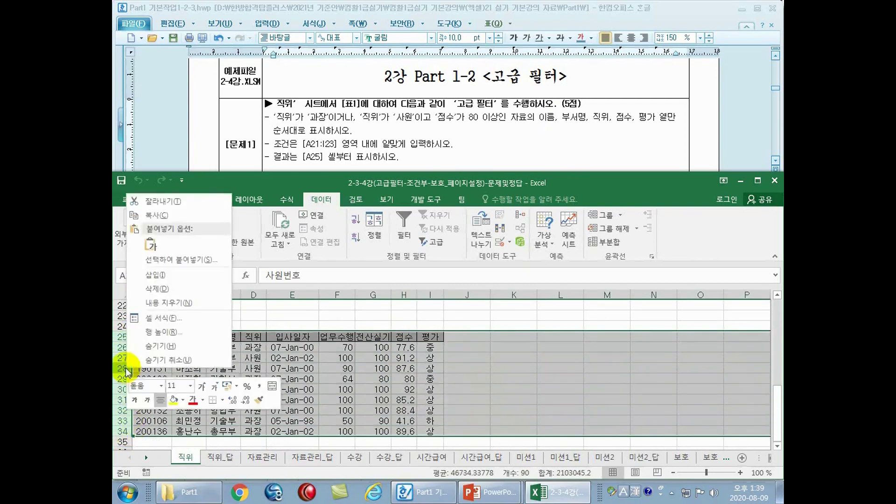
left_click(164, 290)
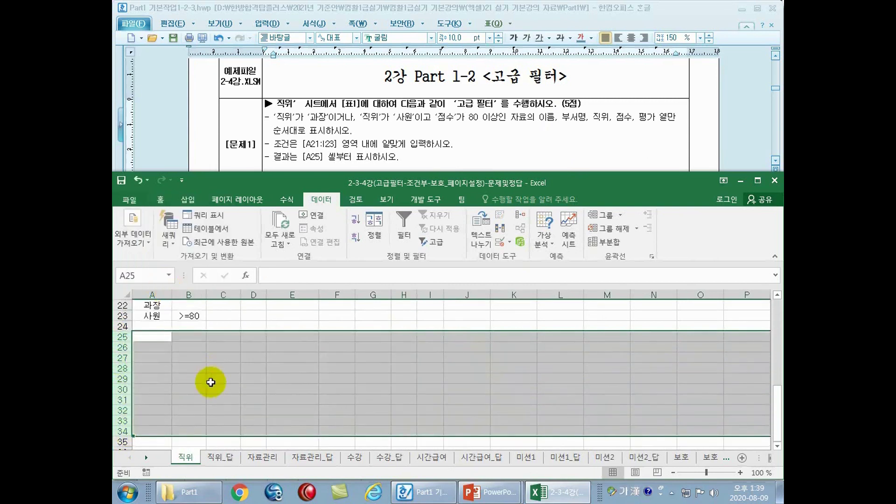
left_click(211, 380)
Step: Copy the 이름, 부서명, 직위, 점수 and 평가 headings from row 3 of the table
scroll(210, 380, "up", 7)
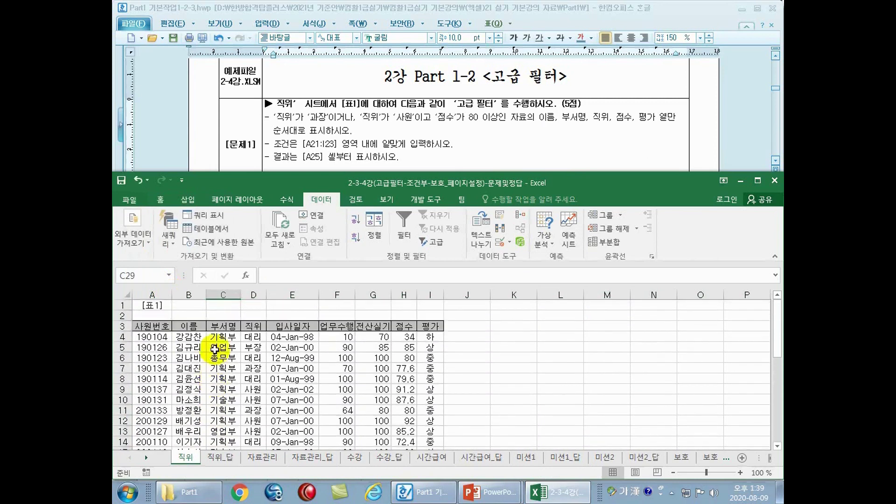
left_click(189, 326)
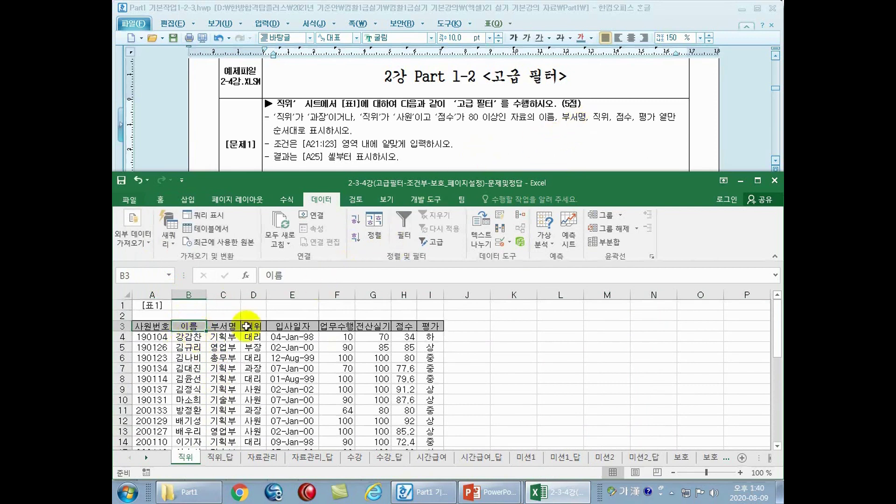
left_click(226, 326, "ctrl")
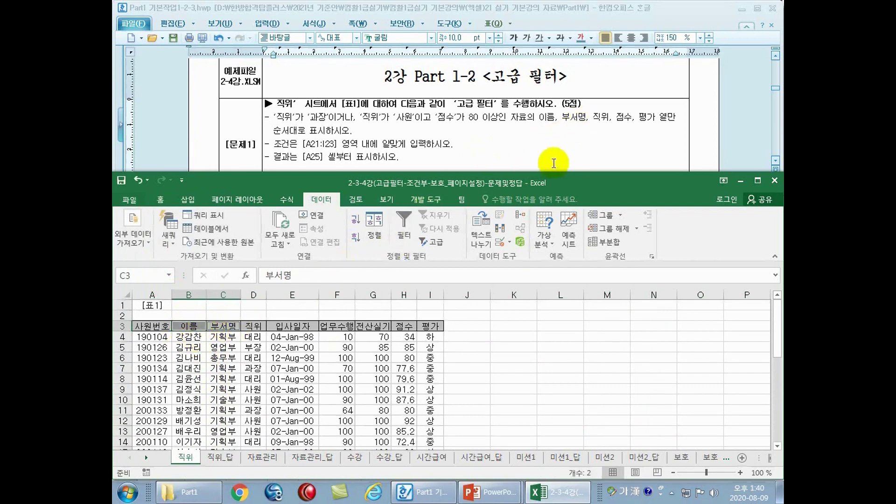
left_click(257, 327, "ctrl")
left_click_drag(187, 327, 258, 326)
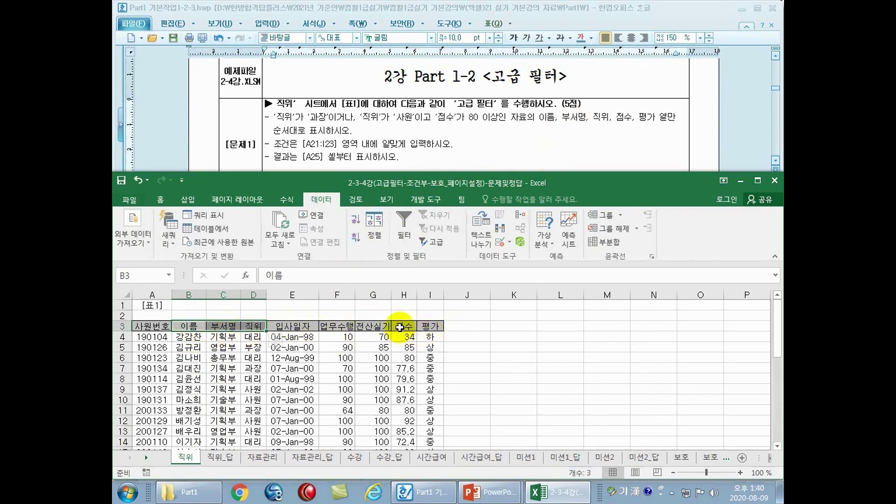
left_click_drag(400, 327, 429, 327)
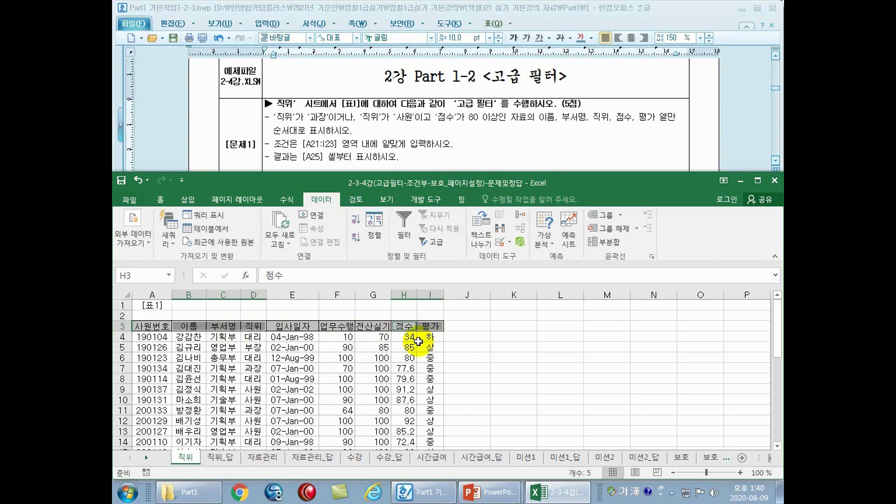
key("ctrl+c")
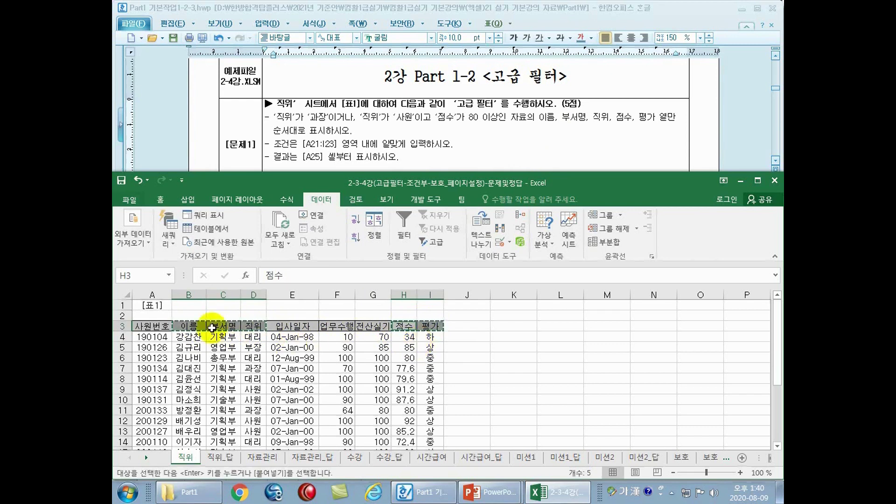
Step: Paste the copied headings into row 25, starting at A25
scroll(399, 352, "down", 4)
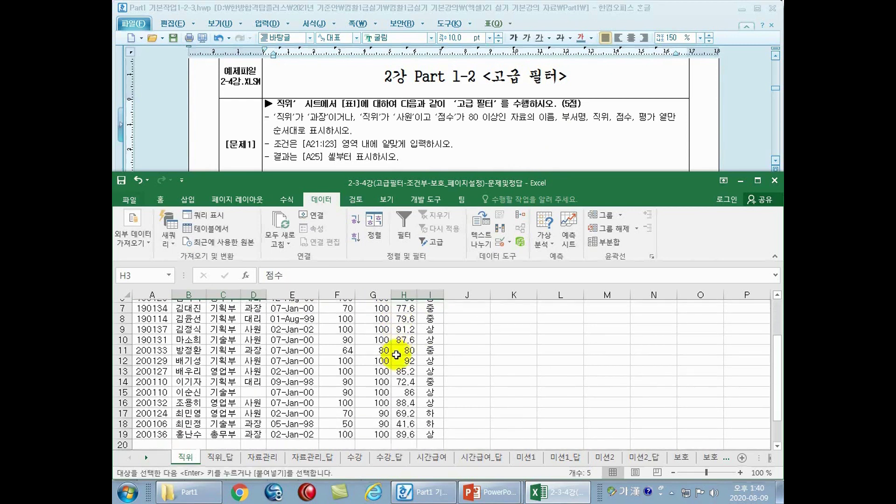
scroll(396, 354, "down", 1)
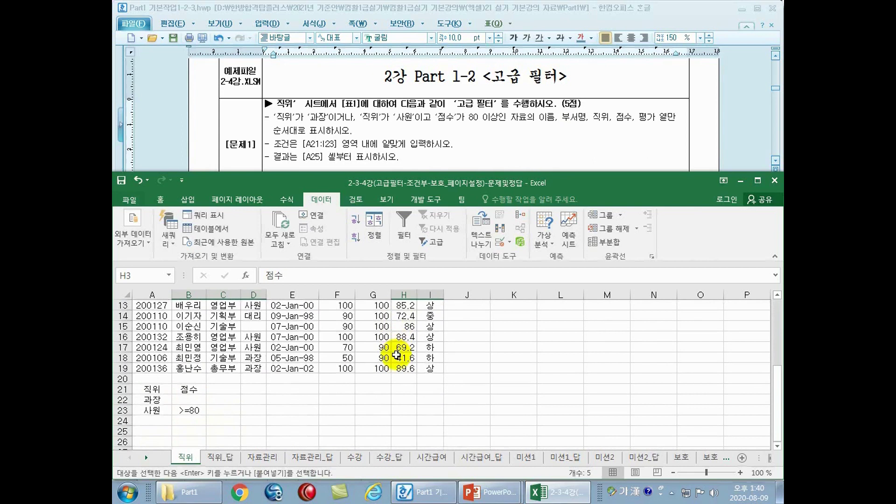
scroll(349, 309, "down", 1)
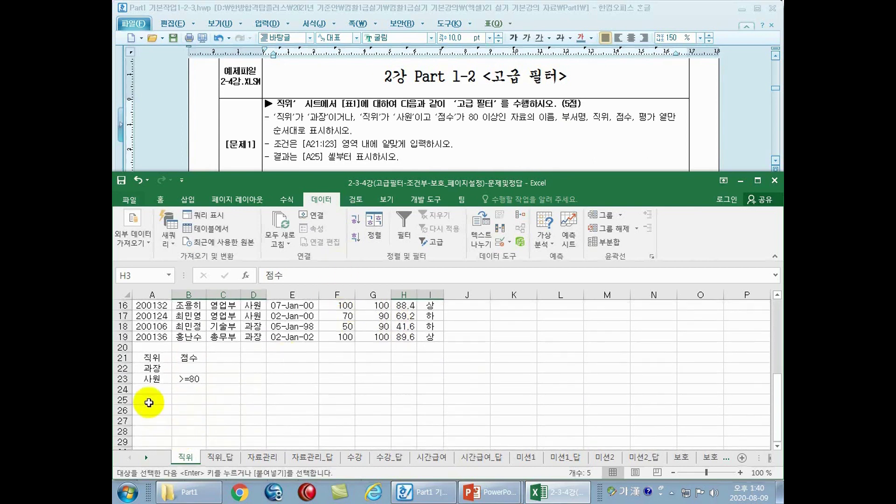
left_click(147, 400)
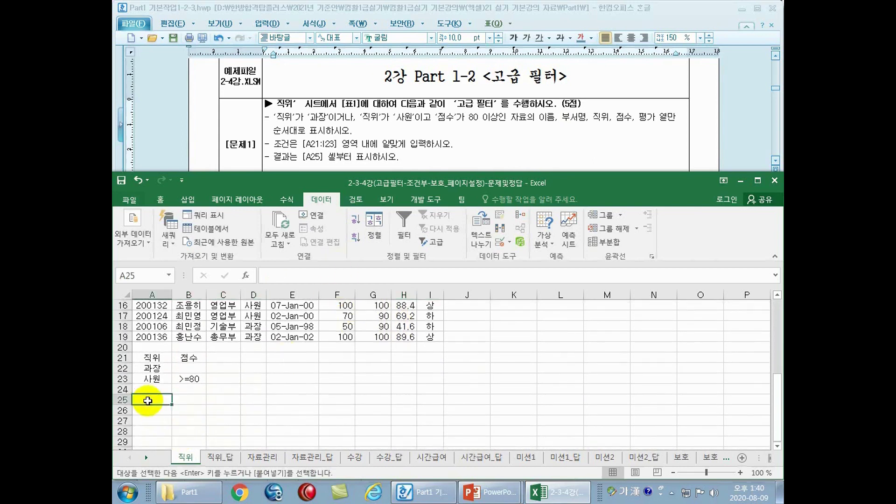
key("ctrl+v")
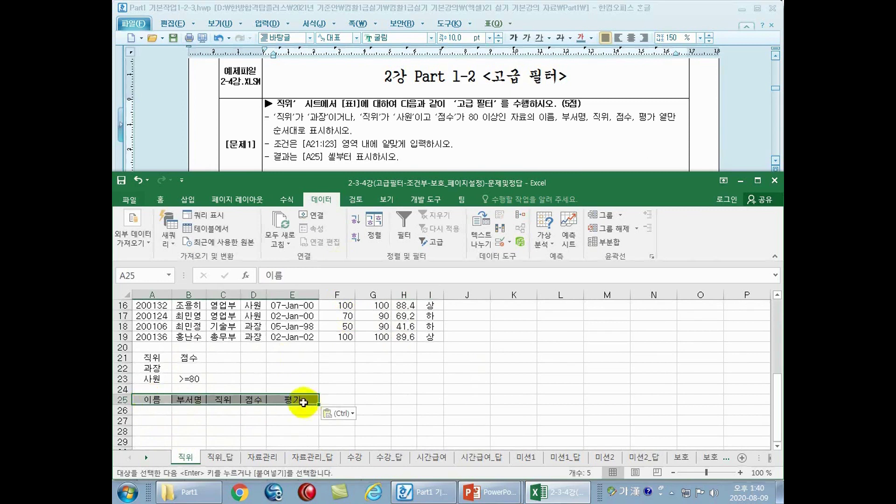
left_click(367, 391)
Step: Compare the headings pasted in A25:E25 with the original table headings in row 3
scroll(367, 393, "up", 5)
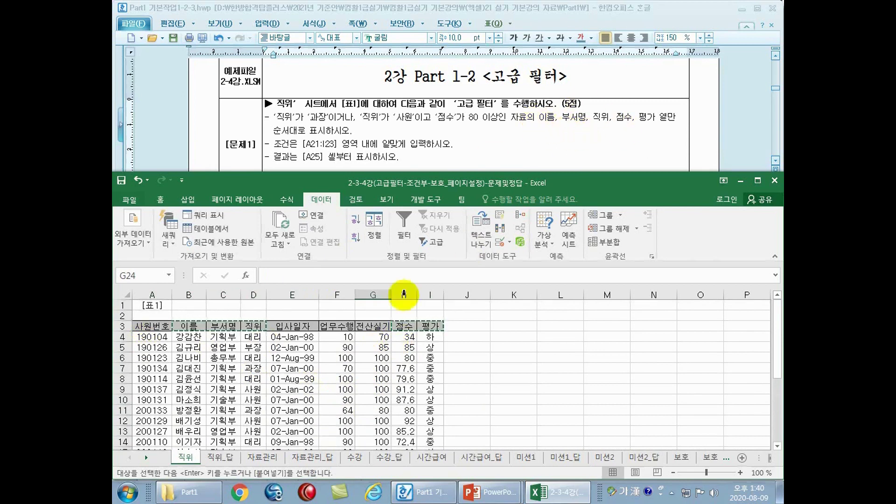
left_click(339, 368)
scroll(355, 369, "down", 5)
left_click(153, 398)
key("ctrl+v")
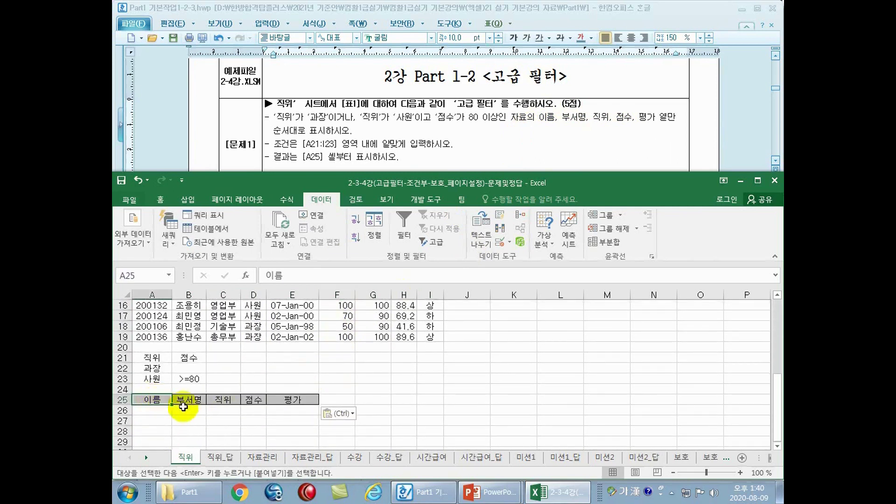
Step: Start an advanced filter on the table A3:I19, keeping A21:B23 as the criteria range
left_click(327, 328)
scroll(325, 329, "up", 1)
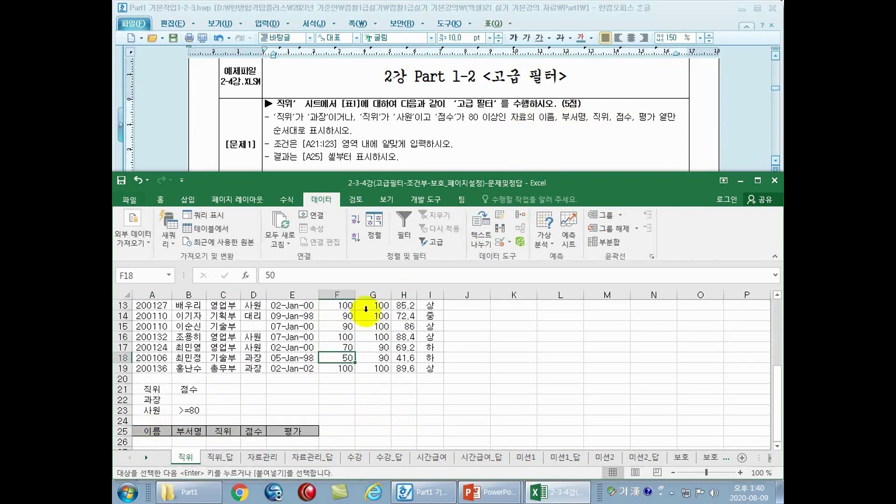
left_click(436, 241)
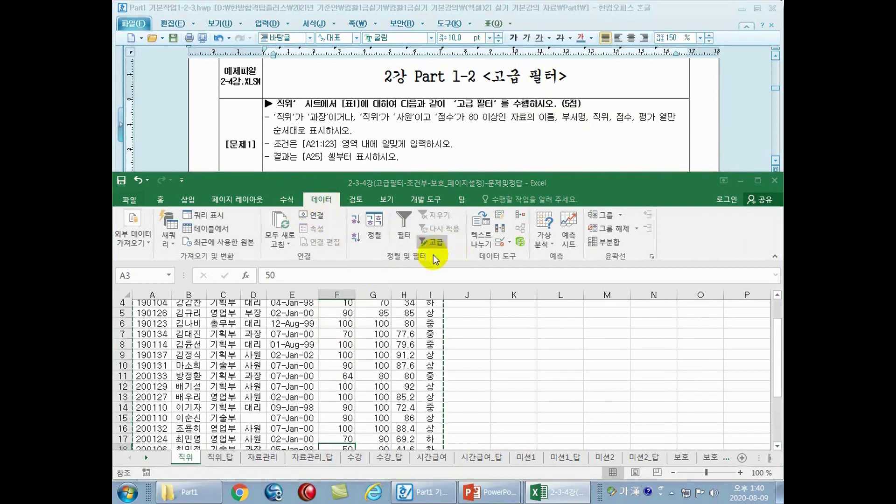
scroll(328, 387, "down", 4)
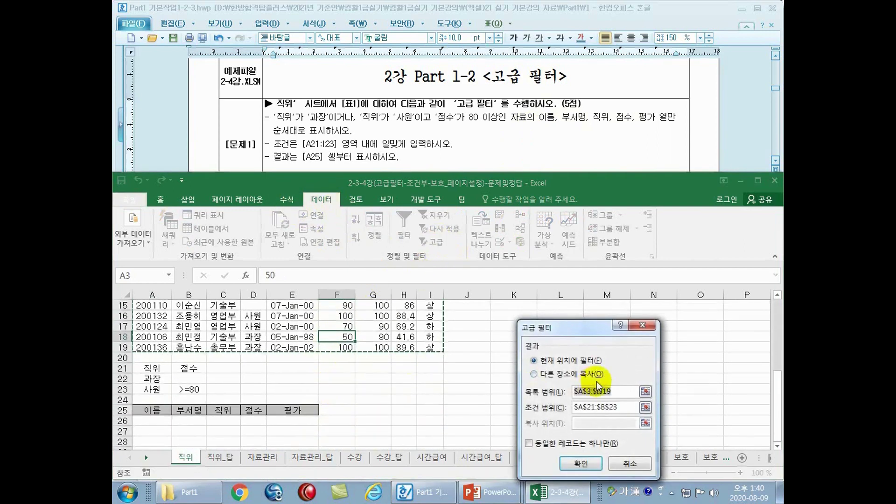
left_click(615, 407)
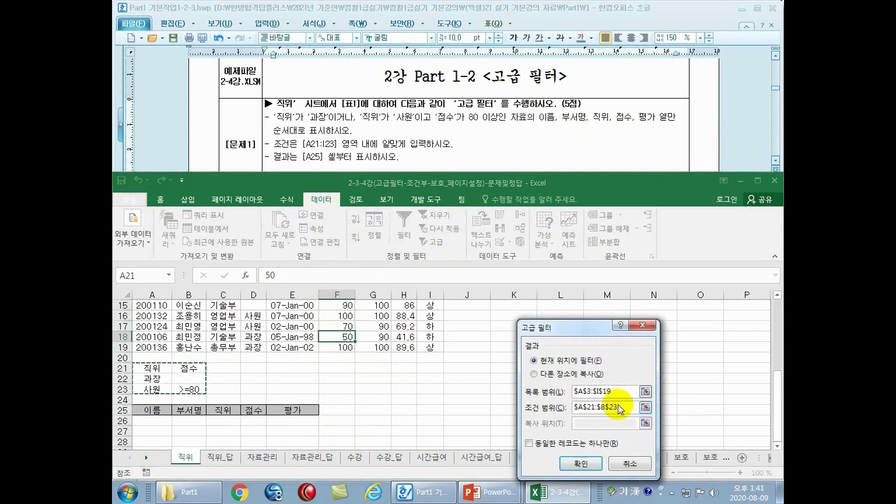
Step: Set the advanced filter to copy to the headings in A25:E25, and run it
left_click(549, 379)
left_click(578, 424)
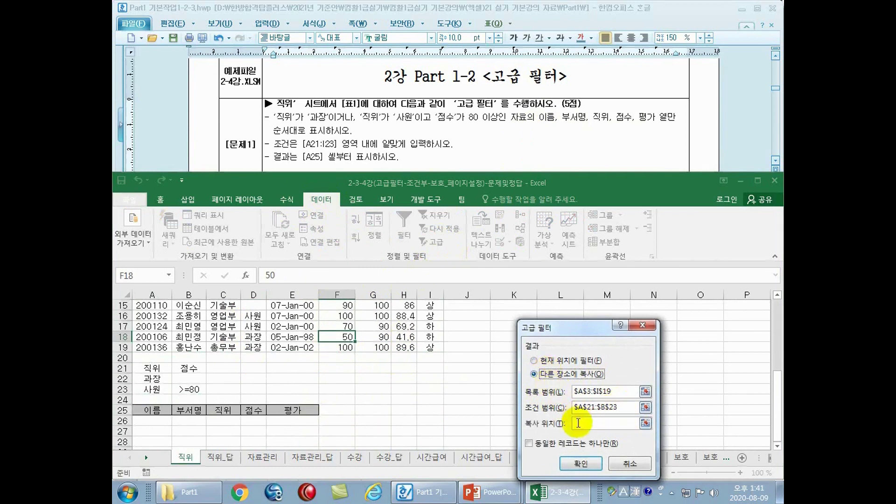
left_click(152, 412)
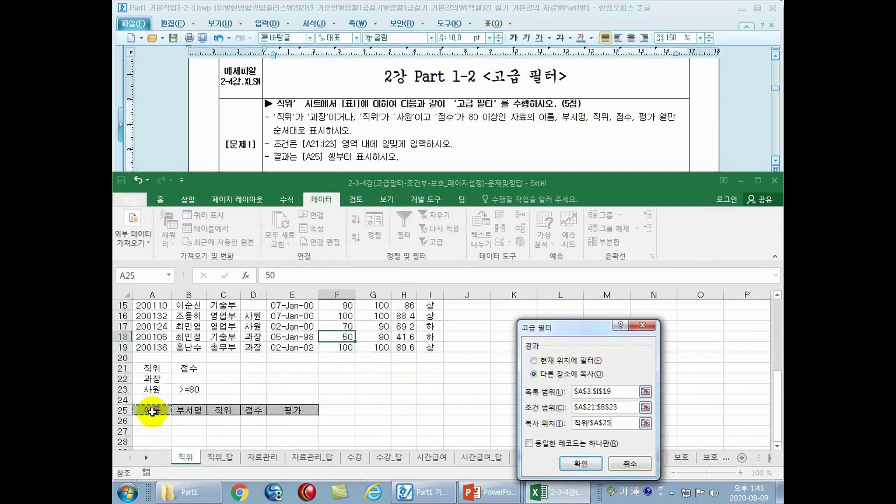
left_click_drag(151, 411, 296, 409)
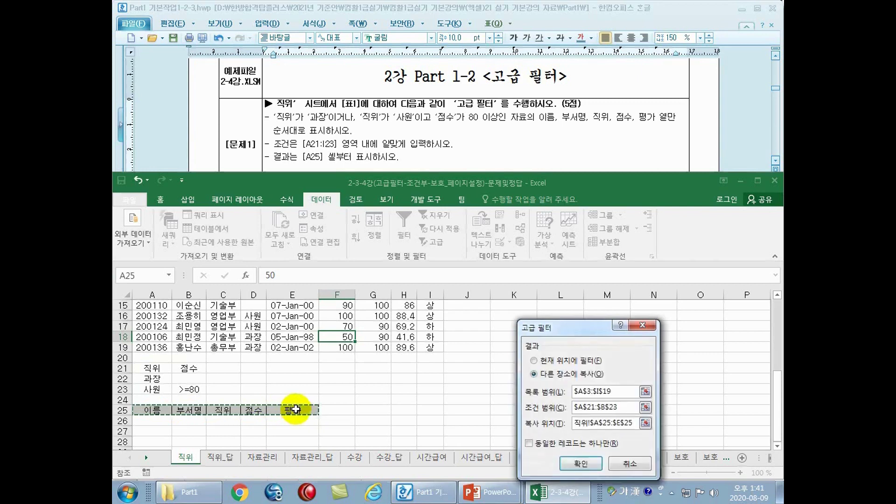
scroll(295, 409, "down", 1)
left_click(564, 464)
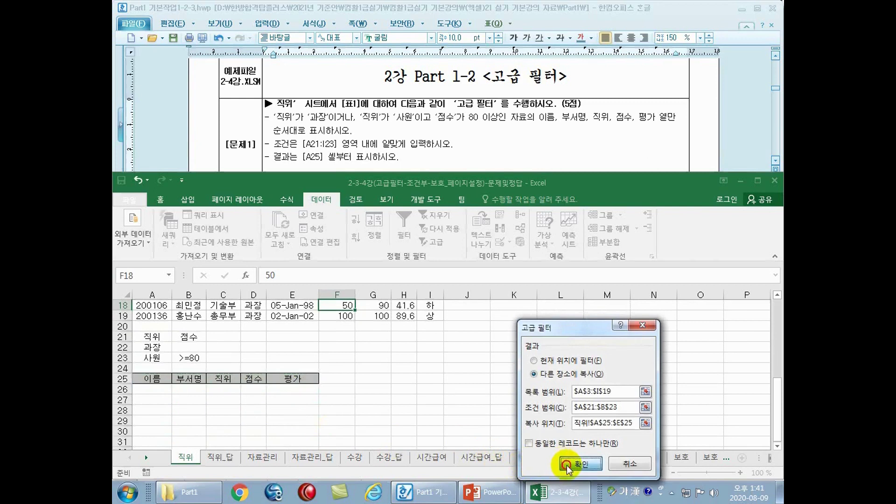
Step: Compare the filtered results below row 25 with the solution on the 직위_답 sheet
scroll(345, 401, "down", 2)
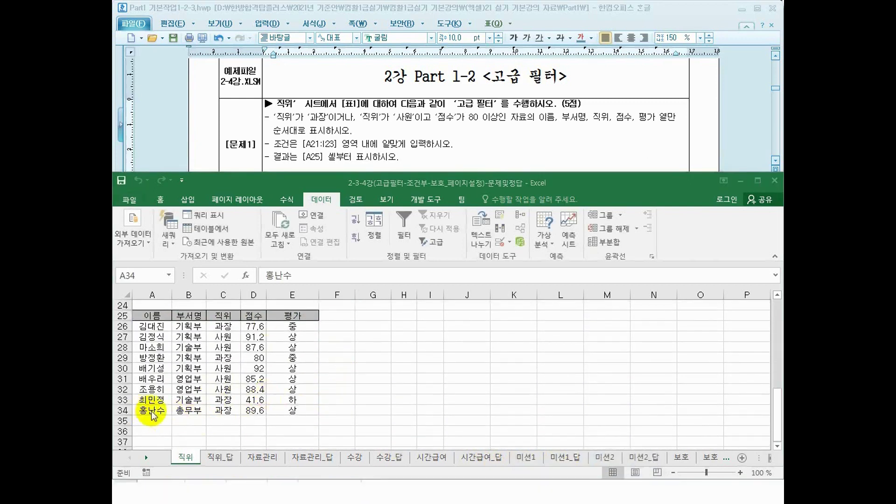
left_click(151, 410)
left_click(219, 457)
scroll(220, 417, "down", 6)
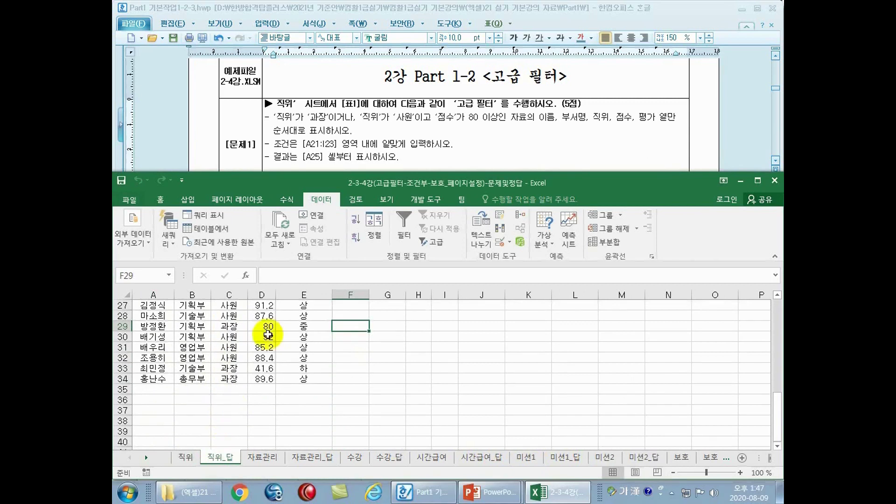
Step: Bring 문제2 into view in the problem document and open the 자료관리 sheet
left_click(385, 136)
scroll(385, 138, "down", 4)
left_click(381, 151)
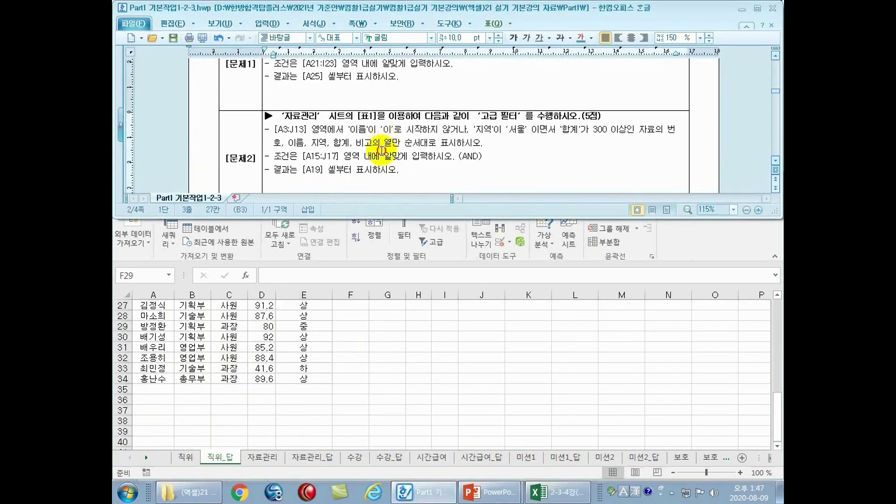
left_click(259, 458)
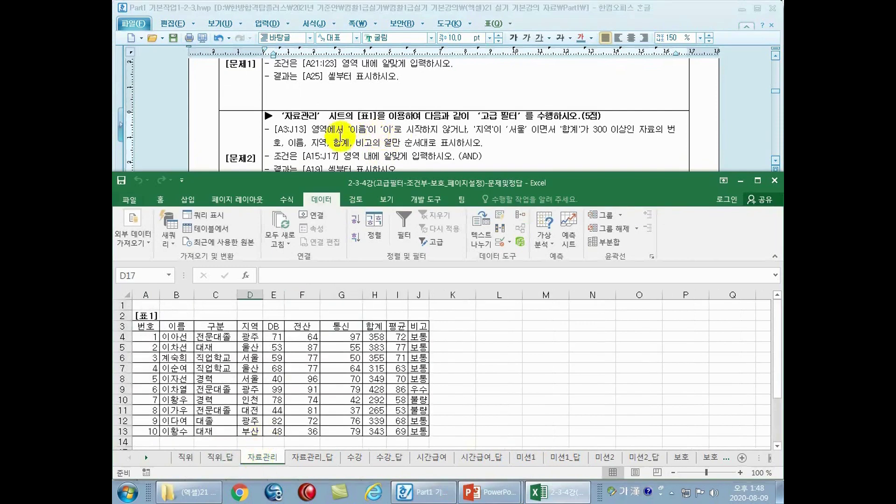
Step: Read the conditions, criteria area, output columns and result location required by 문제2
left_click_drag(340, 135, 430, 130)
left_click(460, 130)
left_click(336, 362)
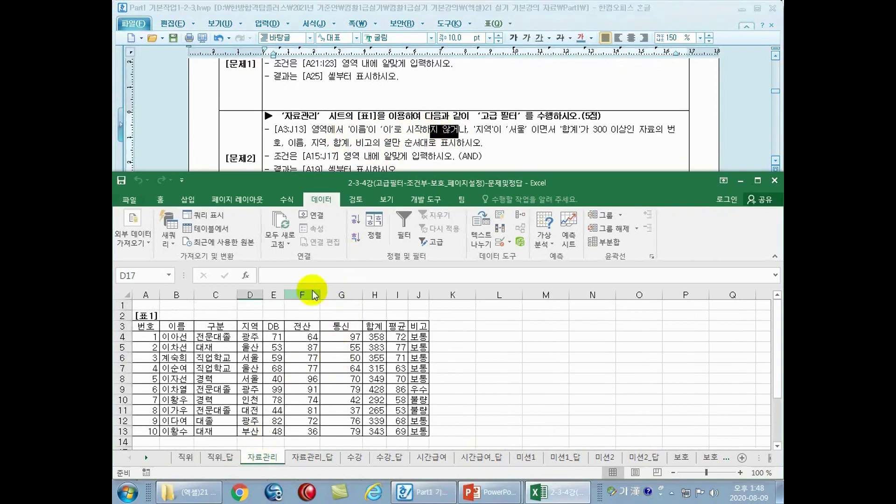
left_click(316, 156)
scroll(324, 208, "down", 1)
left_click(303, 400)
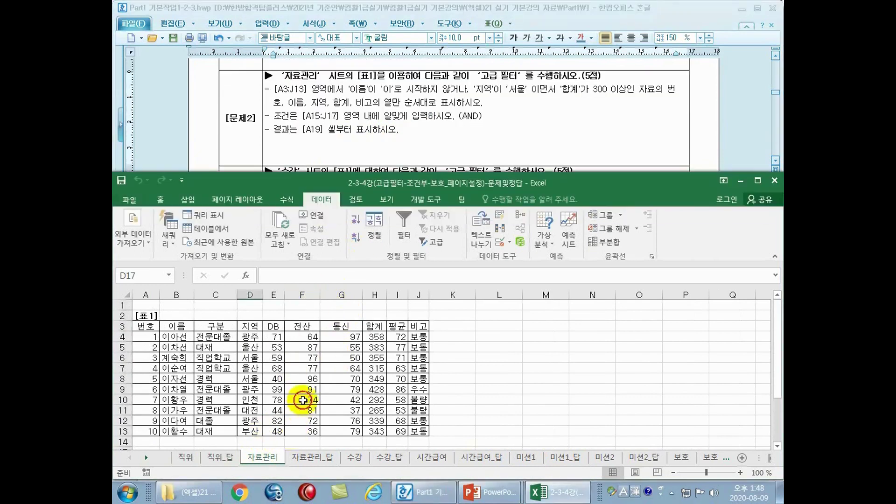
Step: Locate criteria start cell A15 and the 이름, 지역 and 합계 headings needed for the conditions
scroll(302, 399, "down", 2)
left_click(142, 389)
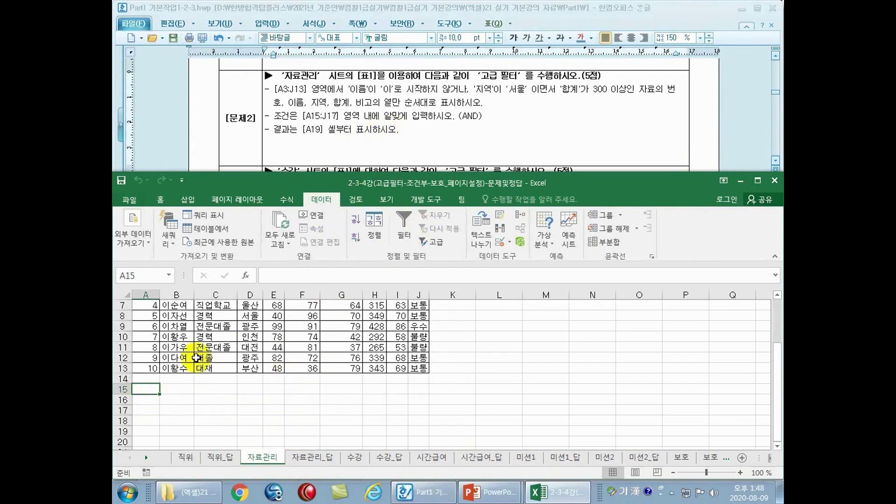
scroll(196, 357, "up", 2)
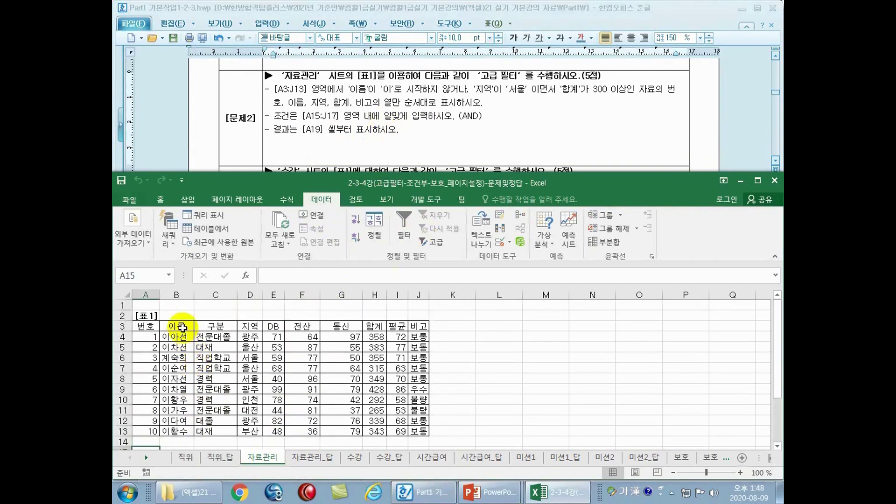
left_click(182, 326)
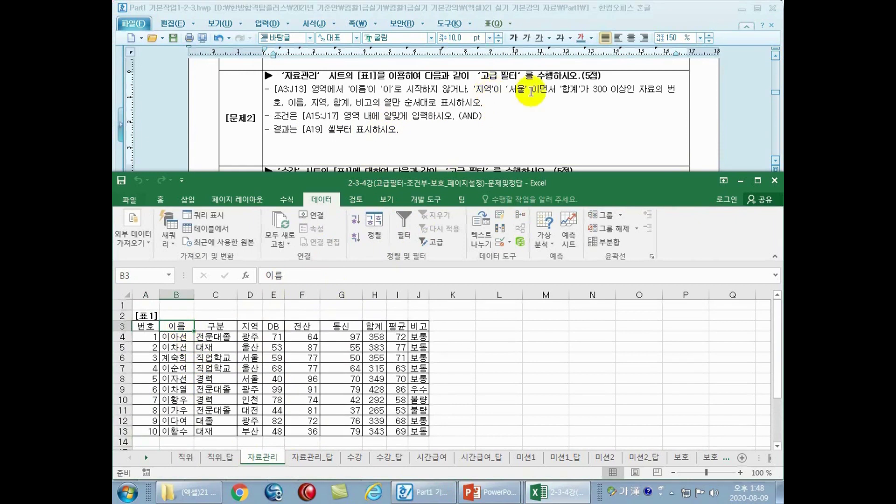
left_click(249, 324)
left_click(373, 327)
Step: Copy the 이름, 지역 and 합계 headings of the table and paste them as criteria headings starting at A15
left_click(179, 327)
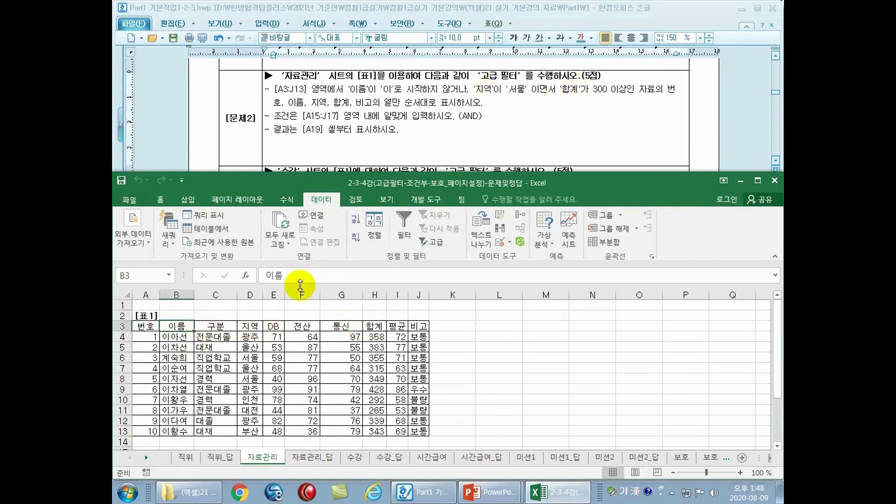
left_click(250, 325, "ctrl")
left_click(374, 325, "ctrl")
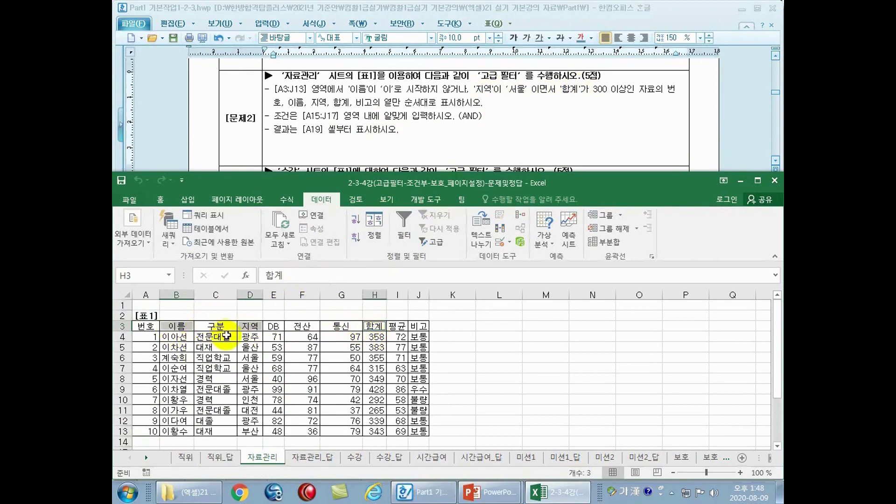
left_click(189, 356)
left_click(177, 325)
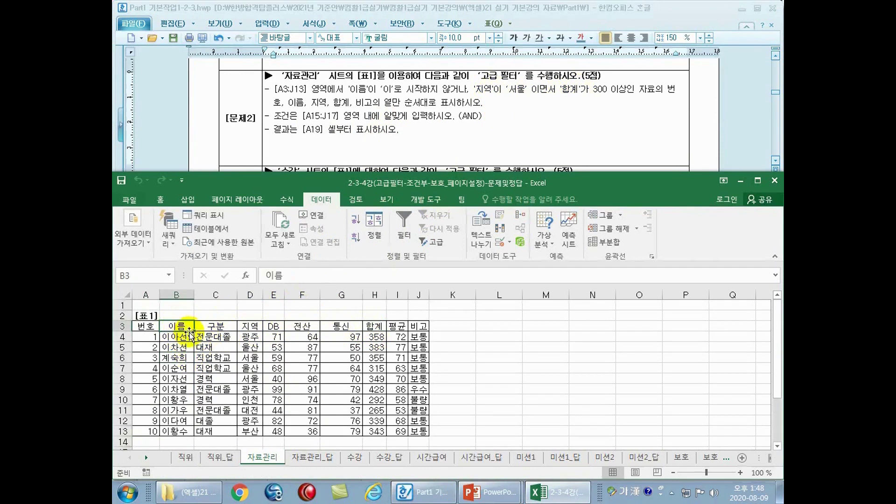
left_click(251, 325, "ctrl")
left_click(373, 325, "ctrl")
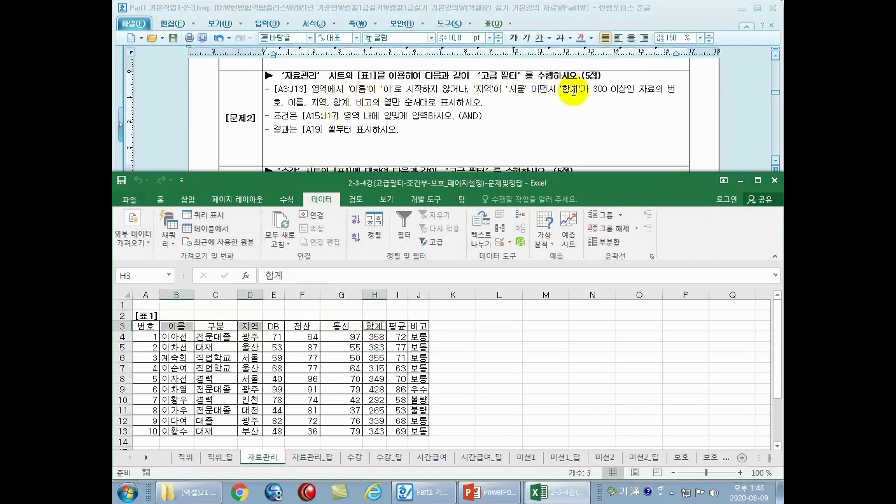
key("ctrl+c")
scroll(301, 387, "down", 2)
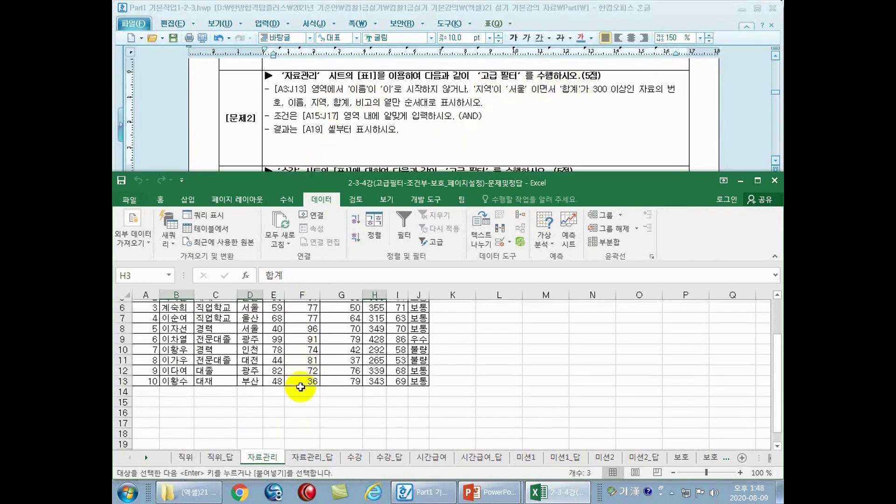
left_click(147, 393)
key("ctrl+v")
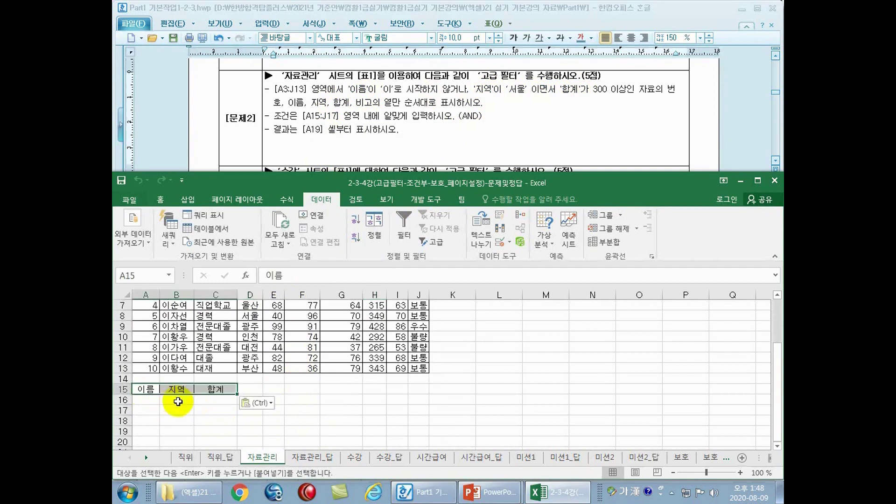
Step: Enter the condition <>이* under the 이름 criteria heading in A16
left_click(184, 417)
left_click(147, 399)
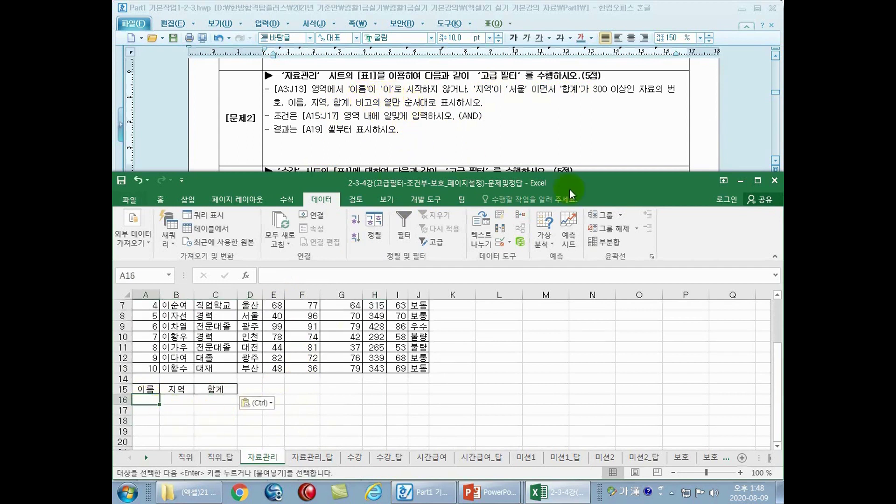
type("이름")
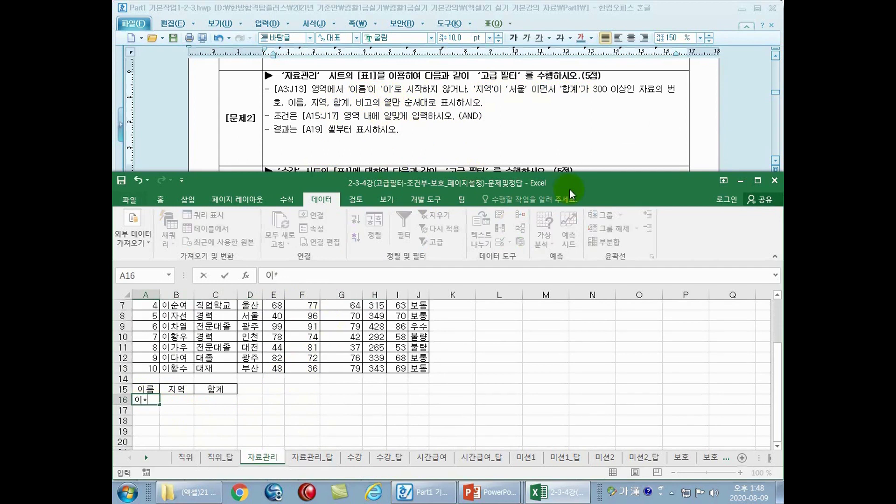
left_click(266, 275)
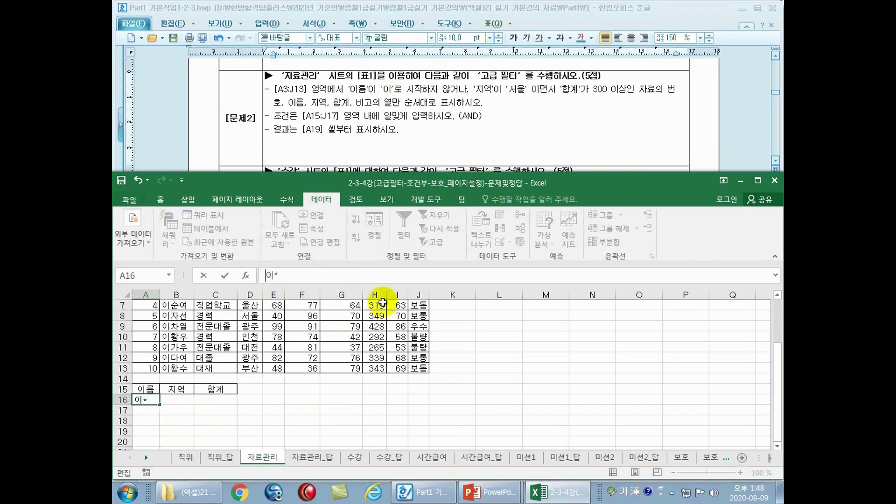
key("Return")
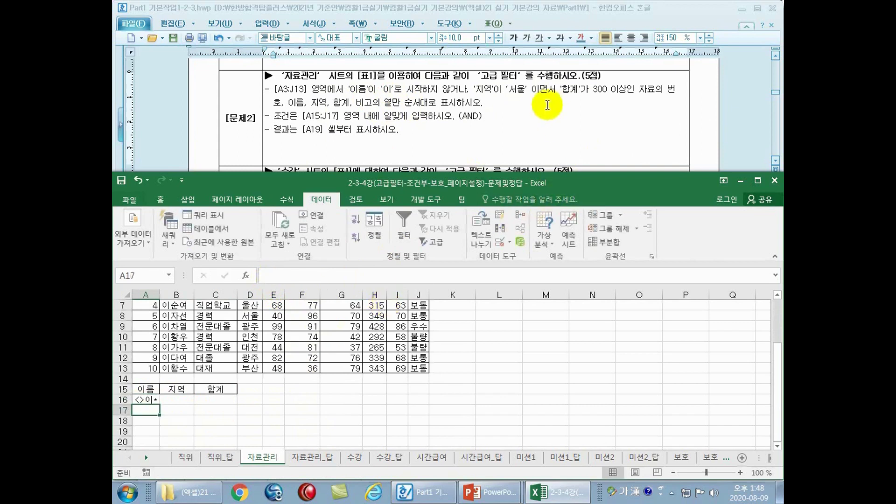
Step: Following the OR wording of 문제2, enter 서울 in B17 and >=300 in C17, one row below the name condition
left_click_drag(470, 91, 447, 91)
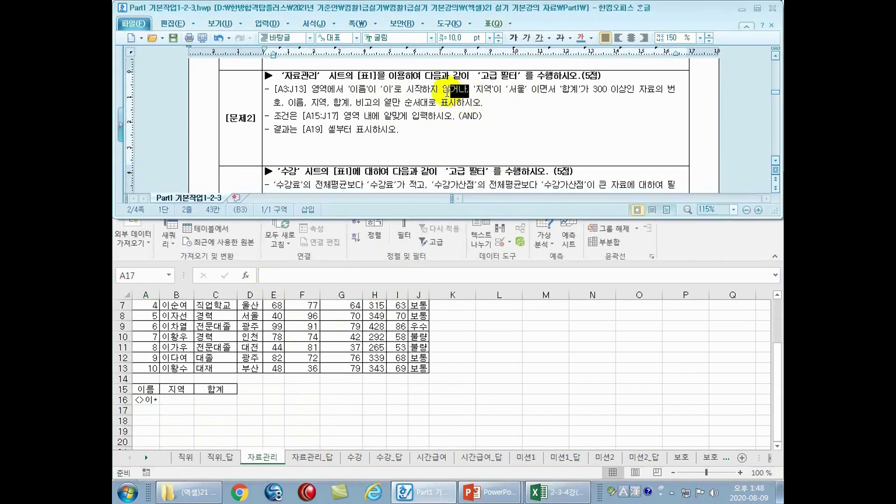
left_click(171, 409)
left_click(144, 400)
left_click(176, 412)
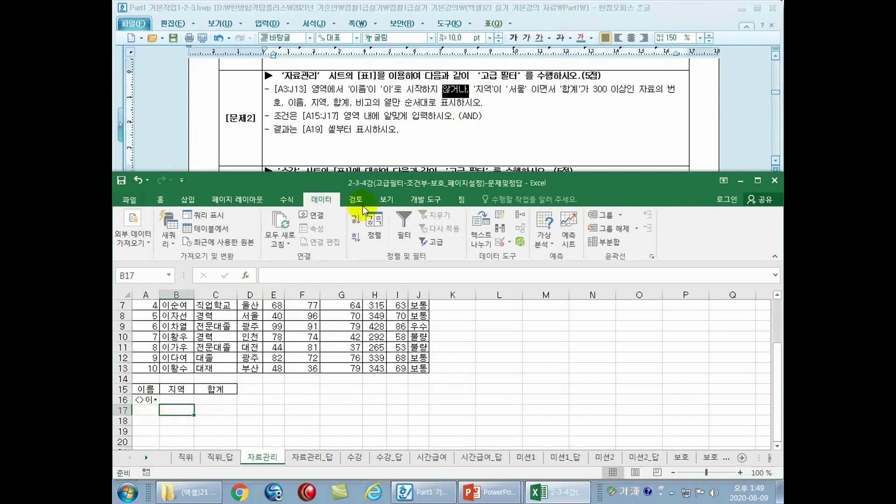
left_click(474, 92)
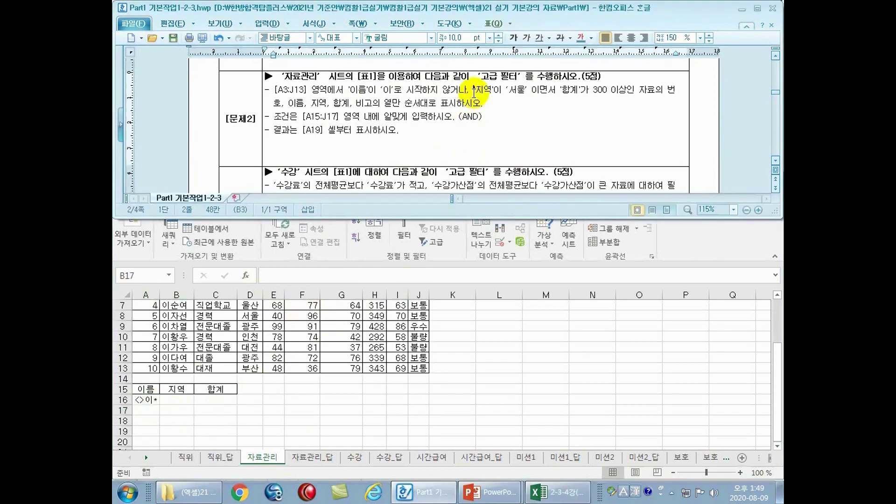
left_click(175, 406)
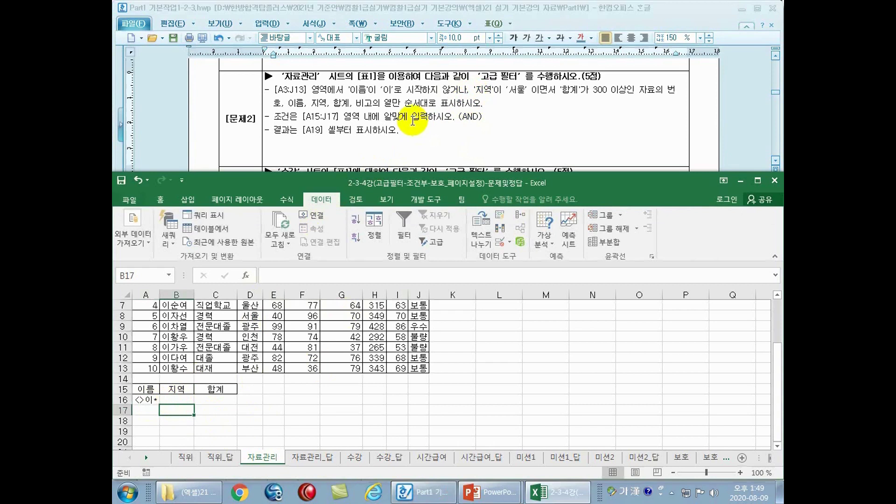
left_click(473, 96)
left_click(170, 407)
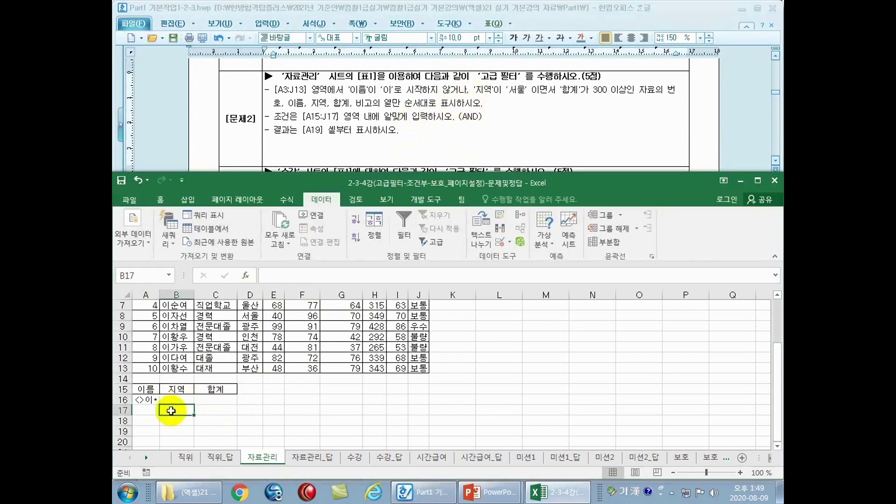
type("서울")
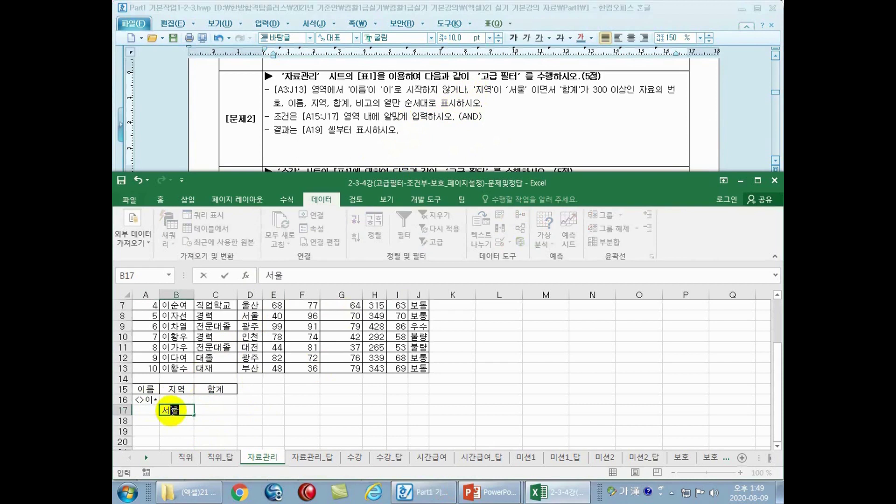
key("Tab")
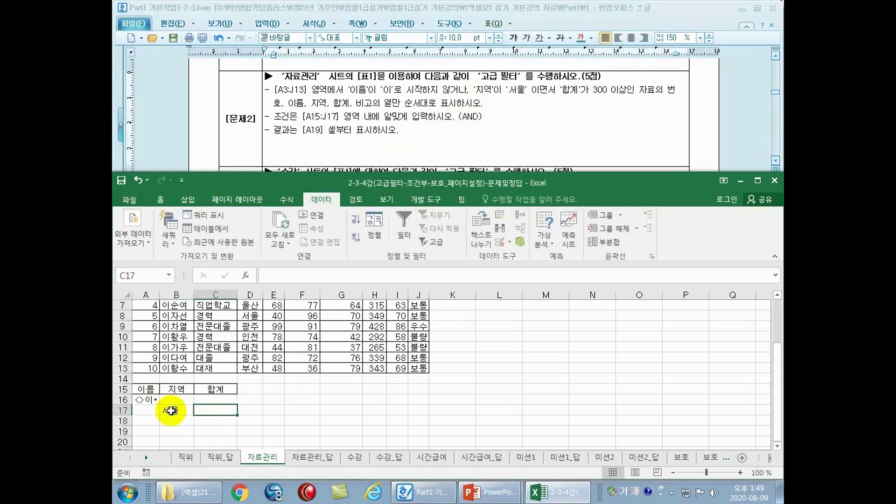
type(">=300")
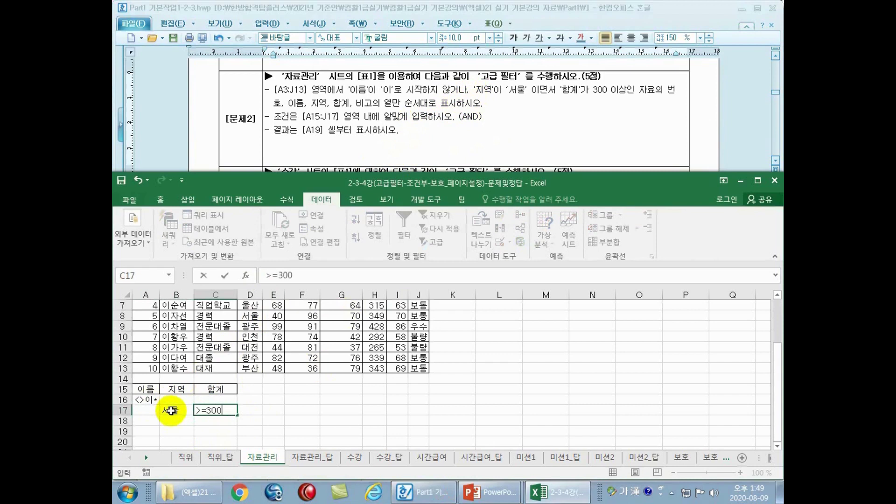
key("Return")
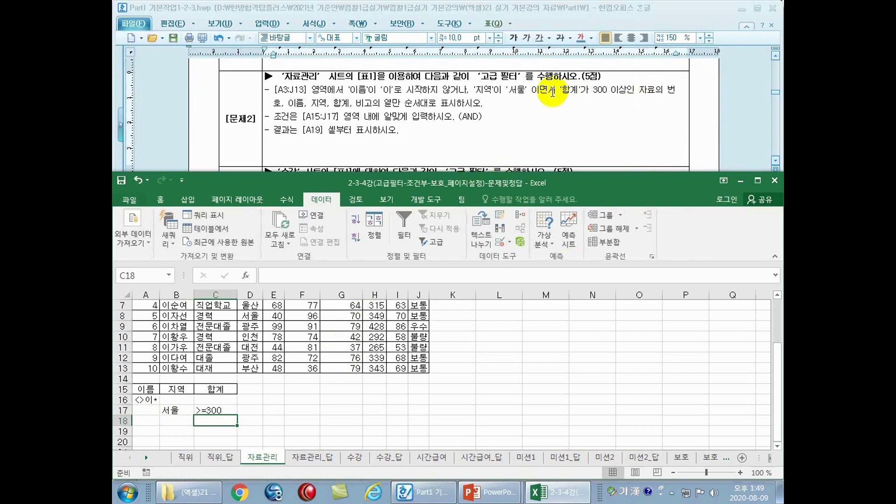
Step: Rewrite B17 as a formula holding both comparisons for the first record, D4="서울" and H4>=300, as the AND note in 문제2 requires
left_click_drag(182, 410, 213, 411)
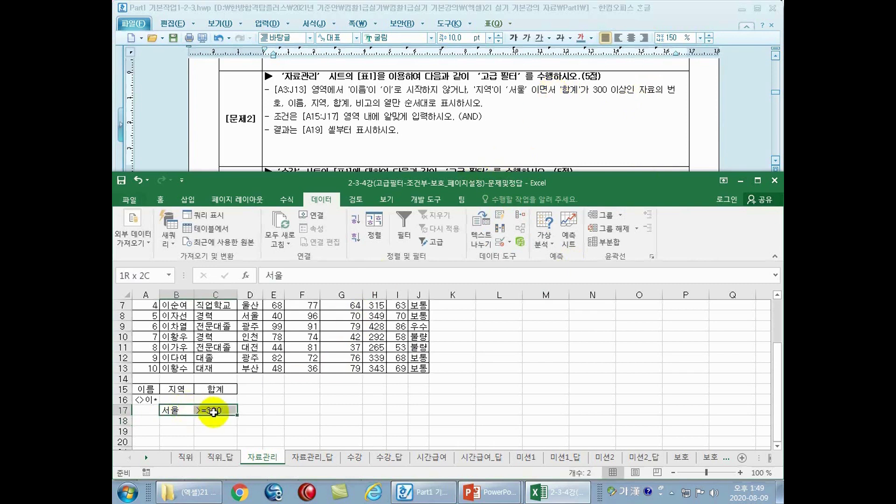
left_click(468, 124)
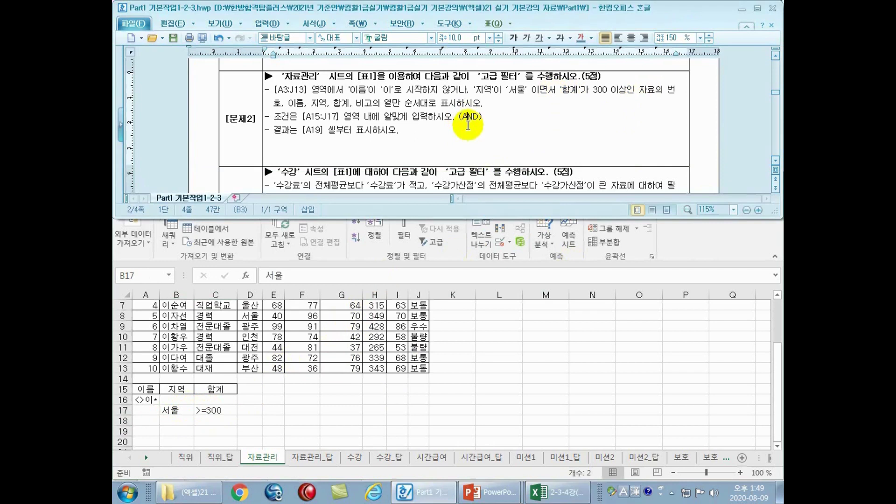
left_click_drag(215, 409, 169, 410)
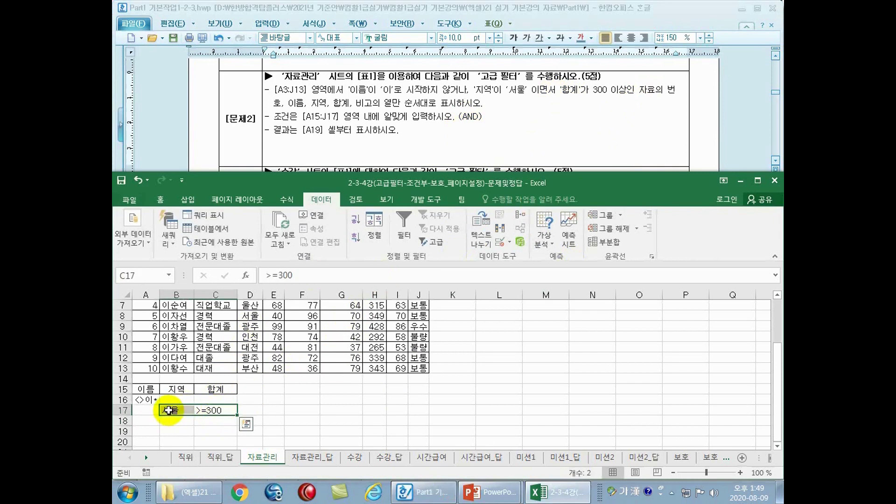
left_click(180, 410)
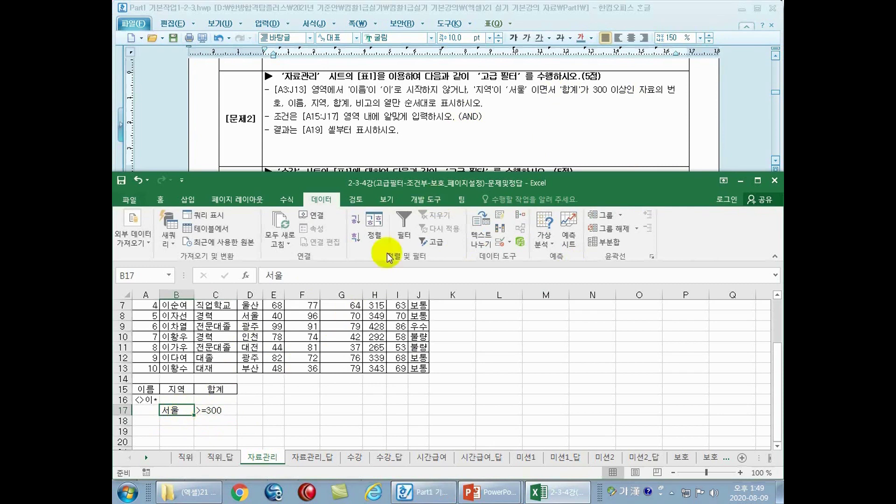
left_click(267, 275)
type("=")
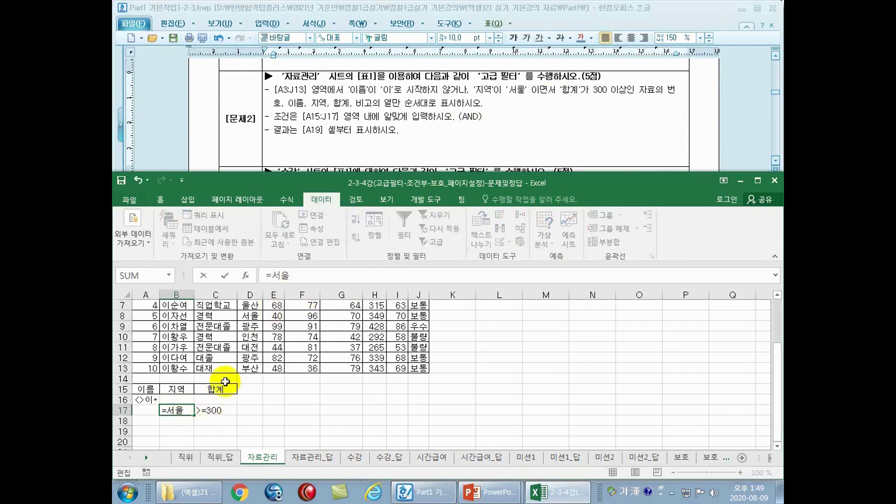
left_click_drag(773, 360, 777, 299)
left_click(250, 337)
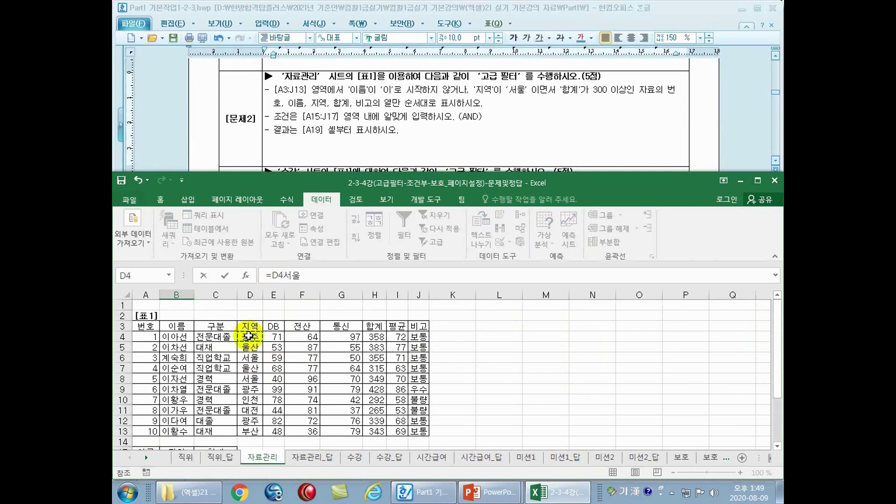
left_click(256, 357)
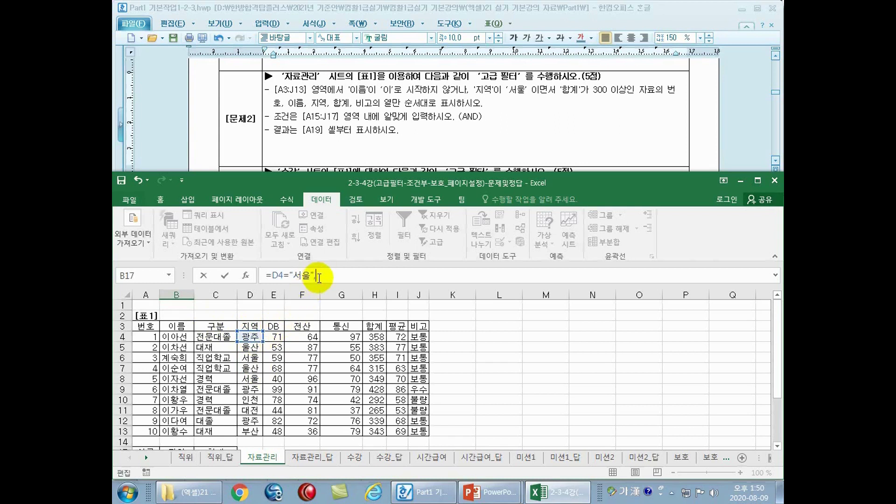
left_click(371, 336)
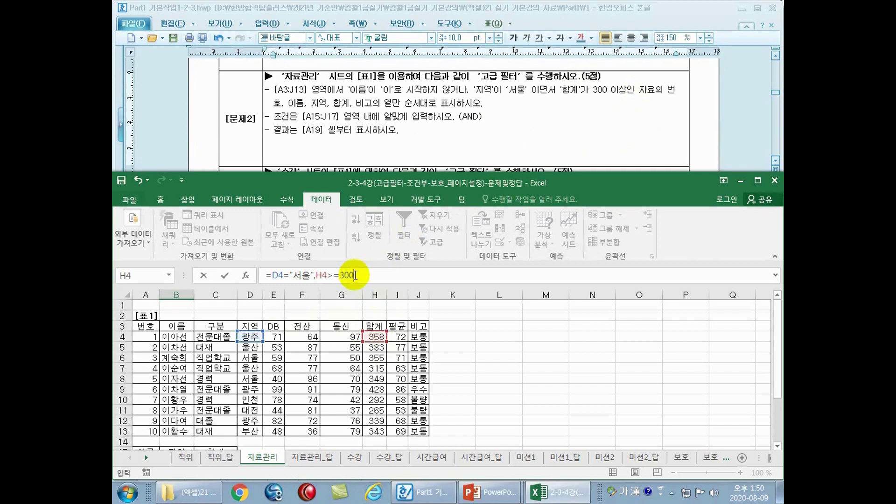
Step: Wrap both comparisons in B17 in an AND function to complete =AND(D4="서울",H4>=300)
left_click_drag(776, 338, 776, 389)
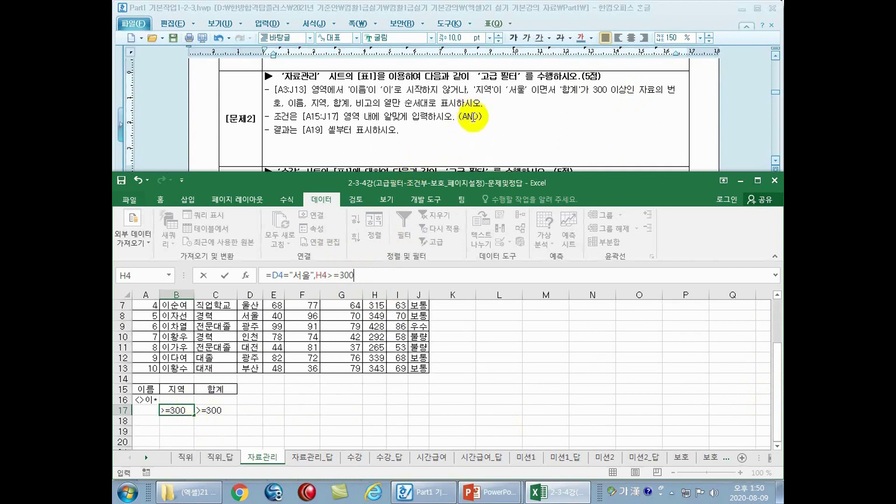
left_click(269, 276)
type("and(")
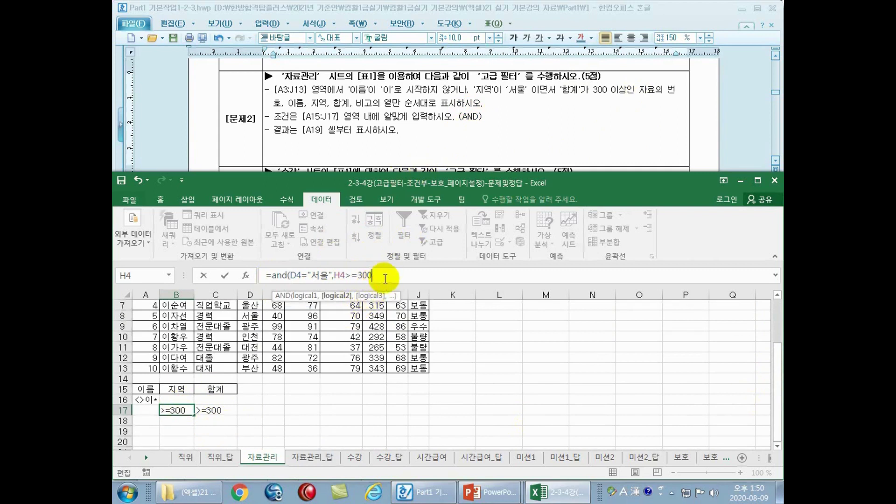
key("Return")
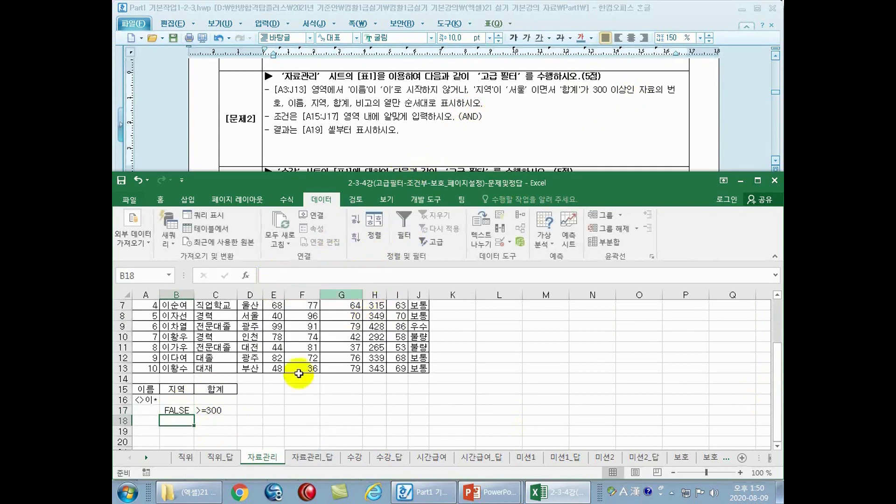
Step: Clear the unneeded 합계 heading and its >=300 condition from C15:C17
left_click(218, 386)
left_click_drag(219, 387, 250, 414)
left_click(254, 413)
Step: Remove all borders from the criteria heading row, covering the emptied C15 and the headings in A15:B15
left_click(205, 387)
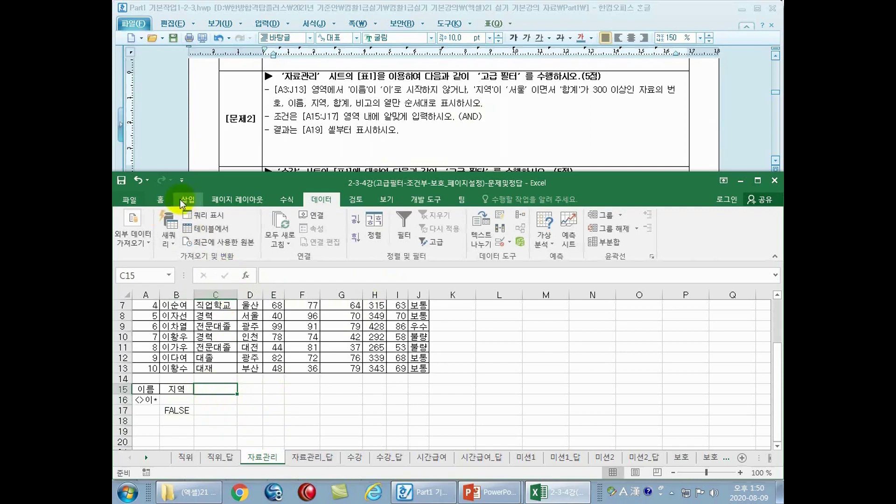
left_click(161, 200)
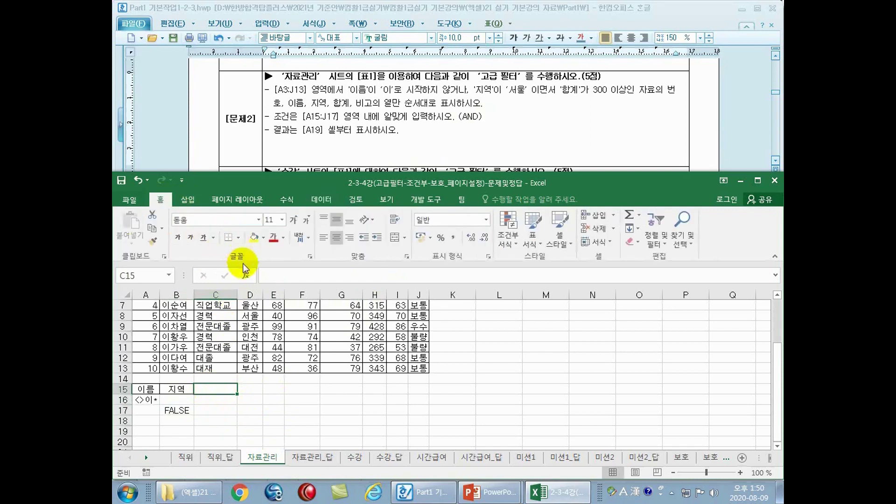
left_click(239, 237)
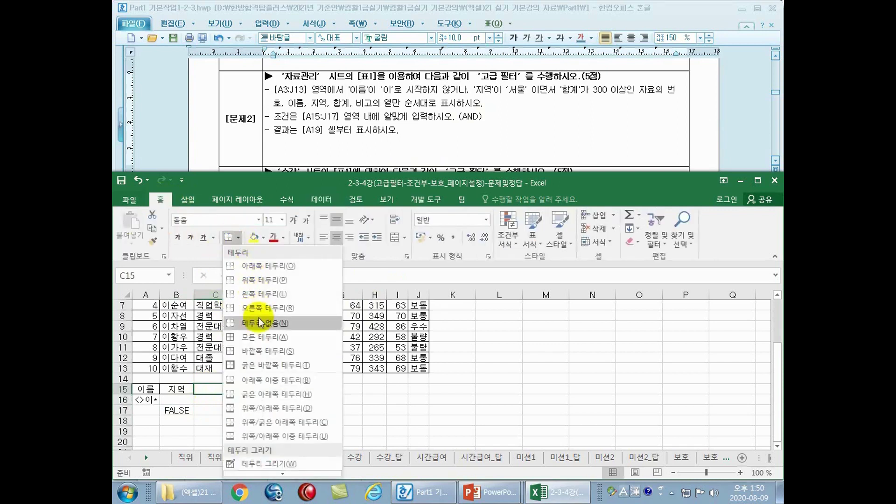
left_click(256, 322)
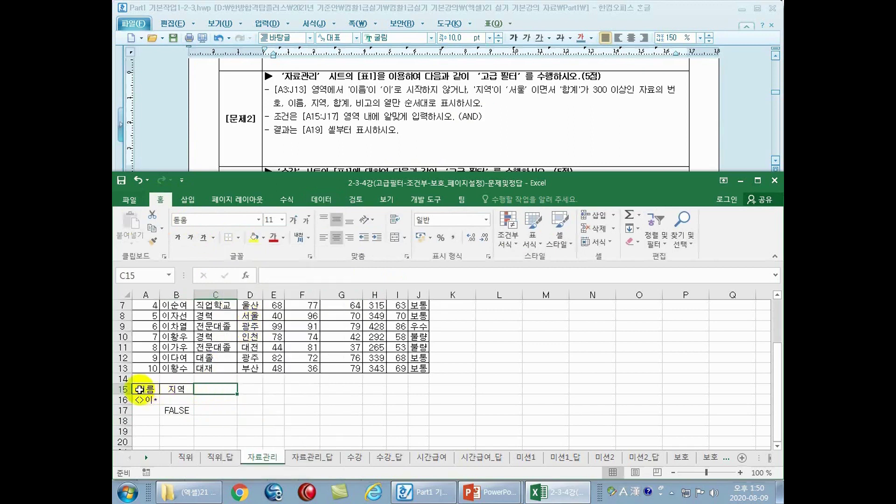
left_click_drag(145, 389, 180, 388)
left_click(240, 242)
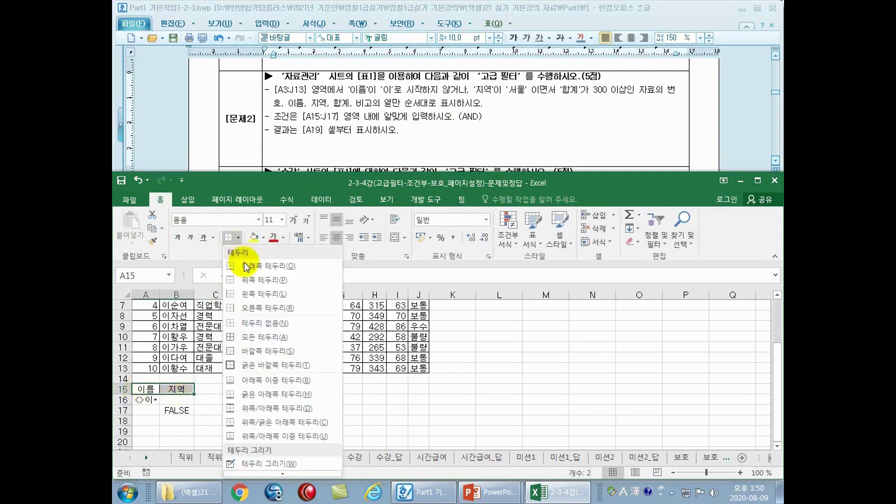
left_click(256, 321)
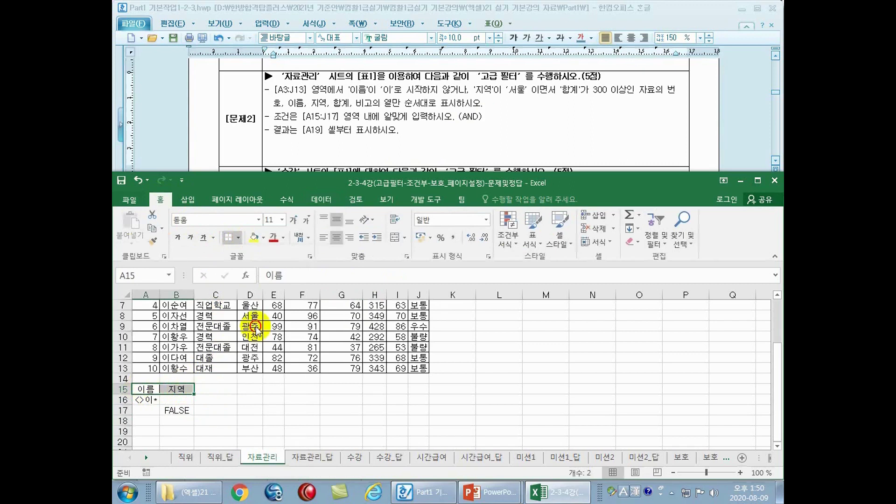
left_click(244, 409)
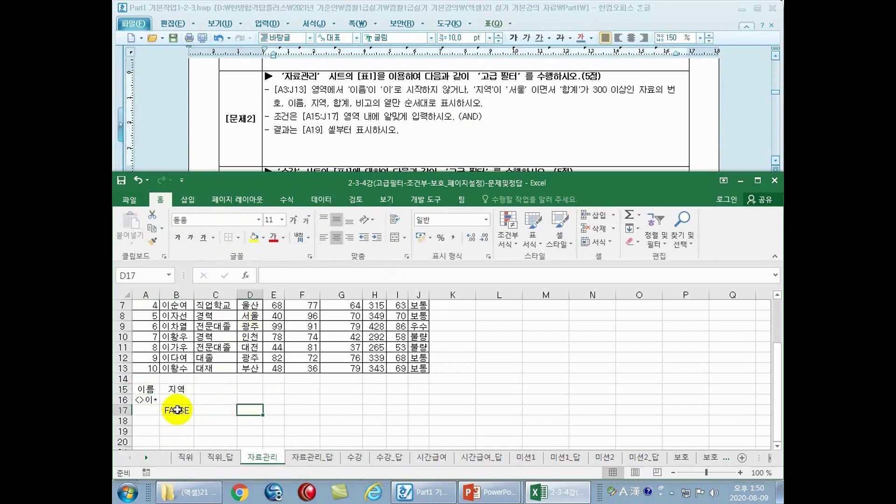
Step: Review the name condition in A16 and the AND formula in B17 against the first record's D4 and H4 cells
left_click(219, 346)
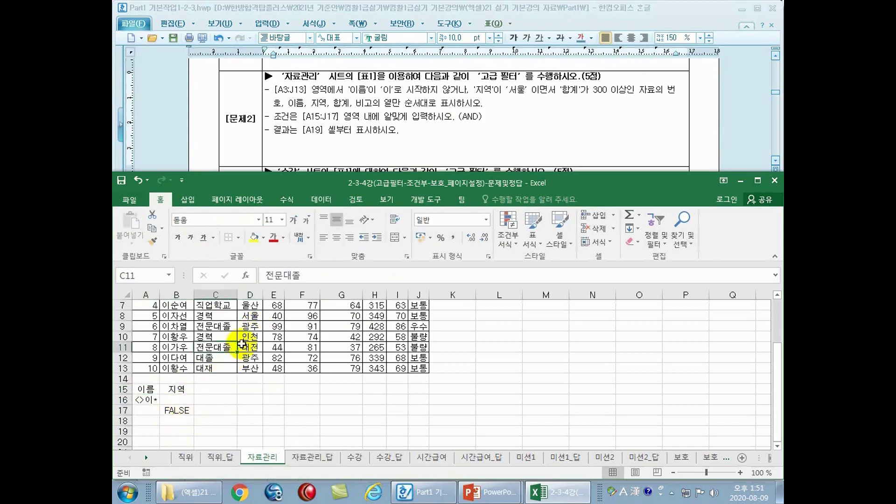
left_click(149, 401)
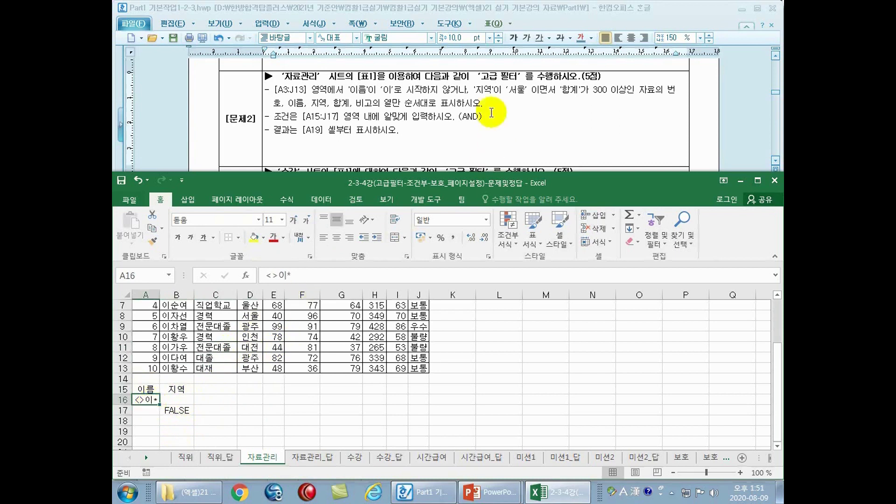
left_click(178, 411)
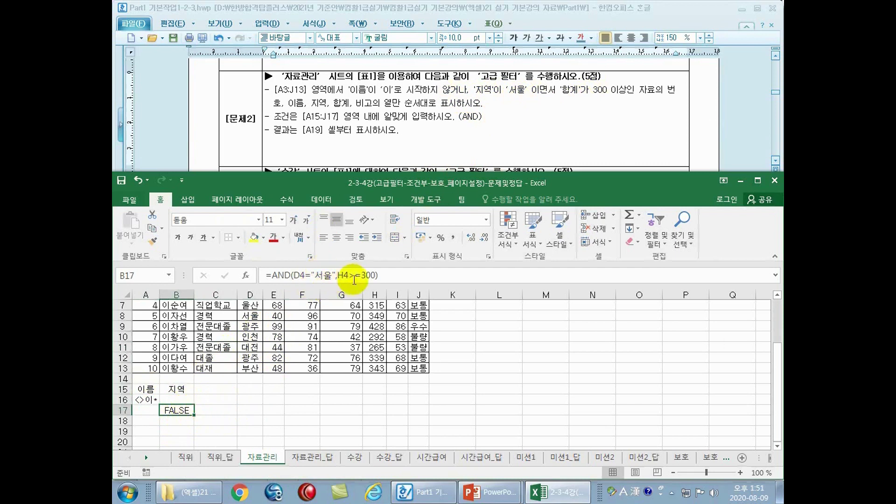
scroll(299, 359, "up", 2)
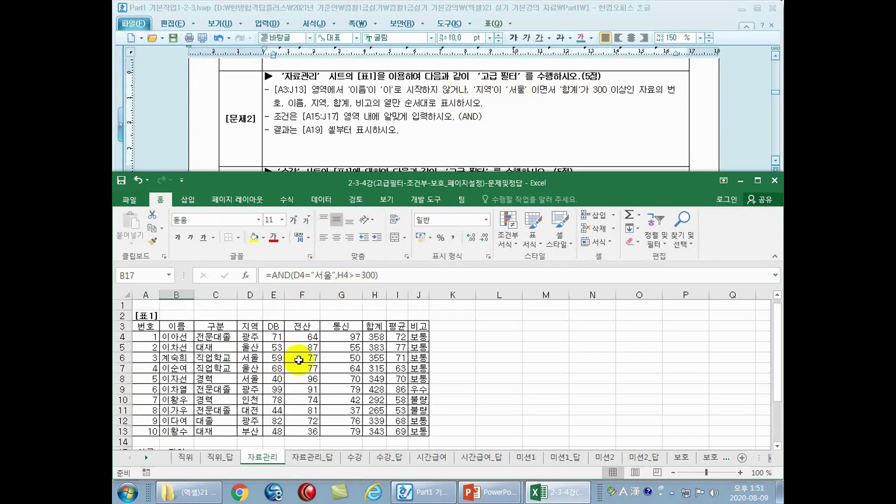
left_click(250, 336)
left_click(375, 337)
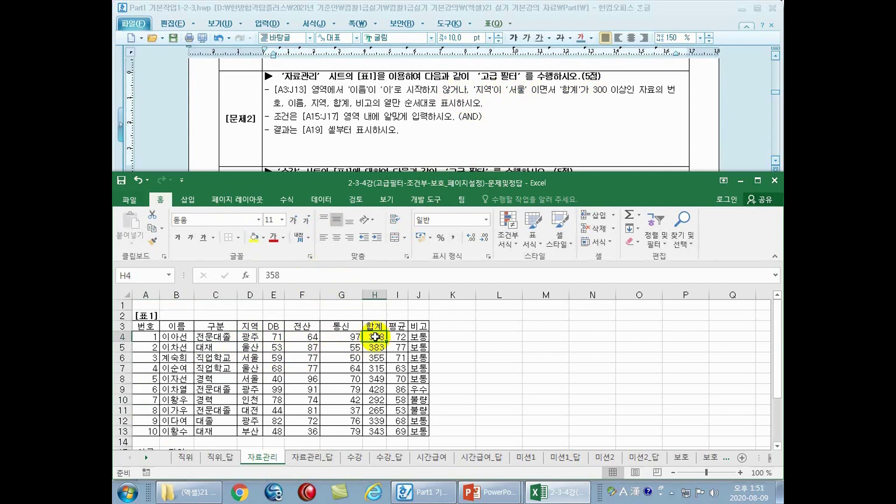
Step: Start an advanced filter on the 자료관리 table with A3:J13 as its list range
double_click(349, 179)
left_click(302, 299)
left_click(273, 320)
left_click(287, 226)
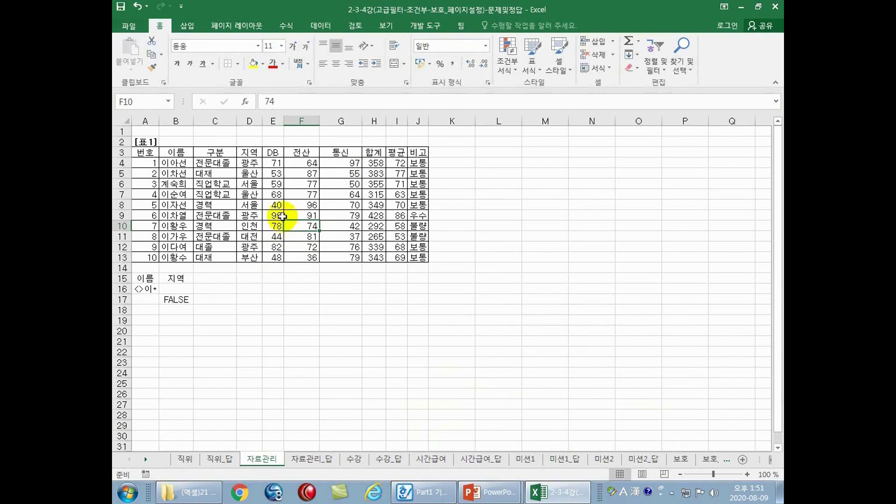
left_click(320, 26)
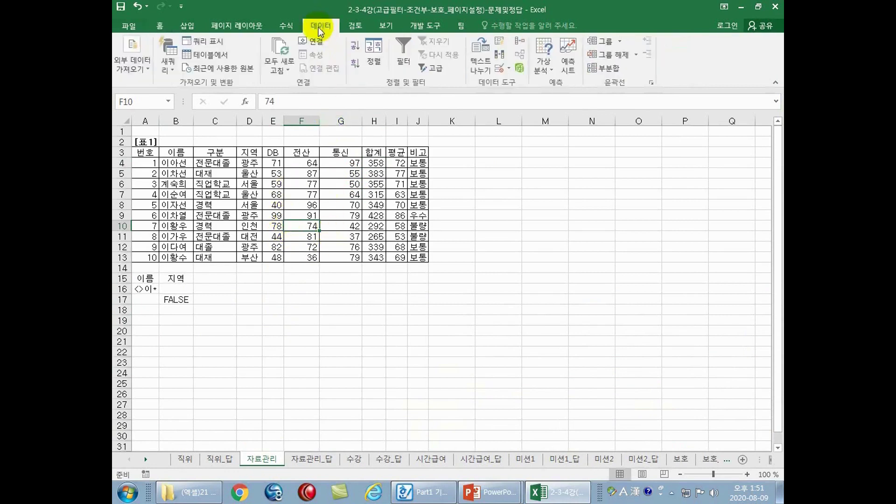
left_click(435, 70)
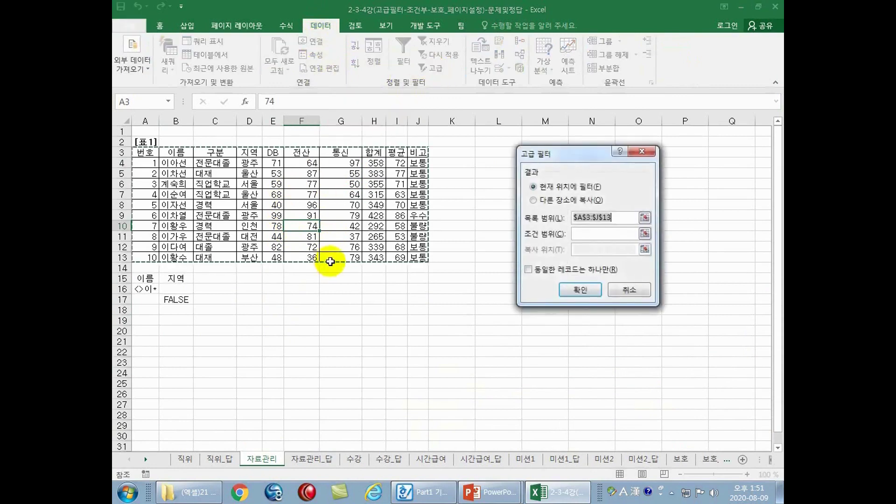
left_click(585, 234)
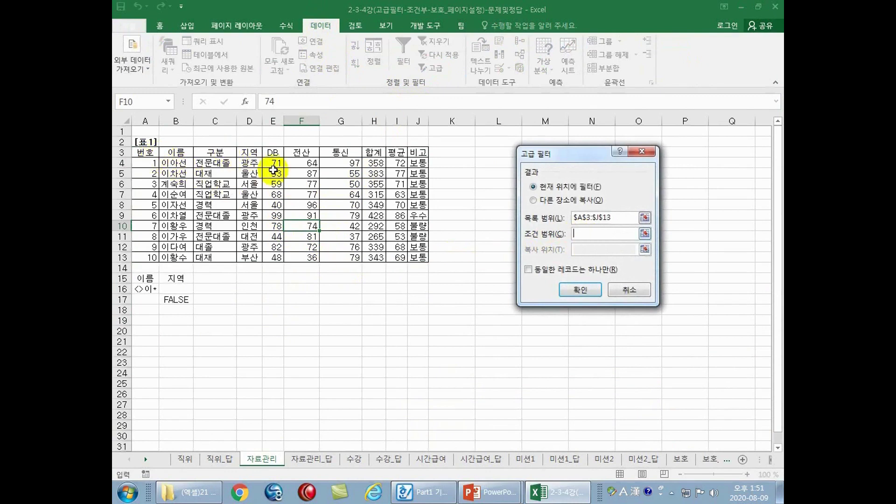
left_click_drag(418, 237, 418, 257)
left_click_drag(636, 217, 519, 214)
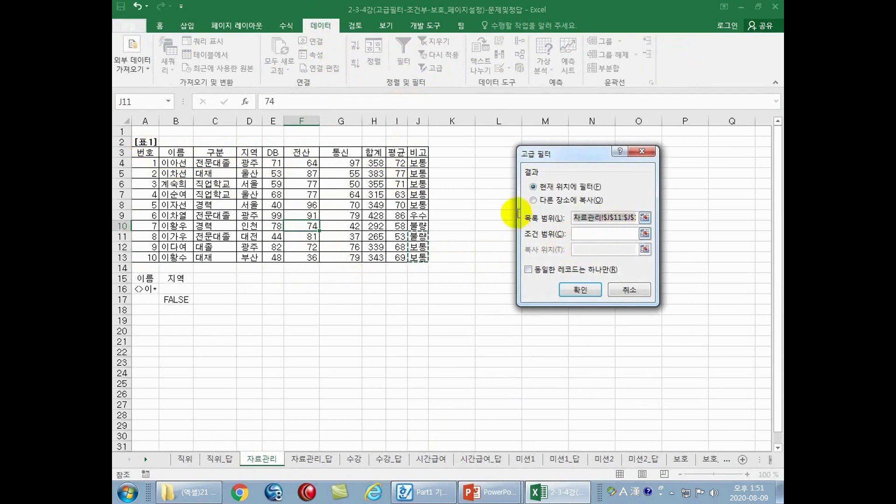
left_click_drag(145, 152, 418, 258)
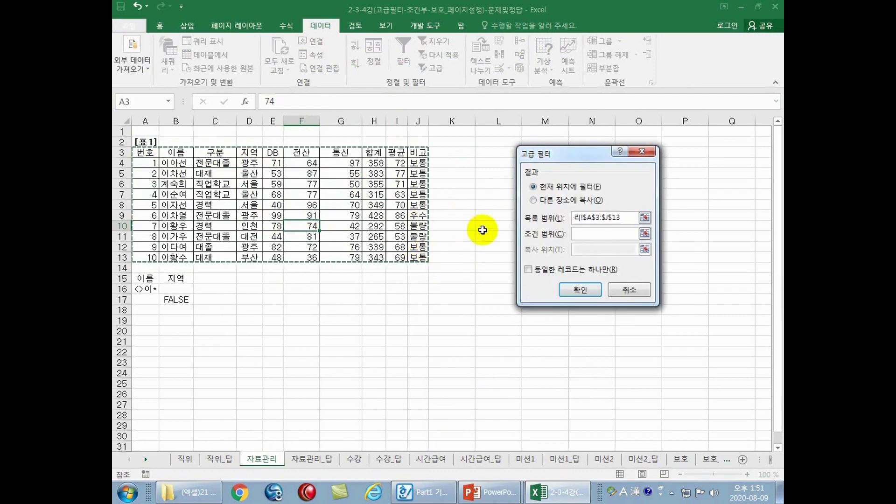
Step: Run the advanced filter with criteria range A15:B17, copying the results to another location starting at A19
left_click(576, 235)
left_click_drag(146, 278, 177, 300)
left_click(533, 200)
left_click(581, 249)
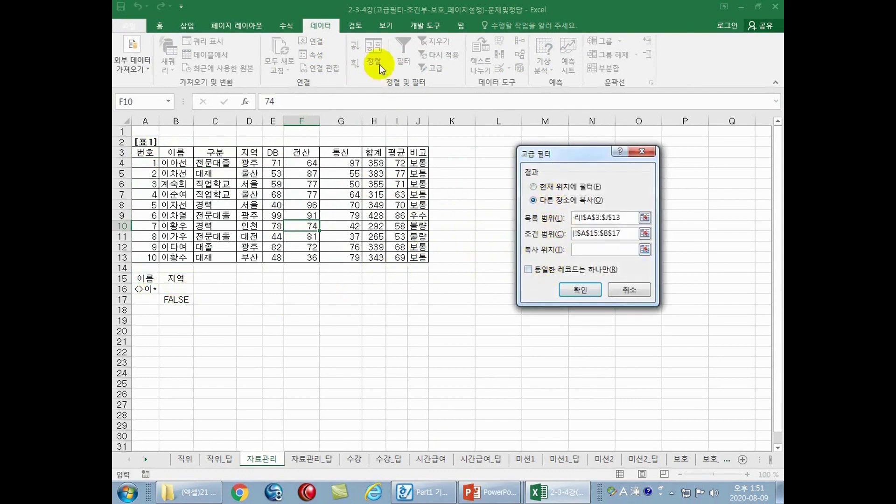
double_click(397, 12)
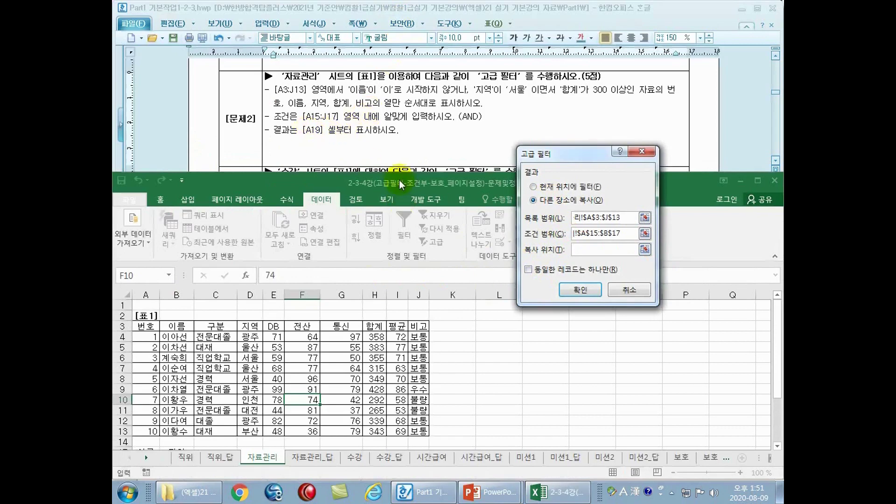
double_click(399, 180)
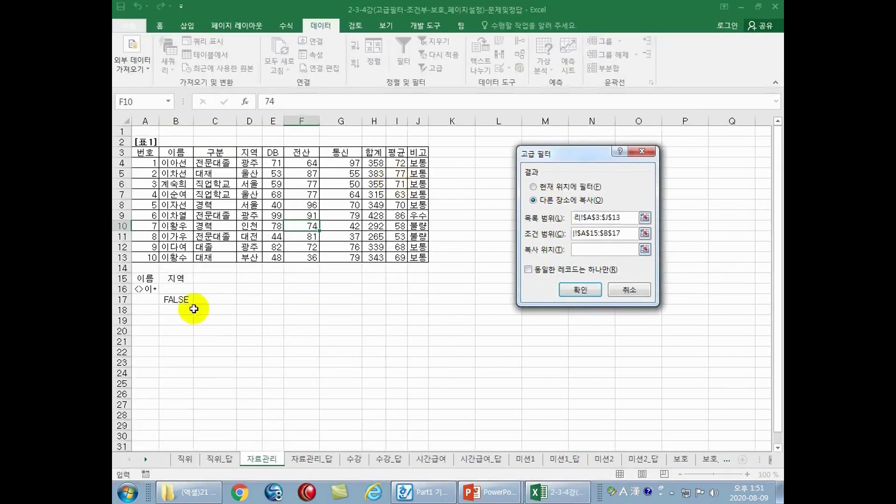
left_click(145, 320)
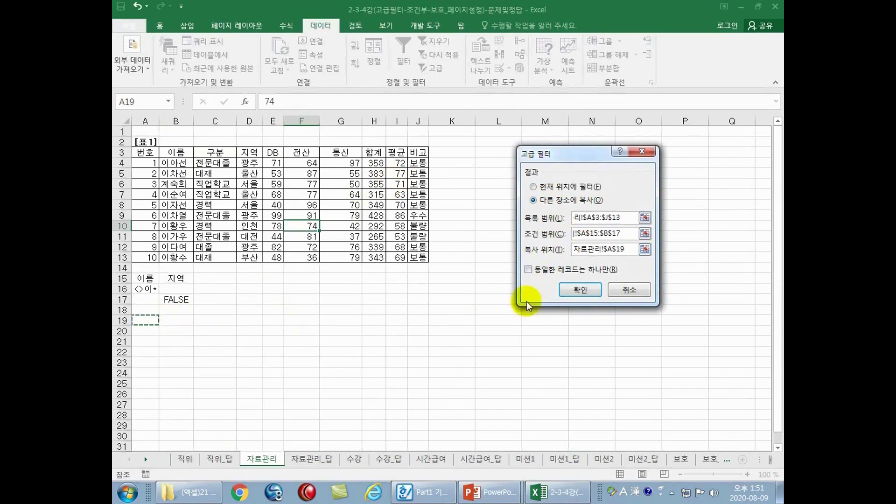
left_click(579, 290)
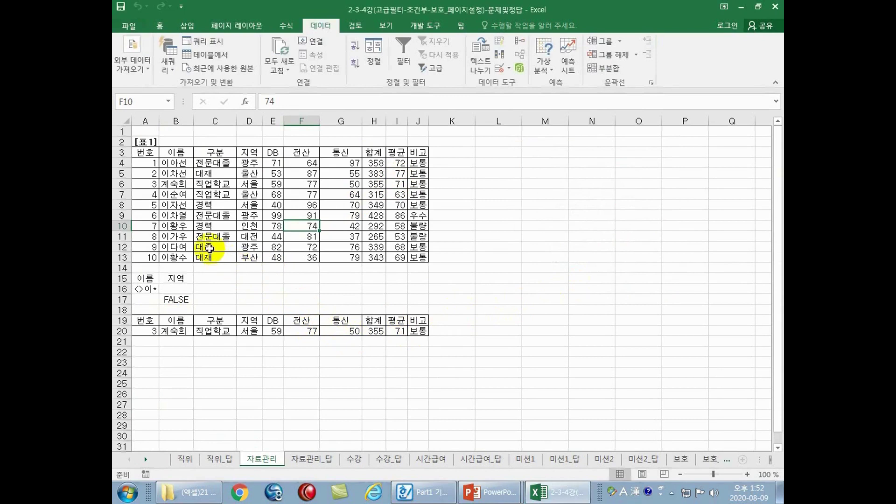
Step: Compare the filter output with the 자료관리_답 sheet, checking the headings in A19:E19 and the names in B20:B21
left_click_drag(168, 184, 244, 184)
left_click(322, 459)
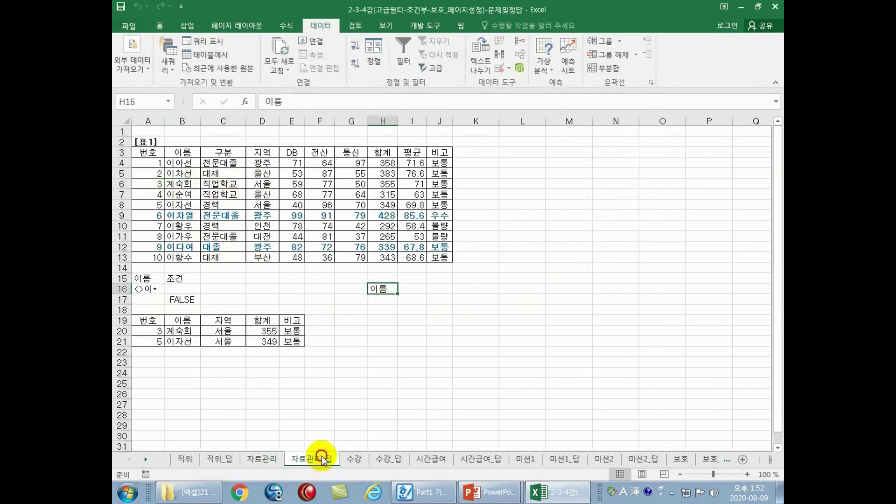
left_click_drag(147, 320, 280, 318)
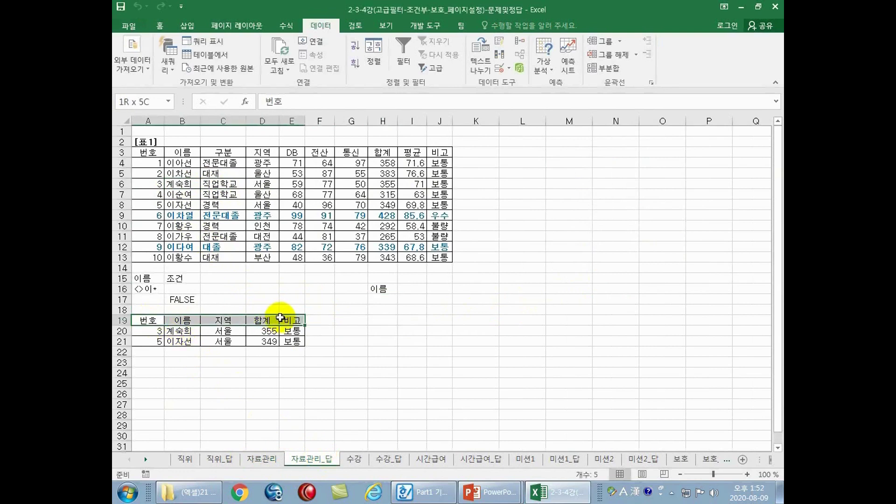
left_click(179, 331)
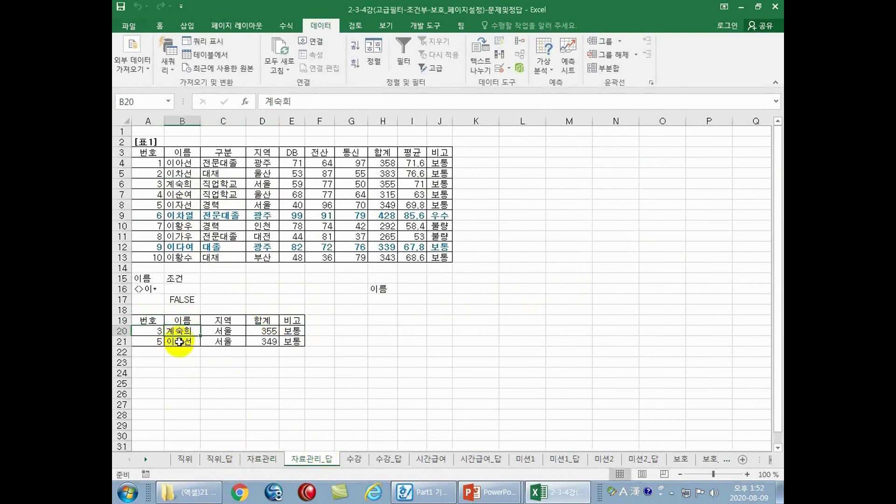
left_click(177, 343)
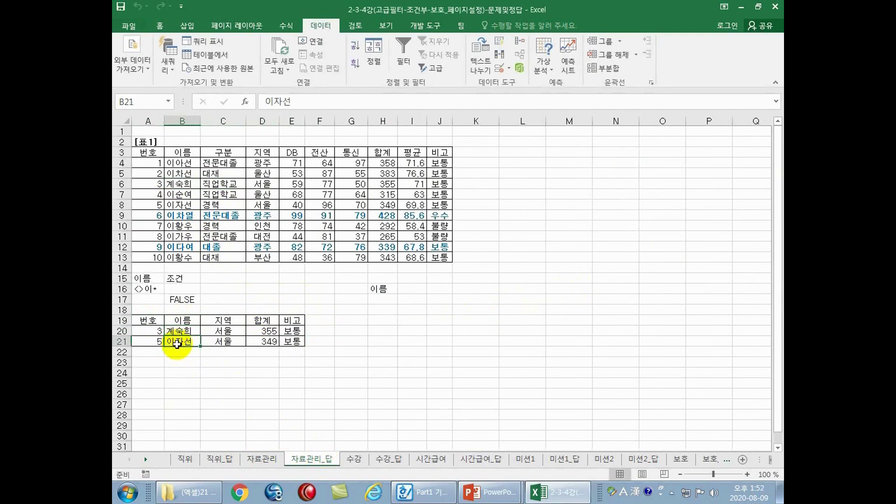
Step: Examine how the conditions in A16 and B17 of 자료관리_답 apply to record 5 in row 8 and its result in row 21
left_click(146, 289)
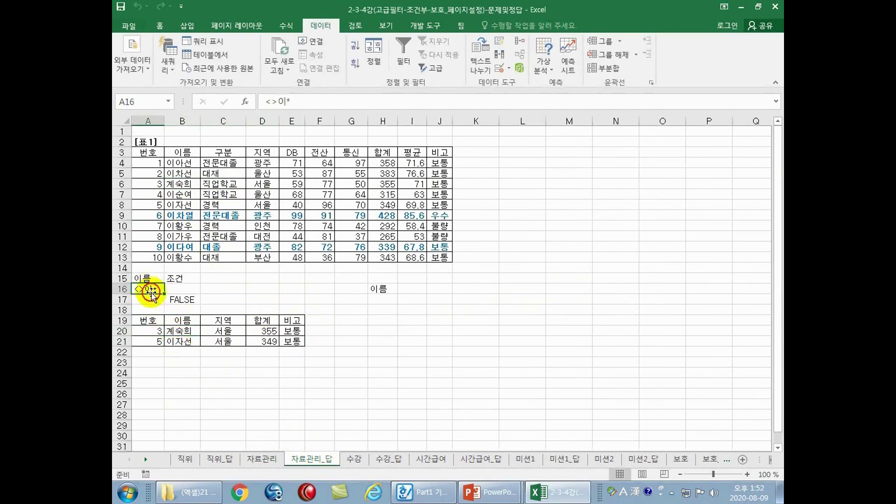
left_click(182, 344)
left_click(179, 300)
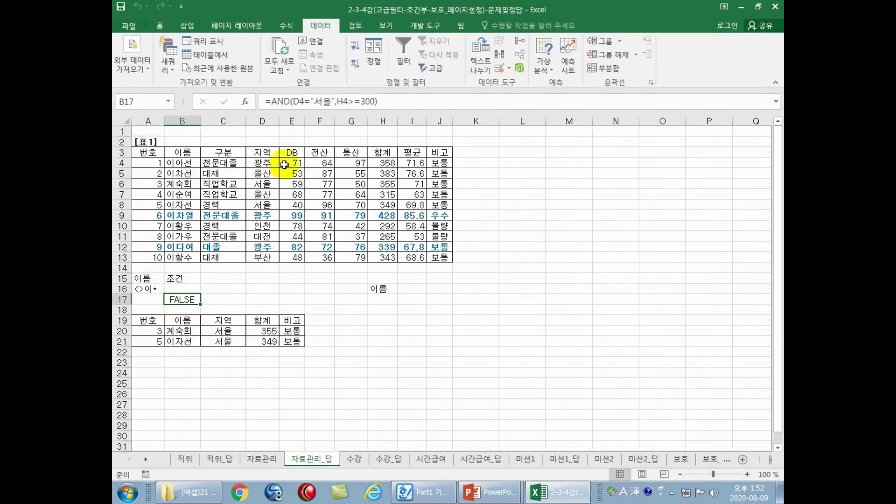
left_click_drag(182, 207, 278, 204)
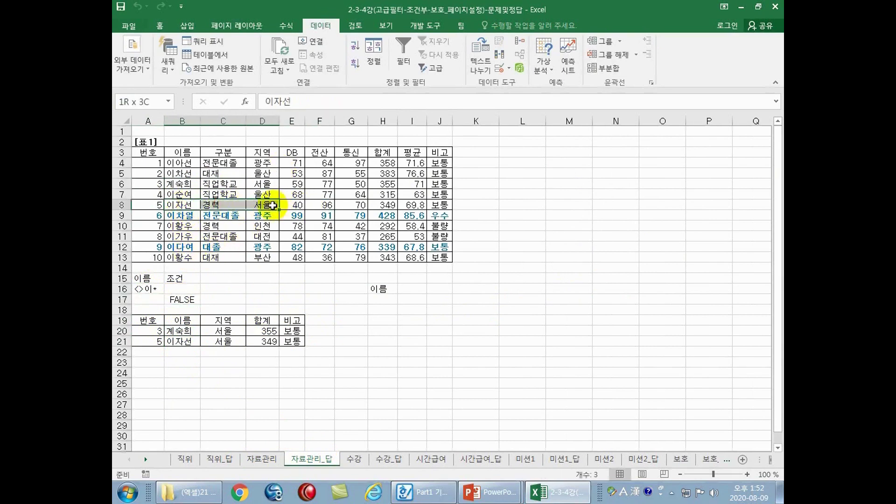
left_click(182, 300)
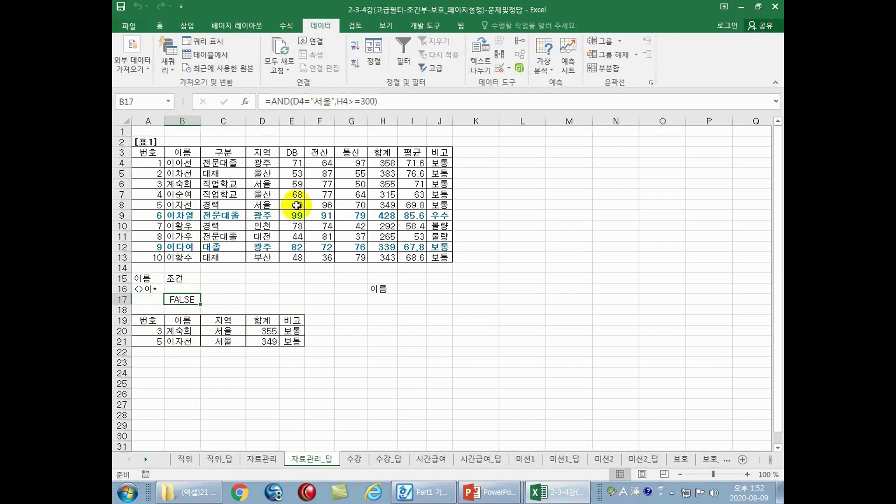
left_click_drag(262, 205, 380, 206)
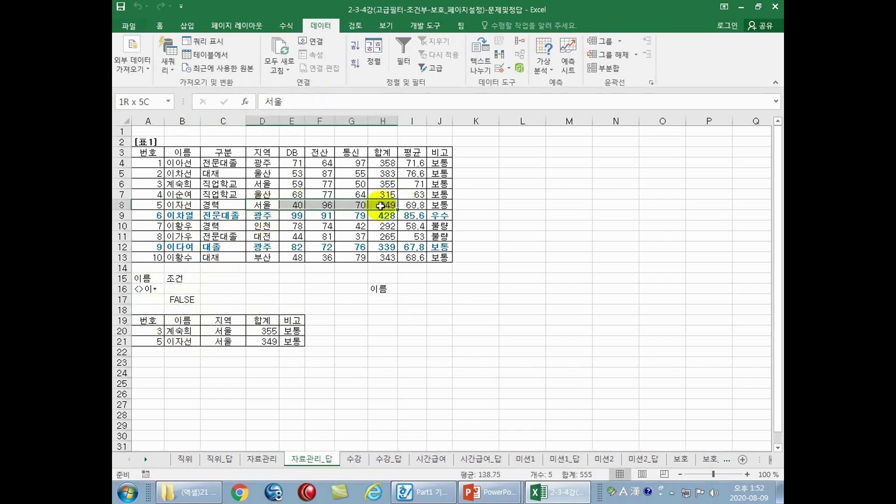
left_click(152, 289)
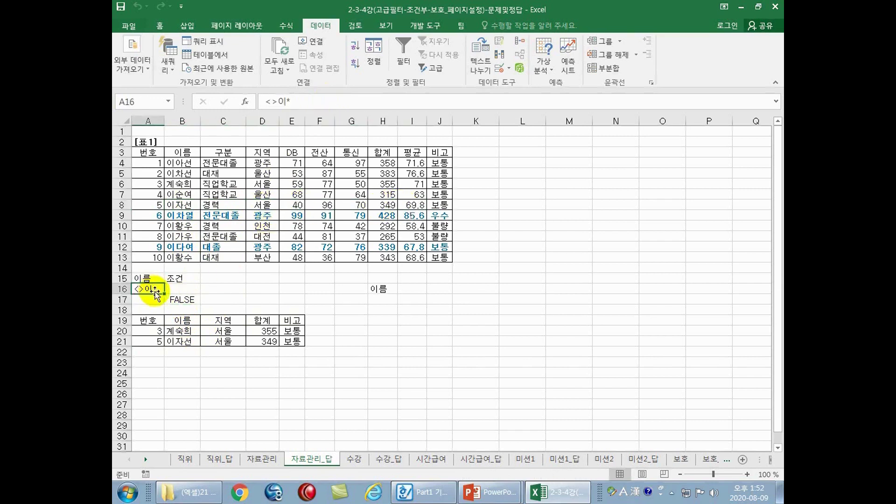
left_click(179, 300)
left_click(179, 343)
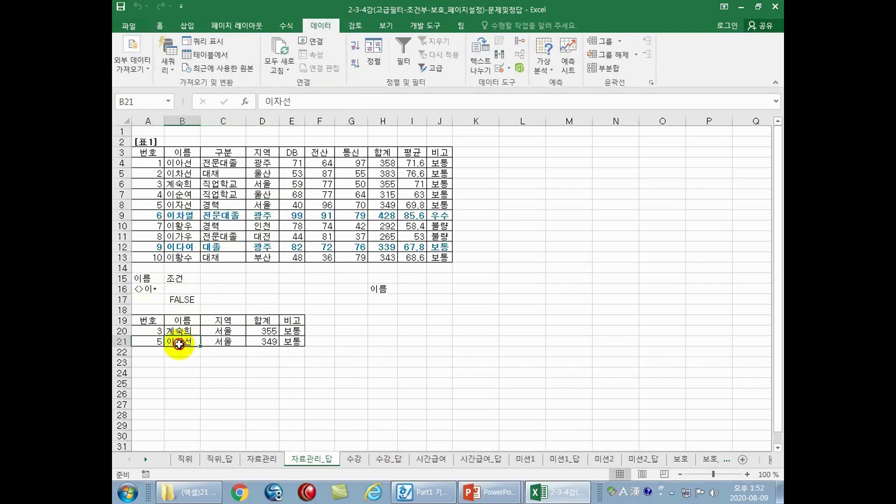
left_click(182, 300)
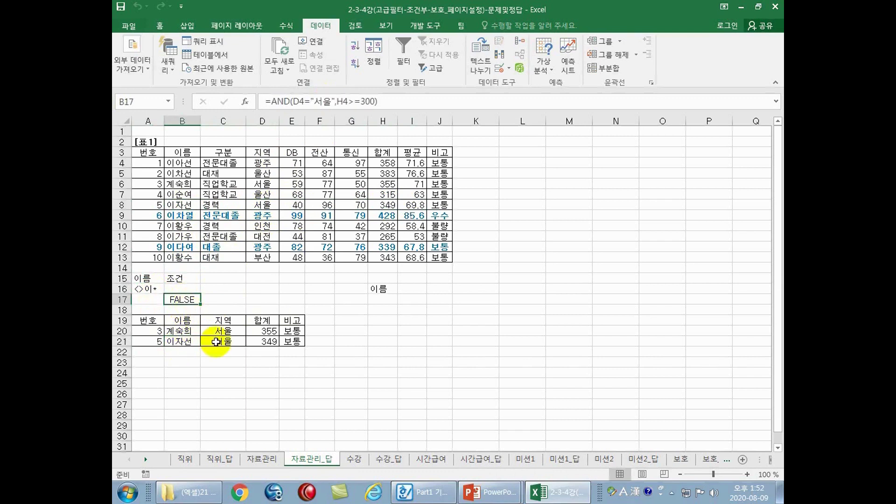
Step: Review the record 5 output row in A21:E21 of the 자료관리_답 sheet
left_click_drag(220, 342, 263, 344)
left_click_drag(140, 344, 287, 343)
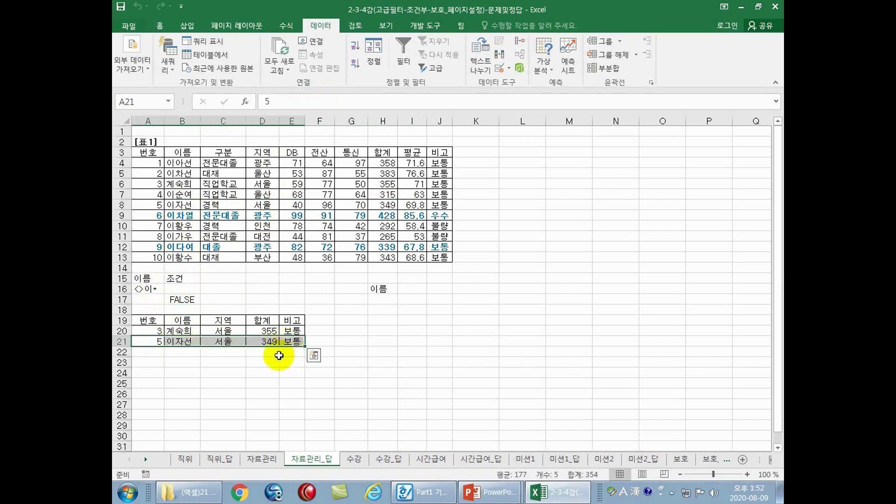
left_click(265, 373)
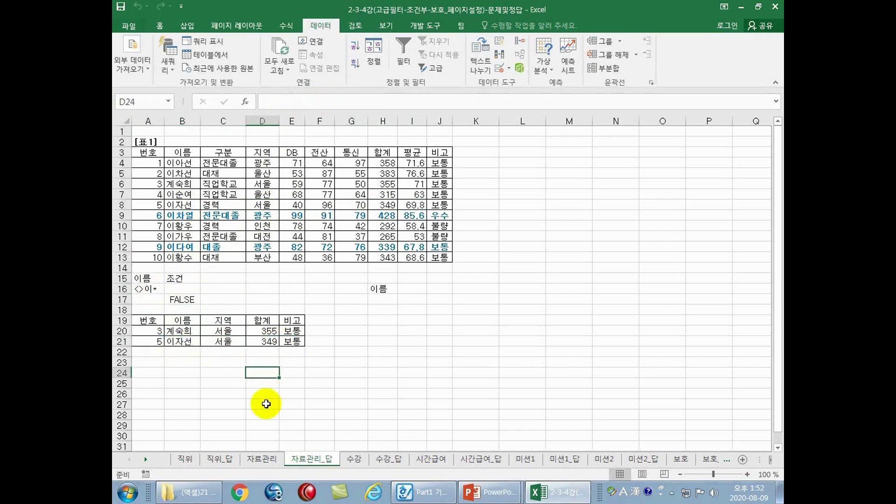
Step: Delete rows 19:20 containing the old filter output on the 자료관리 sheet
left_click(260, 458)
left_click(216, 372)
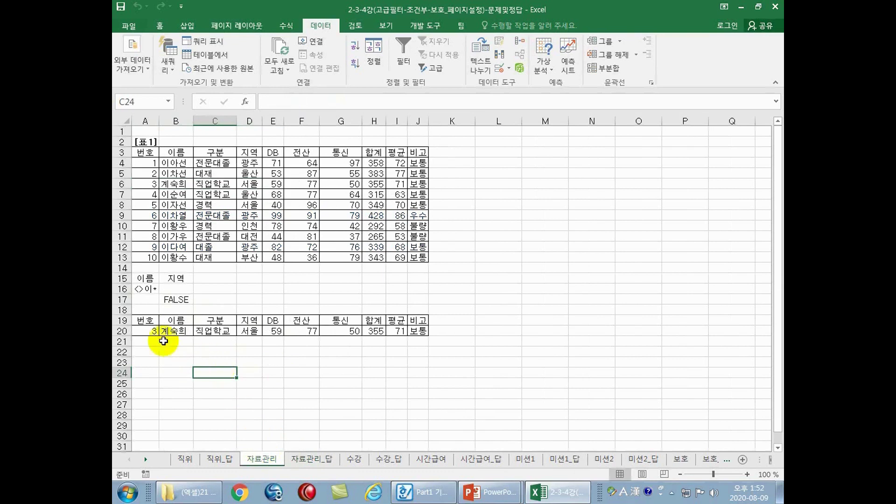
left_click_drag(122, 321, 123, 332)
right_click(118, 320)
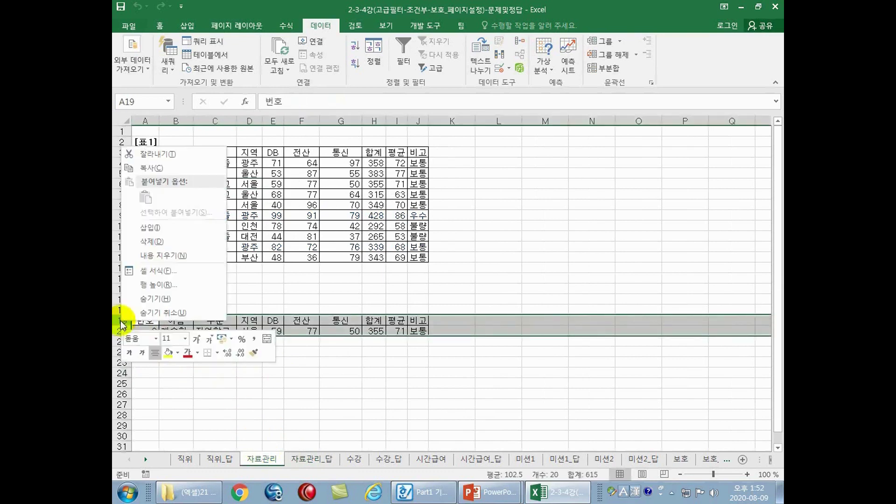
left_click(154, 254)
left_click(219, 319)
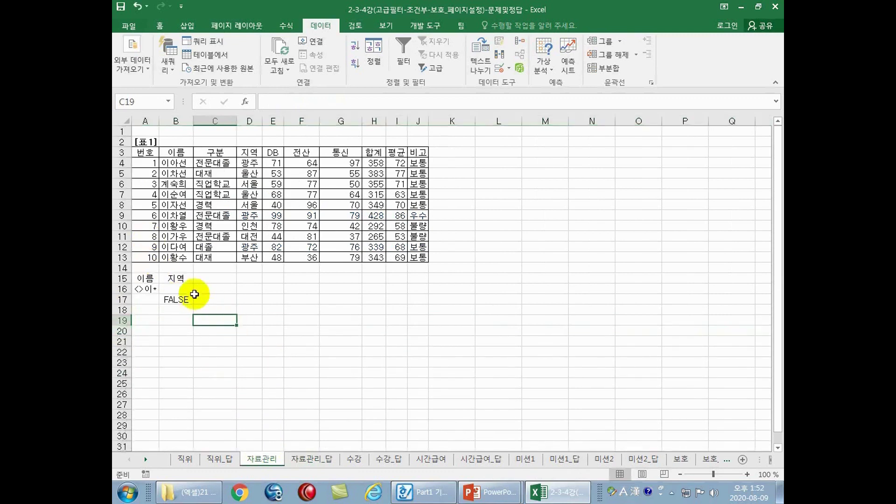
Step: Examine how the A15 and B15 criteria headings relate to the table headings, the A16 condition and the B17 formula
left_click(182, 294)
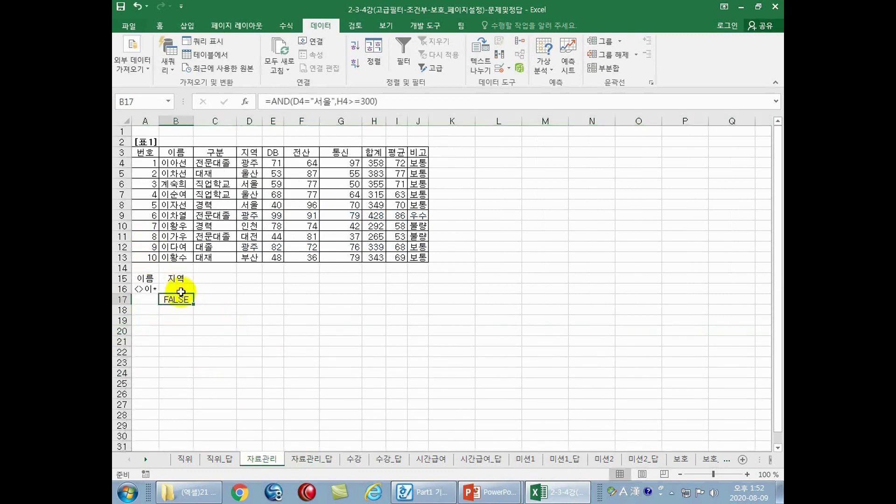
left_click(142, 288)
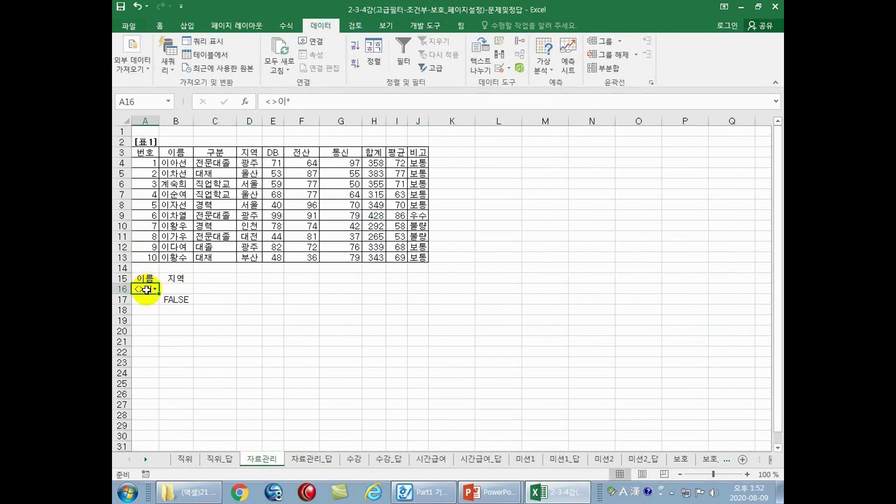
left_click(182, 302)
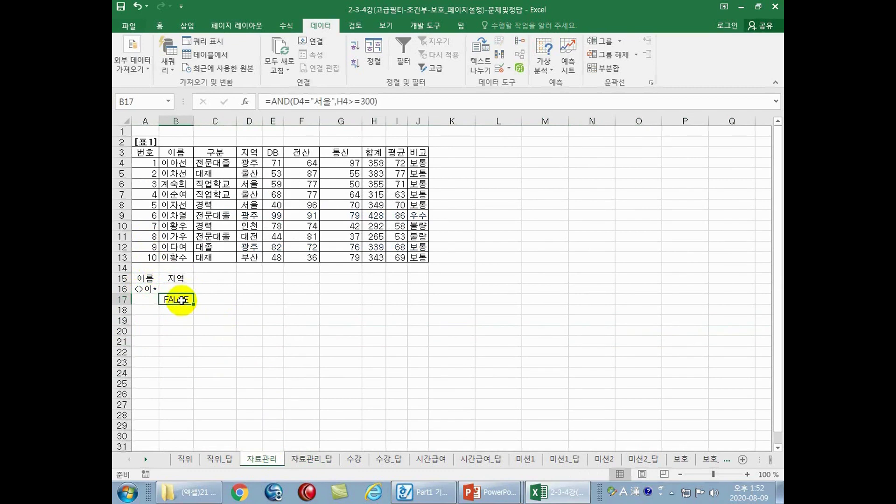
left_click(145, 278)
left_click(176, 153)
left_click(145, 278)
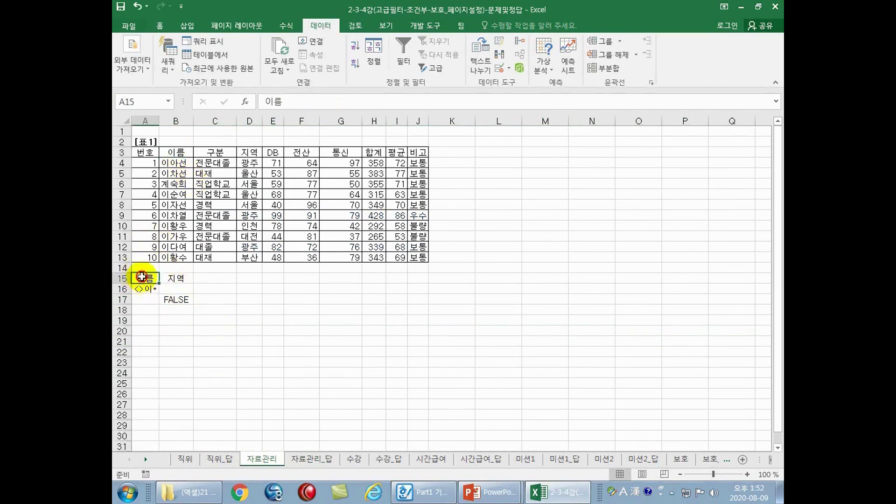
left_click(175, 153)
left_click(145, 278)
left_click(175, 300)
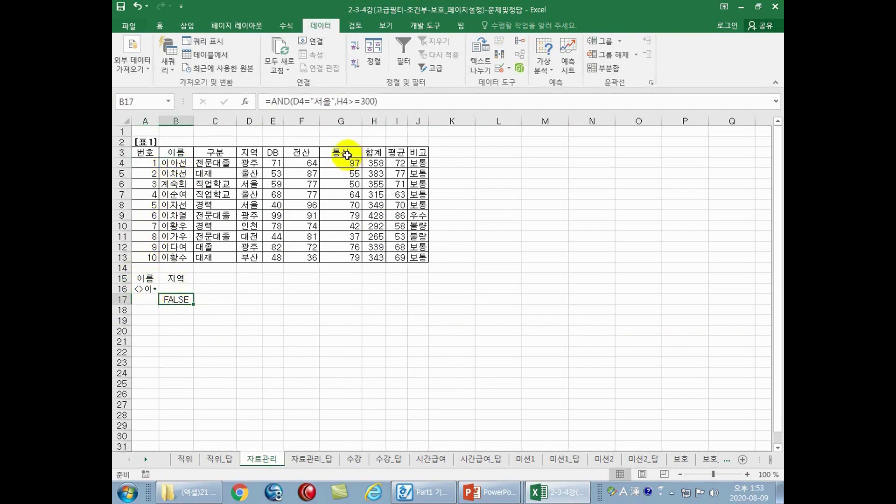
left_click(369, 153)
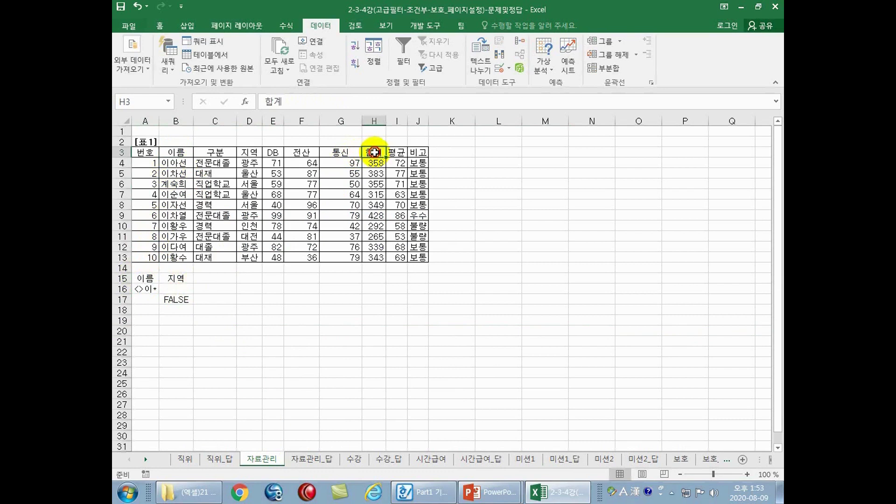
left_click(179, 278)
left_click(184, 298)
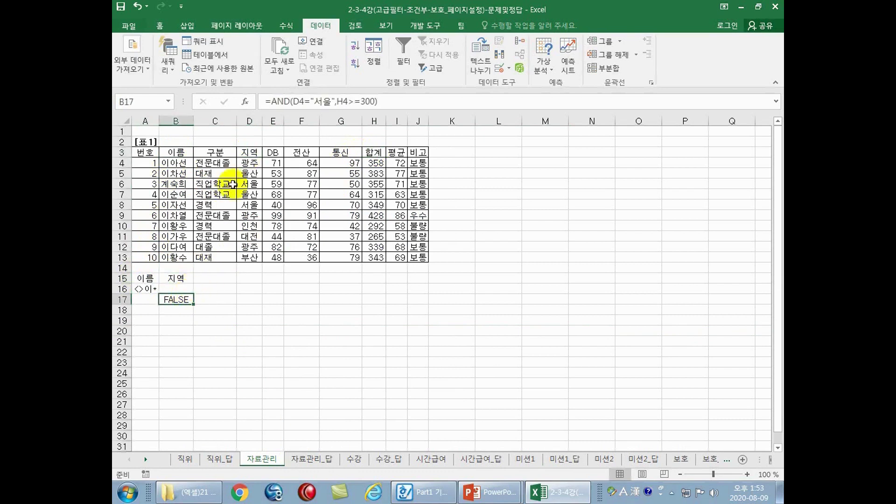
Step: Try arbitrary labels such as 판단 as the B15 criteria heading and settle on 조건
left_click(178, 278)
key("Hangul")
type("조건")
key("Return")
type("비교")
key("Return")
type("판단")
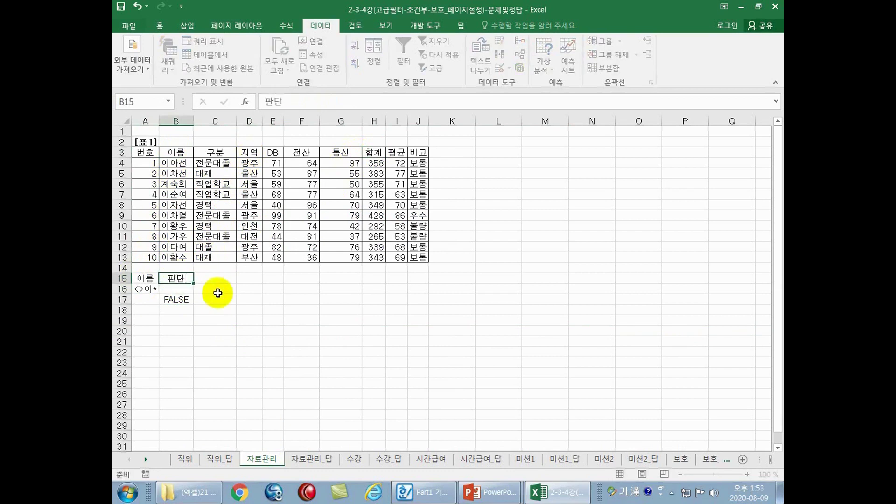
key("BackSpace")
key("BackSpace")
type("ㄷ")
key("Return")
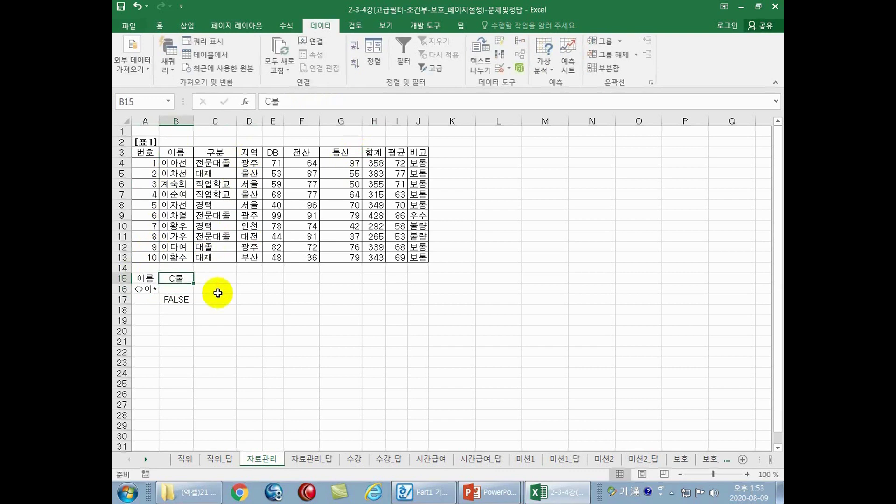
type("판")
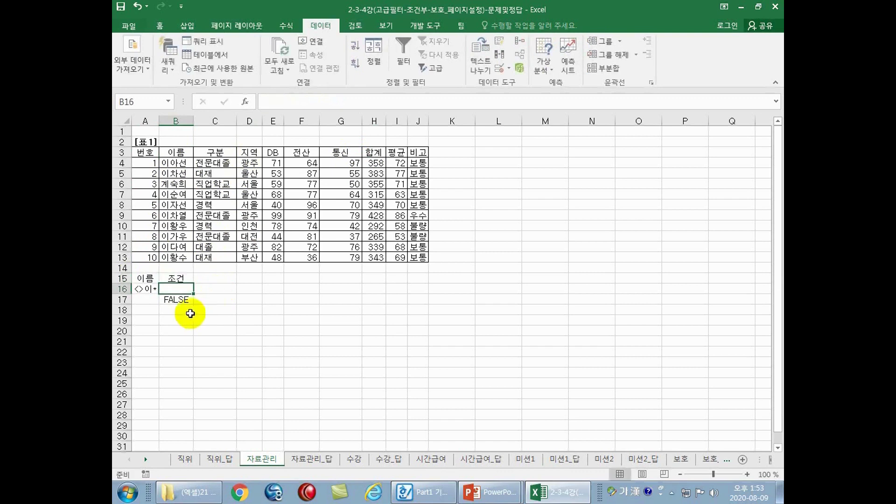
Step: Compare the criteria headings in A15 and B15 with the table headings in A3:J3, checking the B17 formula condition
left_click(183, 301)
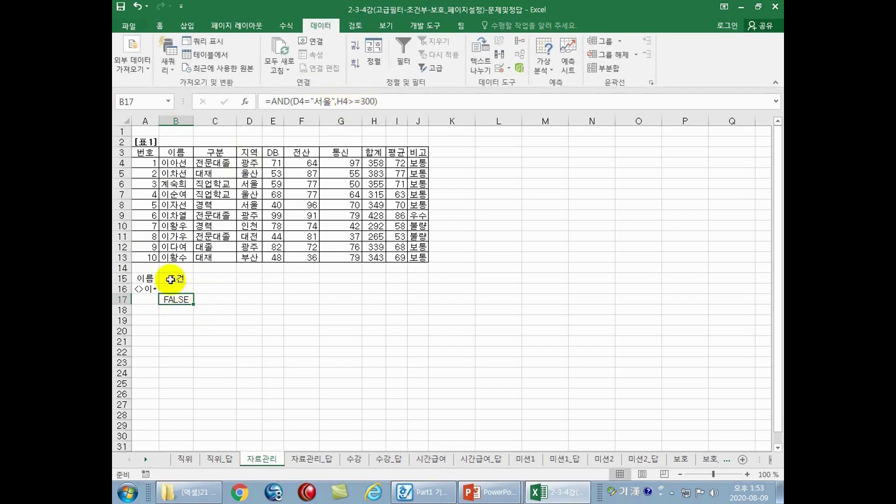
left_click_drag(146, 152, 426, 155)
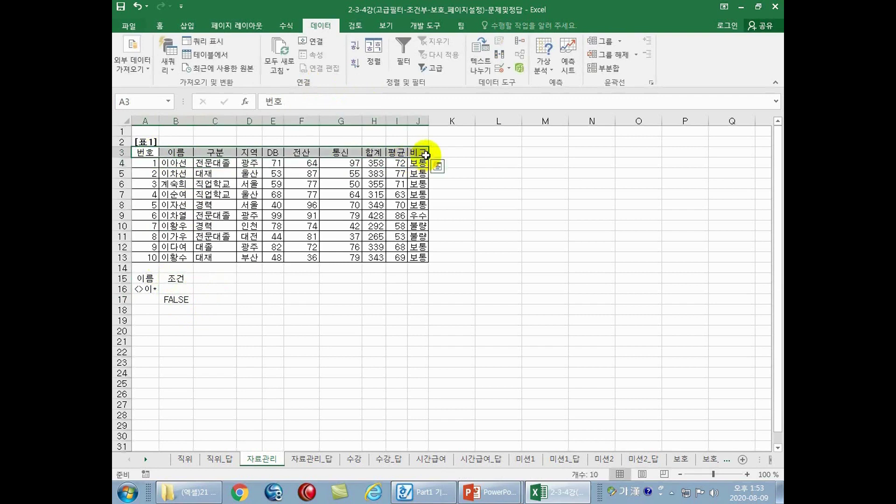
left_click(145, 279)
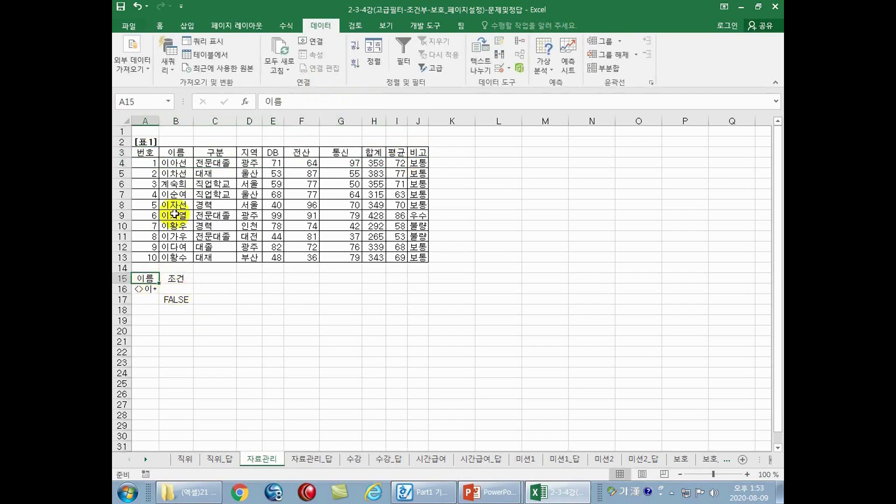
left_click(176, 279)
left_click(273, 205)
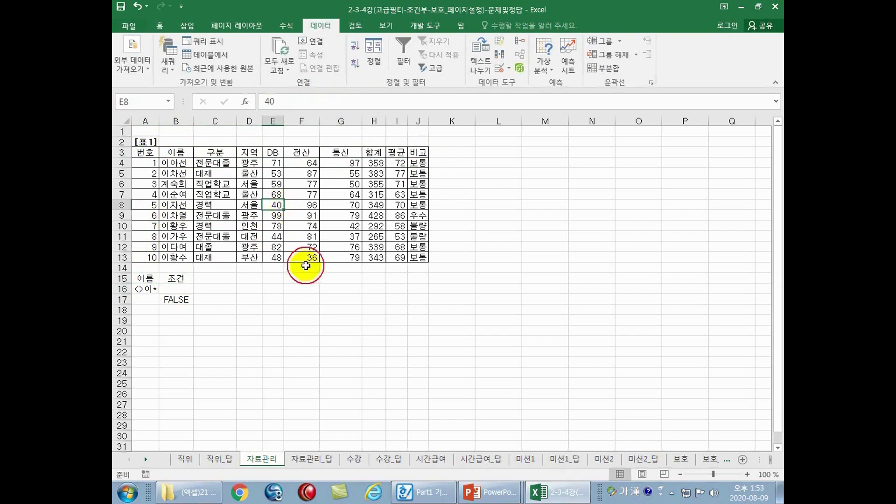
left_click(435, 70)
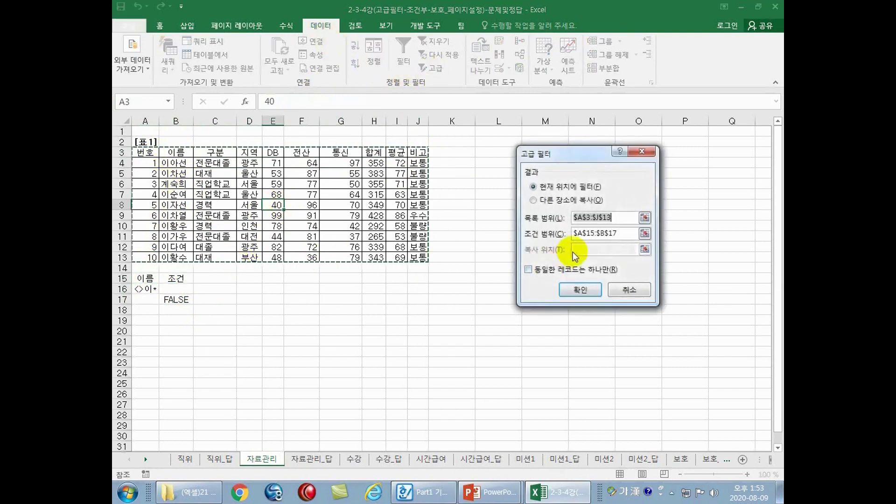
left_click(626, 234)
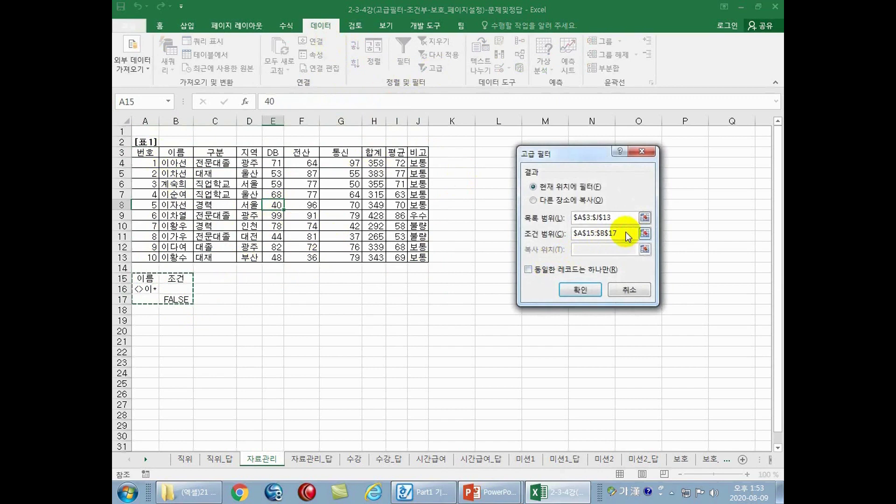
left_click(541, 201)
left_click(628, 289)
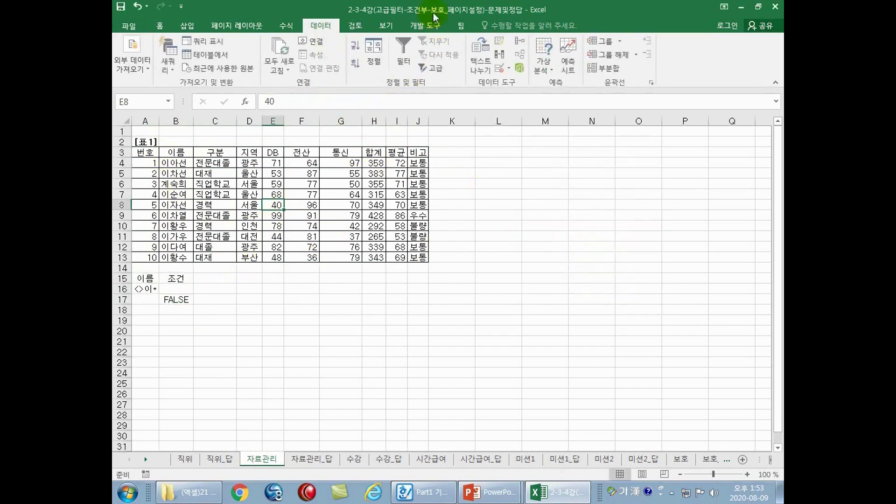
Step: Show the worksheet beside the 문제2 instructions and copy the headings 번호, 이름, 지역, 합계 and 비고 from row 3 to A19:E19
double_click(427, 10)
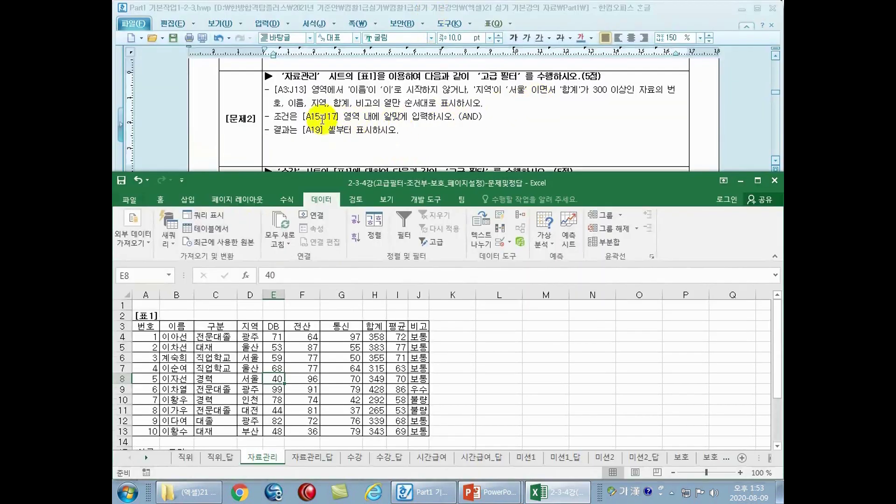
left_click(211, 347)
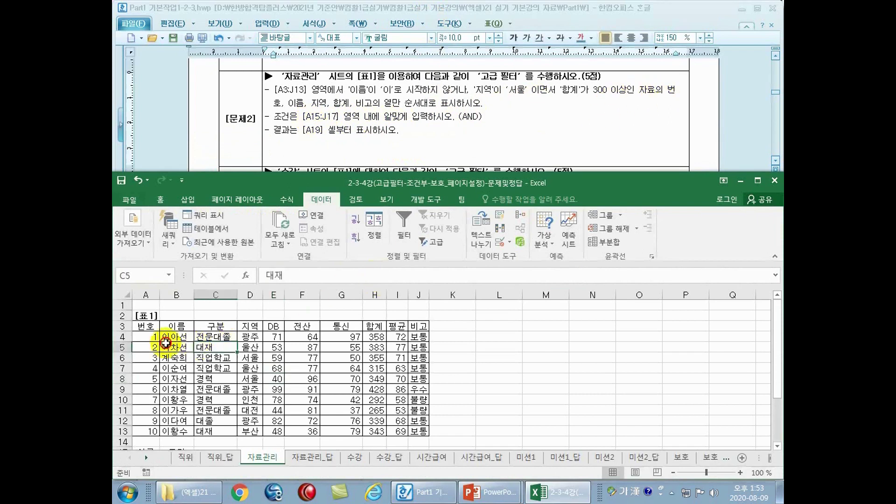
left_click(140, 327)
left_click_drag(139, 326, 181, 324)
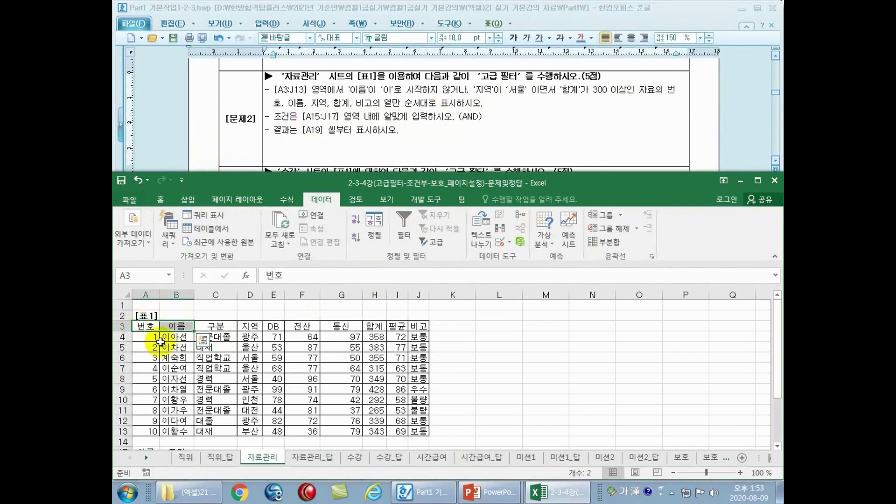
left_click(255, 328, "ctrl")
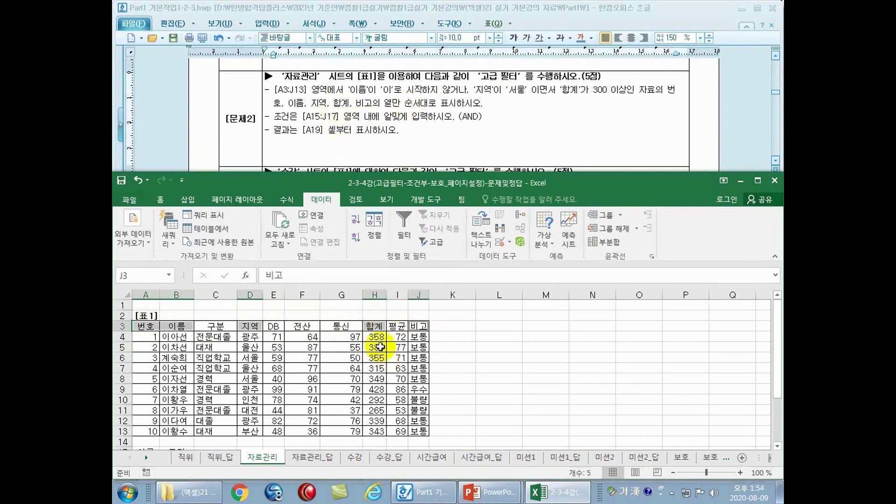
key("ctrl+c")
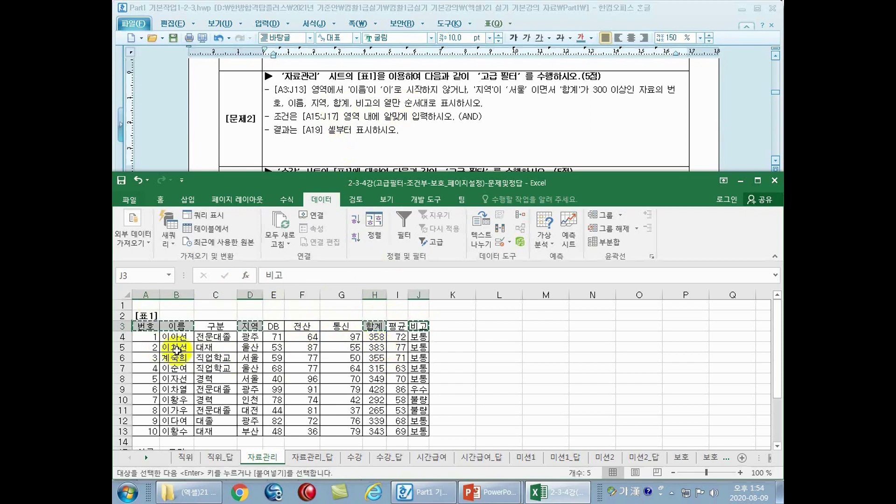
scroll(201, 337, "down", 3)
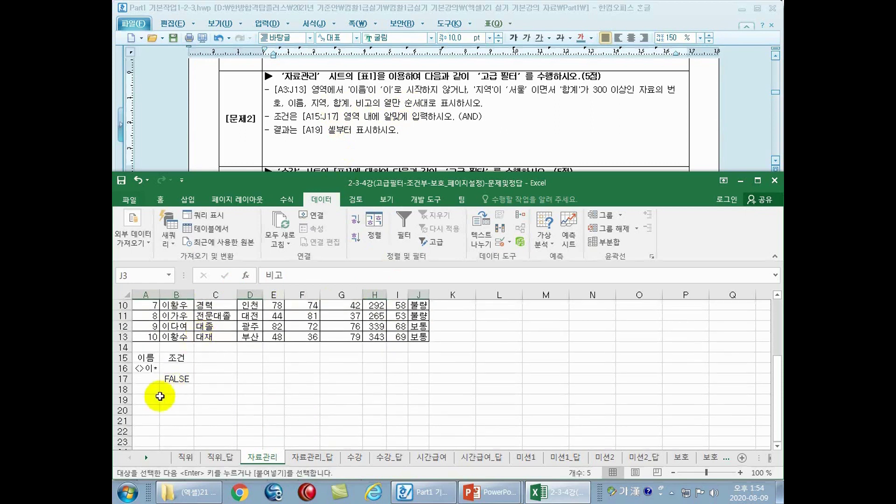
left_click(160, 400)
key("ctrl+v")
Step: Run the advanced filter on A3:J13 with criteria range A15:B17, copying the results under the headings in A19:E19
left_click(276, 327)
scroll(300, 338, "up", 1)
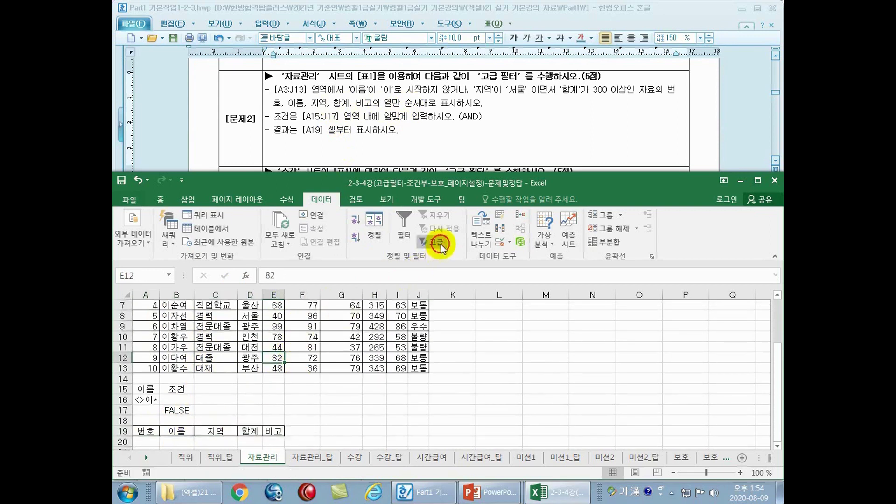
left_click(435, 242)
left_click(584, 409)
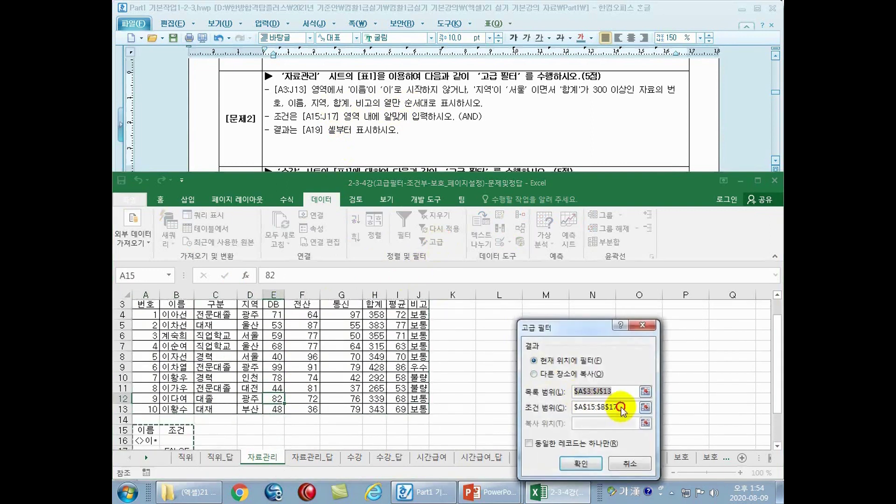
left_click(533, 374)
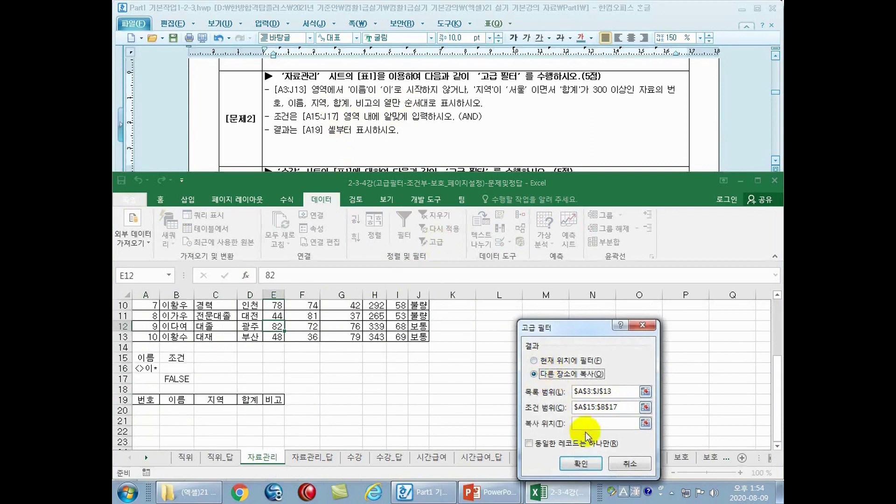
left_click_drag(160, 403, 266, 404)
left_click(578, 464)
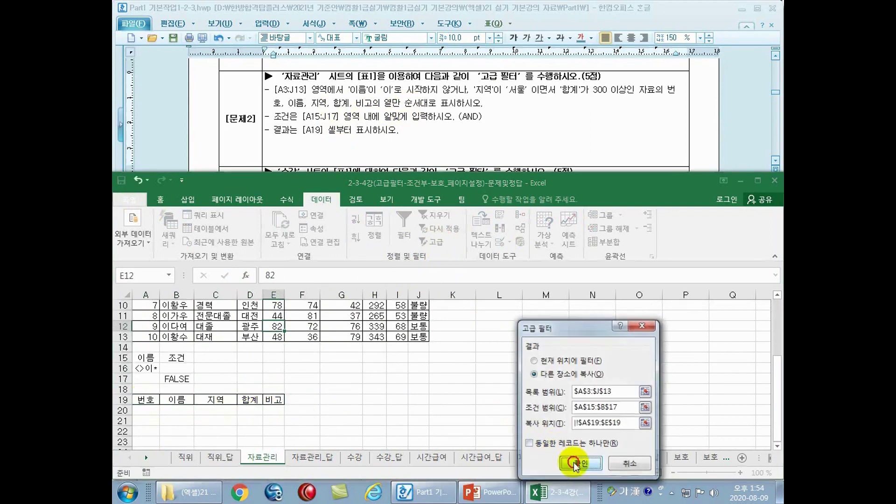
Step: Check the filtered names in B20:B21 and the condition in B17, and switch to the PowerPoint advanced filter slides
scroll(287, 403, "down", 1)
left_click(176, 389)
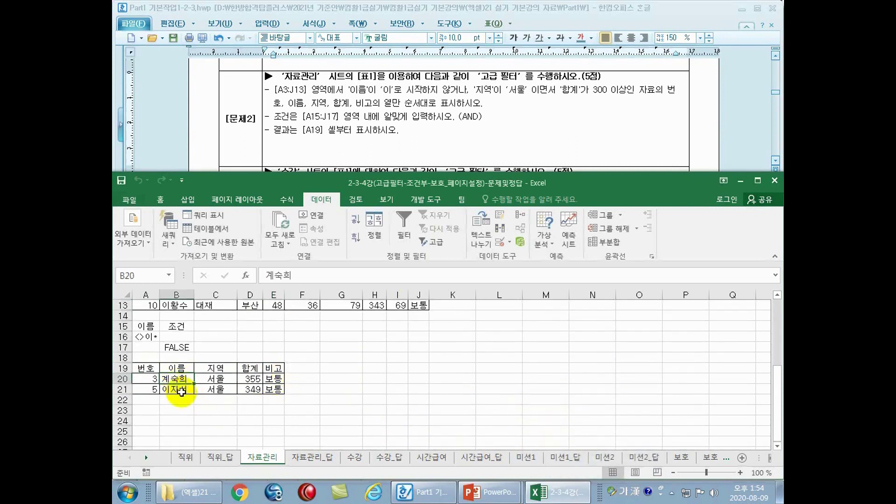
scroll(224, 406, "up", 2)
left_click(176, 410)
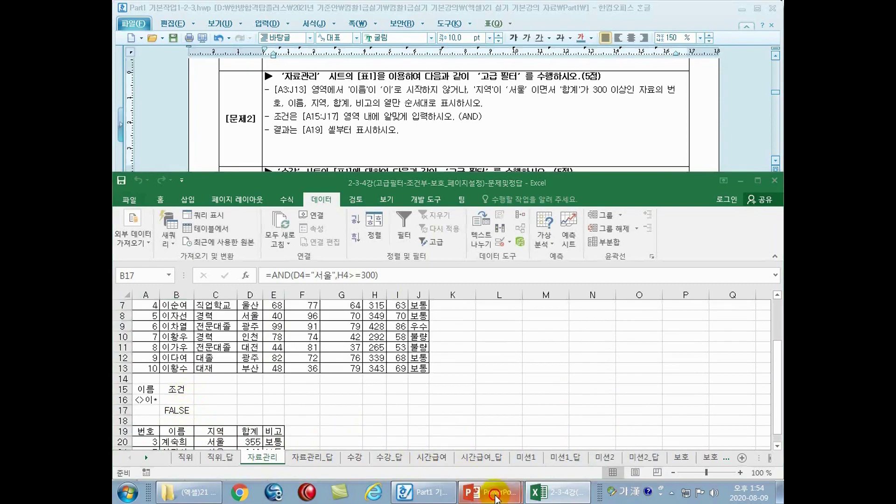
left_click(537, 420)
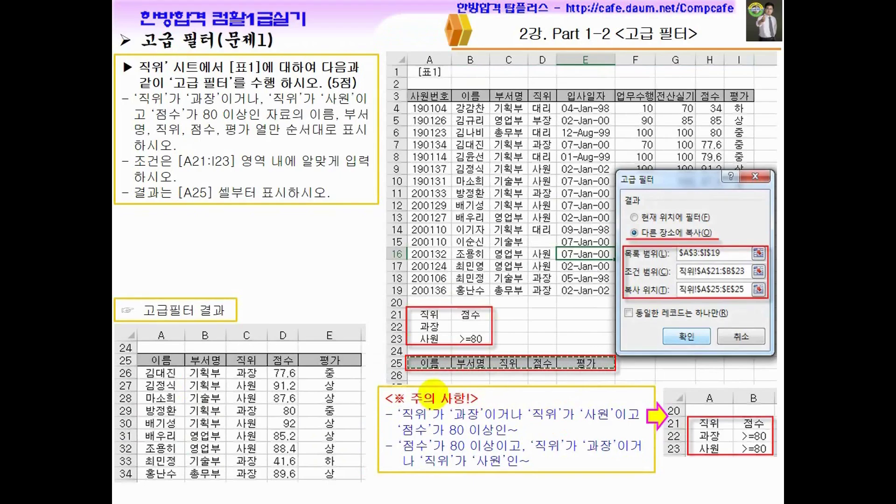
Step: Show the field name caution note on the 문제1 slide and reread the 서울 and 합계 condition in the 문제2 instructions
left_click(464, 275)
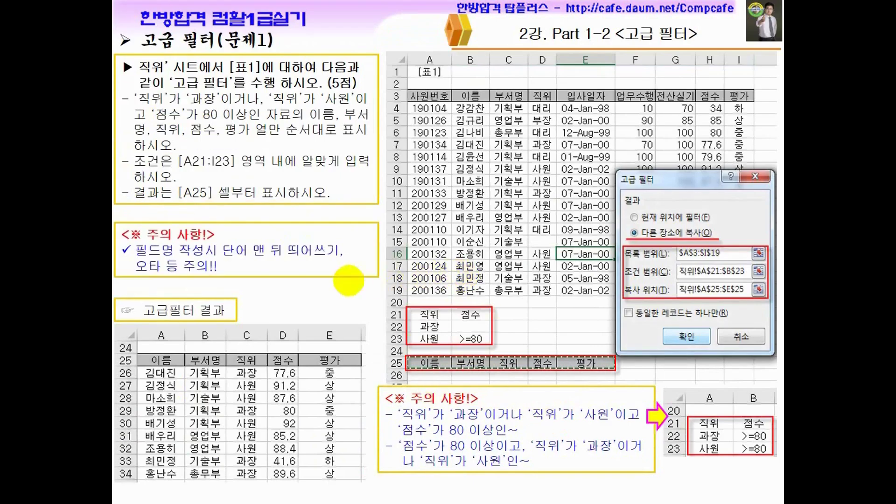
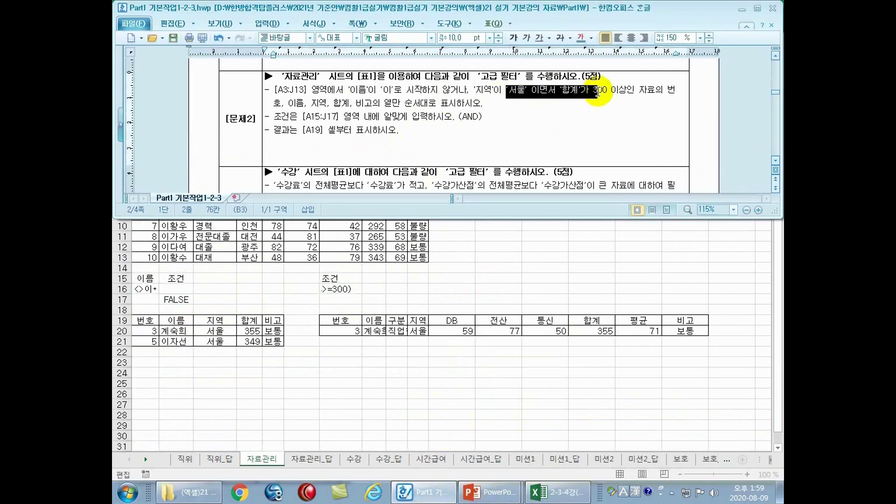
left_click_drag(465, 91, 609, 93)
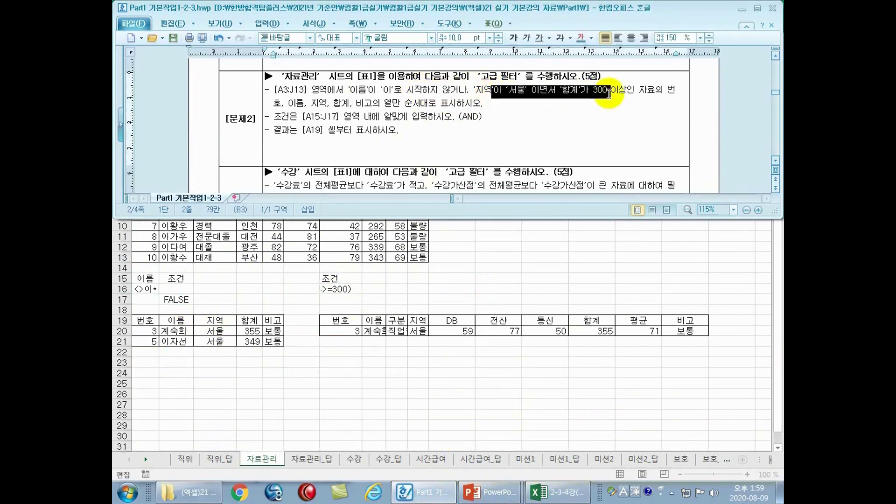
left_click(448, 89)
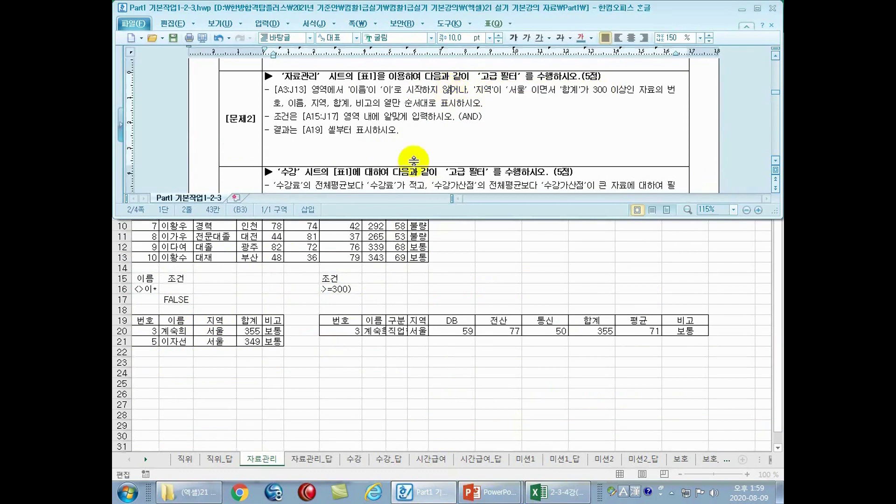
Step: Correct the condition formula in G16 to =OR(LEFT(B4,1)<>"이",AND(D4="서울",H4>=300))
left_click(322, 286)
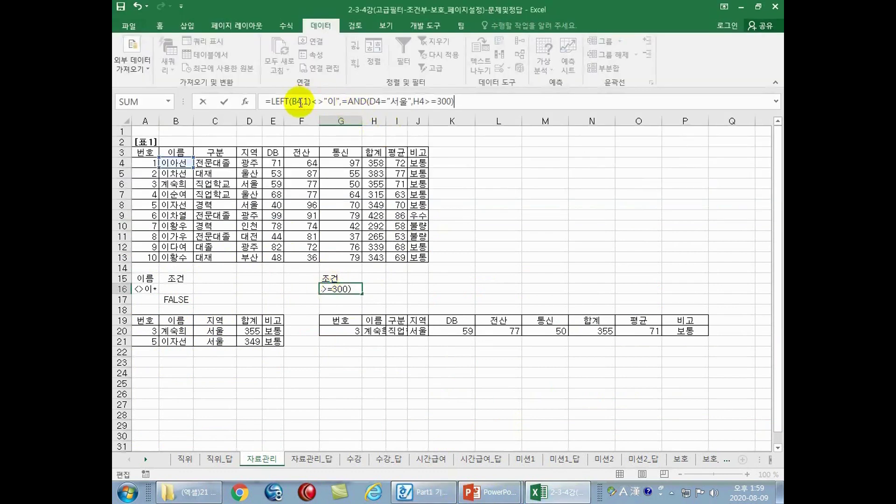
left_click(342, 102)
type(",")
key("Delete")
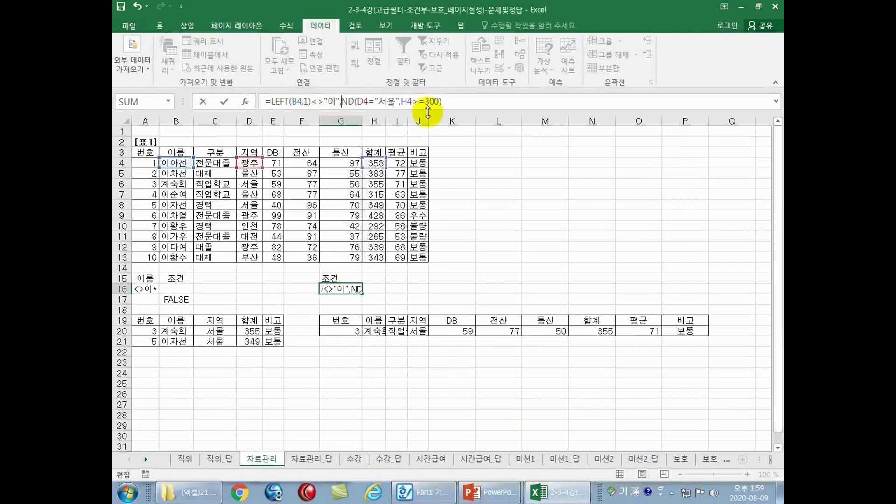
type("ㅁ")
key("BackSpace")
key("Hangul")
type("A")
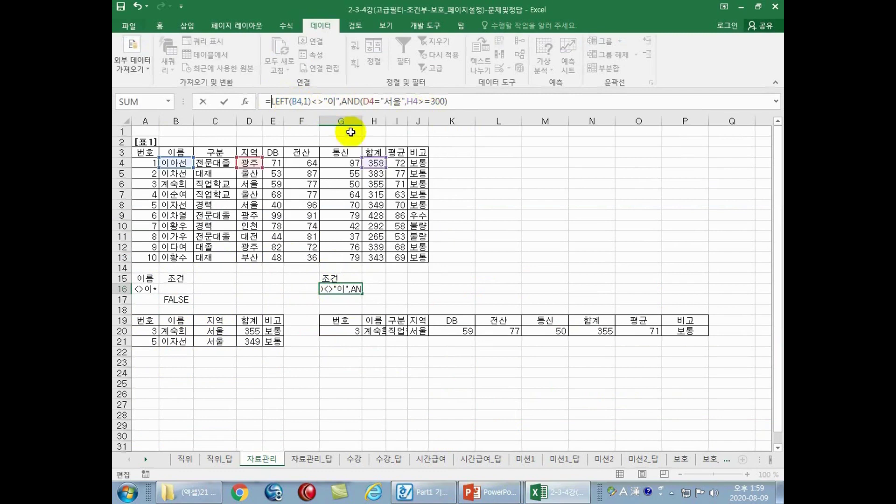
type("or(")
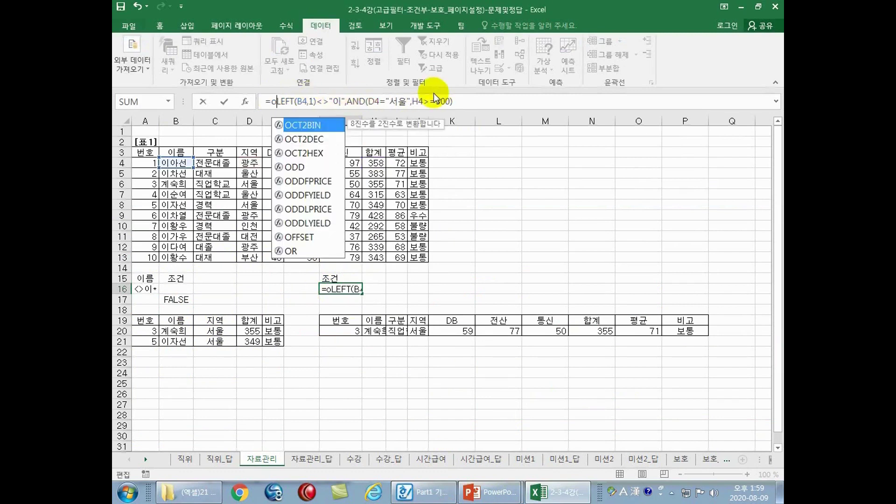
left_click(471, 98)
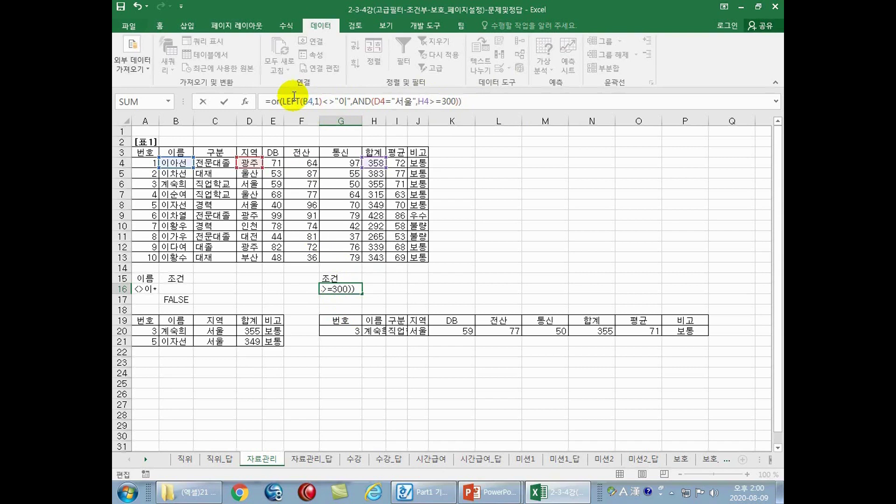
key("Return")
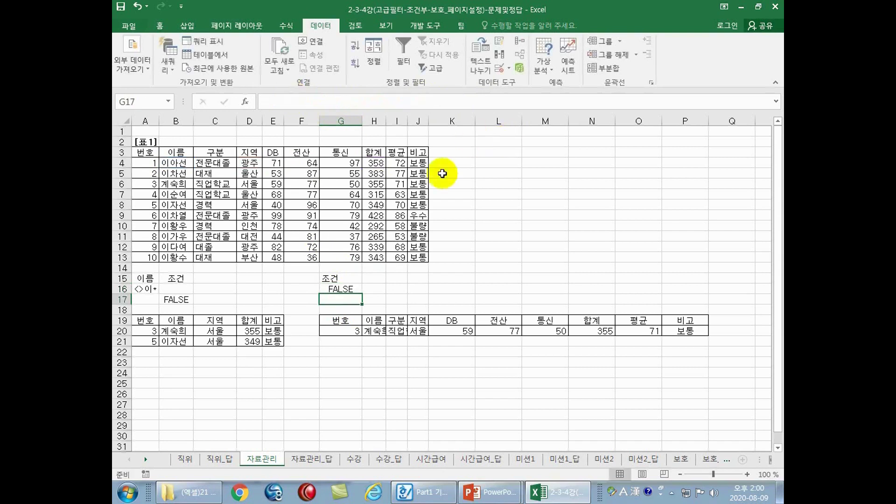
Step: Delete the old filter output in G19:P20, shifting the remaining cells left
left_click(348, 289)
left_click_drag(332, 321, 682, 327)
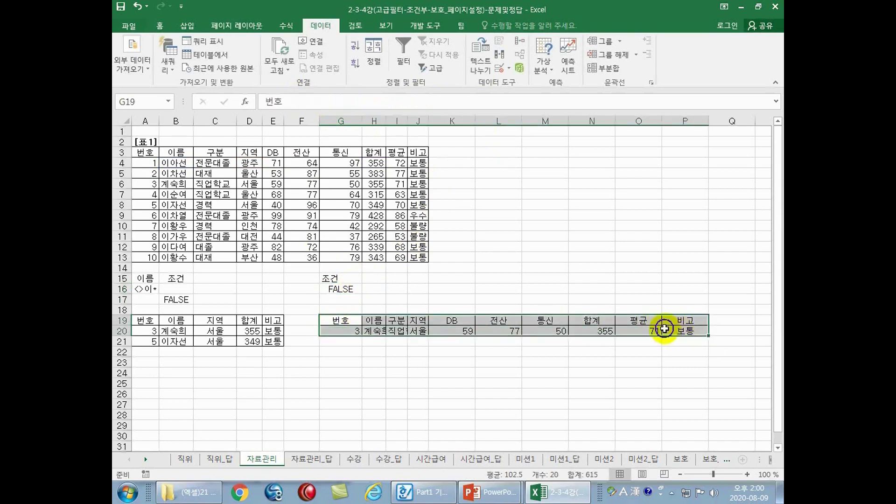
right_click(662, 329)
left_click(574, 178)
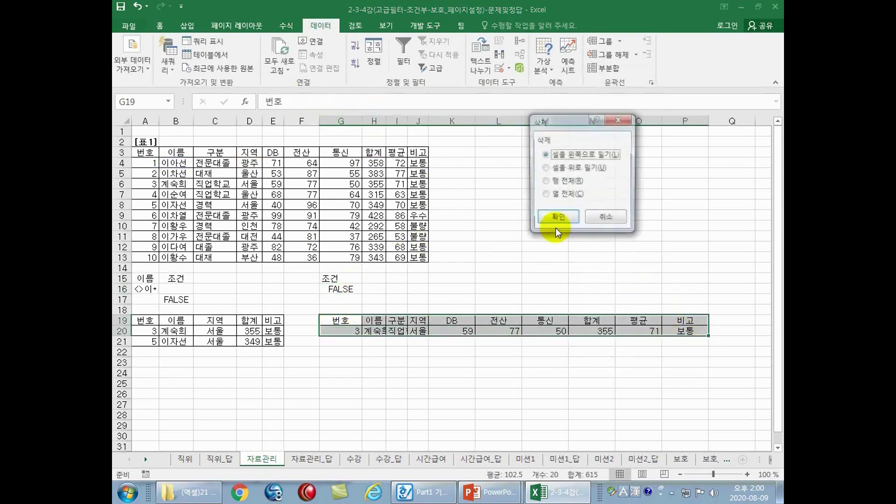
left_click(561, 219)
Step: Copy the output headings 번호, 이름, 지역, 합계 and 비고 from A19:E19 to G19:K19
left_click_drag(145, 321, 278, 321)
key("ctrl+c")
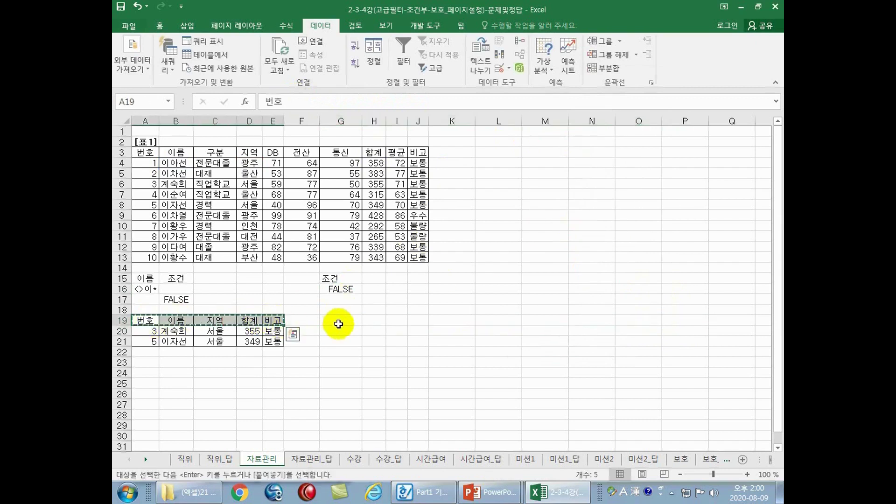
left_click(340, 320)
key("ctrl+v")
left_click(339, 289)
left_click_drag(136, 288, 178, 301)
left_click(347, 289)
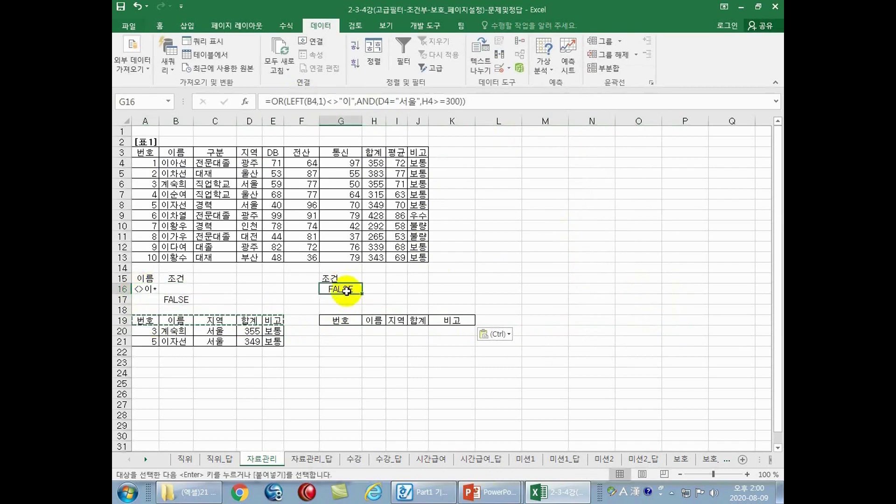
key("Escape")
Step: Run the advanced filter on A3:J13 with criteria range G15:G16, copying the results under the headings in G19:K19
left_click(345, 184)
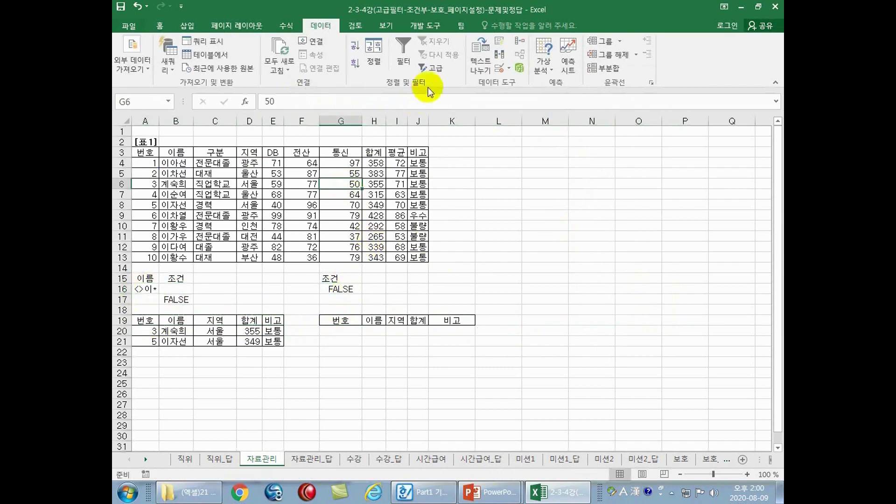
left_click(436, 70)
left_click(614, 233)
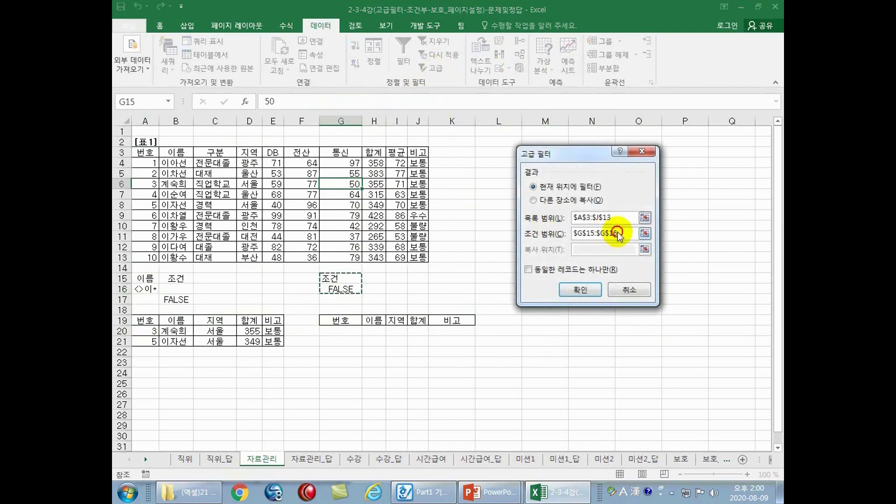
left_click(566, 232)
left_click(542, 199)
left_click(580, 249)
left_click(334, 320)
left_click_drag(334, 320, 452, 320)
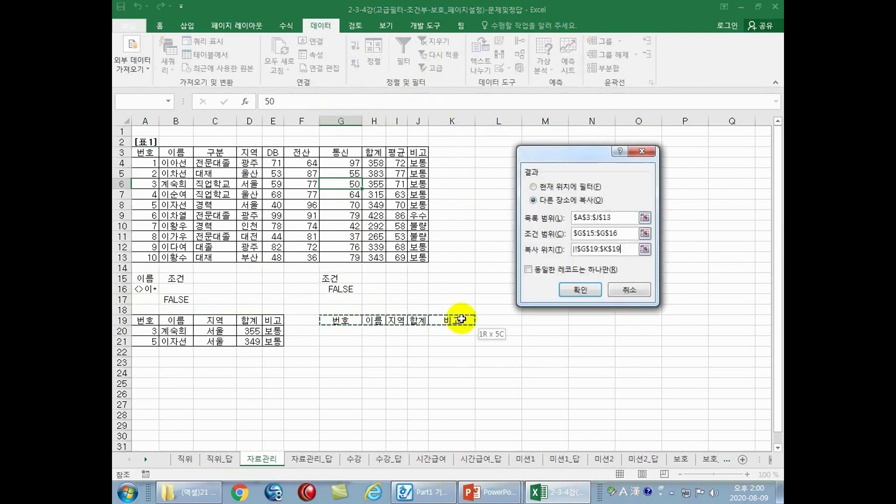
left_click(577, 290)
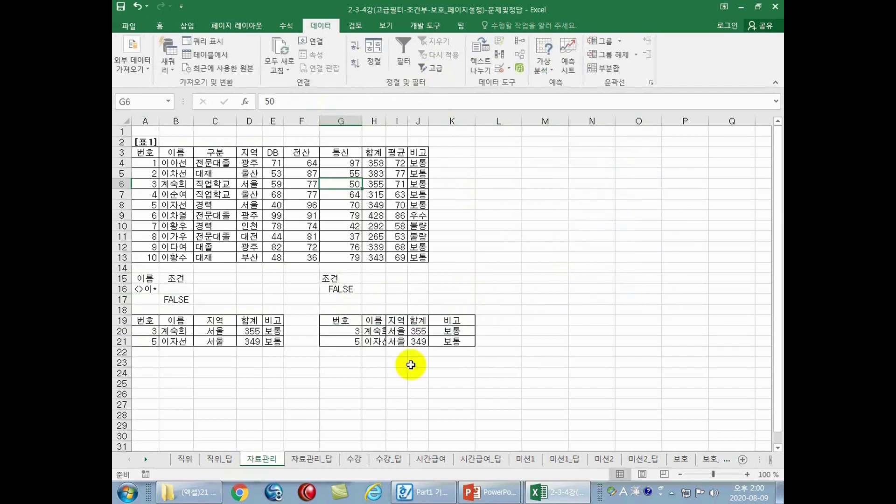
Step: Widen column H enough to show the full filtered names in H20:H21
left_click(375, 331)
left_click(376, 341)
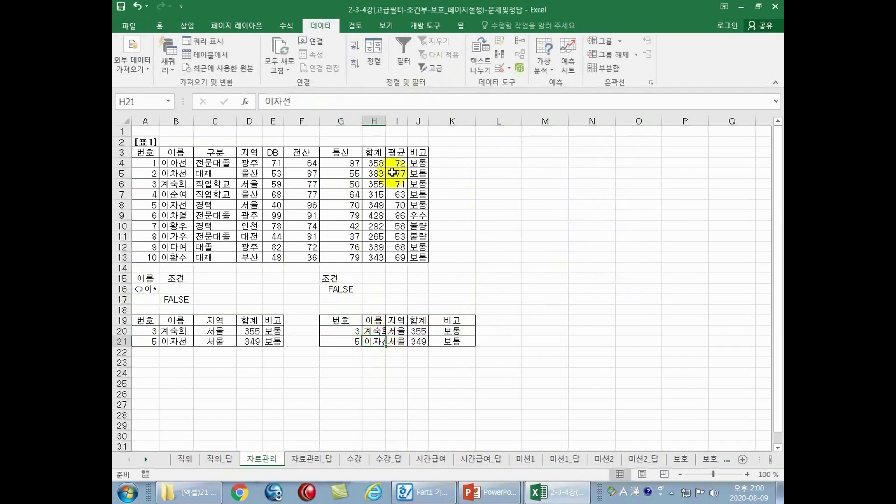
left_click(378, 121)
left_click(396, 121)
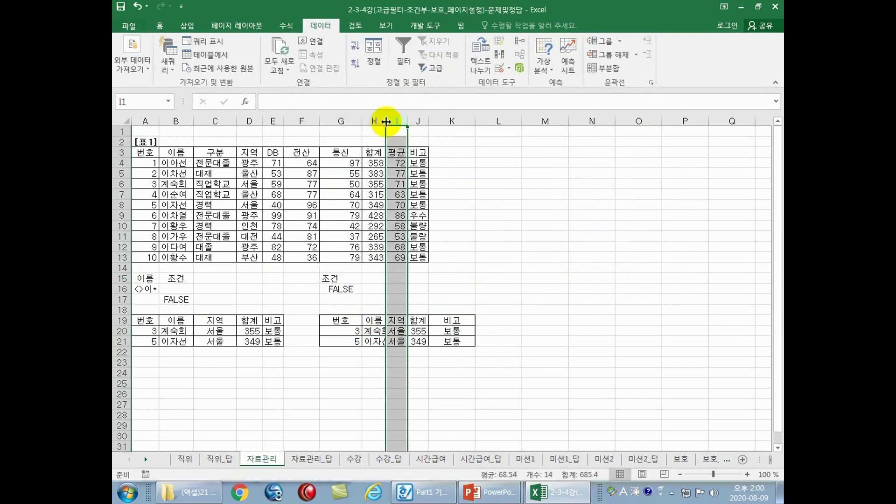
left_click_drag(386, 121, 396, 121)
left_click(380, 331)
left_click(387, 350)
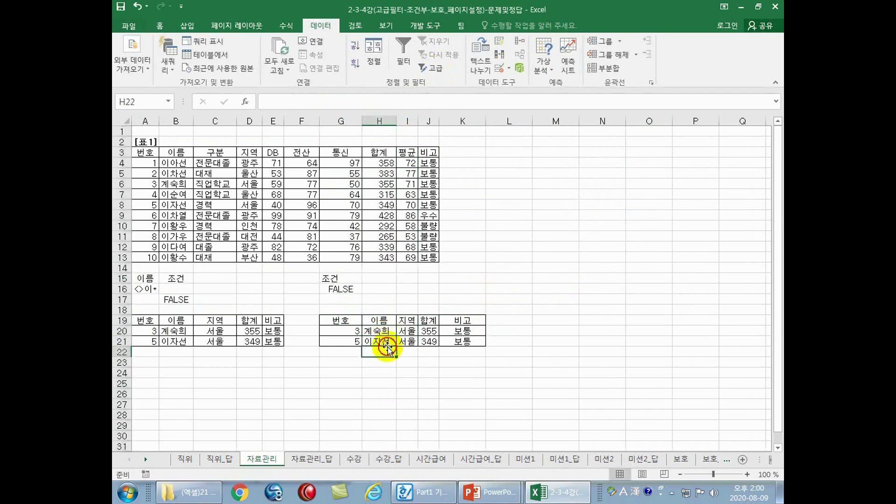
Step: Check the G16 formula against the criteria range A15:J17 given in the 문제2 instructions, and return to the worksheet
left_click(338, 289)
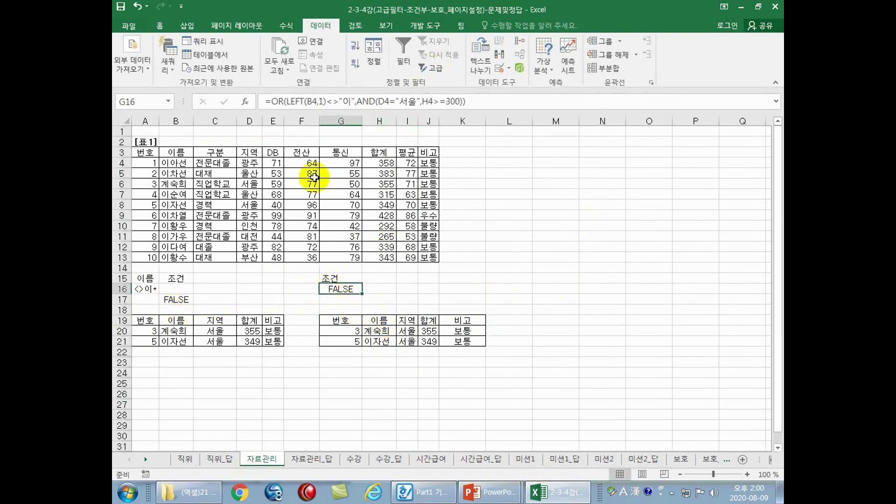
left_click(423, 492)
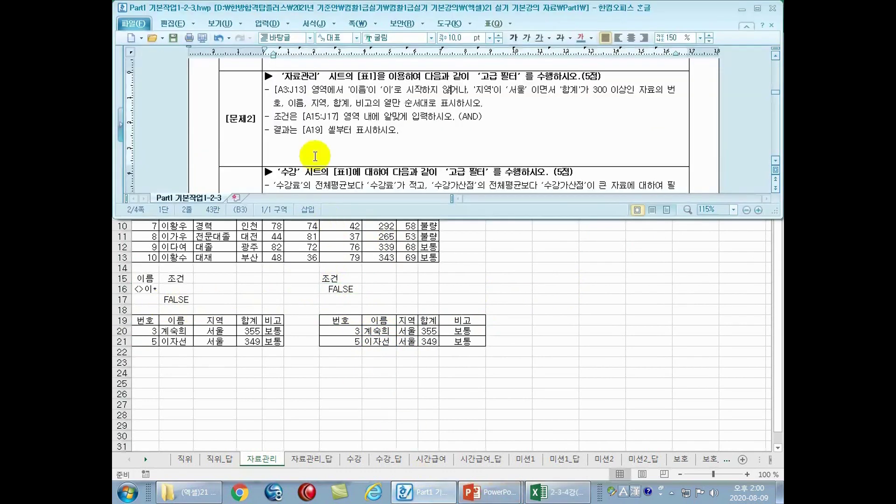
left_click_drag(310, 116, 335, 118)
key("alt+Tab")
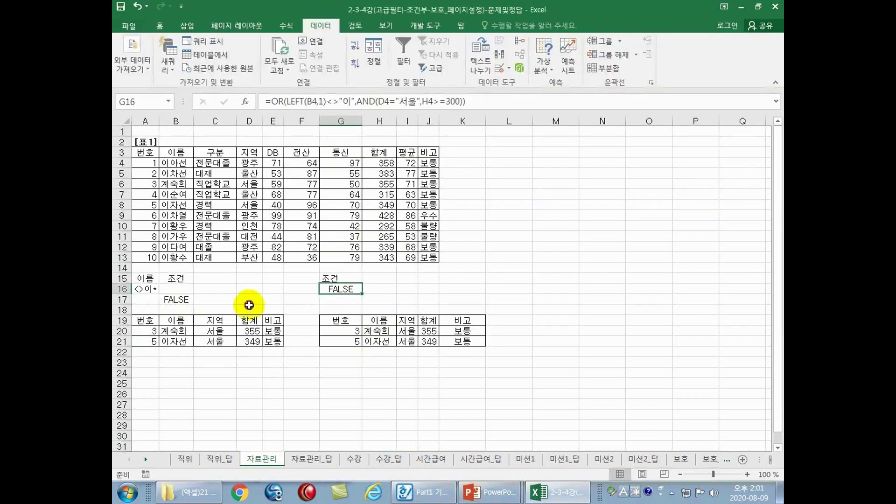
Step: Compare the wildcard criterion <>이* under 이름 in A15:A16 with the LEFT-based formula condition in G15:G16
left_click_drag(147, 279, 153, 291)
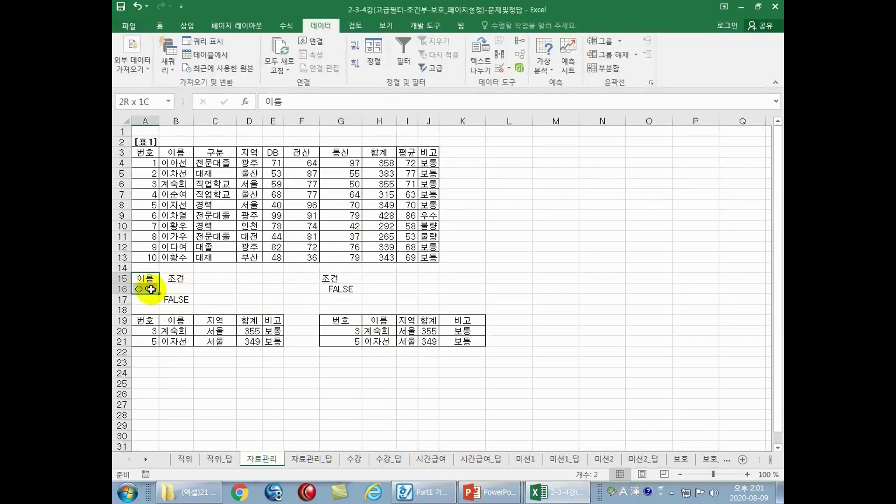
mouse_move(151, 289)
left_mouse_down()
mouse_move(247, 296)
mouse_move(143, 280)
mouse_move(137, 288)
left_mouse_up()
left_click_drag(343, 278, 341, 290)
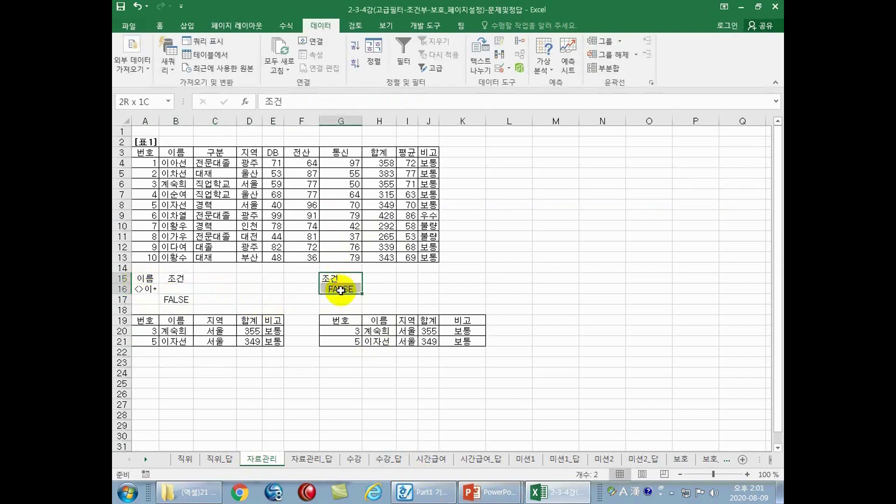
left_click(341, 289)
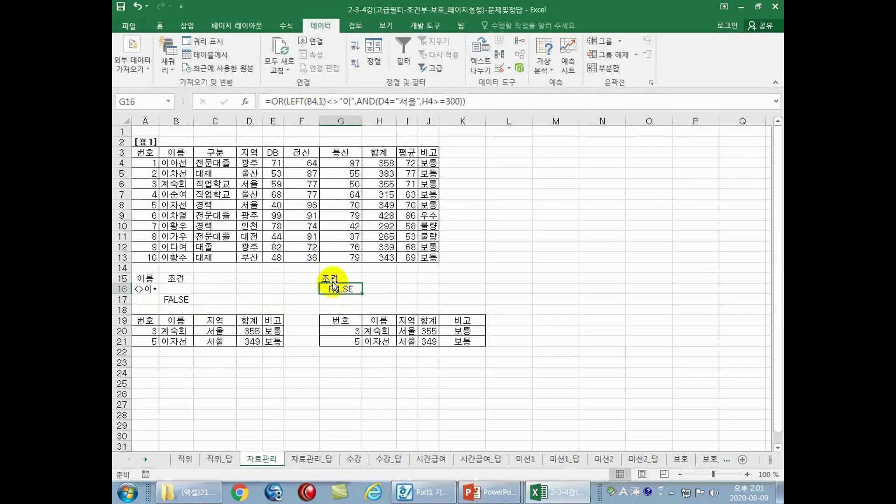
left_click_drag(144, 278, 152, 291)
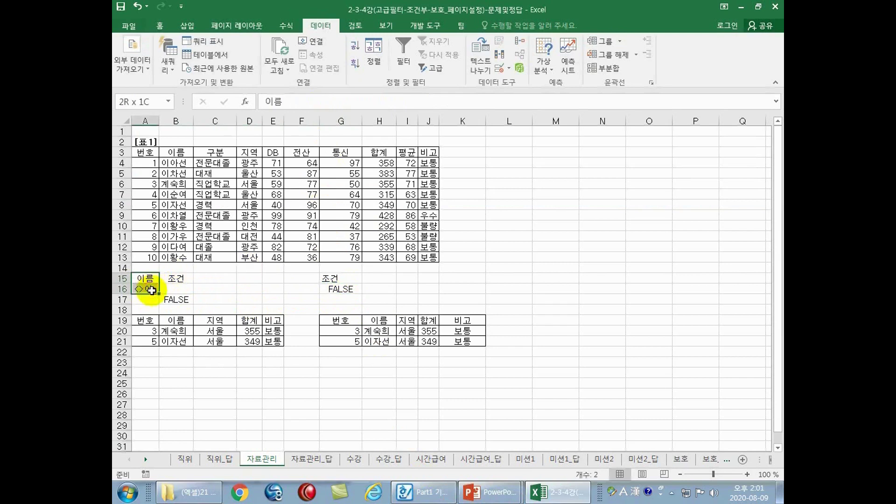
left_click(342, 289)
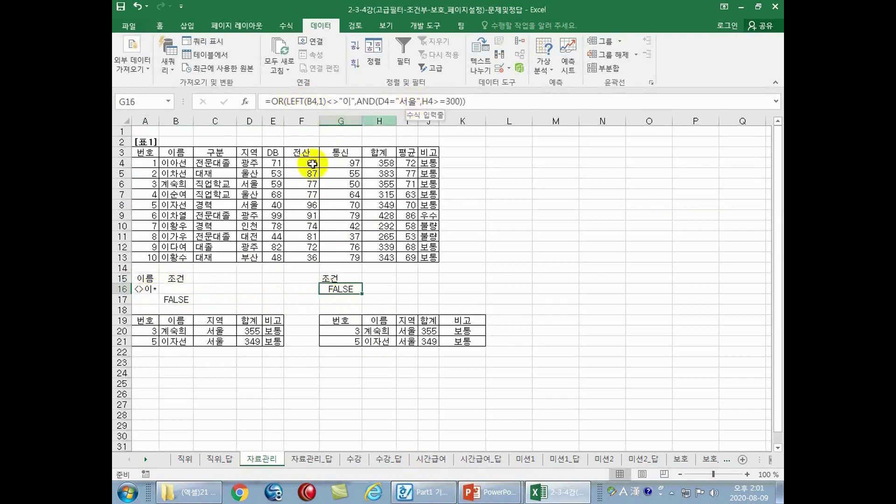
left_click(146, 290)
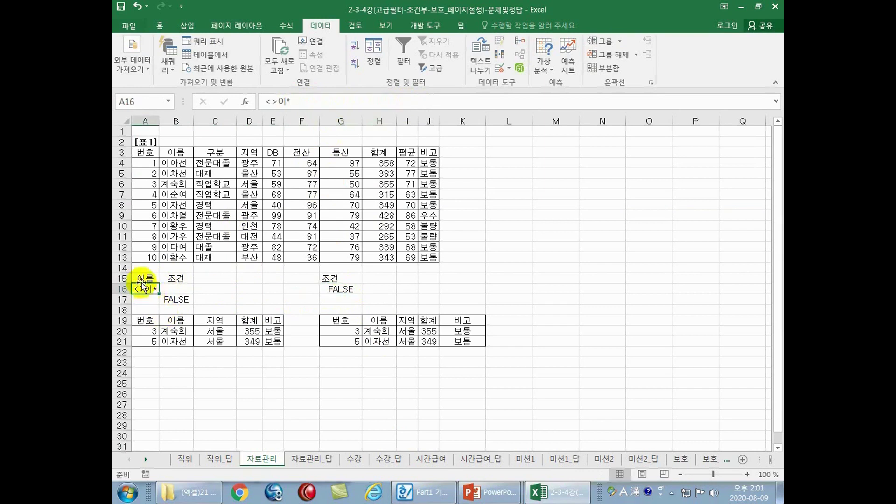
left_click(345, 289)
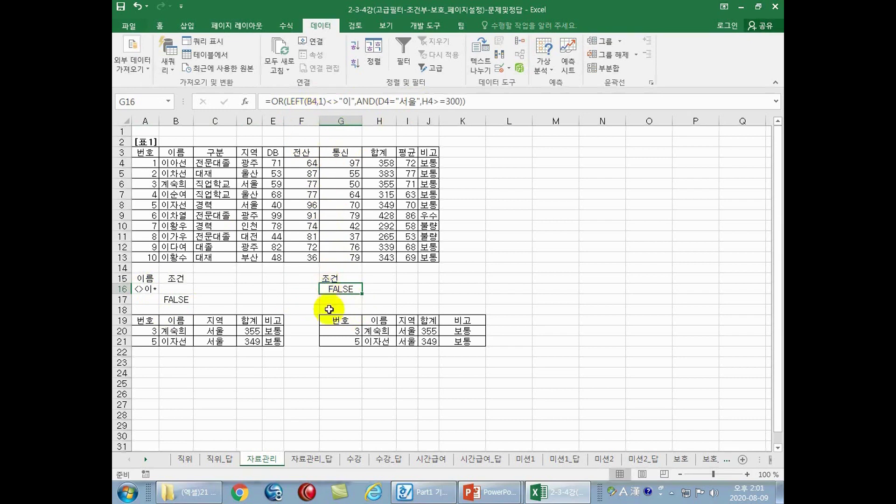
Step: Review the 문제2 advanced filter slide in the PowerPoint show, and return to the Excel worksheet to recheck the G16 formula
mouse_move(477, 499)
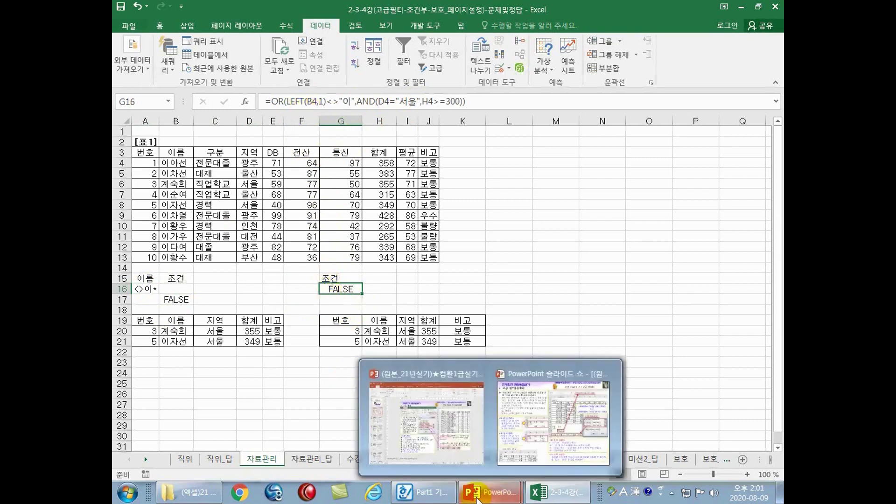
left_click(553, 422)
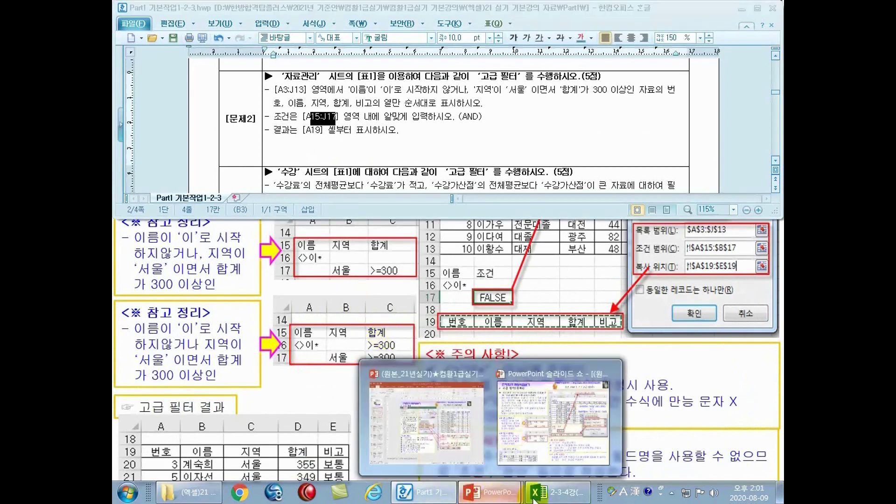
left_click(552, 493)
left_click(350, 290)
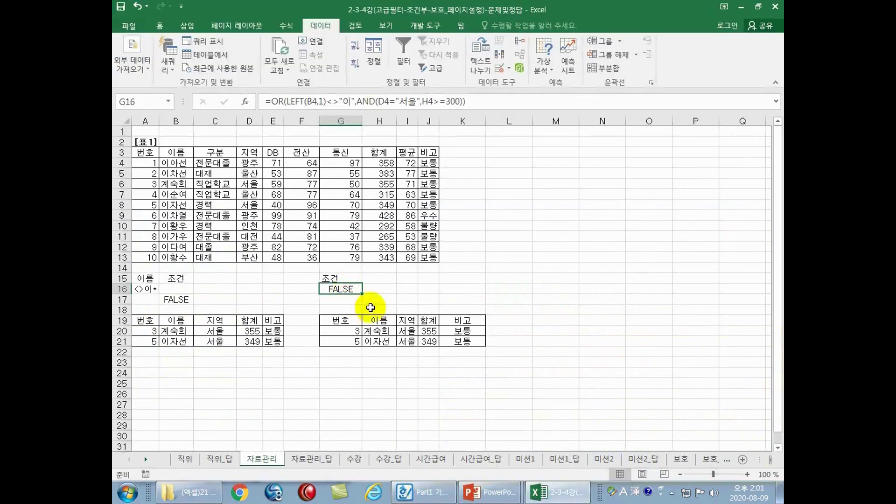
left_click(368, 373)
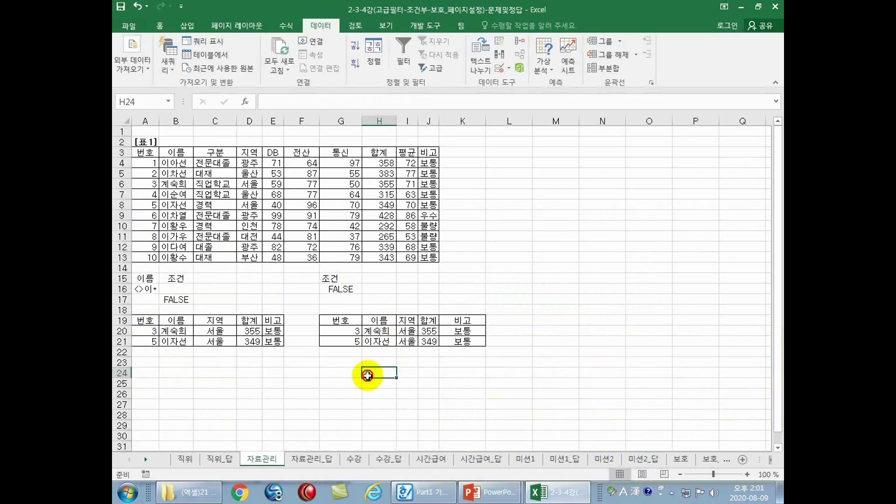
Step: Open the 수강 sheet and examine the 수강료 and 수강가산점 average conditions in the 문제3 instructions of the Hangul document
left_click(353, 460)
left_click(315, 362)
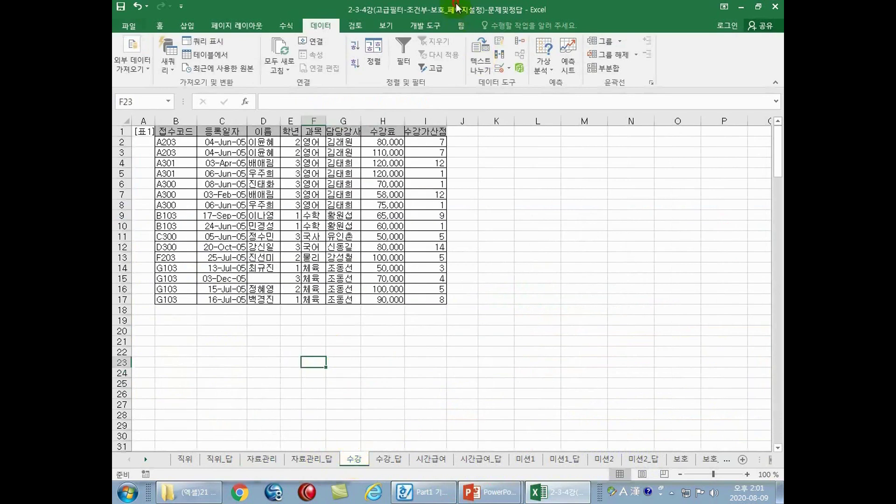
key("alt+Tab")
scroll(368, 140, "down", 5)
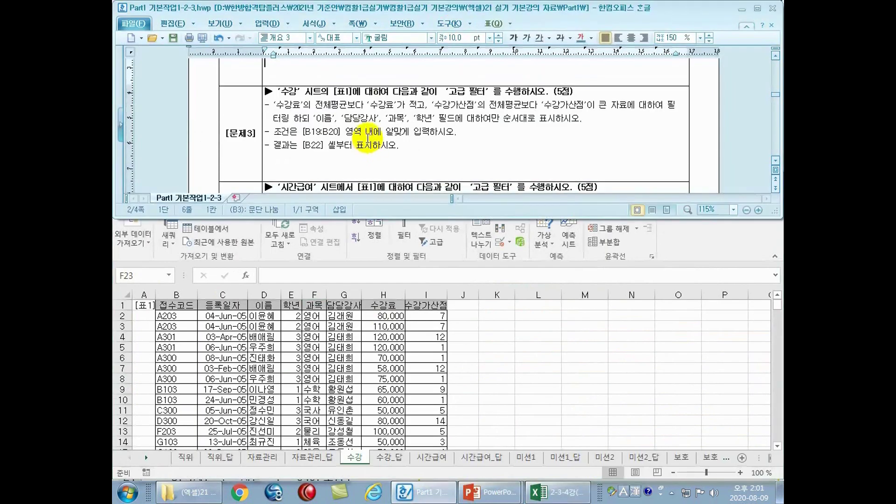
left_click(367, 139)
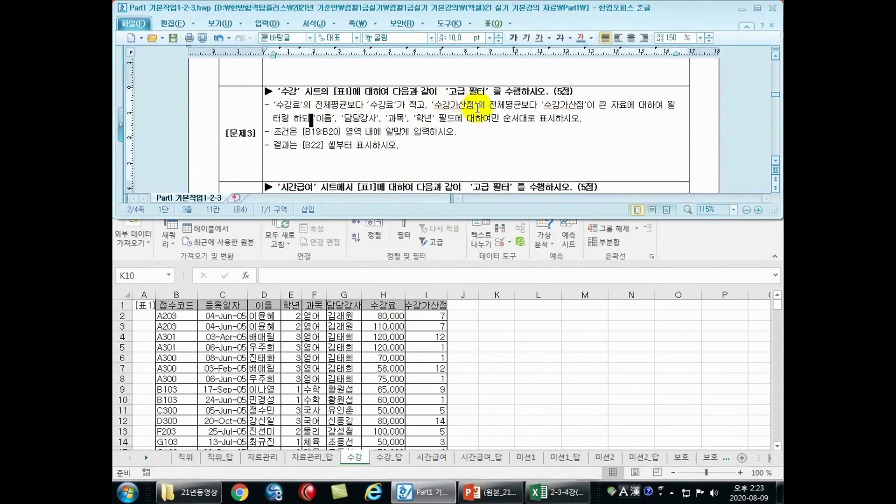
left_click(310, 106)
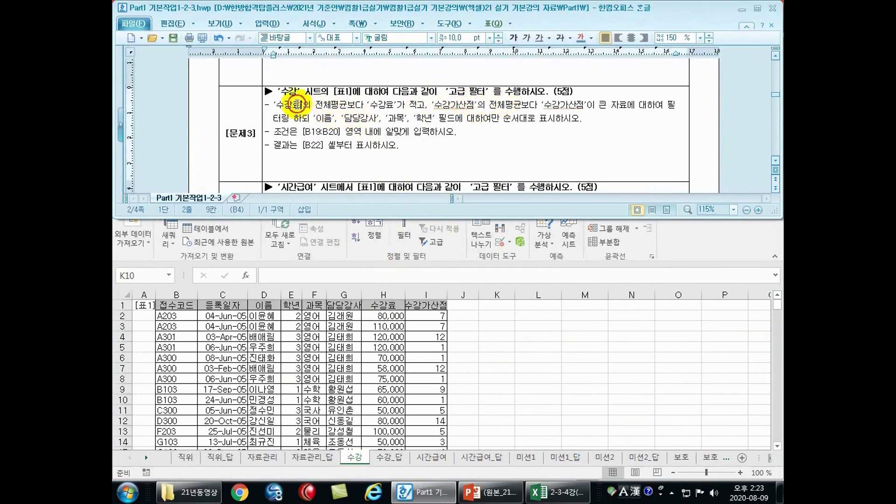
left_click_drag(329, 108, 415, 104)
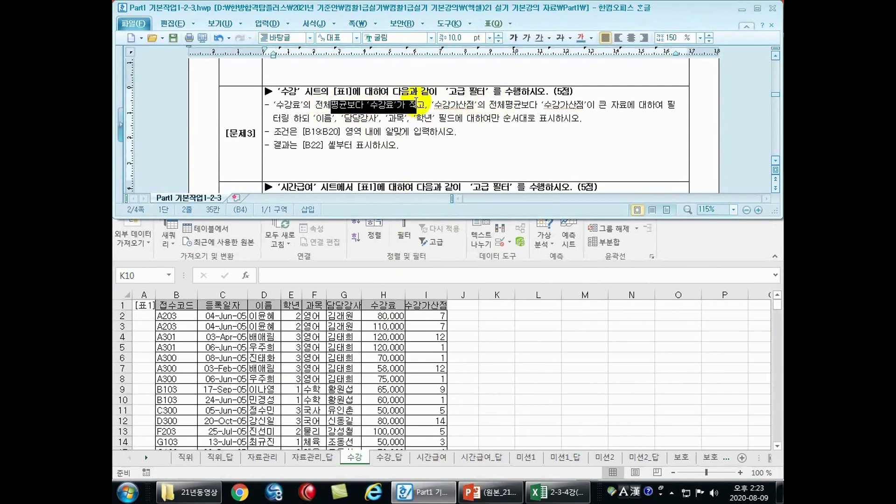
Step: Calculate the overall 수강료 average in K2 of the 수강 sheet with =AVERAGE(H2:H17)
left_click_drag(381, 316, 385, 393)
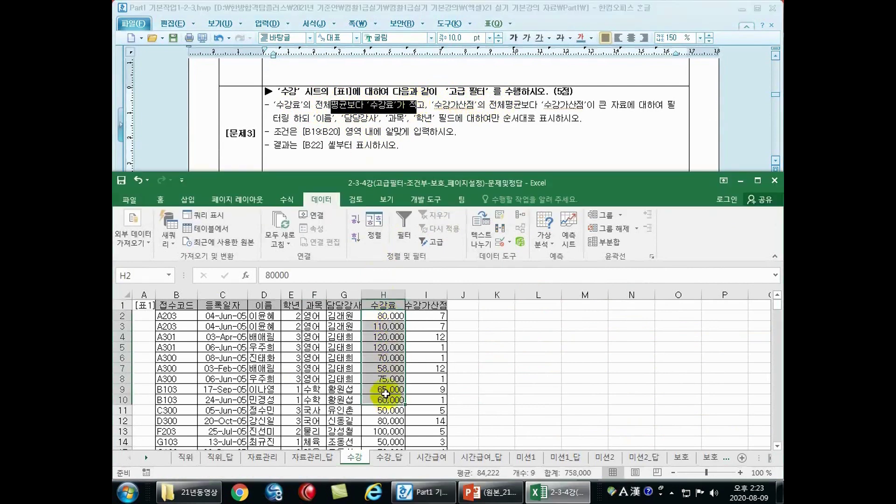
left_click(387, 326)
left_click(388, 316)
left_click(500, 317)
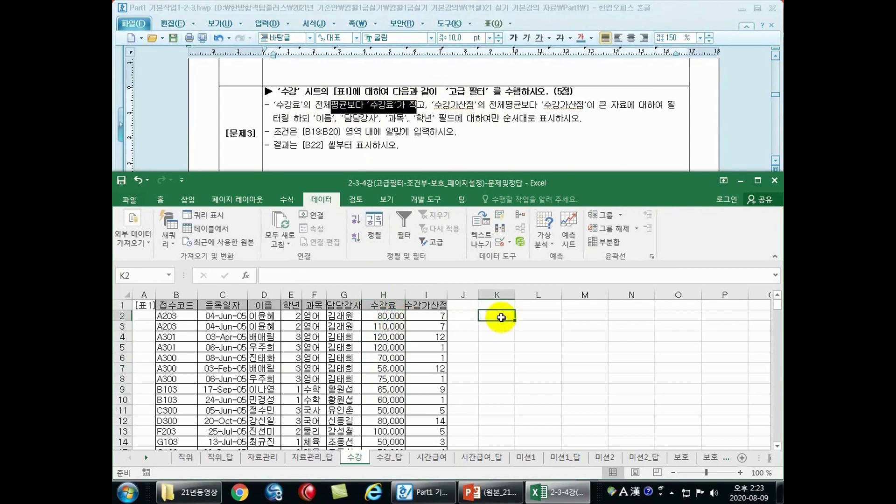
type("=average(")
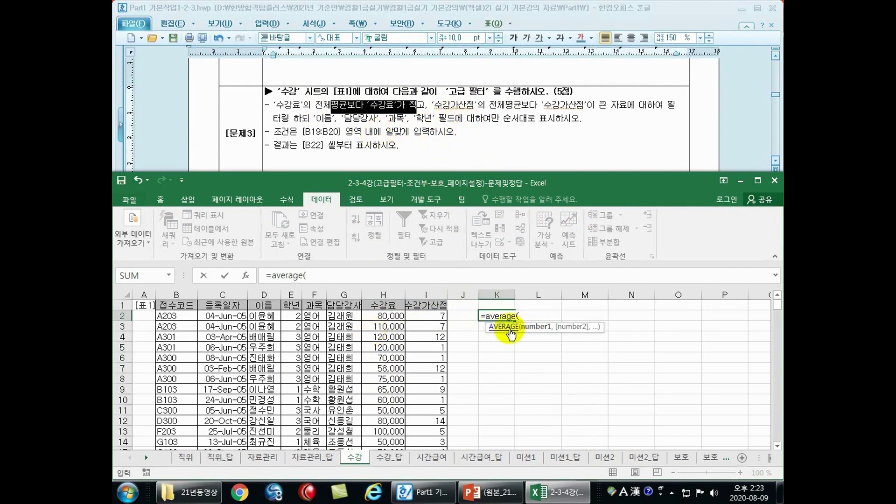
left_click_drag(381, 316, 383, 430)
type(")")
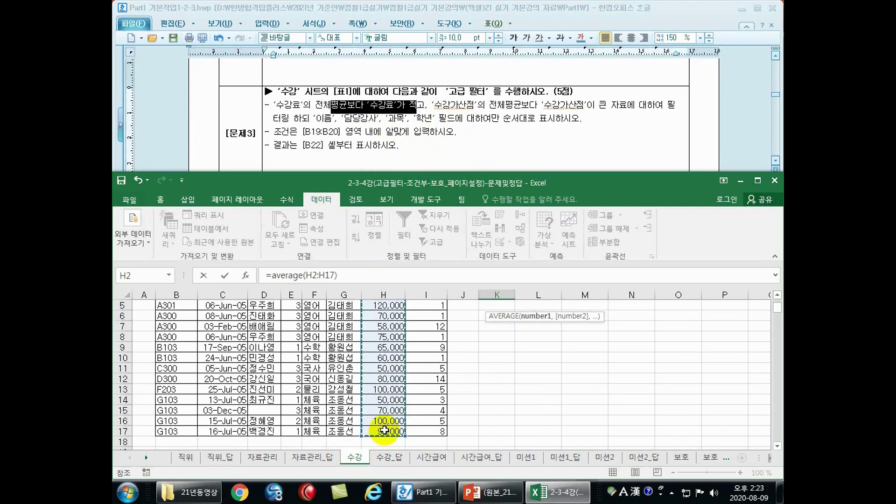
key("Return")
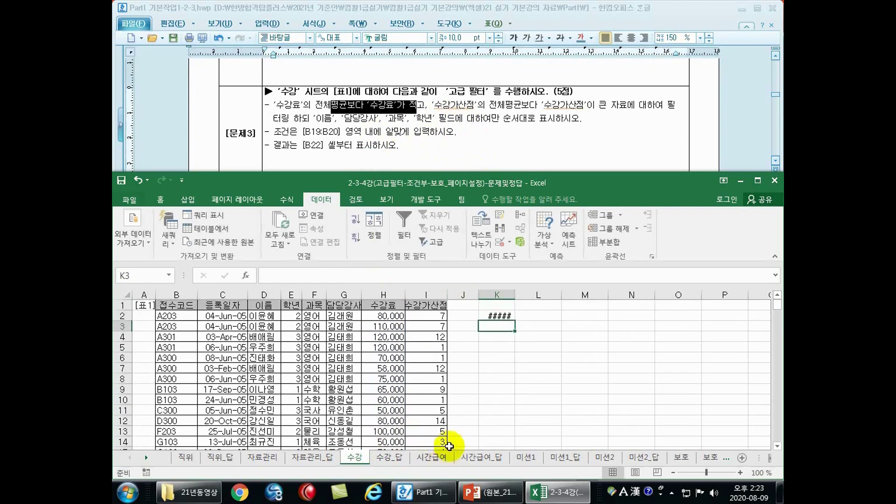
Step: Widen column K to fit the average value in K2
left_click(501, 316)
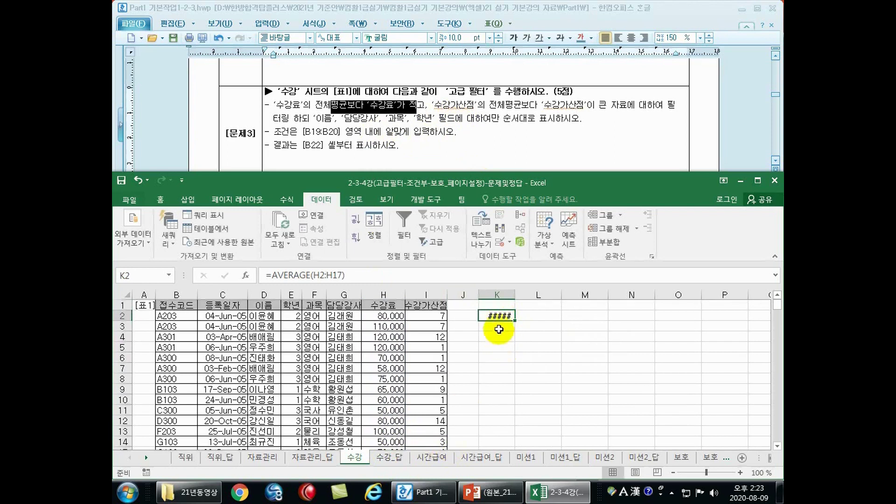
left_click(497, 293)
left_click(532, 293)
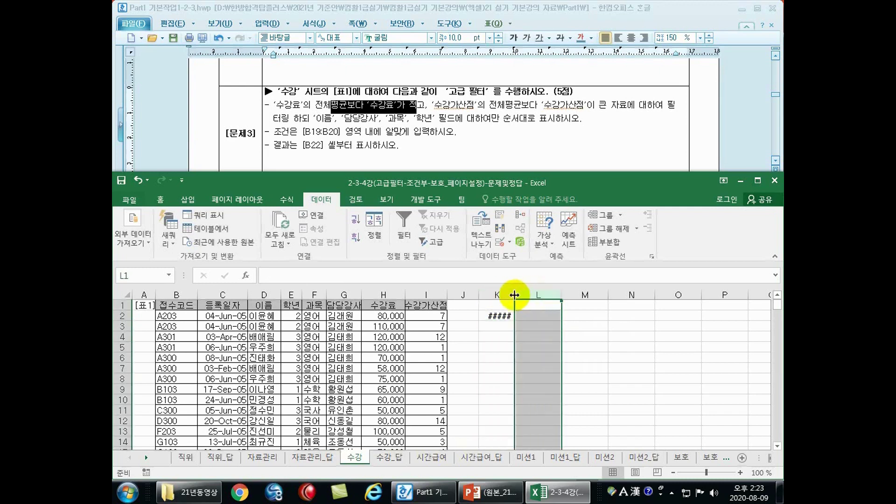
mouse_move(514, 294)
left_mouse_down()
mouse_move(580, 296)
mouse_move(514, 293)
left_mouse_up()
double_click(515, 294)
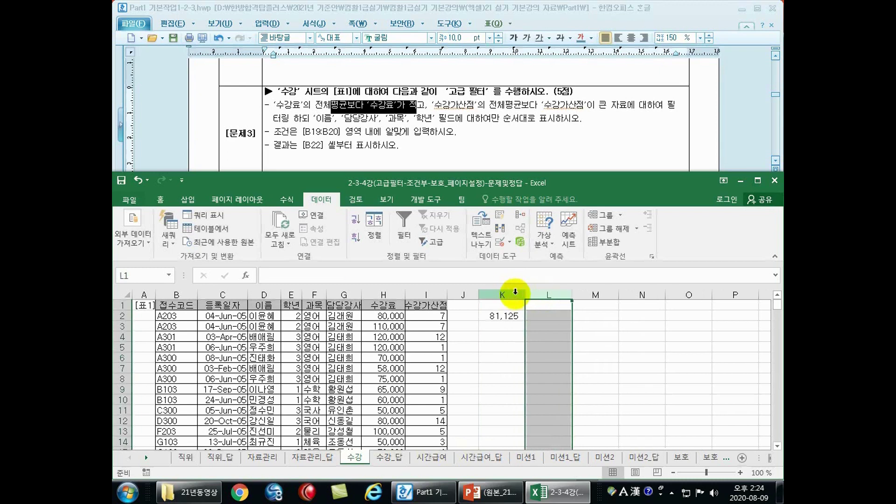
Step: Mark the 수강료 values below the K2 average, underline the 수강가산점 condition in the instructions, and clear the pen marks
left_click(499, 315)
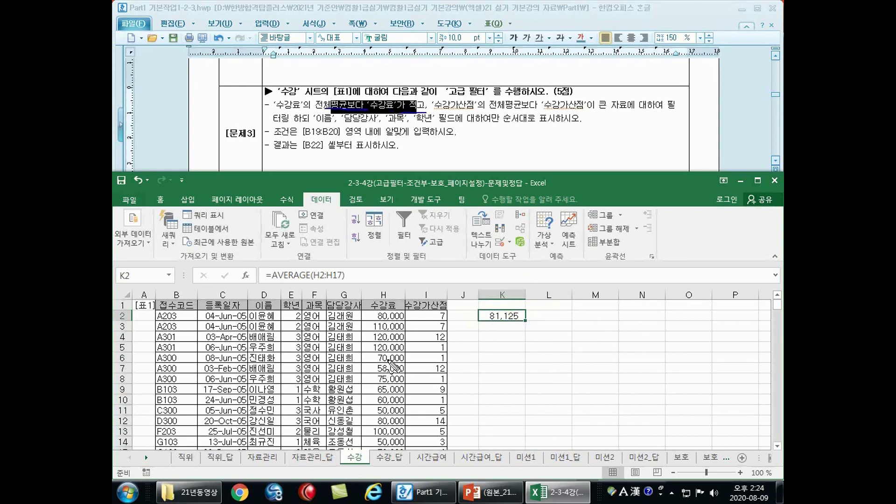
left_click_drag(367, 358, 367, 426)
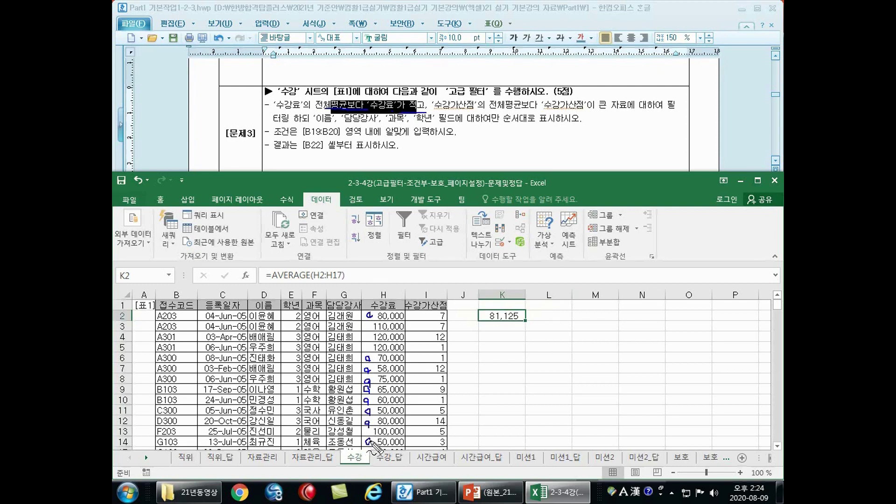
left_click_drag(442, 111, 598, 111)
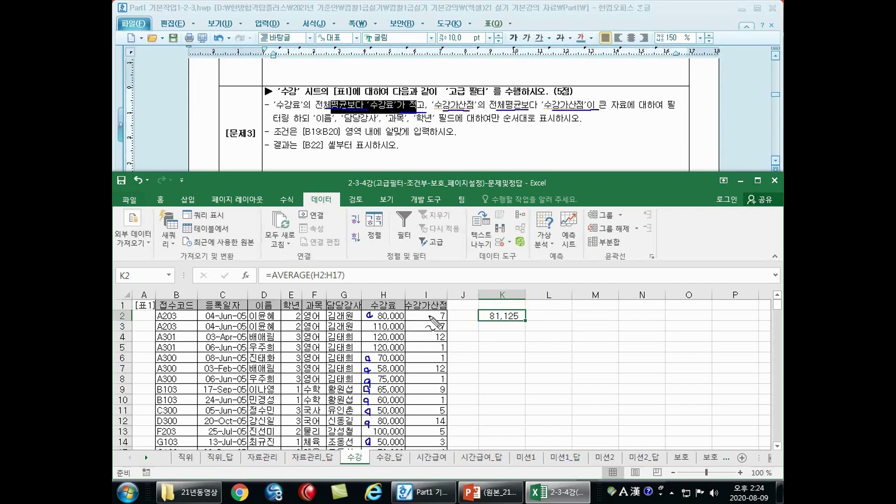
key("Escape")
Step: Calculate the overall 수강가산점 average in L2 with =AVERAGE(I2:I17)
left_click(551, 316)
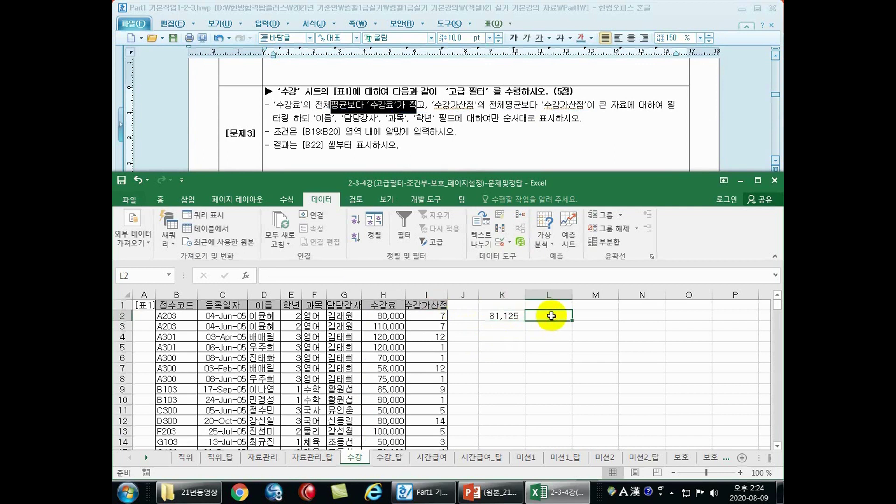
type("=average")
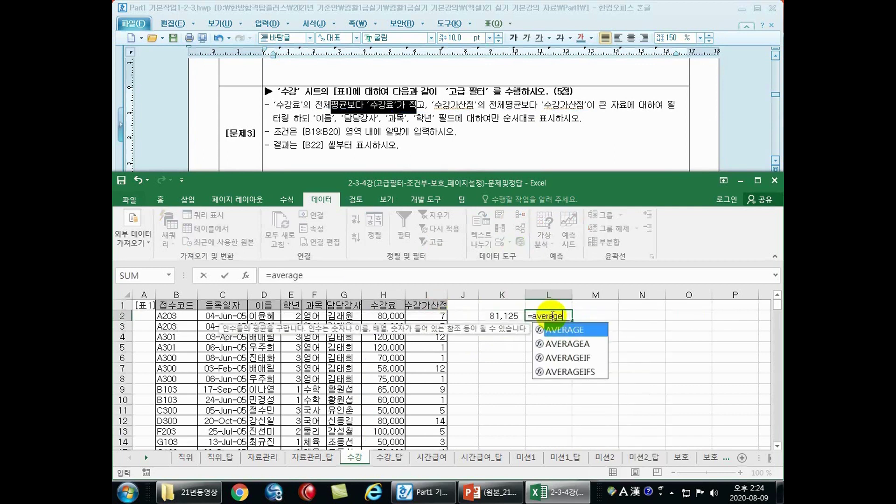
type("(")
left_click_drag(427, 315, 434, 430)
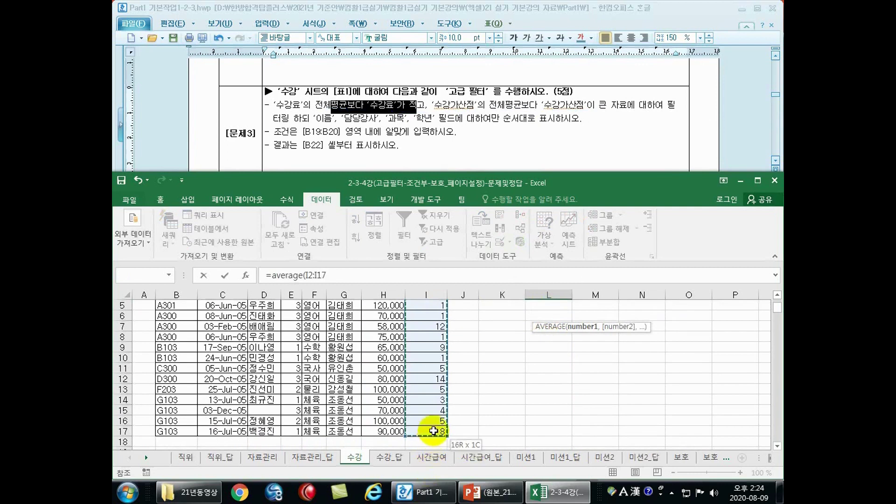
key("Return")
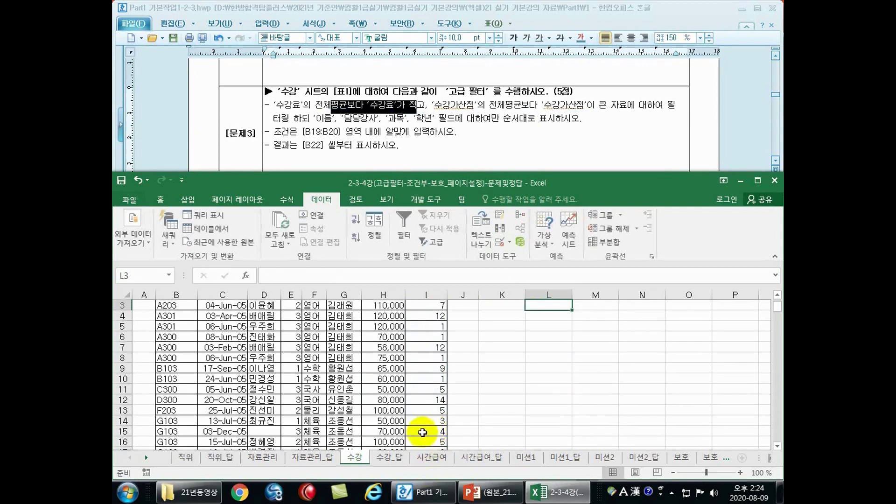
scroll(422, 432, "up", 1)
left_click(548, 315)
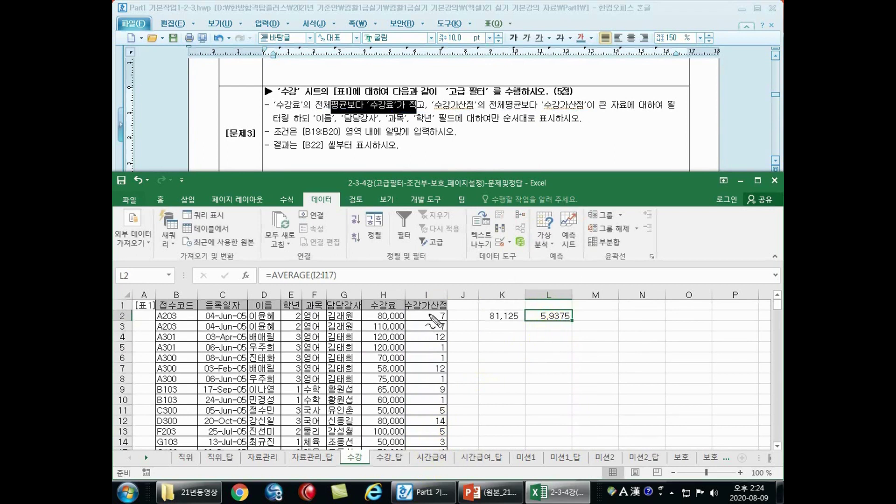
Step: Compare the 수강가산점 values with the L2 average using pen marks, highlight both averages, and clear the marks
left_click_drag(601, 114, 628, 114)
left_click_drag(434, 315, 424, 370)
left_click_drag(486, 308, 488, 325)
left_click_drag(530, 306, 528, 333)
key("Escape")
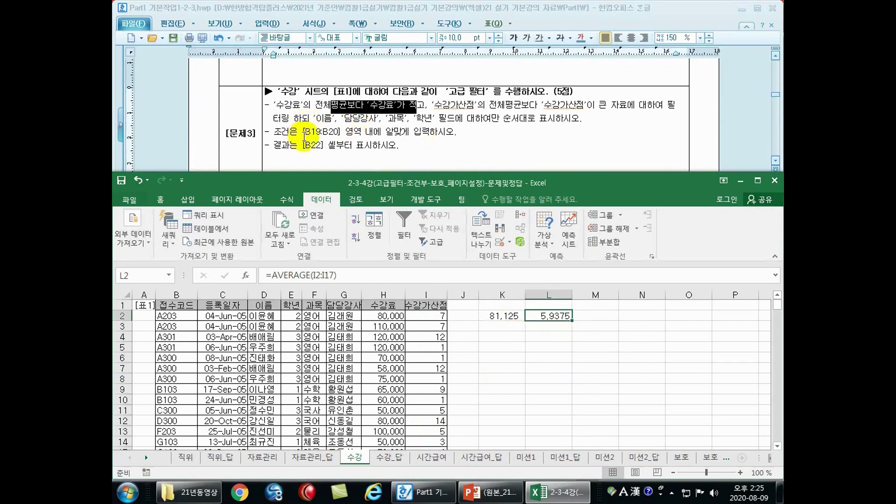
Step: Check the criteria range B19:B20 given in the 문제3 instructions, locate it below the table, and return to the average in K2
left_click_drag(303, 133, 344, 136)
left_click(390, 363)
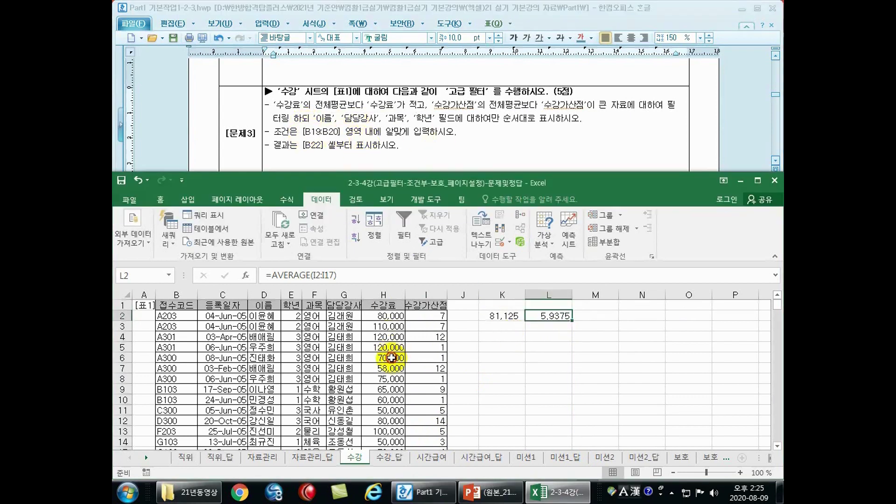
scroll(389, 361, "down", 3)
left_click_drag(171, 400, 175, 413)
left_click(175, 413)
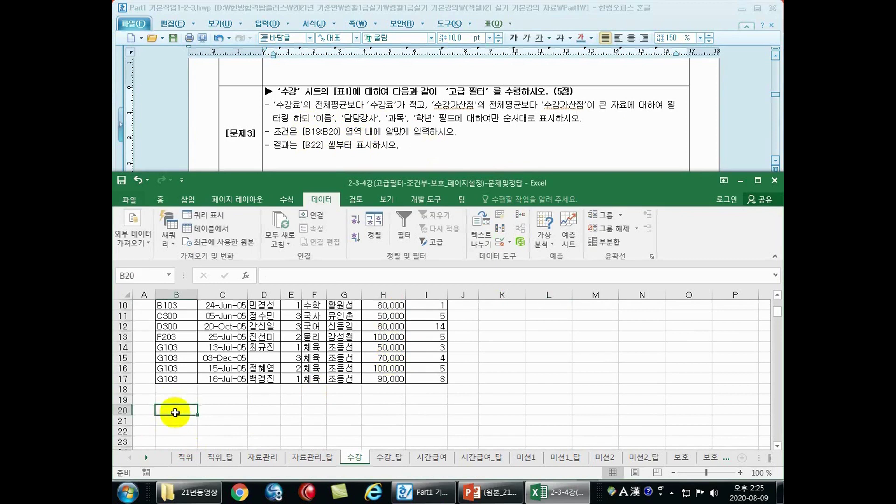
scroll(175, 412, "up", 3)
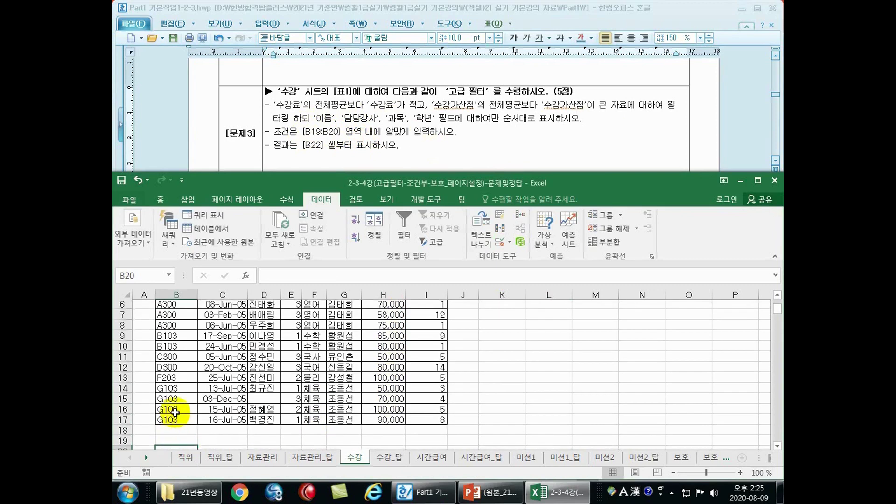
left_click(500, 316)
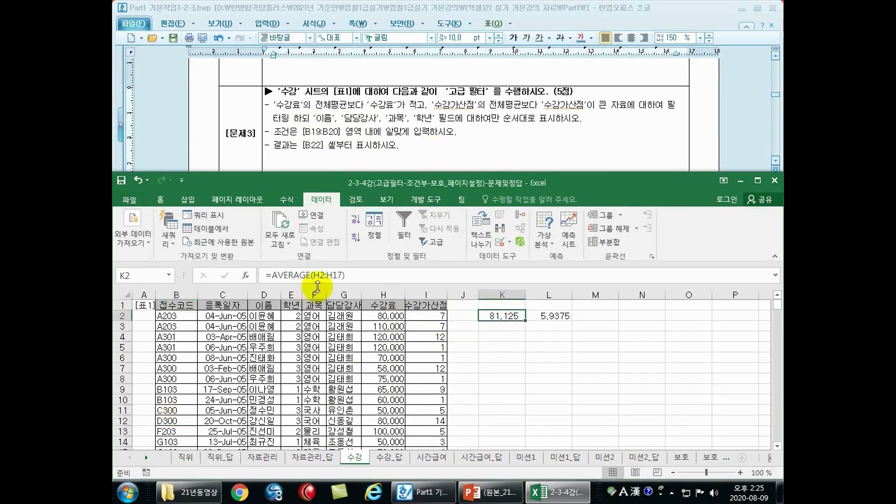
Step: Maximize the workbook window and check the range in K2's AVERAGE formula against the 수강료 data in H2:H17
double_click(493, 183)
left_click_drag(382, 142, 382, 302)
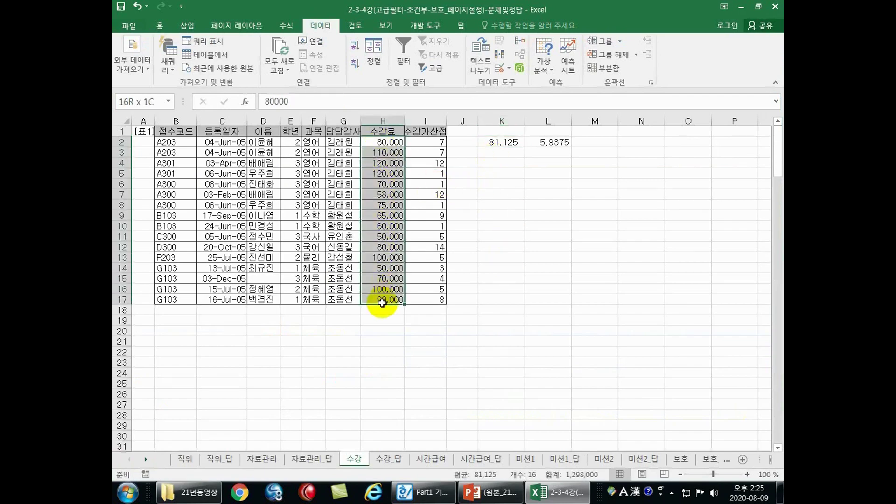
left_click(506, 142)
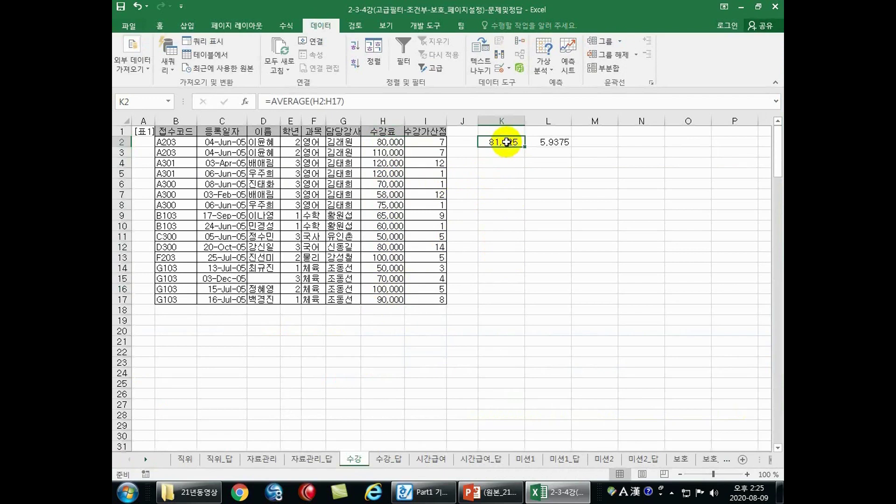
left_click(272, 101)
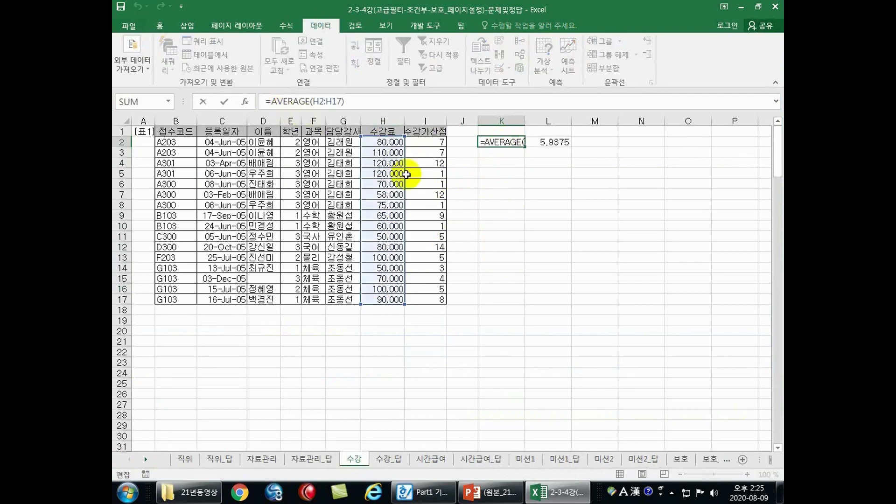
key("Escape")
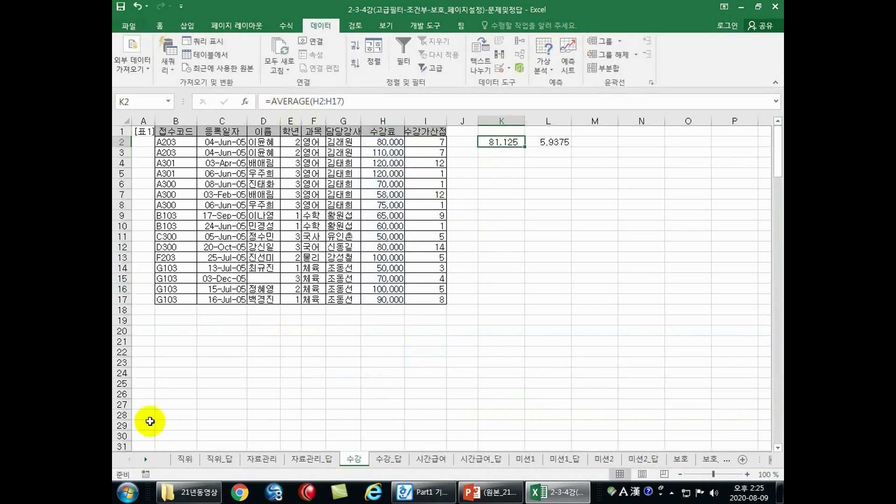
Step: Check the B19:B20 criteria range in the 문제3 instructions and enter the heading 조건 in B19
double_click(462, 10)
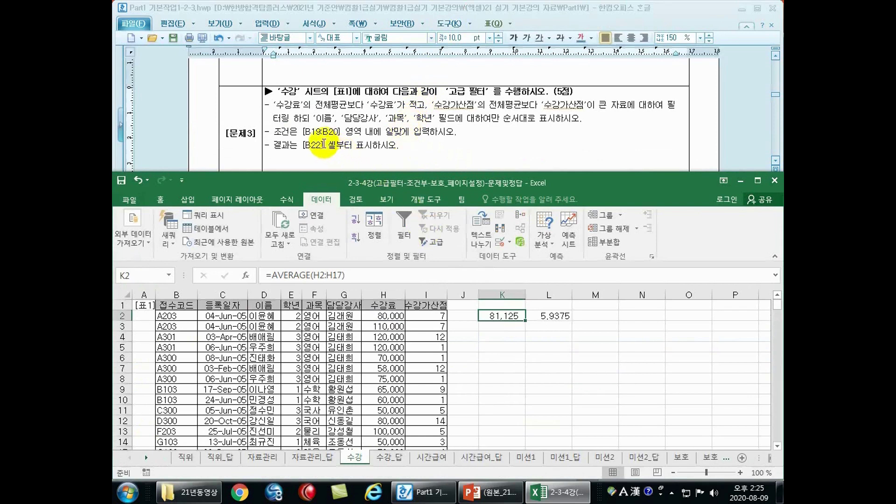
double_click(391, 181)
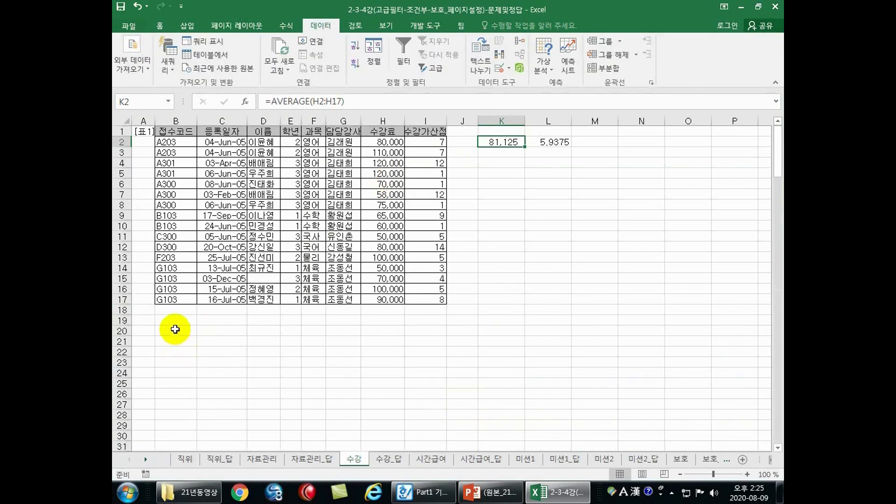
left_click(177, 329)
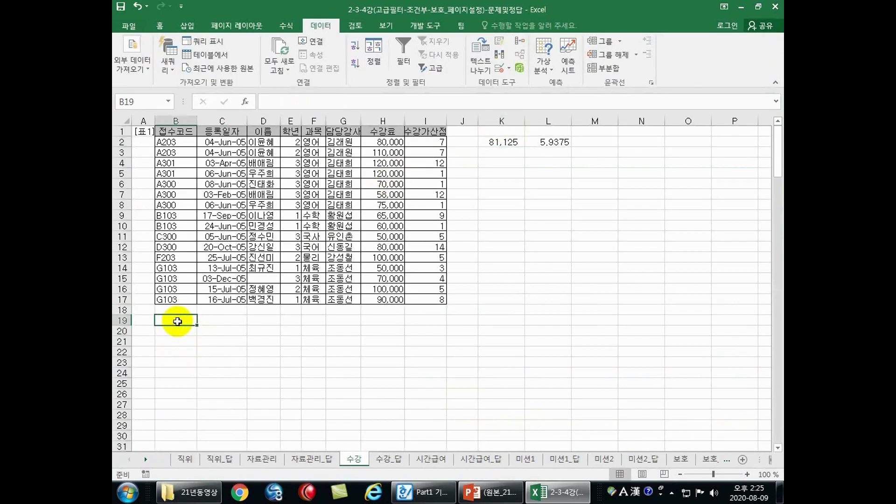
key("Hangul")
type("조건")
key("Return")
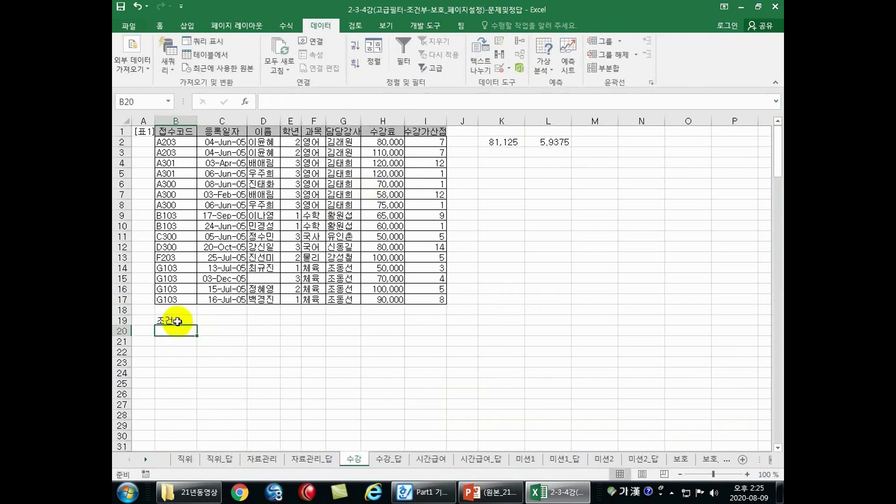
Step: Enter the comparison =H2<avearge(H2:H17) in B20 without committing it
type("=")
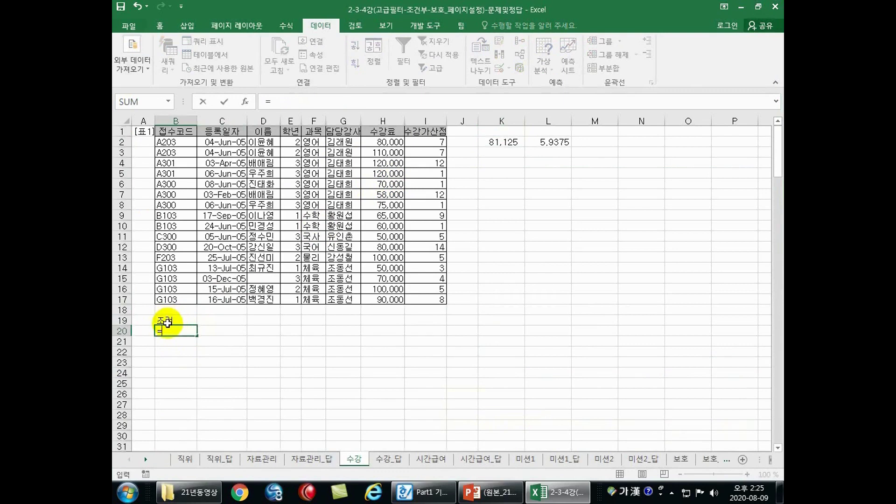
left_click(378, 142)
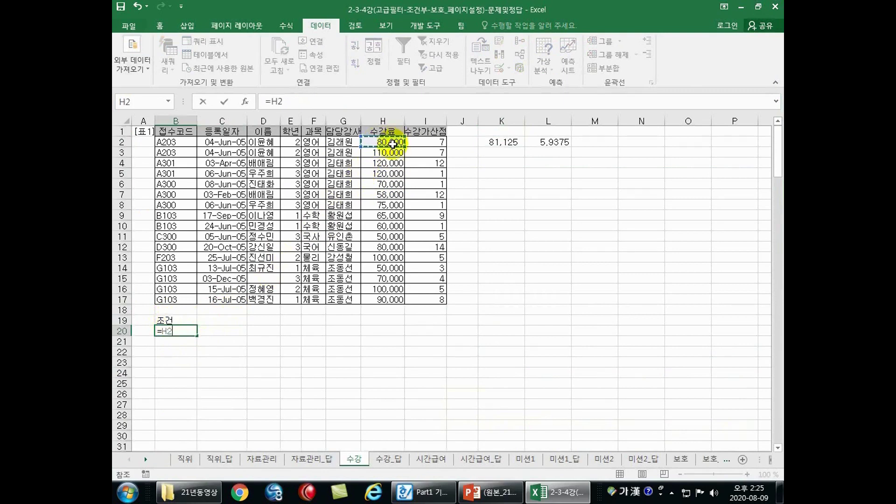
type("<")
key("Hangul")
type("avearge(")
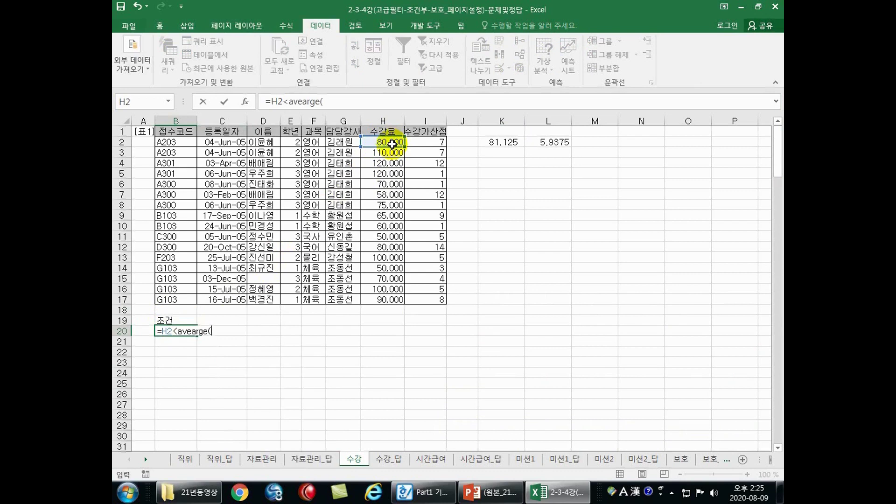
left_click_drag(381, 143, 377, 304)
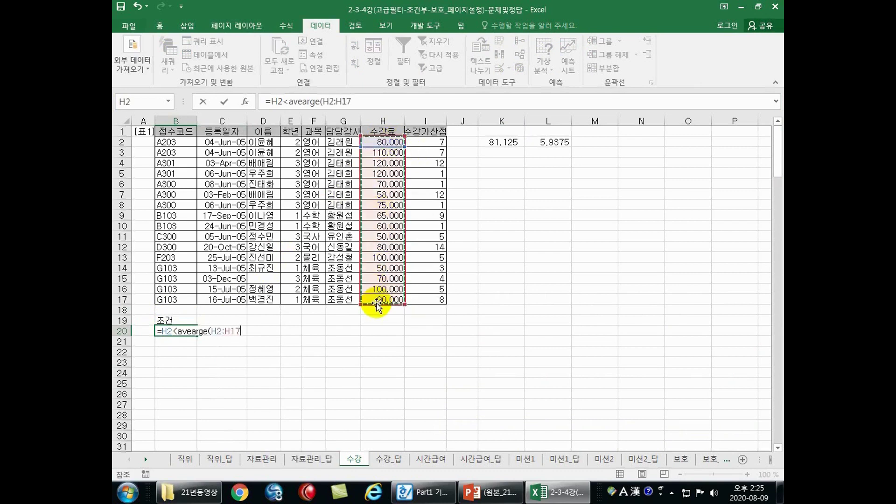
type(")")
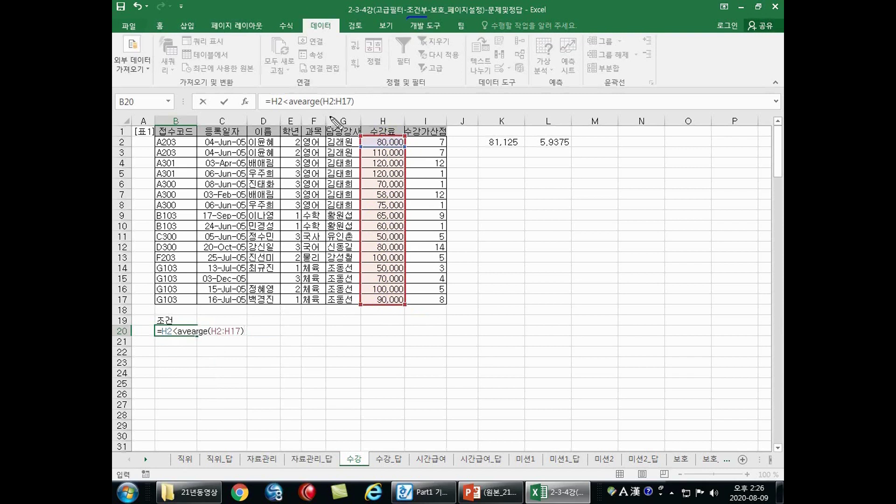
Step: Mark the formula's H2 and H2:H17 references, the 수강료 values and the K2 average with the pen, and clear the marks
left_click_drag(272, 108, 285, 107)
left_click_drag(365, 151, 369, 150)
left_click_drag(364, 180, 368, 190)
left_click_drag(486, 147, 523, 149)
left_click_drag(368, 146, 409, 145)
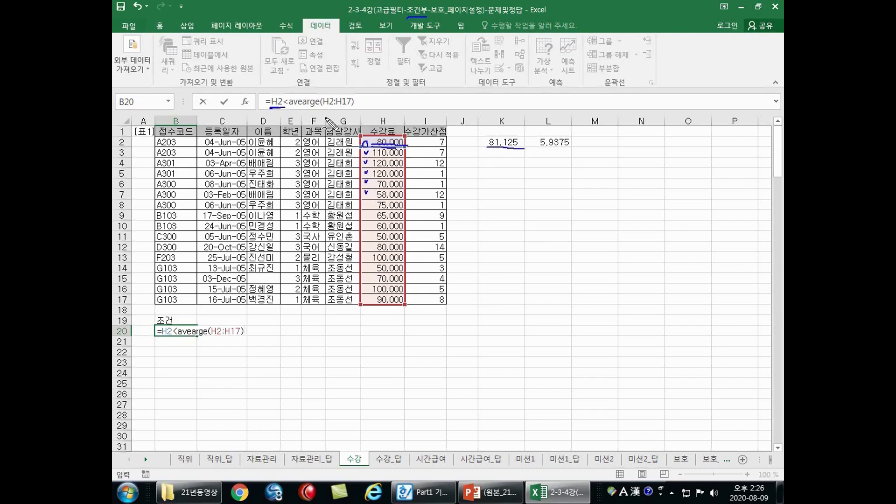
mouse_move(322, 107)
left_mouse_down()
mouse_move(369, 113)
mouse_move(372, 99)
mouse_move(374, 108)
mouse_move(405, 108)
left_mouse_up()
mouse_move(362, 150)
left_mouse_down()
mouse_move(362, 238)
mouse_move(393, 256)
left_mouse_up()
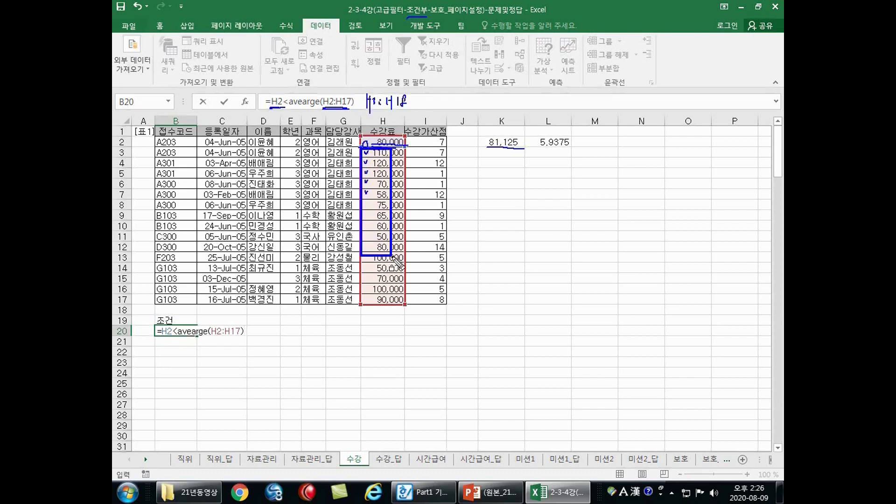
key("Escape")
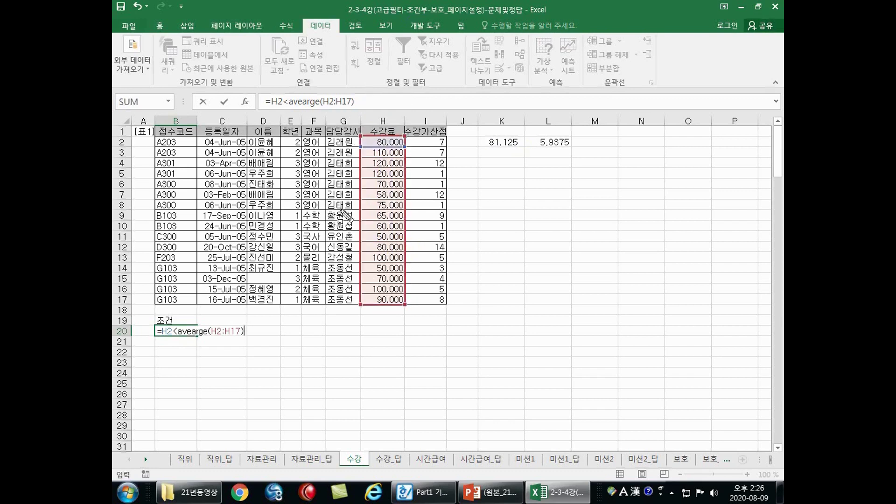
Step: Illustrate with pen boxes and notes how the relative range H2:H17 shifts down as H2 moves to H3 and H4, and clear the marks
mouse_move(362, 146)
left_mouse_down()
mouse_move(361, 279)
mouse_move(406, 301)
left_mouse_up()
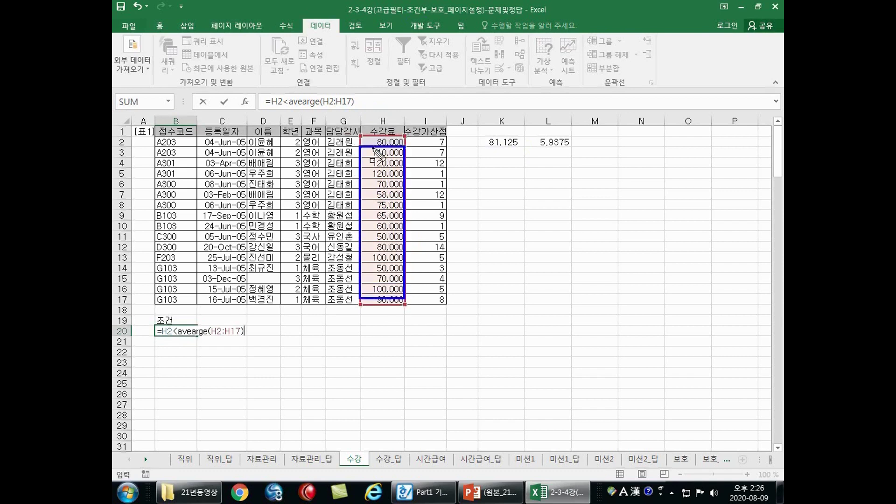
left_click_drag(364, 155, 397, 285)
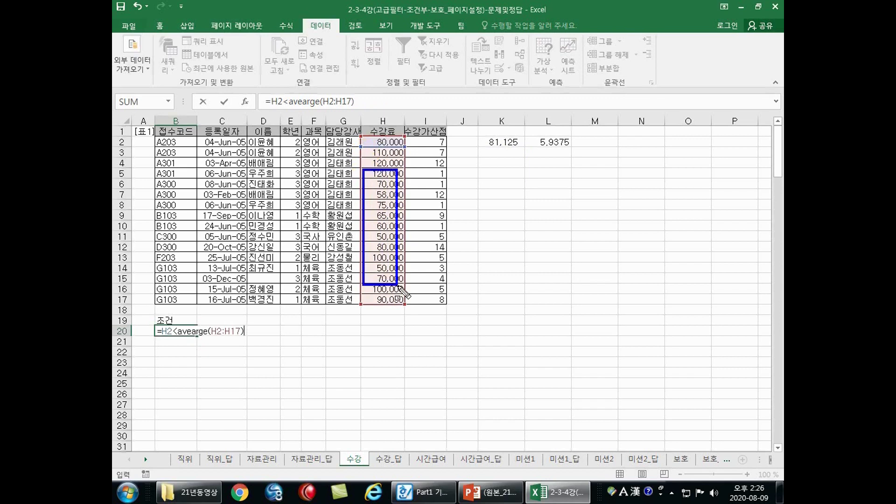
left_click_drag(394, 214, 371, 208)
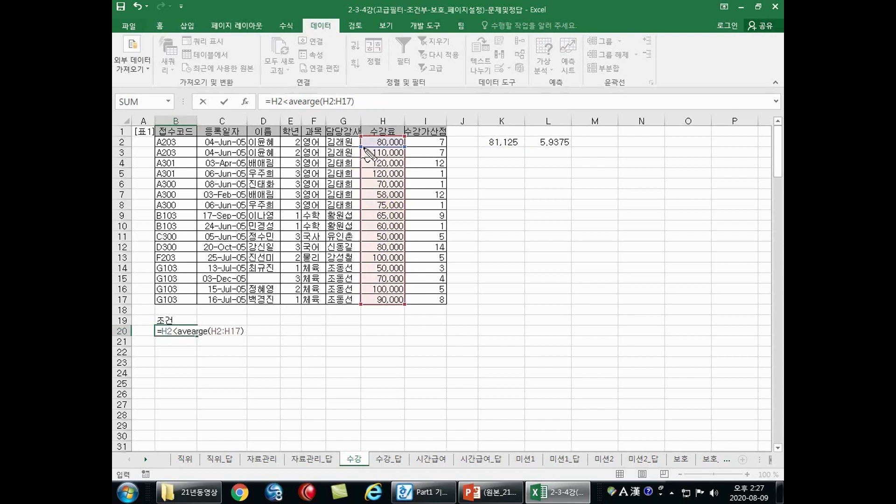
left_click_drag(360, 148, 360, 173)
left_click_drag(404, 311, 393, 315)
left_click_drag(275, 109, 288, 144)
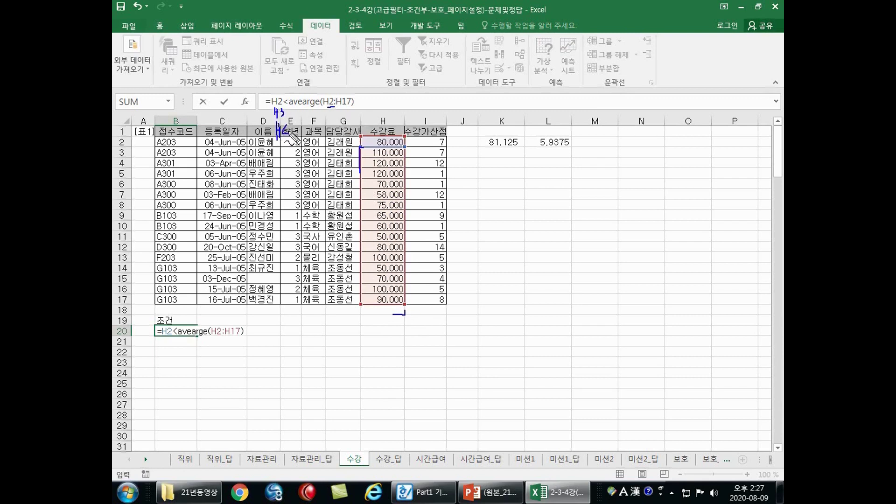
left_click_drag(325, 119, 325, 130)
left_click_drag(325, 125, 335, 146)
mouse_move(354, 117)
left_mouse_down()
mouse_move(354, 130)
mouse_move(359, 124)
left_mouse_up()
mouse_move(360, 117)
left_mouse_down()
mouse_move(359, 130)
mouse_move(369, 123)
left_mouse_up()
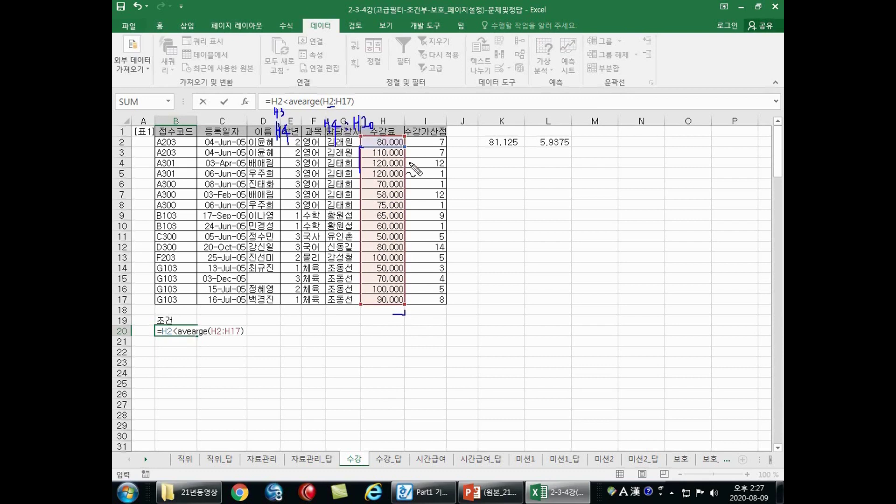
left_click_drag(404, 156, 407, 185)
mouse_move(357, 322)
left_mouse_down()
mouse_move(362, 332)
mouse_move(380, 328)
left_mouse_up()
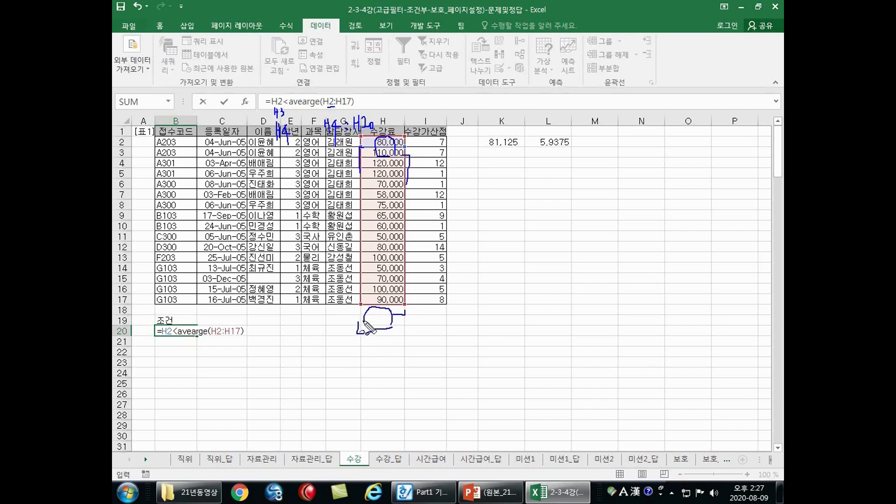
key("Escape")
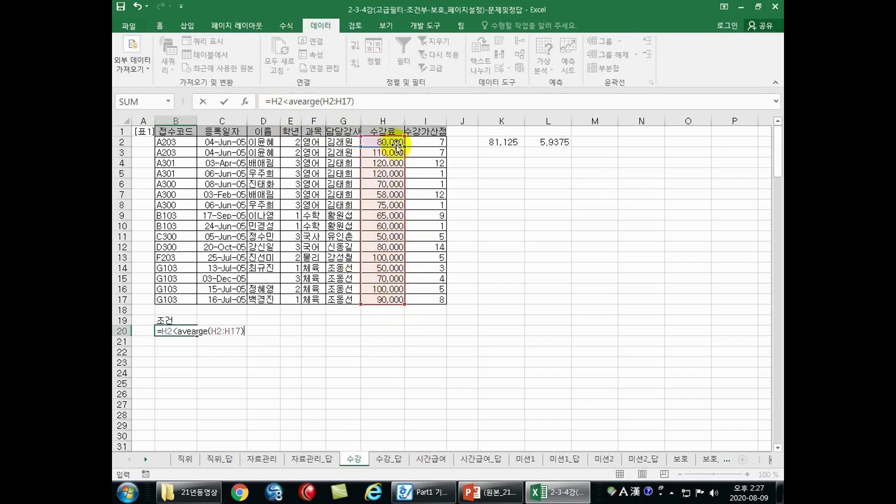
Step: Make the average range in B20's formula absolute as $H$2:$H$17 and annotate the formula with pen notes and underlines
left_click_drag(352, 102, 322, 100)
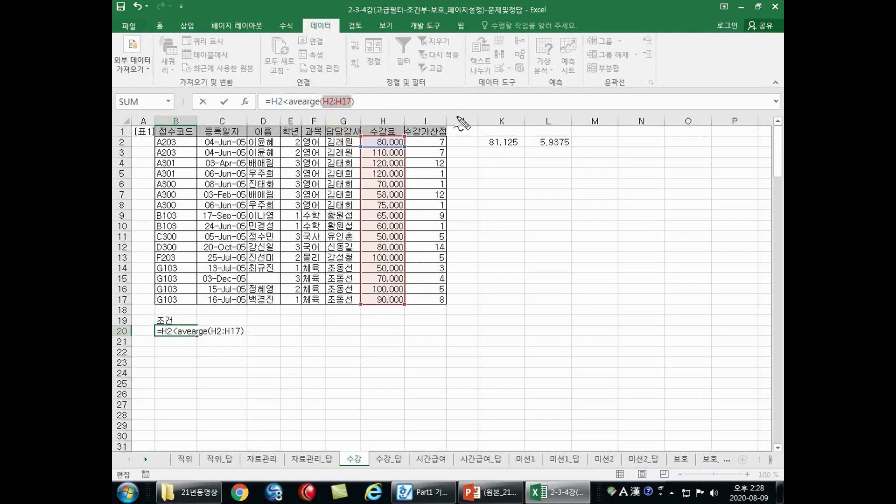
mouse_move(465, 196)
left_mouse_down()
mouse_move(472, 315)
mouse_move(674, 191)
mouse_move(476, 313)
left_mouse_up()
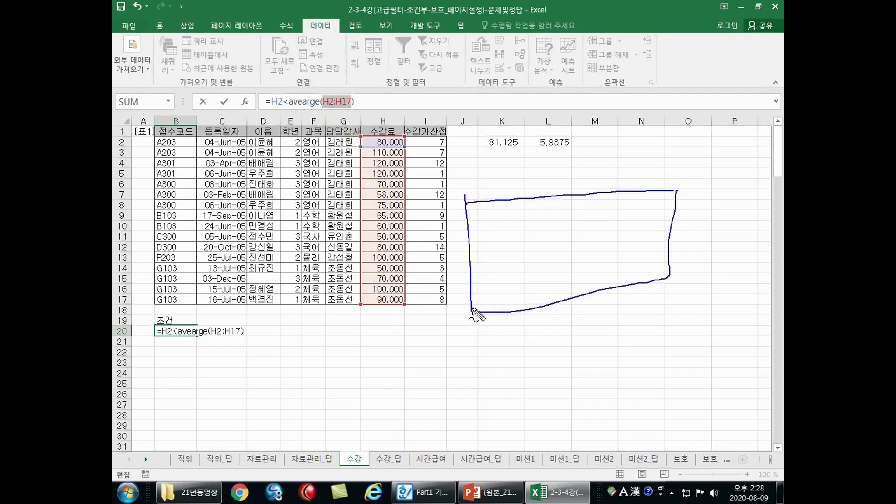
mouse_move(471, 210)
left_mouse_down()
mouse_move(496, 223)
mouse_move(558, 209)
mouse_move(584, 219)
mouse_move(592, 208)
mouse_move(577, 225)
left_mouse_up()
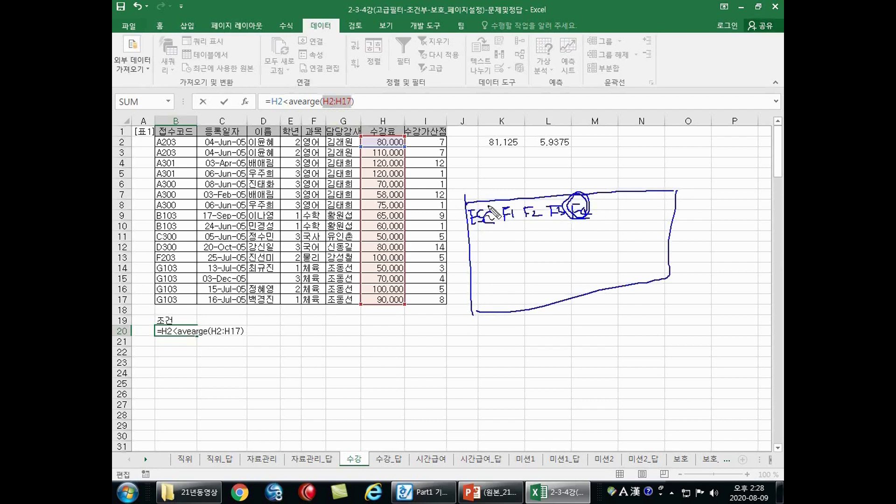
key("Escape")
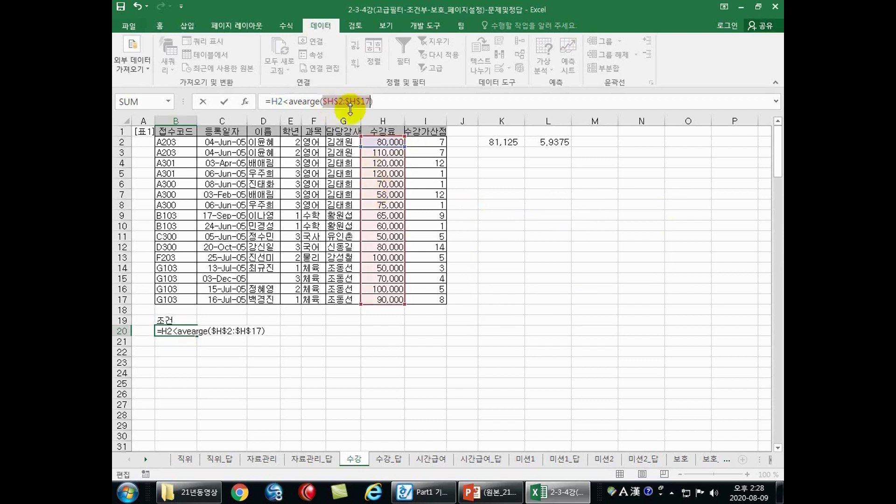
key("F4")
left_click(344, 102)
left_click(371, 101)
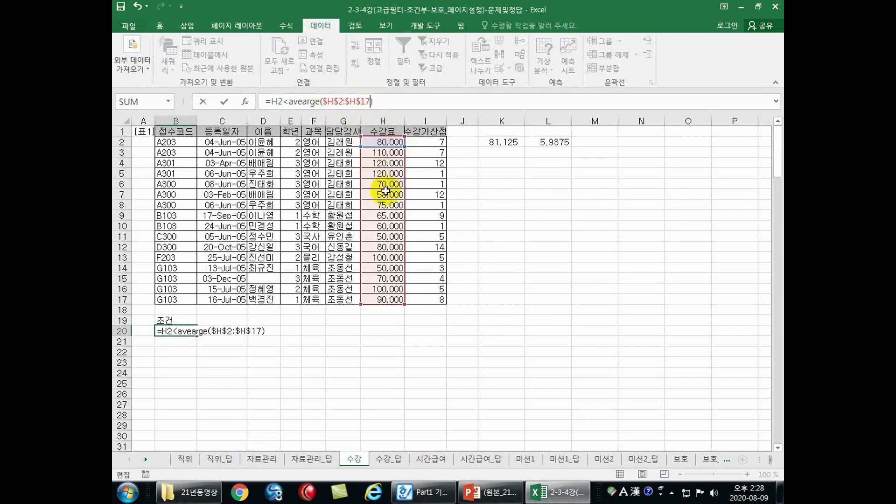
mouse_move(479, 203)
left_mouse_down()
mouse_move(495, 232)
mouse_move(494, 223)
mouse_move(527, 205)
mouse_move(535, 224)
left_mouse_up()
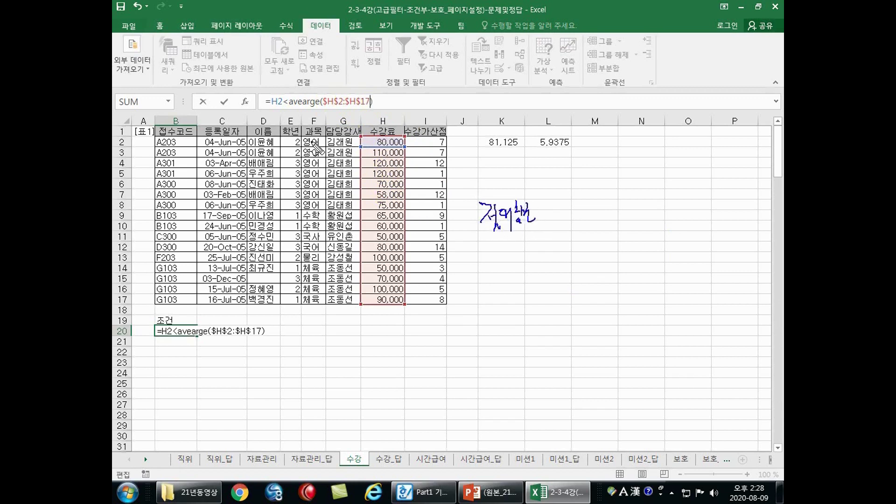
left_click_drag(272, 111, 368, 111)
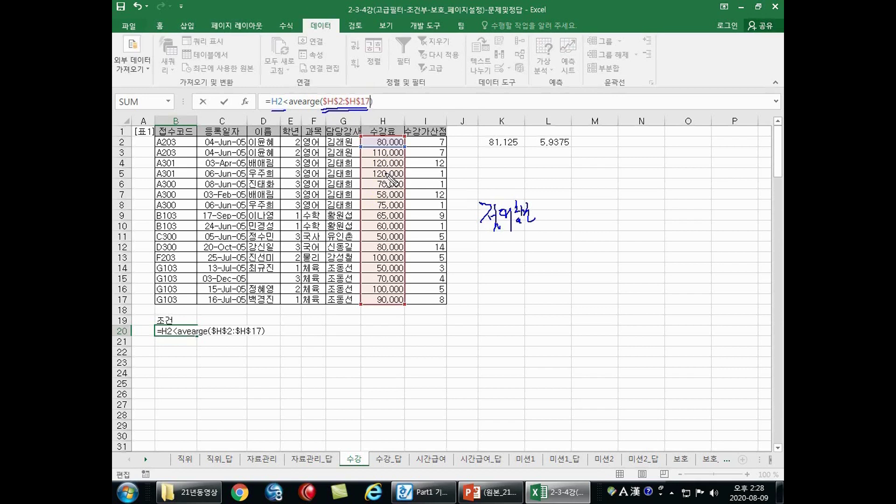
Step: Cycle the first H2 reference in B20's formula through its absolute, mixed and relative forms, ending on $H$2
left_click(282, 109)
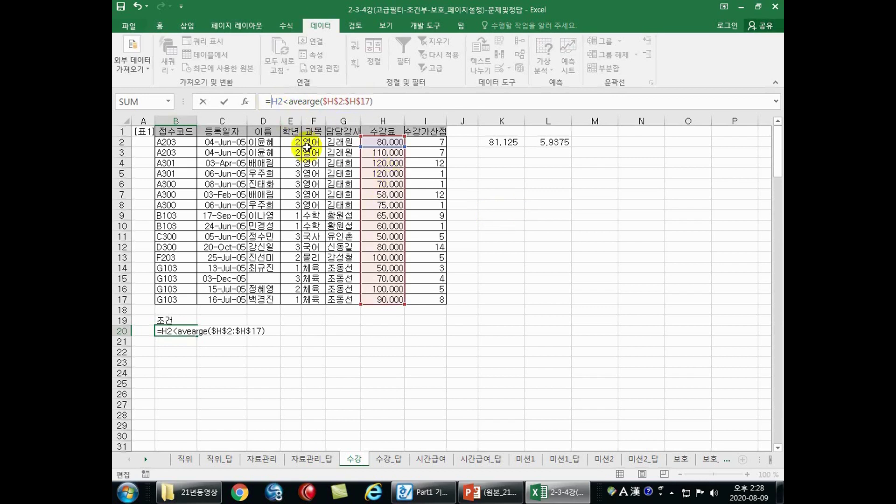
key("F4")
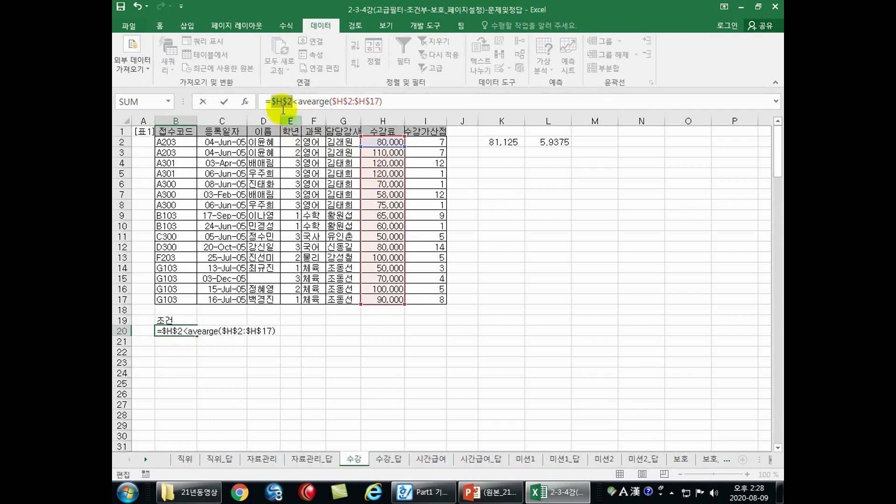
key("F4")
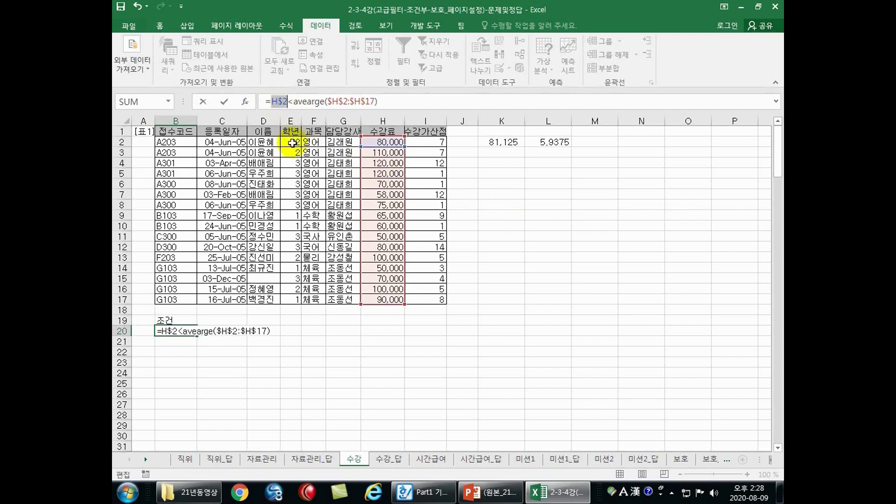
key("F4")
key("F4")
key("F4")
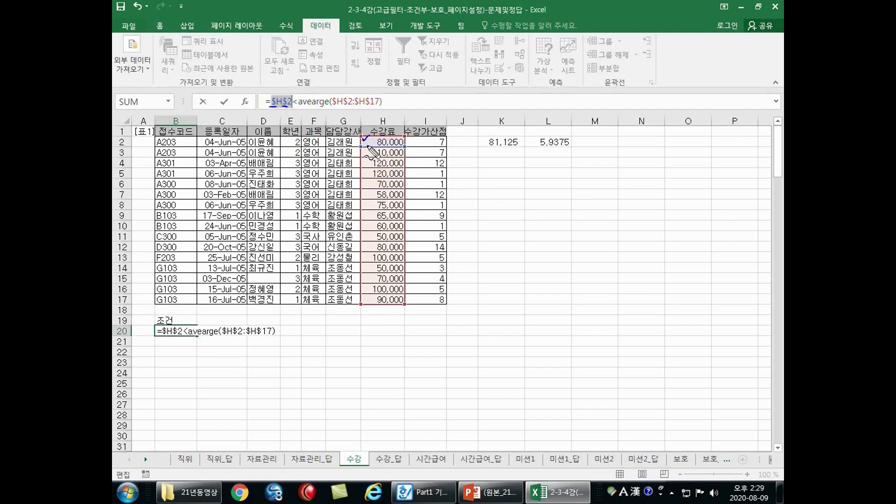
Step: Mark the first 수강료 value with the pen, clear the marks, and fix only the column of the formula's first reference as $H2
left_click_drag(365, 145, 373, 140)
left_click_drag(368, 138, 385, 125)
key("Escape")
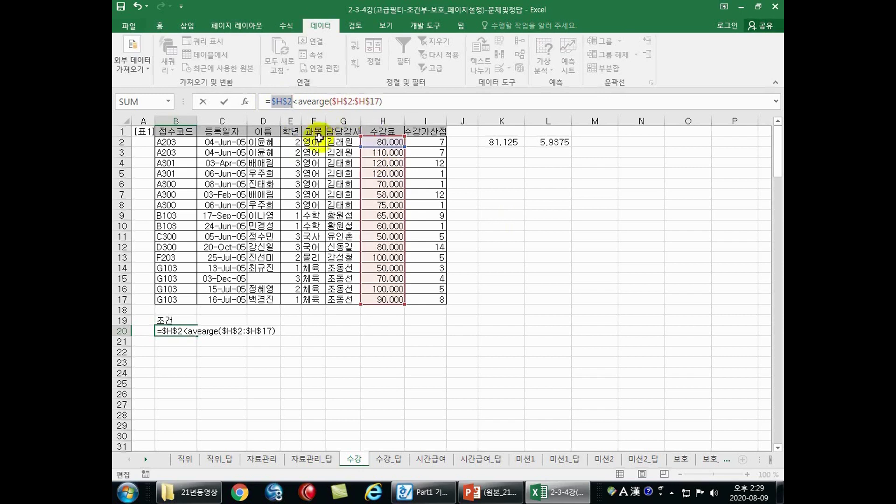
key("F4")
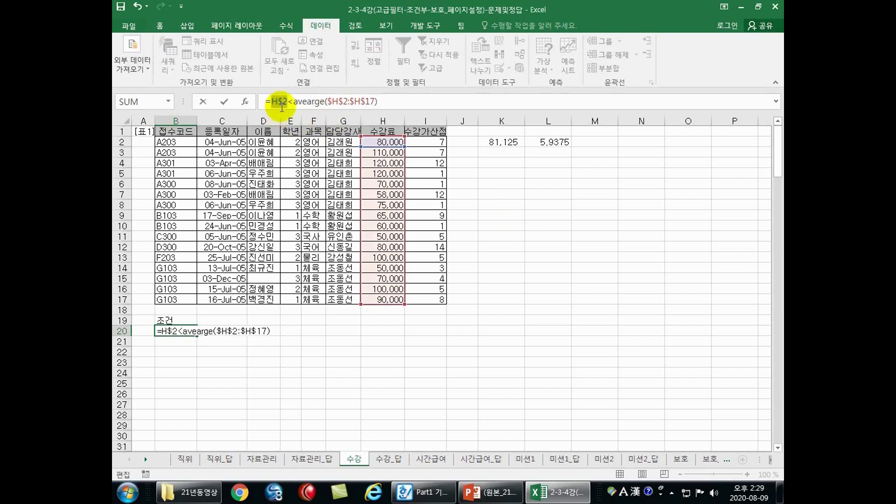
key("F4")
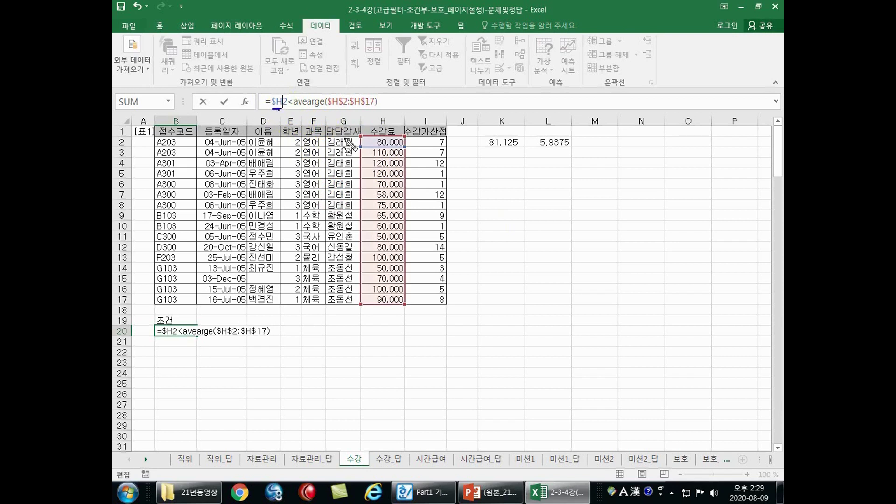
Step: Trace the comparison down the 수강료 column with the pen, underline $H2 and $H$2:$H$17 in the formula, and clear the marks
left_click_drag(366, 139, 369, 137)
mouse_move(395, 126)
left_mouse_down()
mouse_move(397, 225)
mouse_move(405, 207)
left_mouse_up()
mouse_move(270, 115)
left_mouse_down()
mouse_move(281, 109)
mouse_move(273, 96)
mouse_move(265, 111)
mouse_move(290, 112)
left_mouse_up()
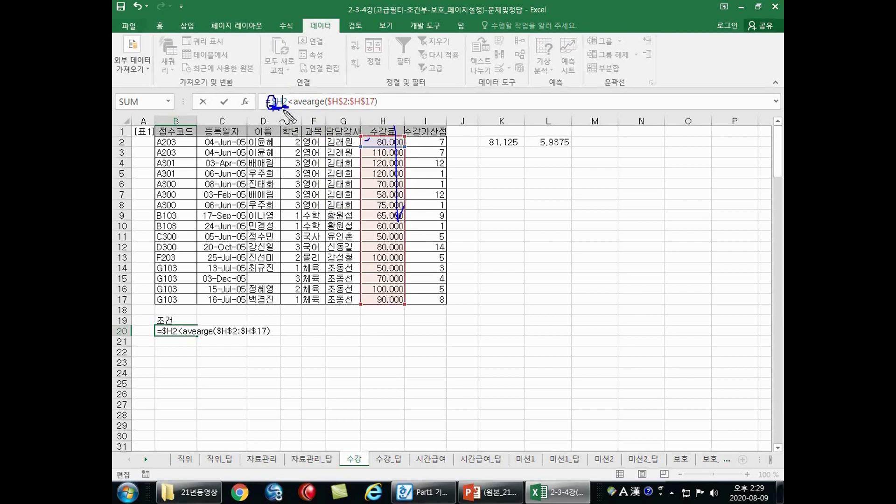
left_click_drag(329, 106, 369, 108)
key("Escape")
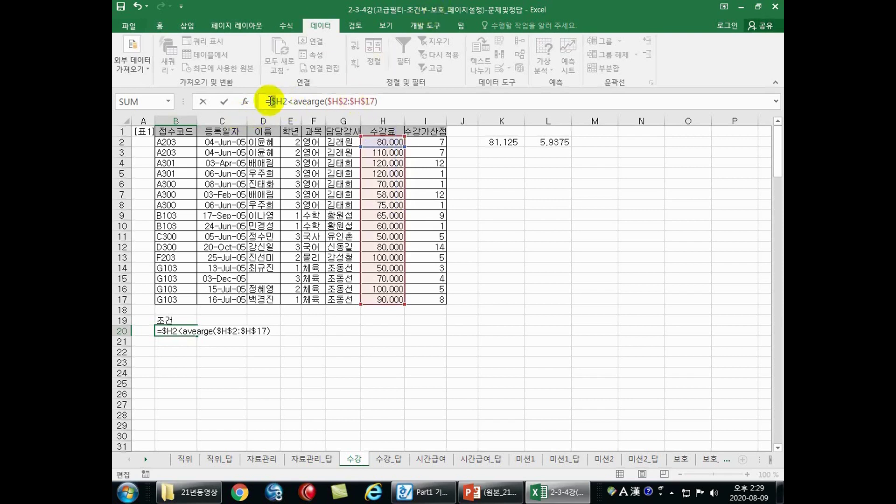
Step: Remove the column lock from the first reference in B20's formula and cycle it back to $H2
key("Delete")
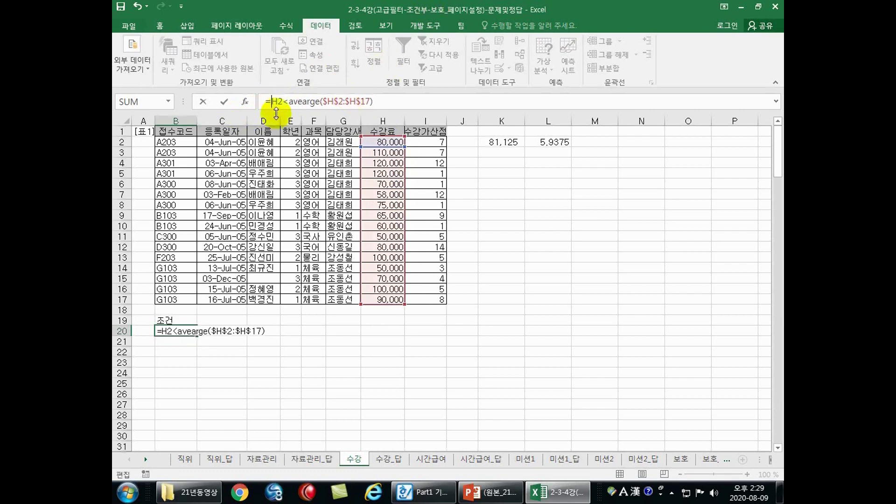
key("F4")
key("F4")
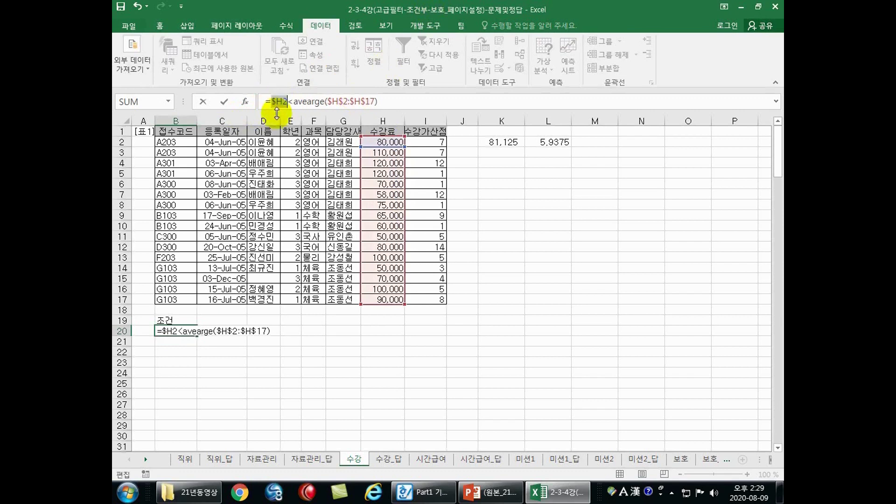
Step: Append the start of a second condition to B20's formula, ",I2>average(", following the 수강가산점 requirement in 문제3
double_click(440, 11)
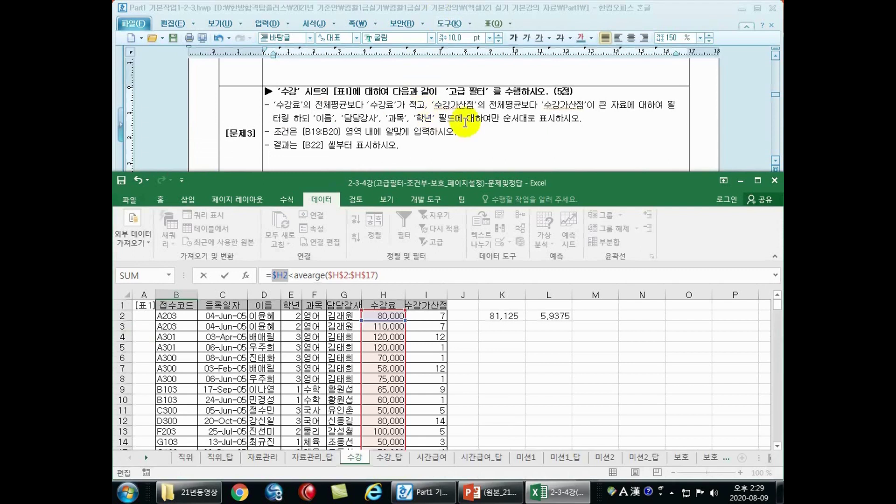
left_click(382, 277)
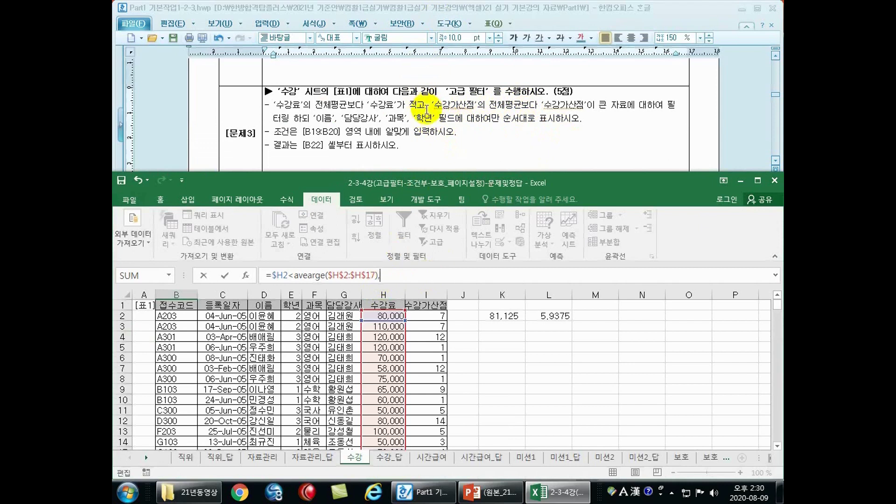
left_click(422, 318)
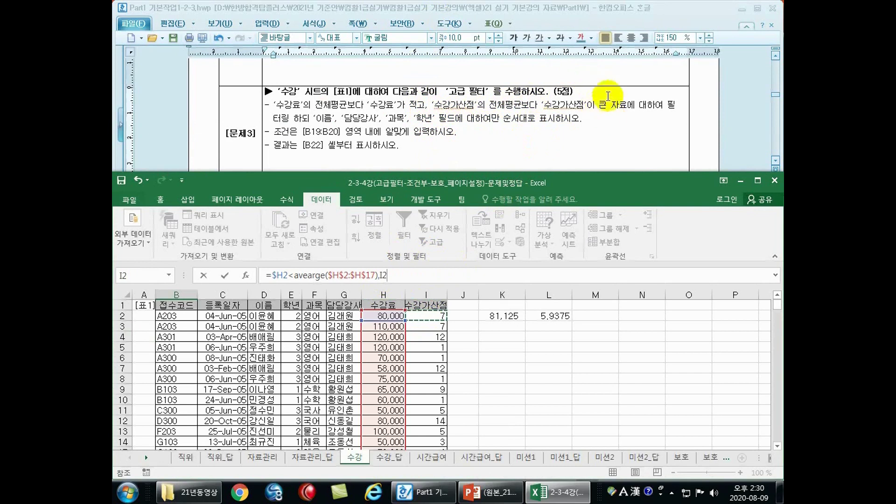
type(">average")
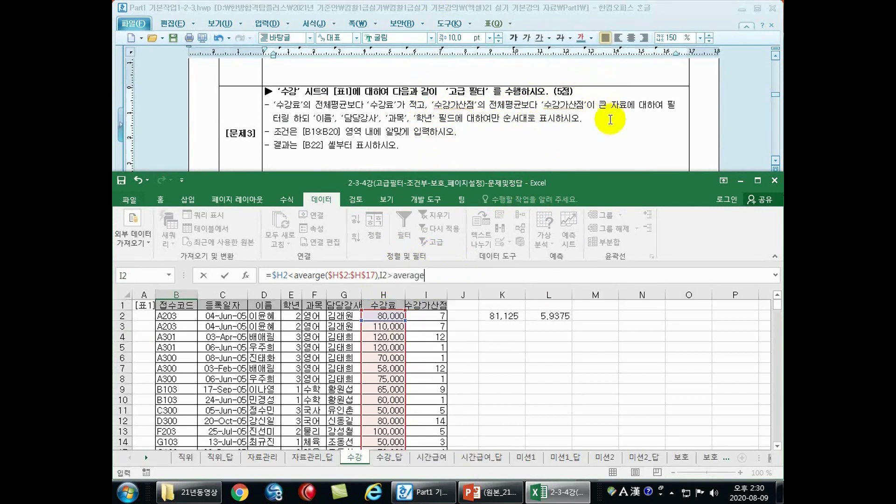
type("(")
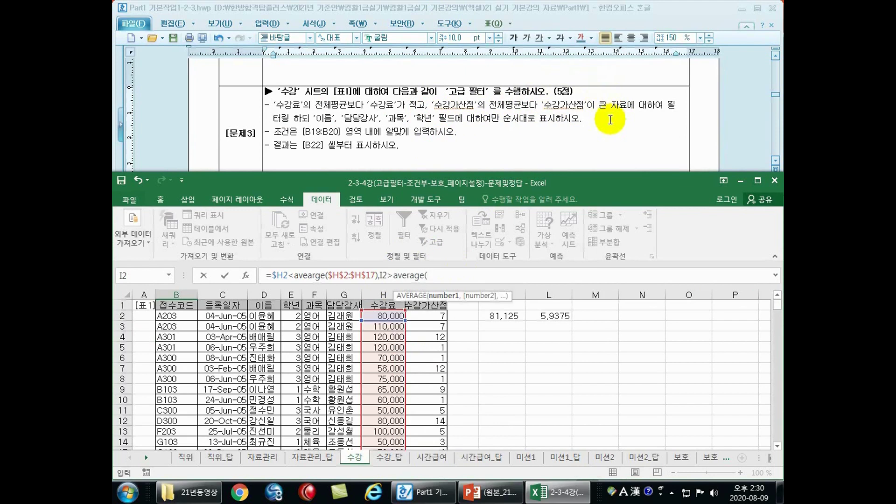
Step: Use the 수강가산점 values I2:I17 as the second average's range, make it absolute as $I$2:$I$17, and close the function
double_click(506, 177)
left_click_drag(429, 142, 434, 302)
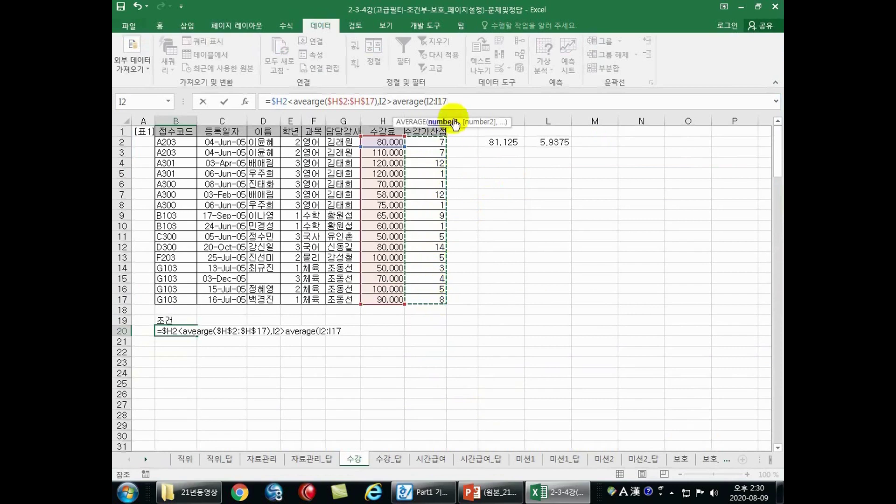
left_click_drag(447, 101, 429, 101)
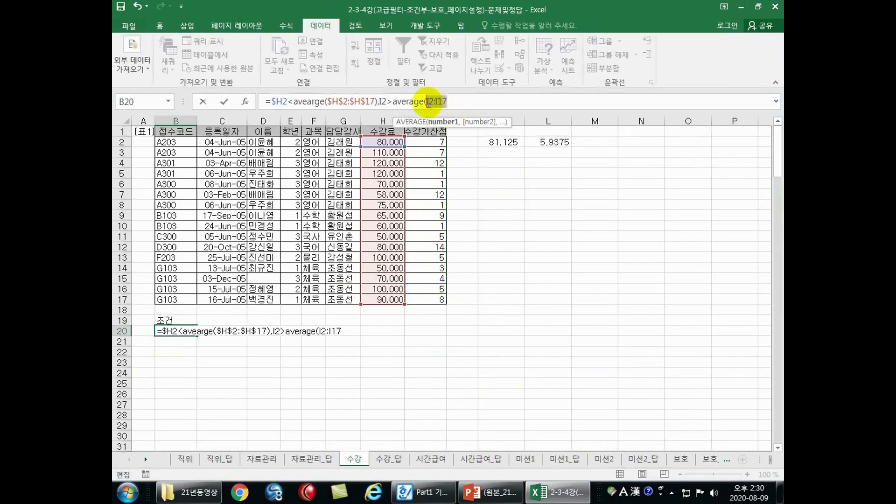
key("F4")
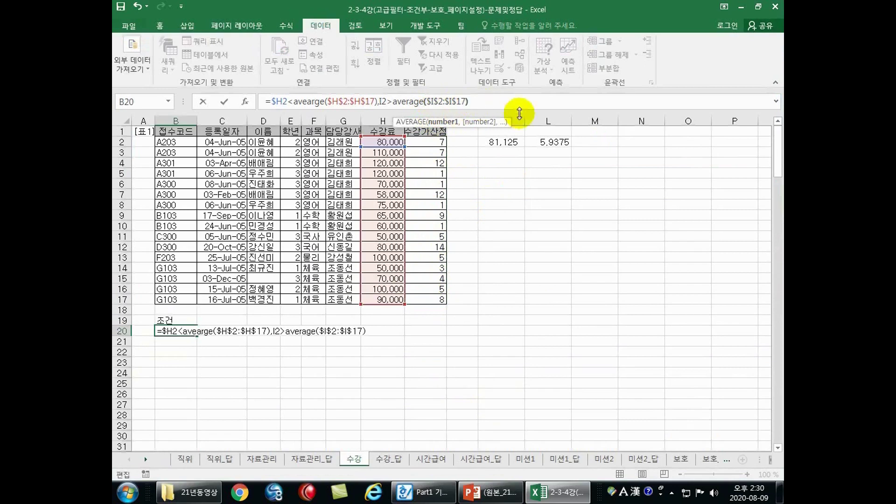
key("End")
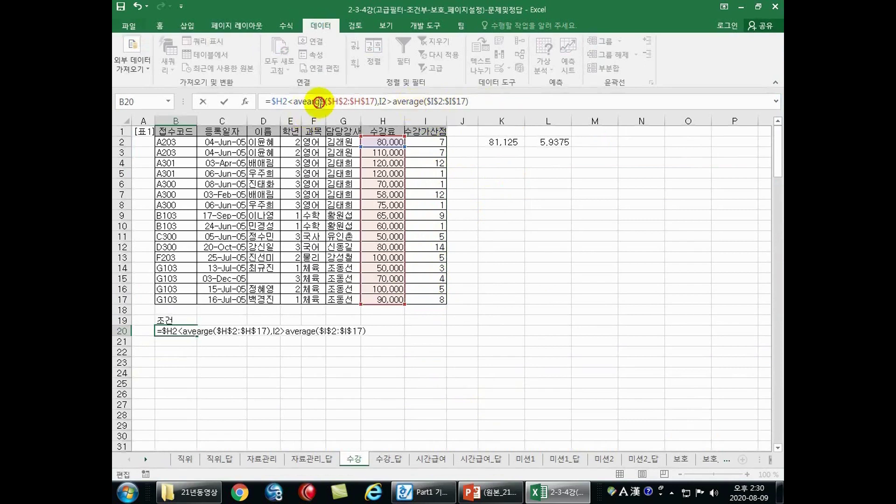
Step: Wrap both comparisons in B20's formula in an AND function
left_click_drag(386, 102, 456, 103)
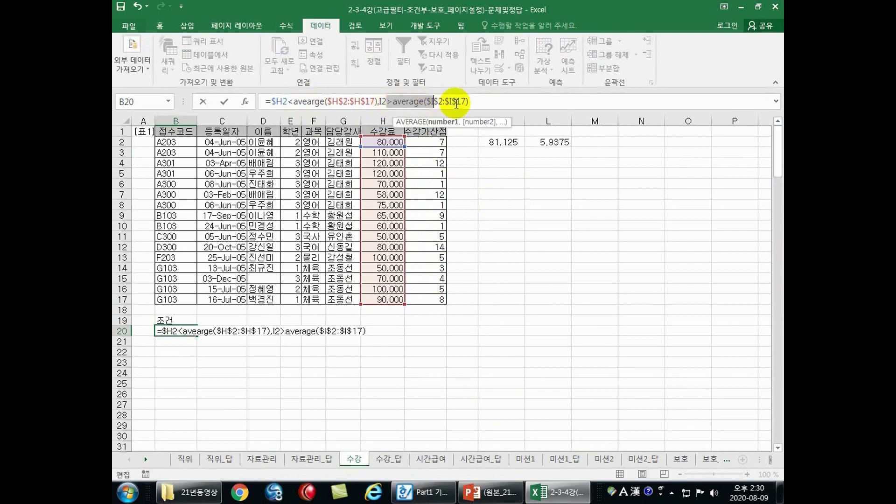
double_click(477, 11)
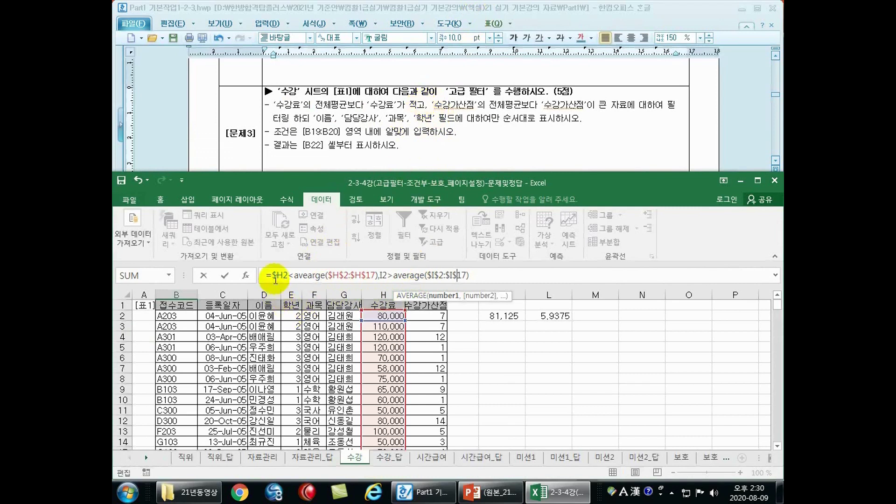
type("AND(")
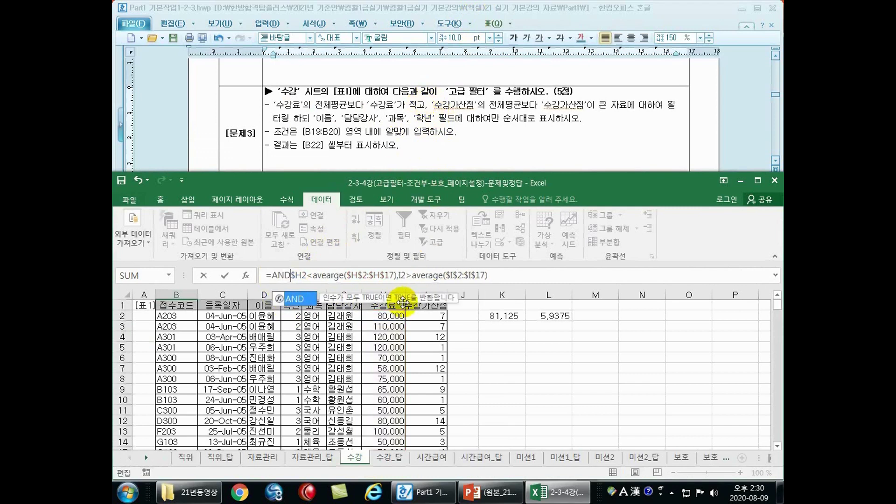
left_click(508, 280)
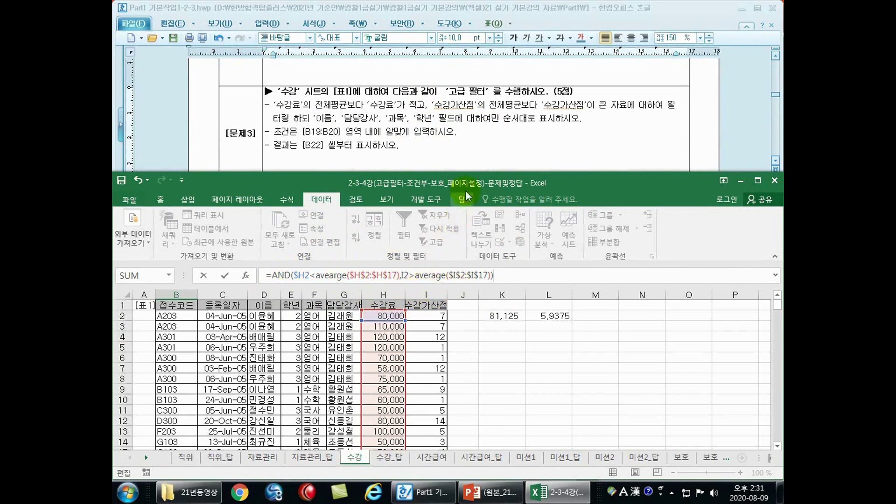
Step: Fix only the column of the I2 reference in the second condition as $I2 and commit B20's formula
left_click(401, 275)
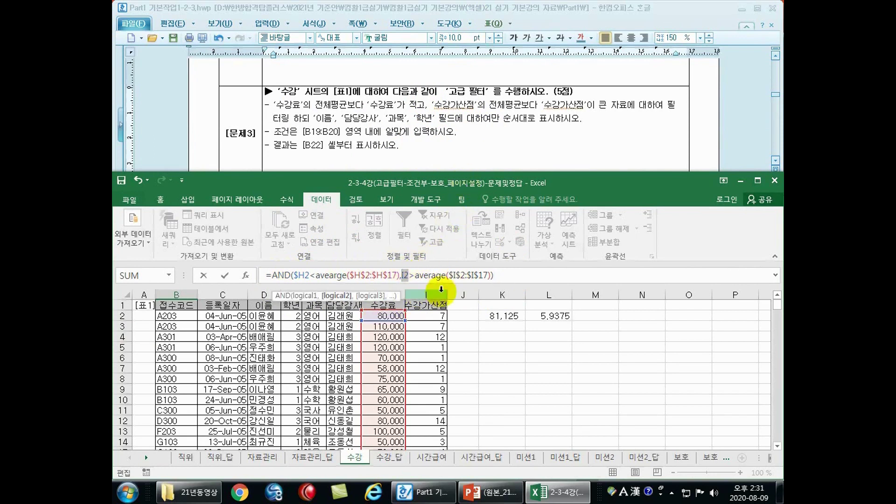
scroll(467, 301, "down", 4)
type("$")
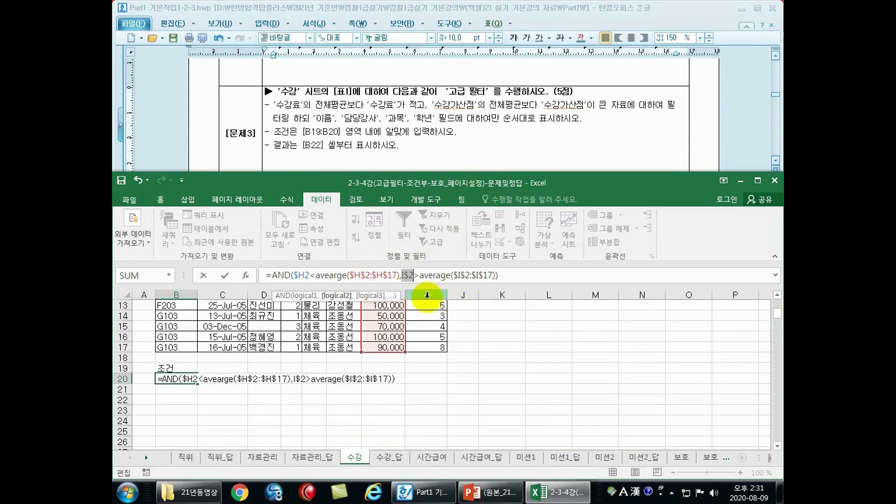
left_click(401, 276)
type("$")
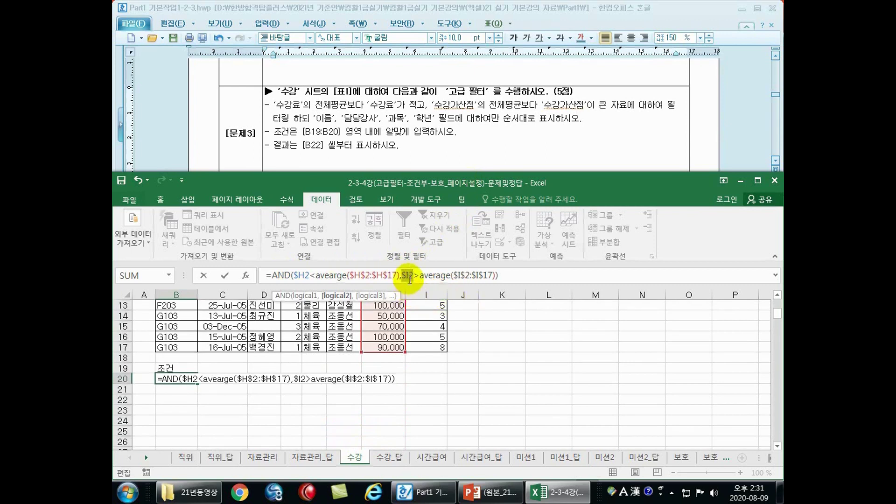
key("Return")
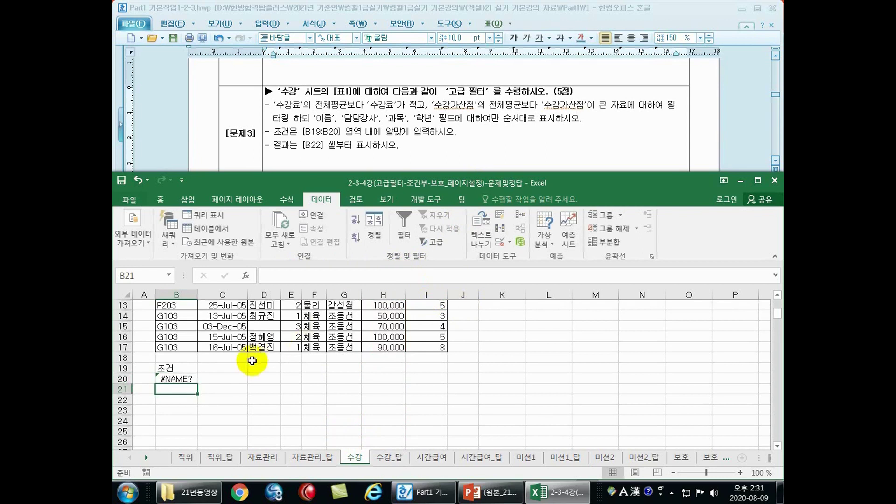
Step: Correct the misspelled function name "avearge" in B20's formula to AVERAGE and commit the formula
left_click(186, 383)
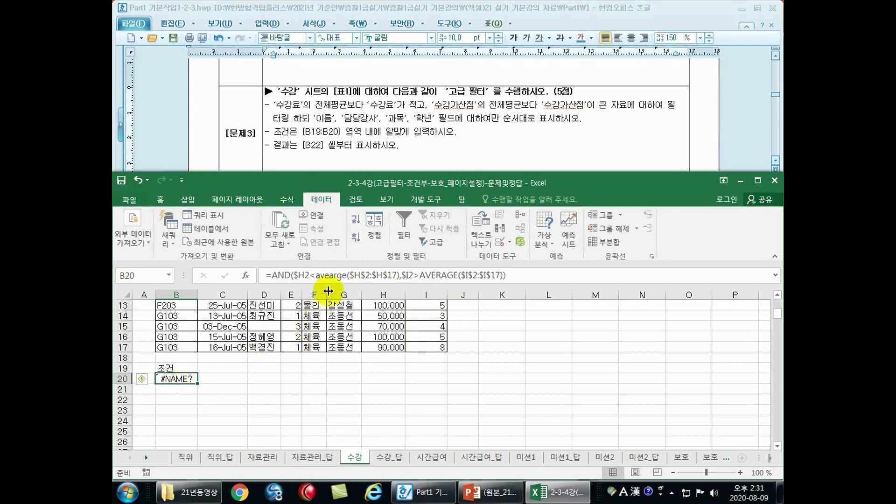
left_click(330, 275)
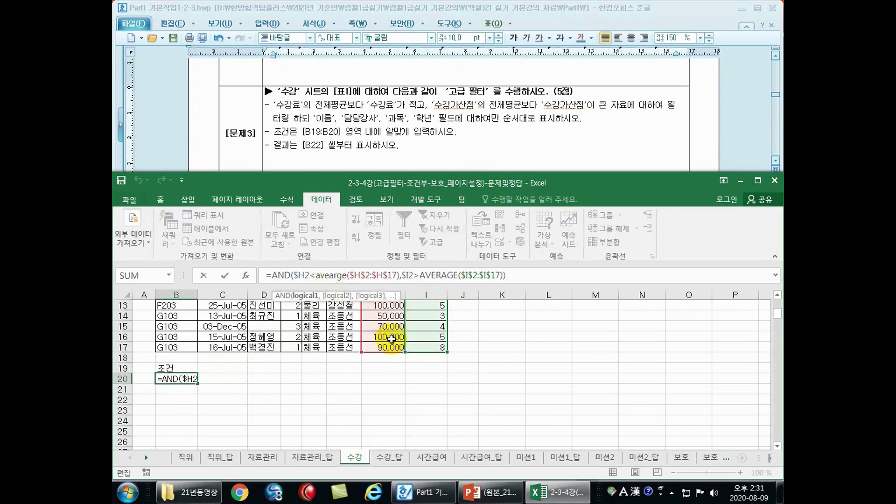
key("Delete")
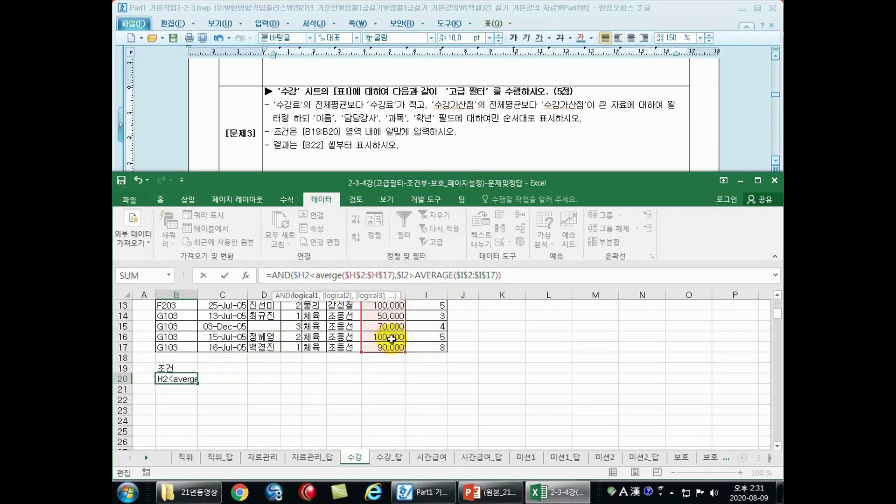
type("A")
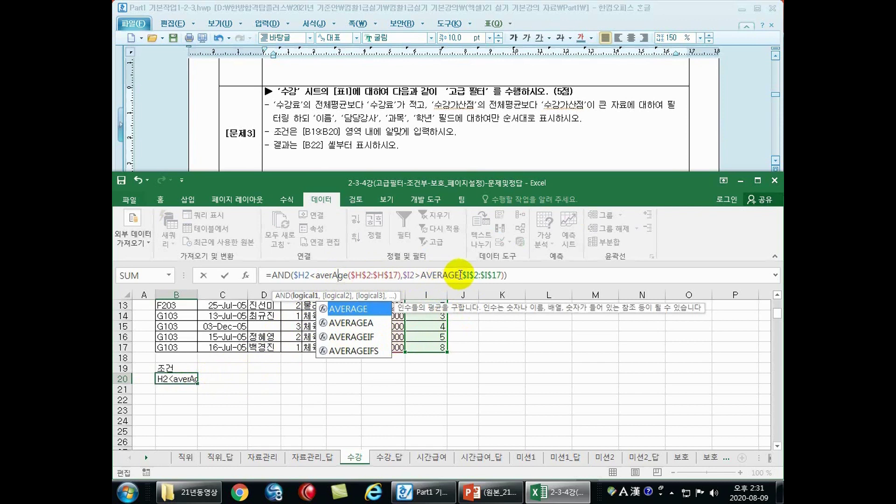
key("Return")
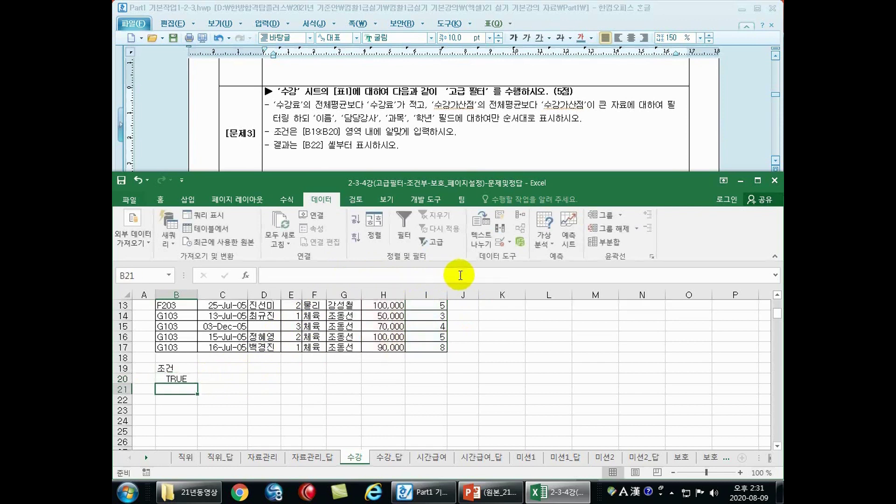
Step: Review the criteria cells B19:B20 and compare the first record's 수강료 and 수강가산점 with the averages in K2 and L2
left_click(183, 381)
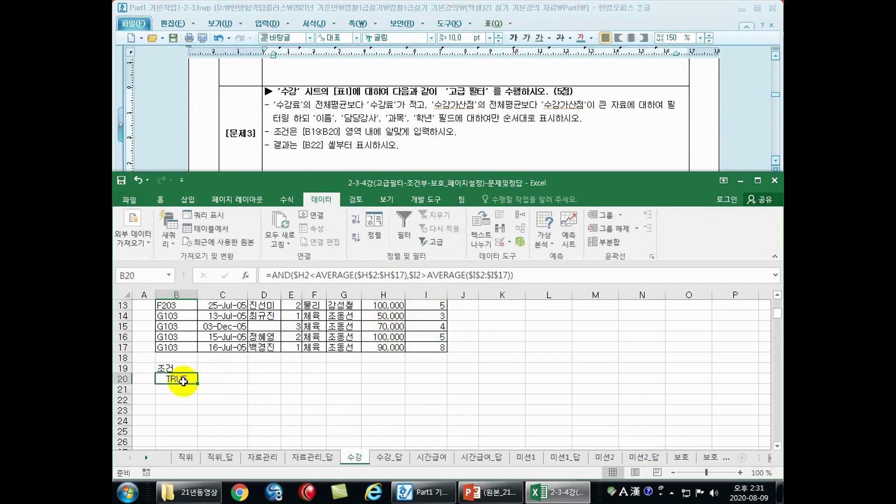
left_click(180, 369)
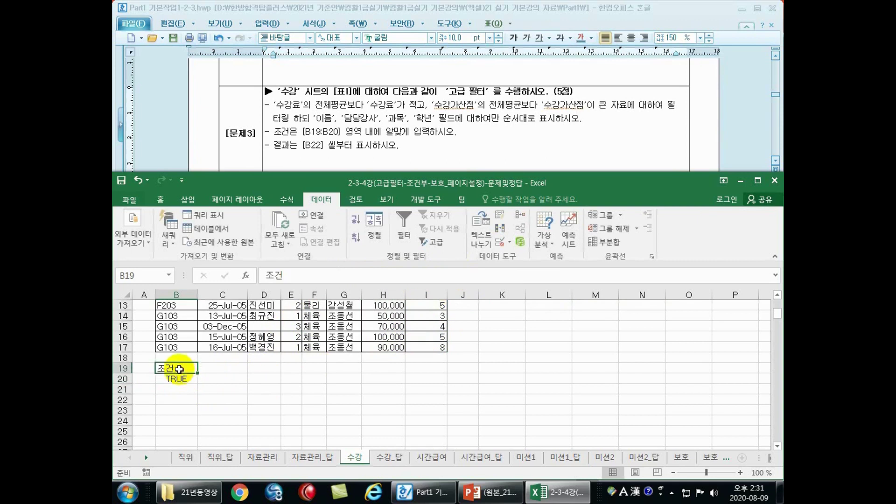
left_click(178, 379)
left_click(177, 369)
scroll(184, 386, "up", 2)
scroll(187, 387, "up", 2)
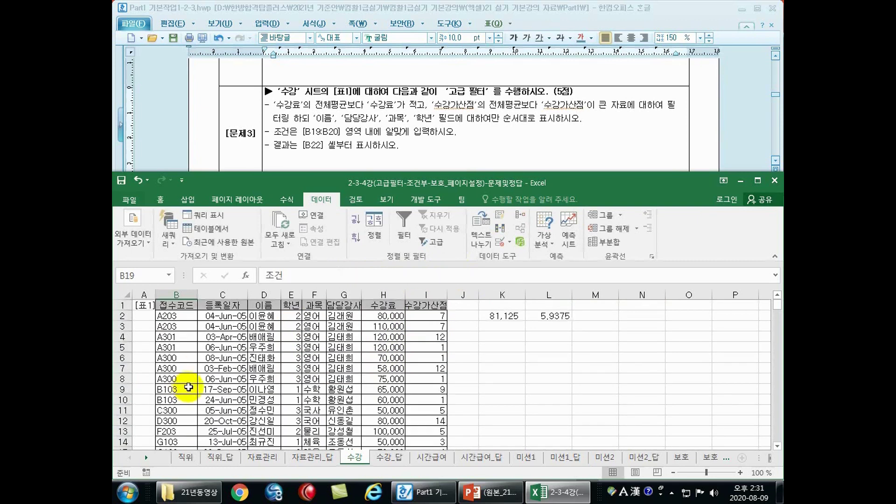
left_click(497, 317)
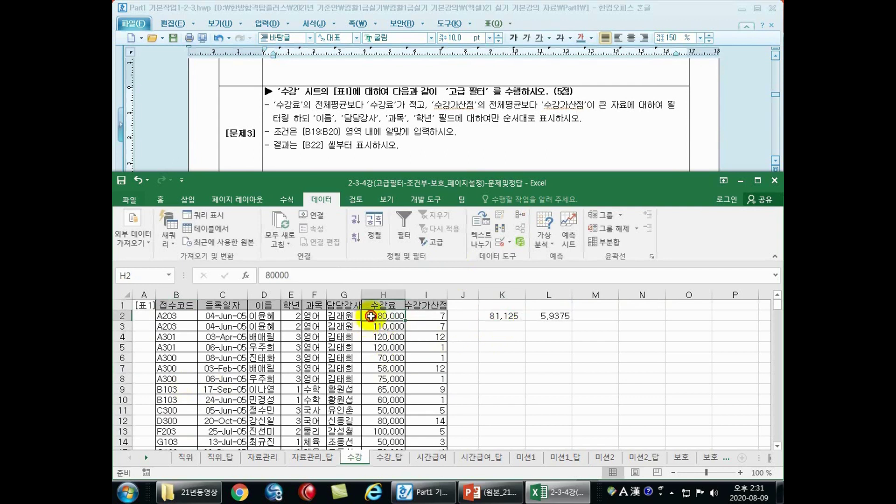
left_click(546, 317)
left_click_drag(389, 316, 430, 314)
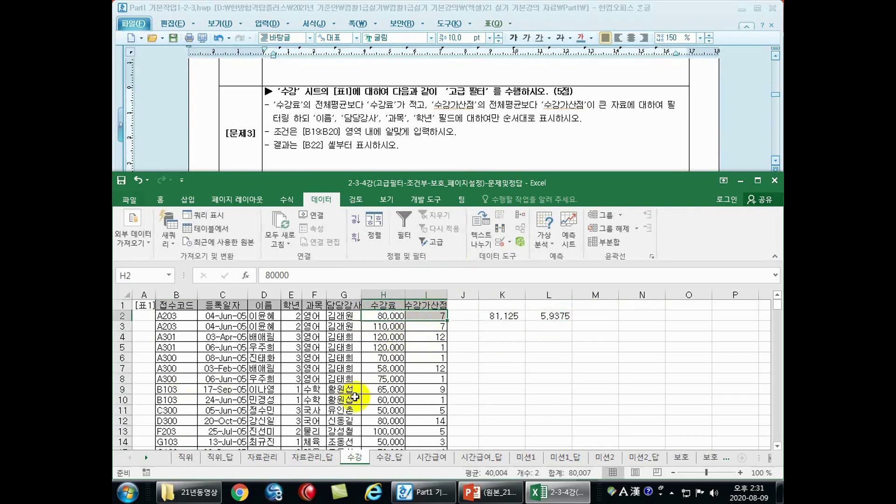
Step: Review the criteria formula in B20 and the required output fields of 문제3 in the Hangul document
scroll(250, 416, "down", 4)
left_click(171, 382)
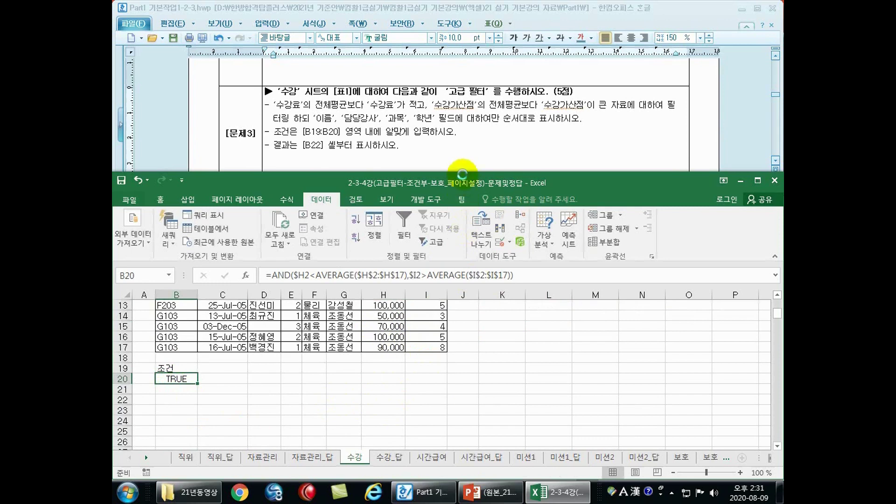
left_click(306, 117)
left_click_drag(306, 116, 375, 120)
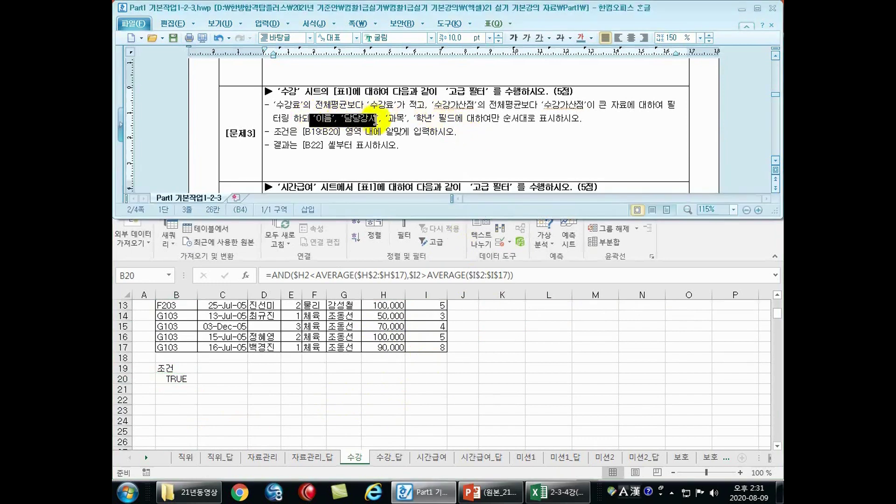
left_click(343, 119)
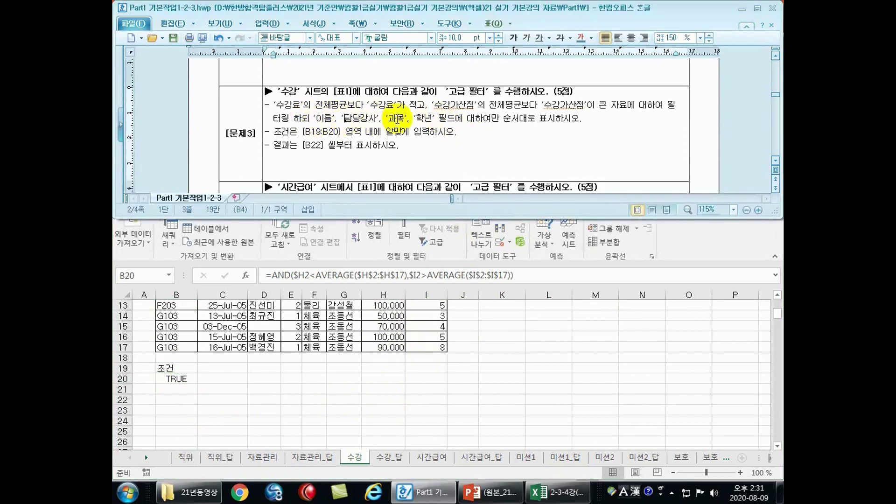
Step: Back in Excel, copy the 이름 and 담당강사 headers of the 수강 table to B22:C22
key("alt+Tab")
scroll(379, 327, "up", 4)
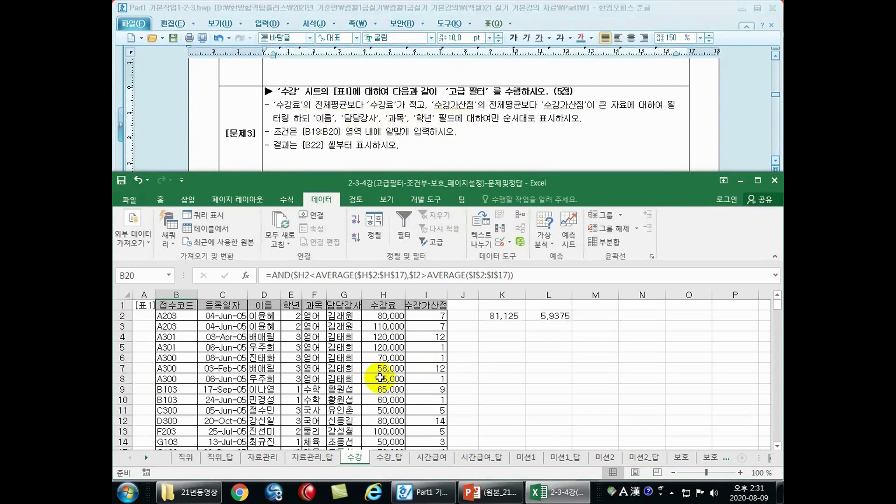
left_click(264, 305)
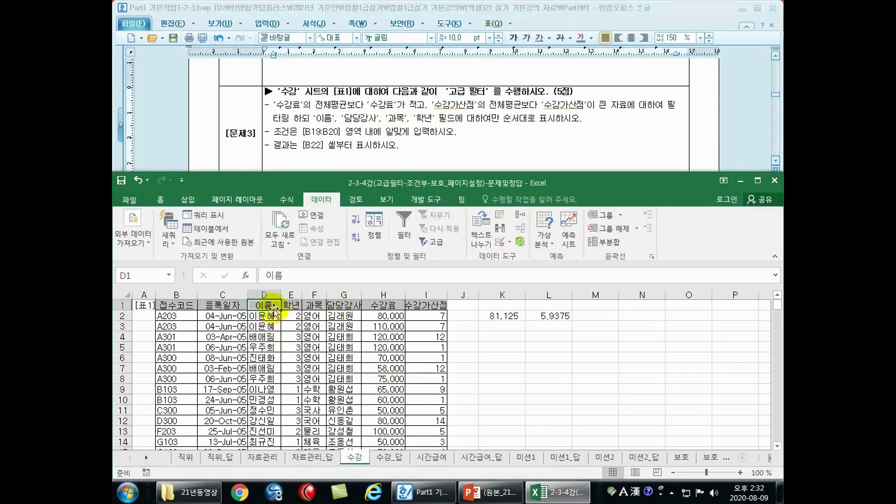
left_click(343, 304, "ctrl")
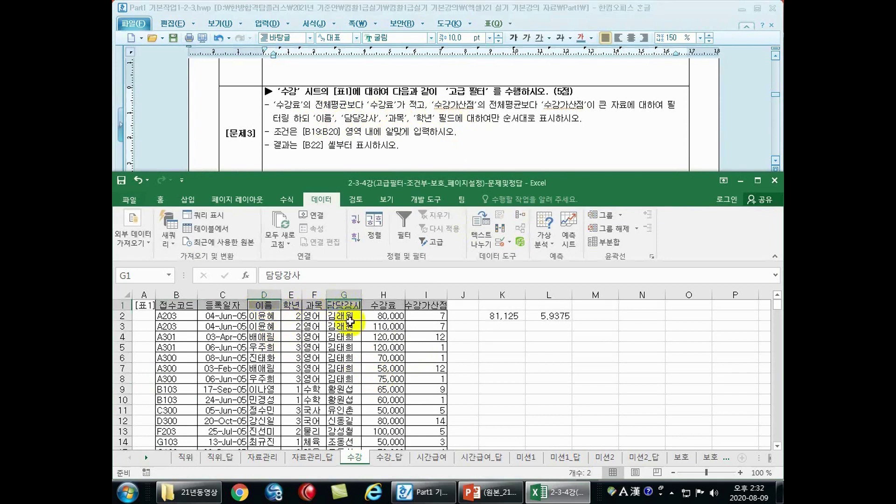
key("ctrl+c")
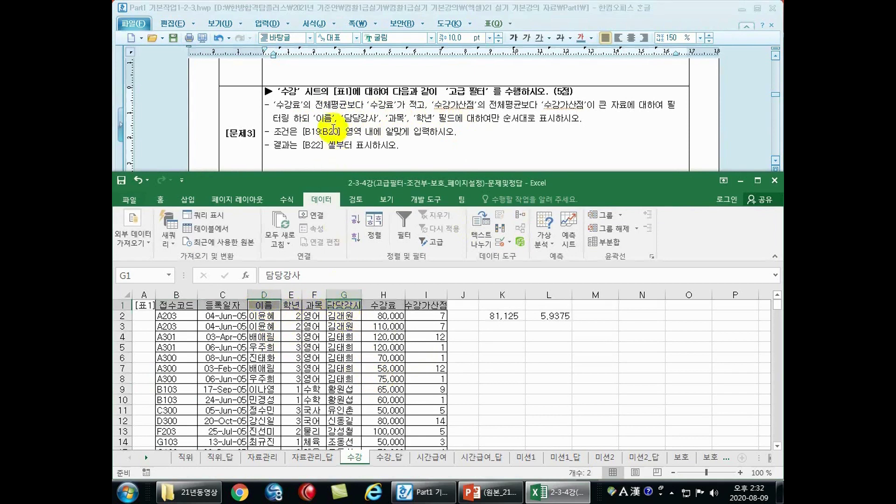
scroll(340, 375, "down", 5)
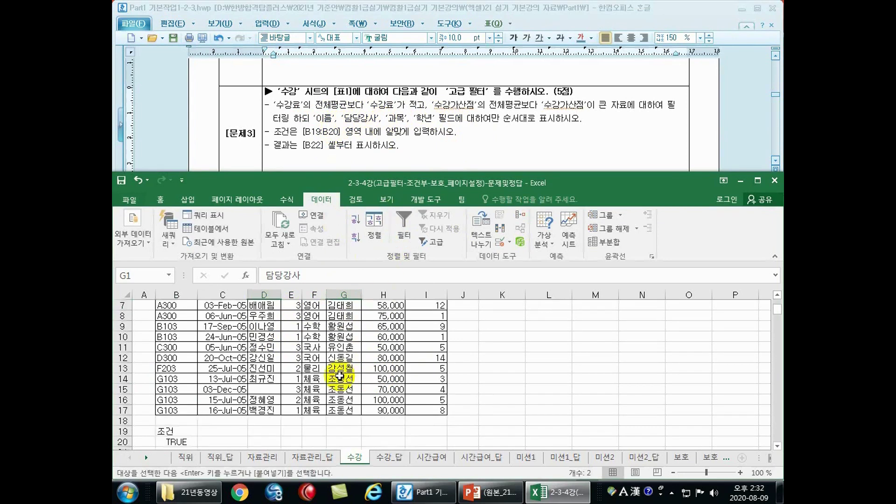
left_click(189, 369)
key("ctrl+v")
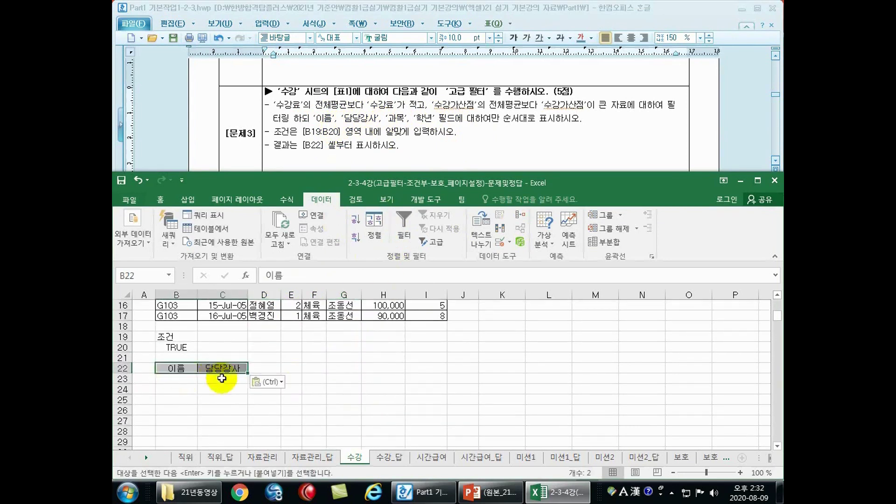
Step: Copy the 과목 header from the table to D22, after the 담당강사 header
left_click(321, 377)
scroll(322, 377, "up", 5)
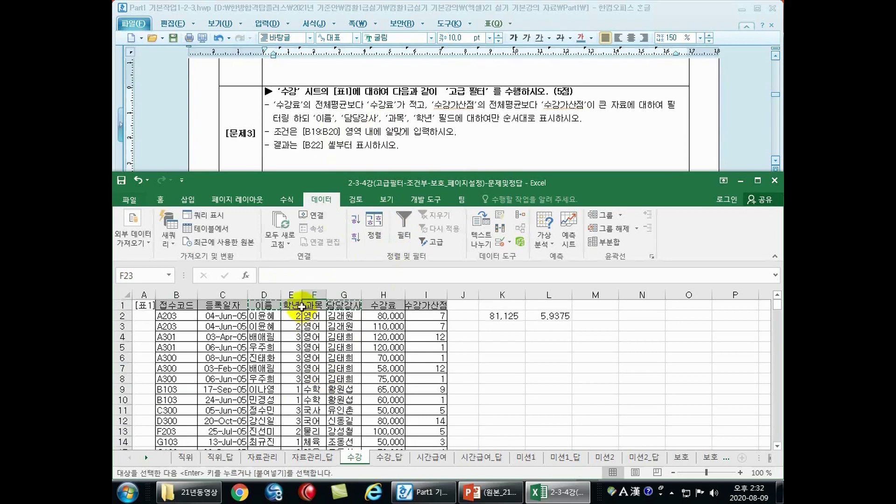
left_click(312, 306)
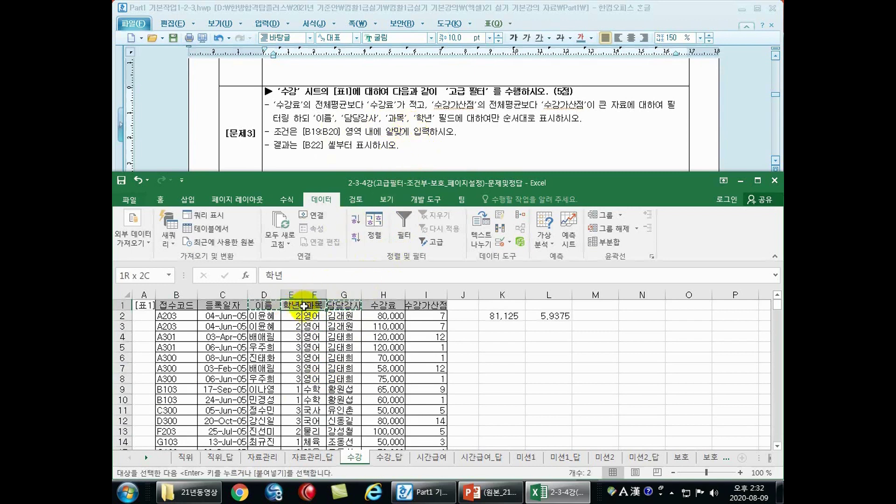
scroll(358, 315, "down", 5)
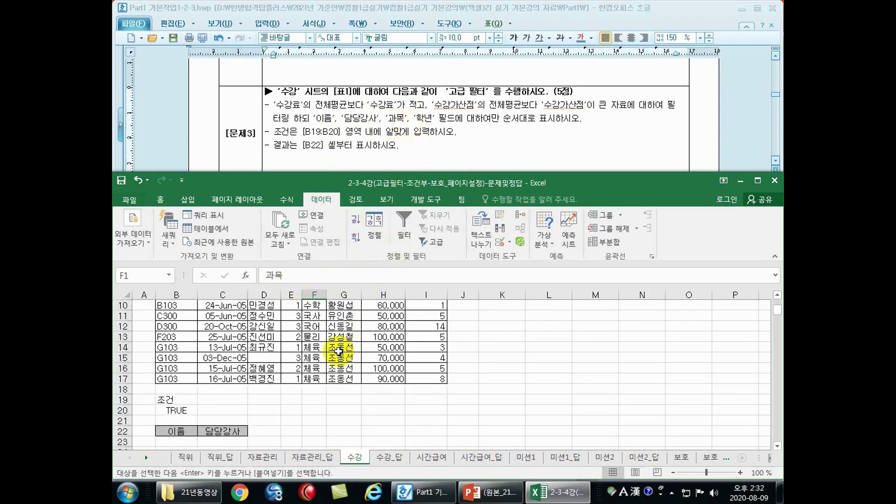
left_click(264, 368)
key("ctrl+v")
Step: Copy the 학년 header from the table to E22 and clear the copy selection
scroll(304, 374, "up", 3)
scroll(304, 373, "up", 2)
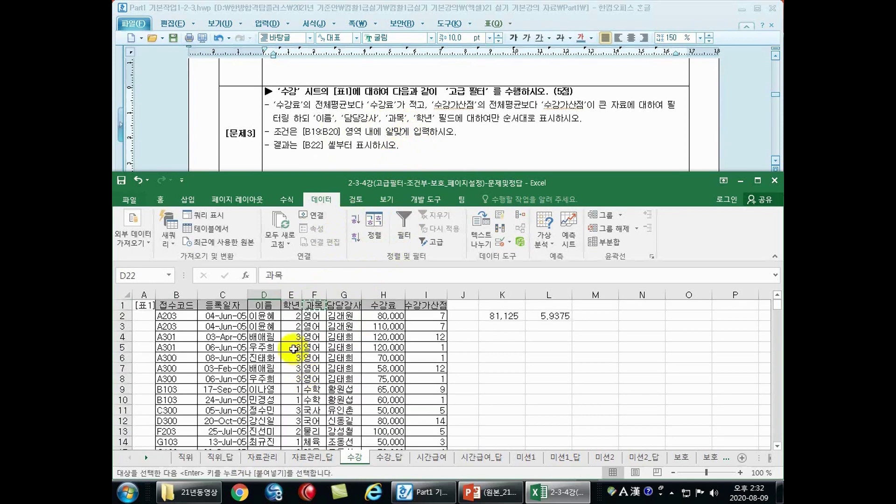
left_click(291, 306)
scroll(326, 327, "down", 4)
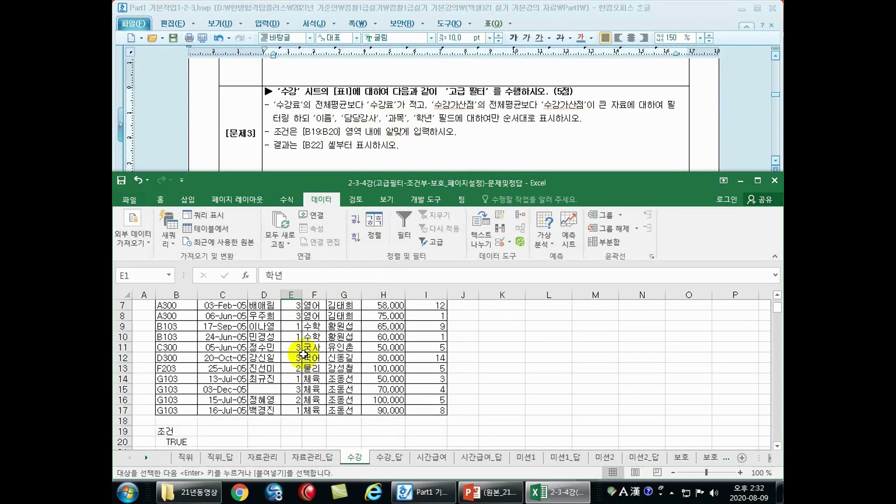
left_click(291, 400)
key("ctrl+v")
left_click(343, 397)
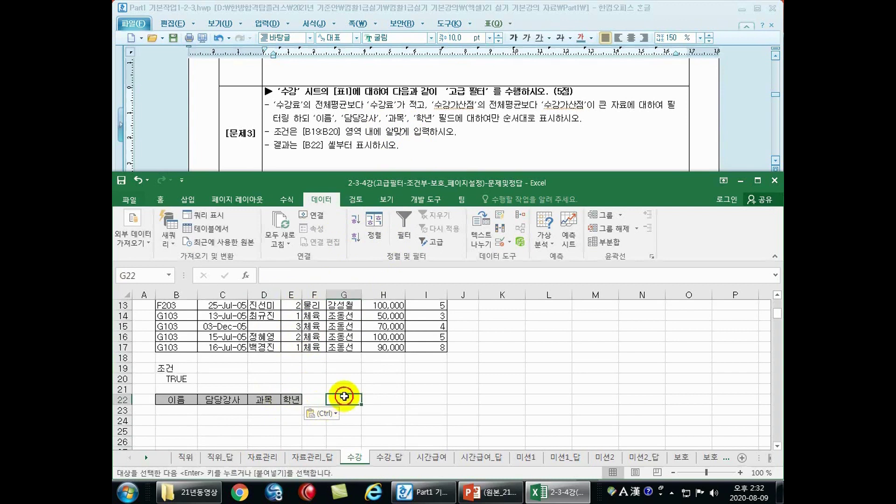
scroll(343, 382, "up", 3)
left_click(344, 369)
scroll(344, 368, "up", 1)
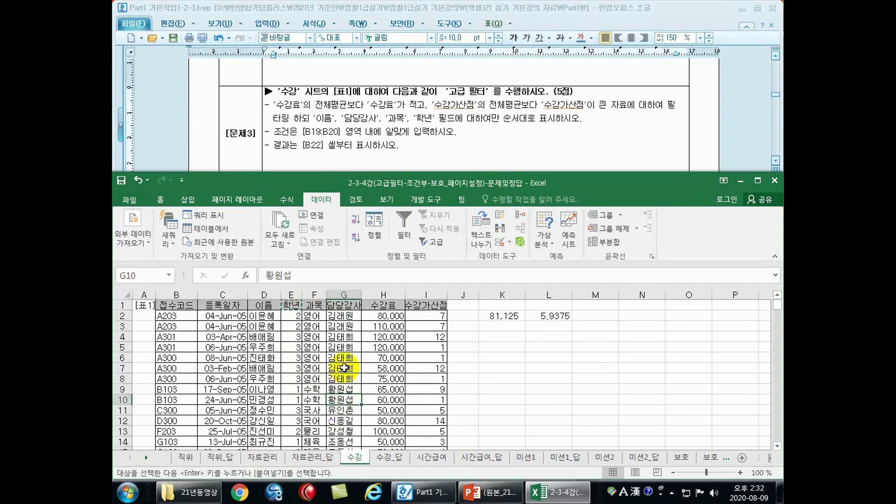
key("Escape")
Step: Enlarge the worksheet window to full screen so the whole table and output headers are in view
left_click(307, 336)
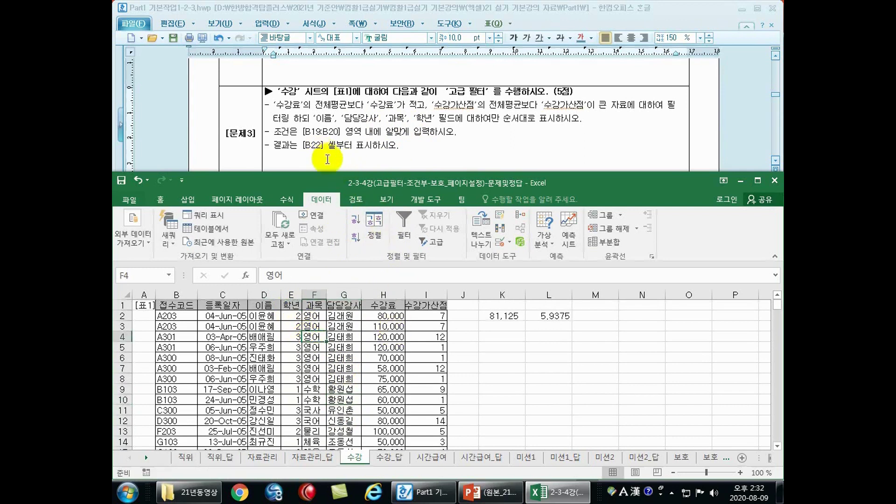
double_click(351, 177)
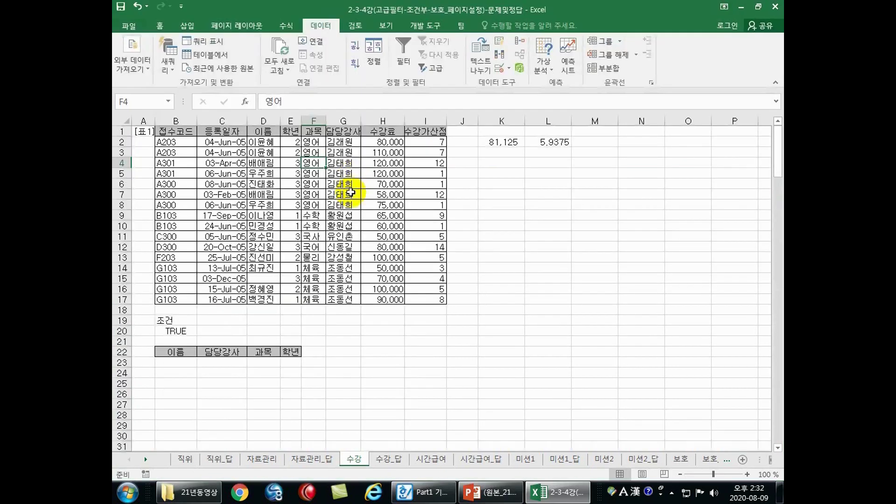
double_click(368, 14)
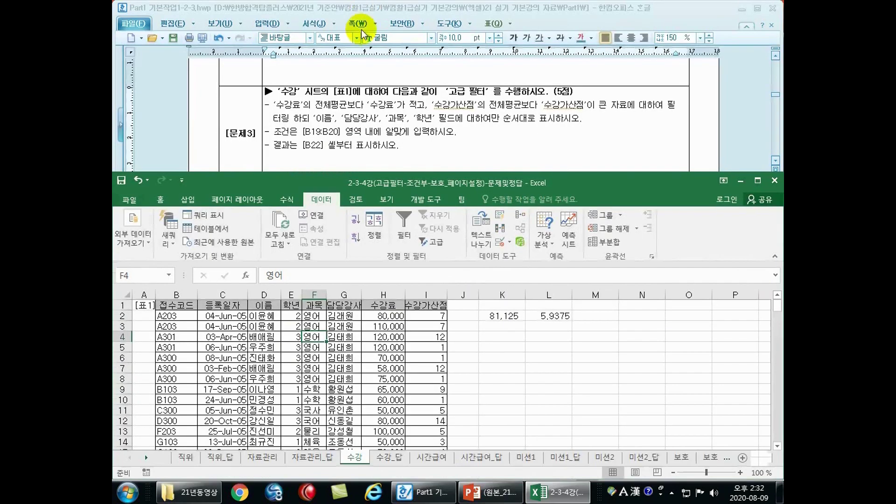
double_click(359, 180)
Step: In B20's criteria formula, remove the dollar sign before H2, put it back and commit the formula
left_click_drag(175, 320, 177, 331)
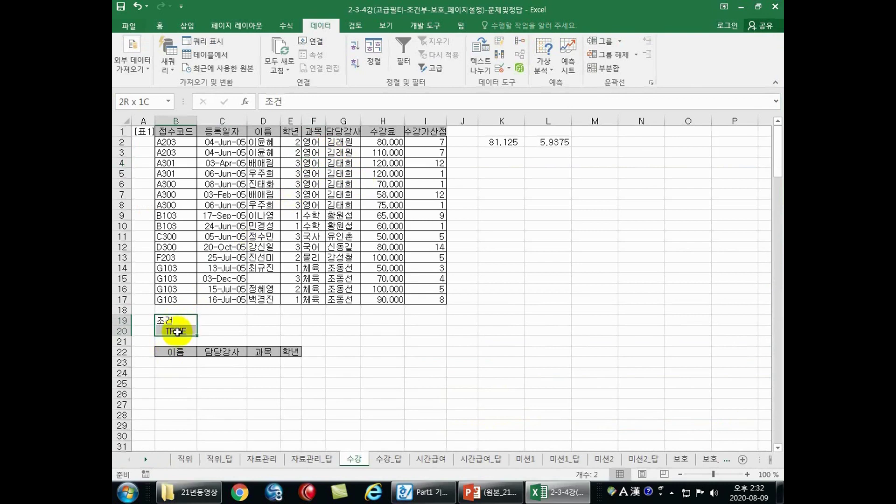
left_click(176, 331)
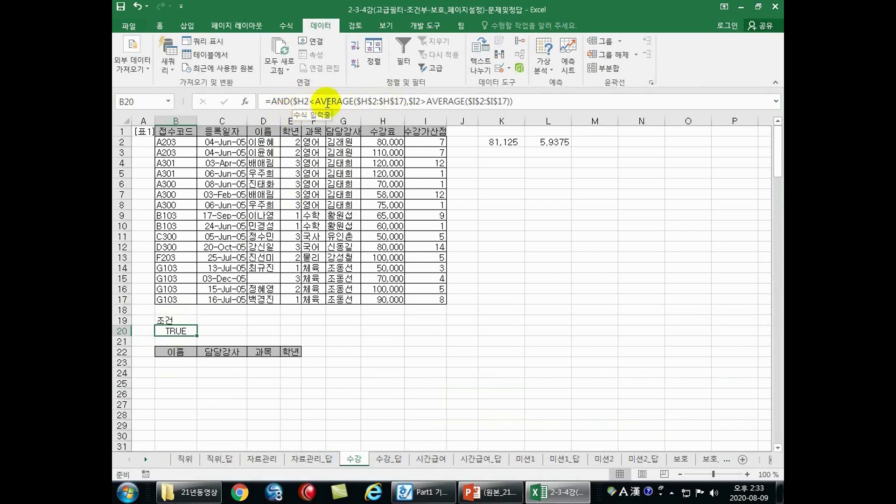
left_click(298, 102)
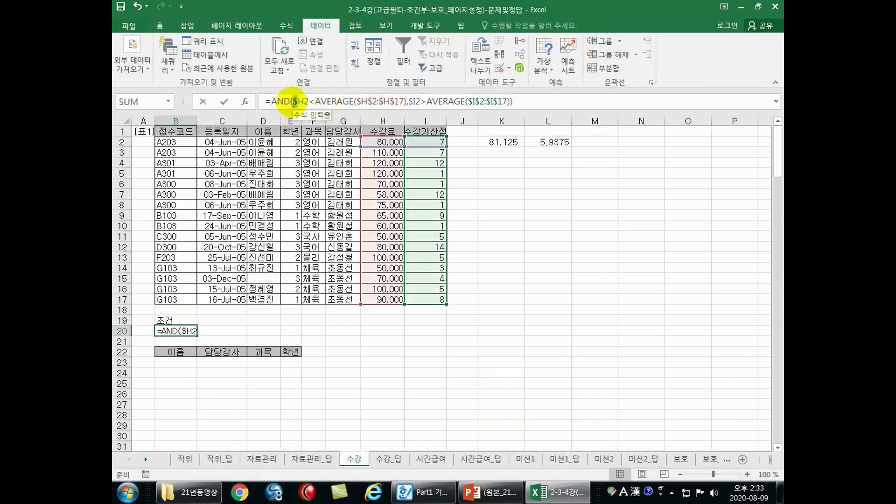
key("BackSpace")
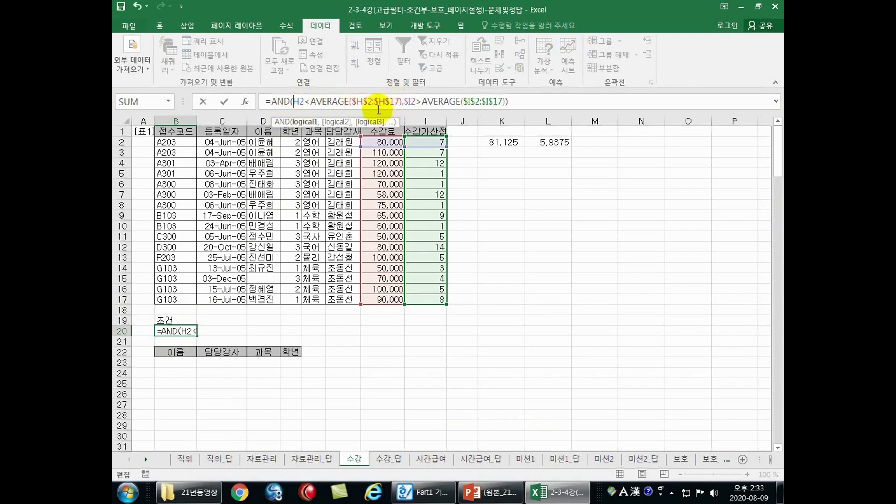
type("$")
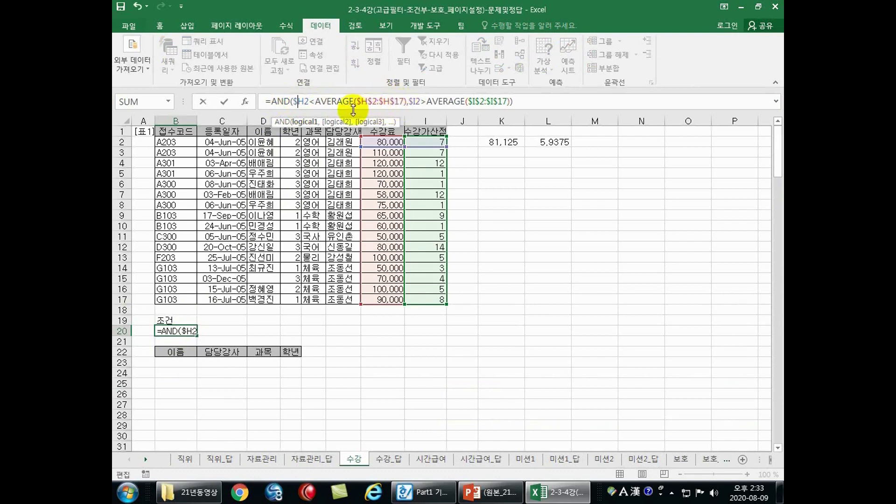
key("Return")
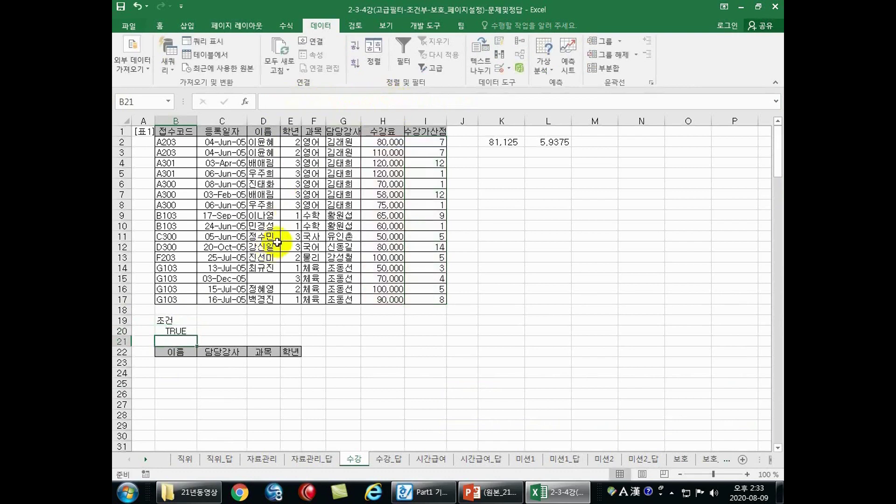
Step: Run an Advanced Filter on B1:I17 with criteria B19:B20, copying the results to the headers in B22:E22
left_click(290, 236)
left_click(432, 70)
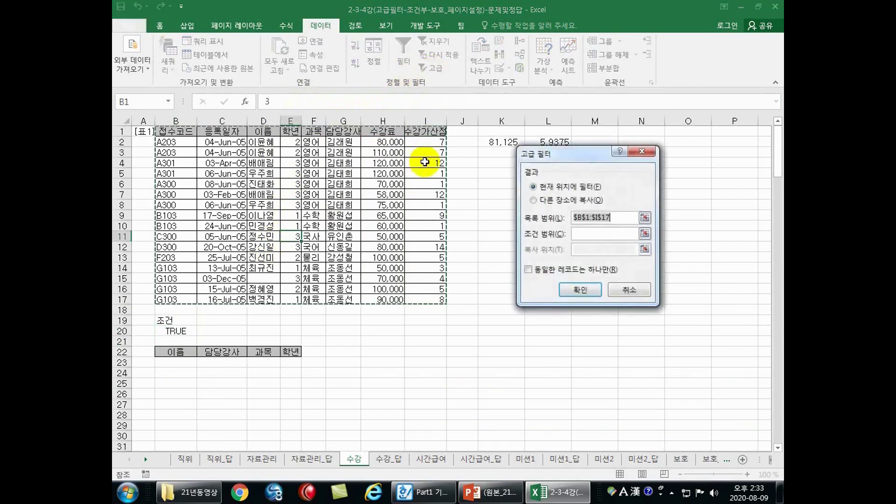
left_click(602, 234)
left_click_drag(180, 320, 180, 332)
left_click(541, 201)
left_click(588, 249)
left_click(170, 353)
left_click_drag(169, 352, 290, 350)
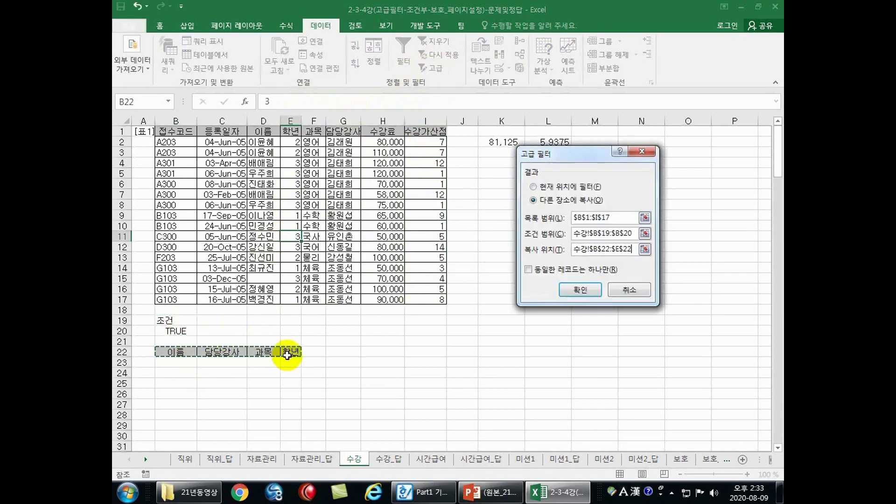
left_click(579, 289)
left_click(315, 366)
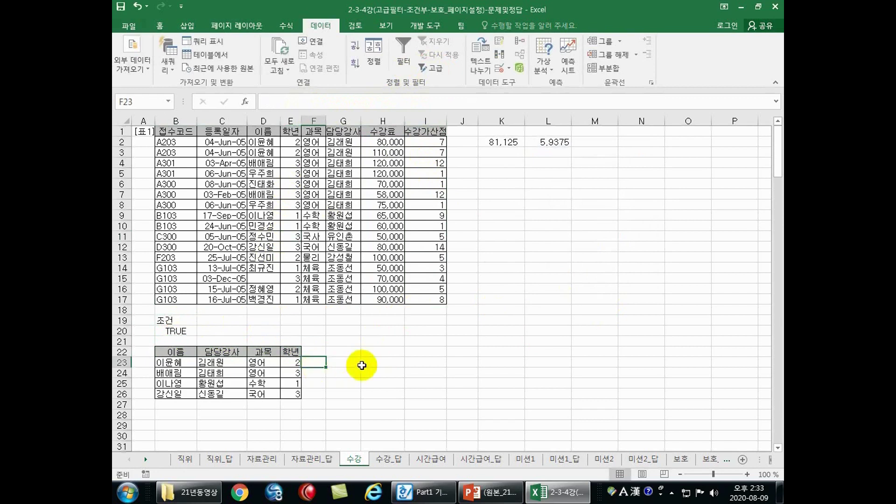
Step: Delete the helper average formulas in K2:L2
left_click_drag(487, 140, 551, 140)
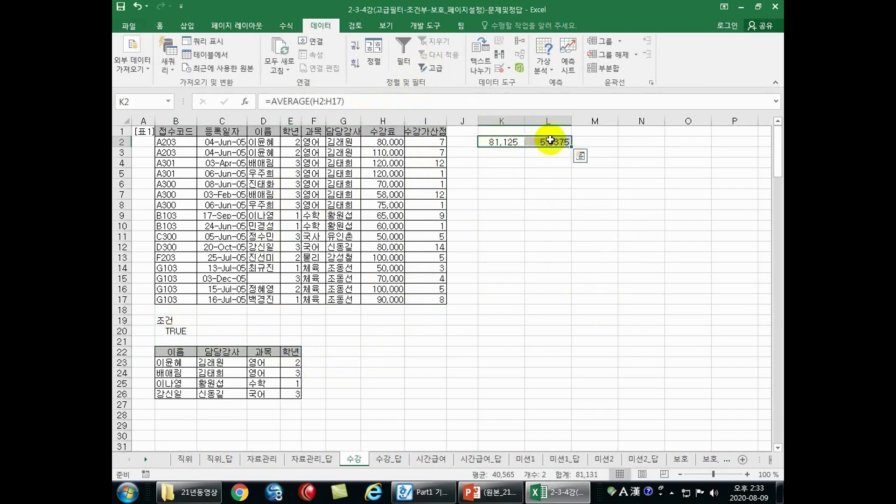
key("Delete")
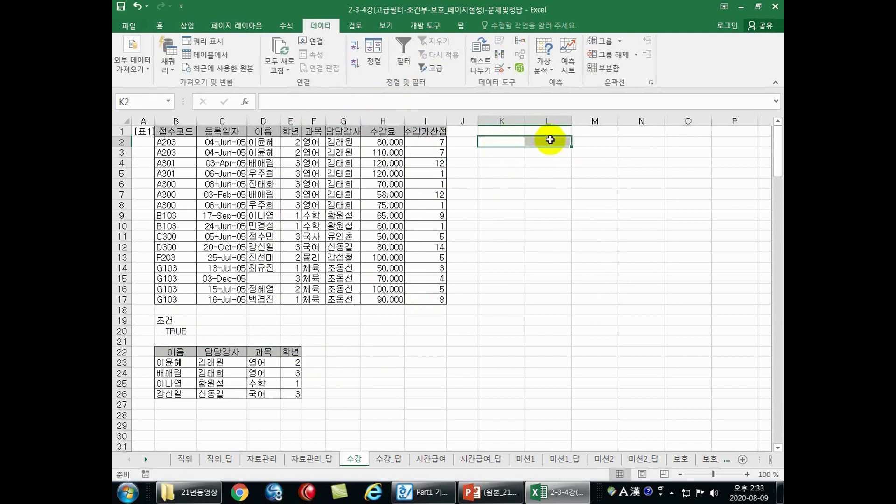
left_click(547, 155)
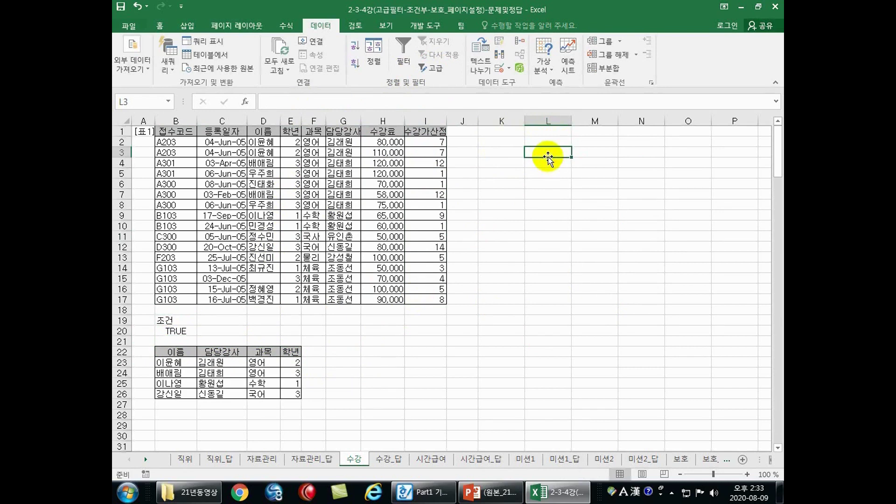
left_click(355, 348)
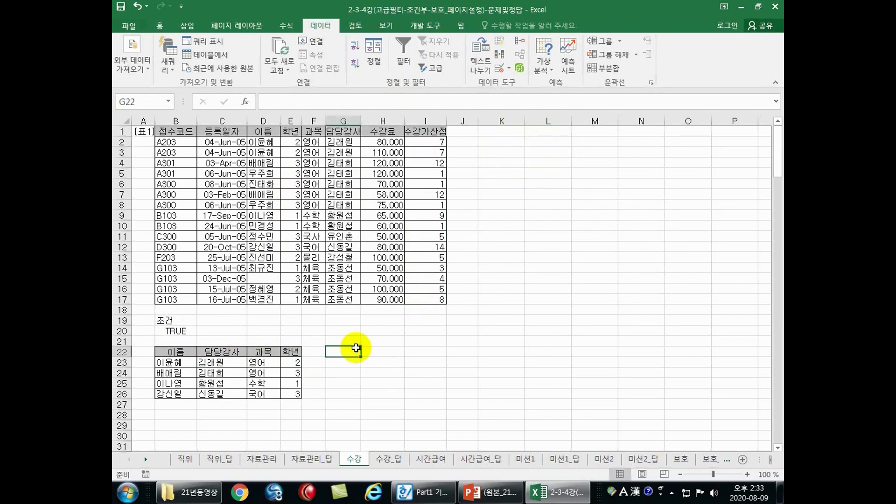
Step: Open the 수강_답 answer sheet and examine both average conditions in B20's criteria formula
left_click(389, 459)
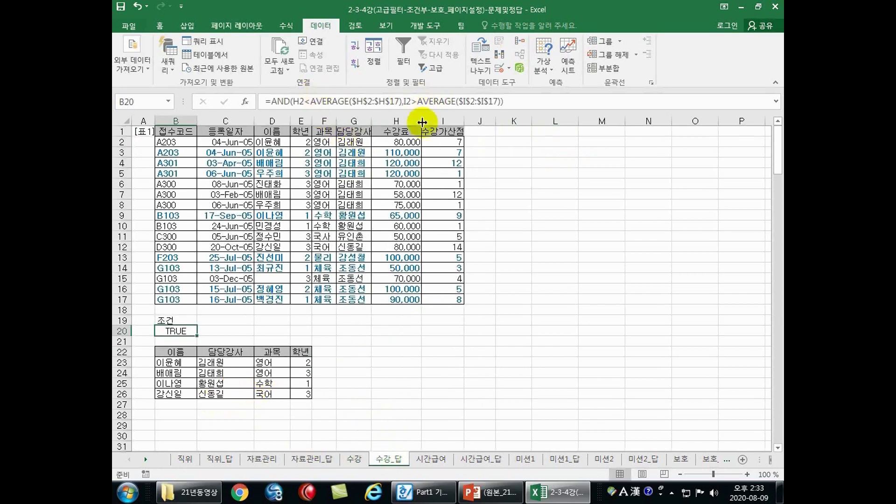
left_click(292, 101)
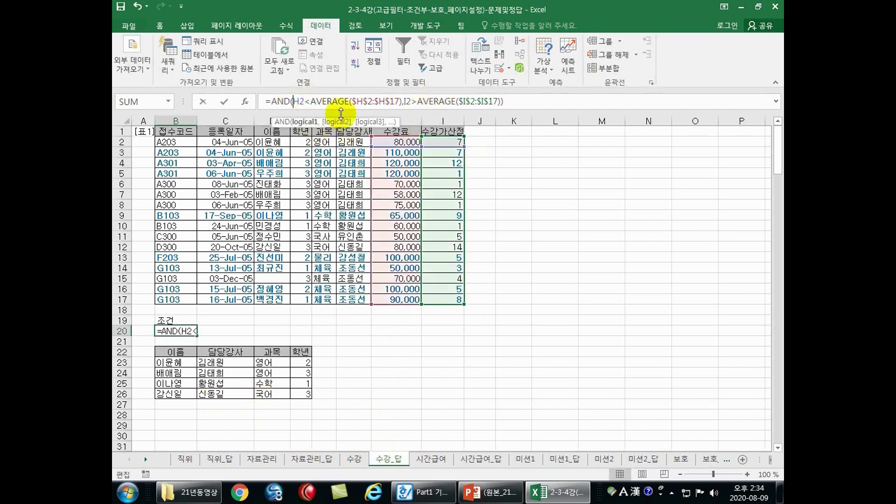
left_click(406, 101)
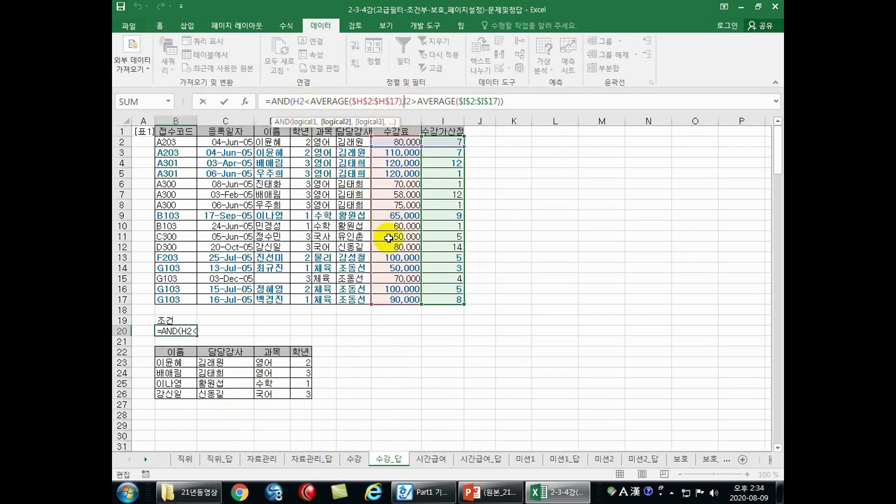
Step: Switch to PowerPoint, present the 고급 필터 문제2 slide full screen, and review its notes and the 문제3 slide
left_click(483, 487)
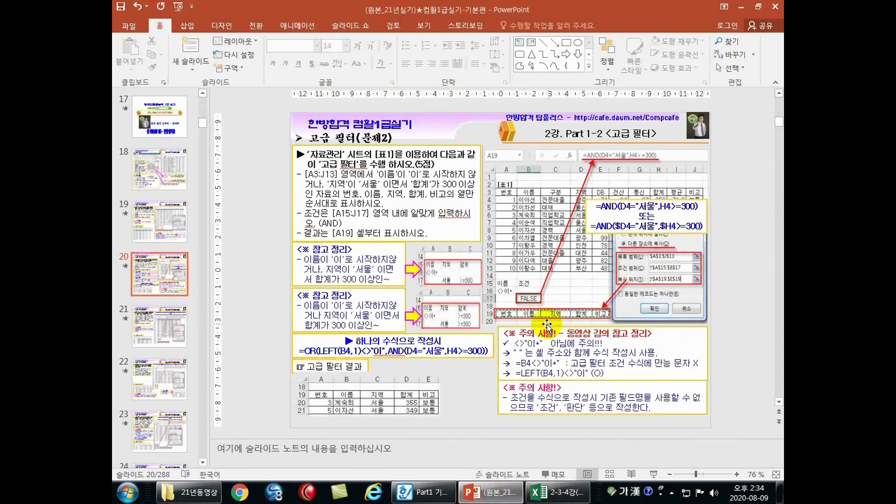
left_click(652, 474)
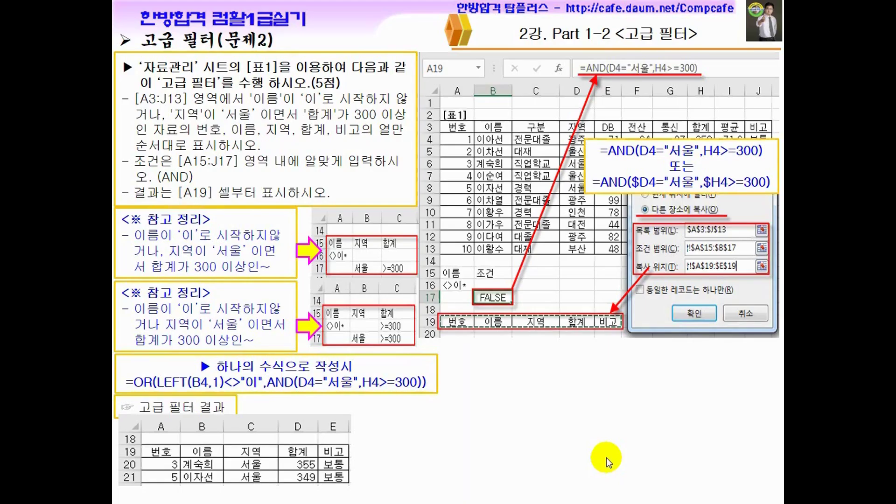
left_click(480, 373)
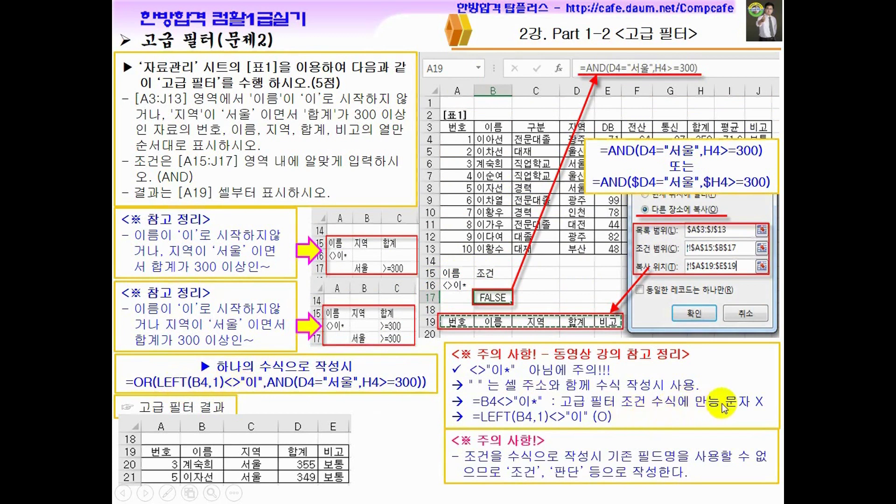
left_click(401, 376)
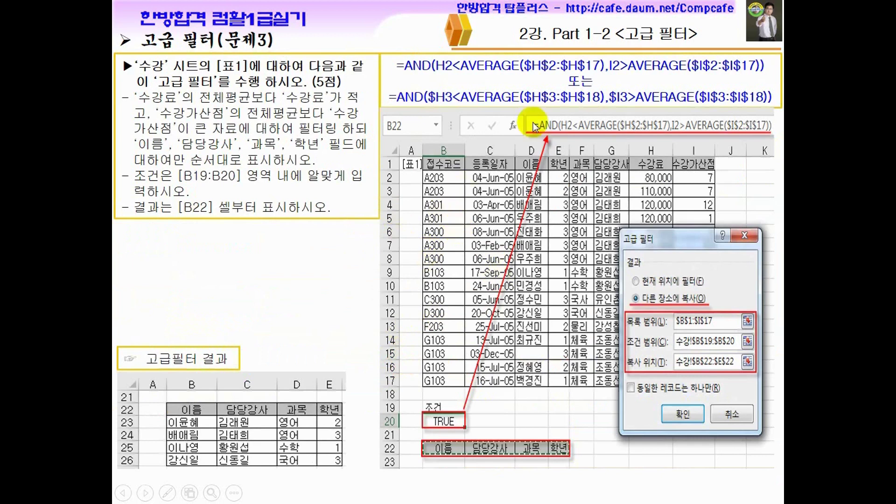
left_click(526, 181)
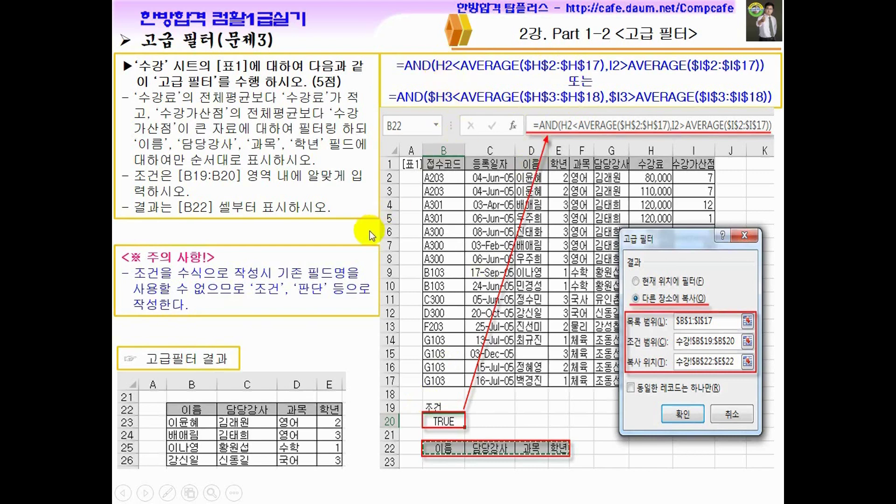
Step: Leave the slide show and show the Hangul exercise document at 문제4 above a reduced Excel window
key("super")
left_click(554, 493)
left_click(441, 492)
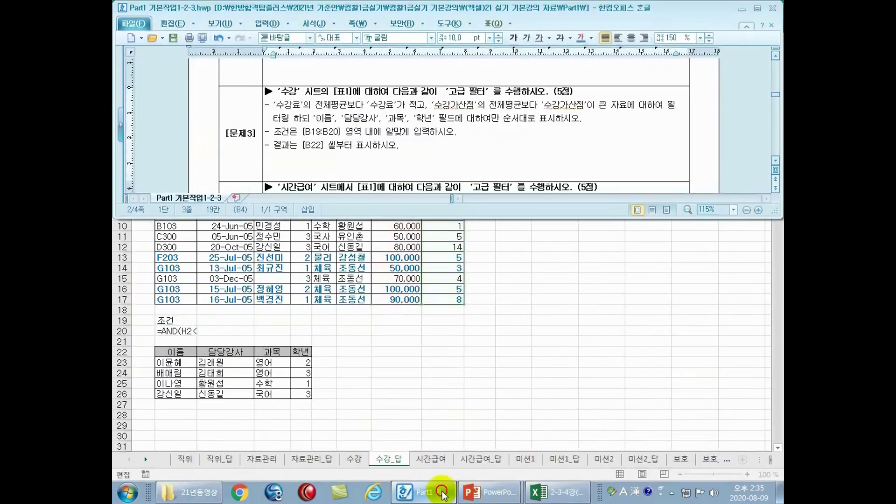
left_click(392, 386)
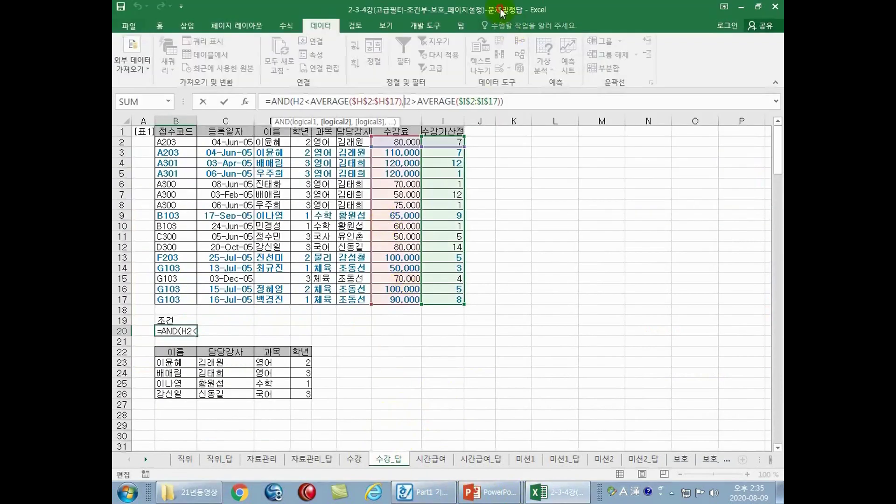
key("alt+Tab")
scroll(418, 158, "down", 3)
left_click(418, 159)
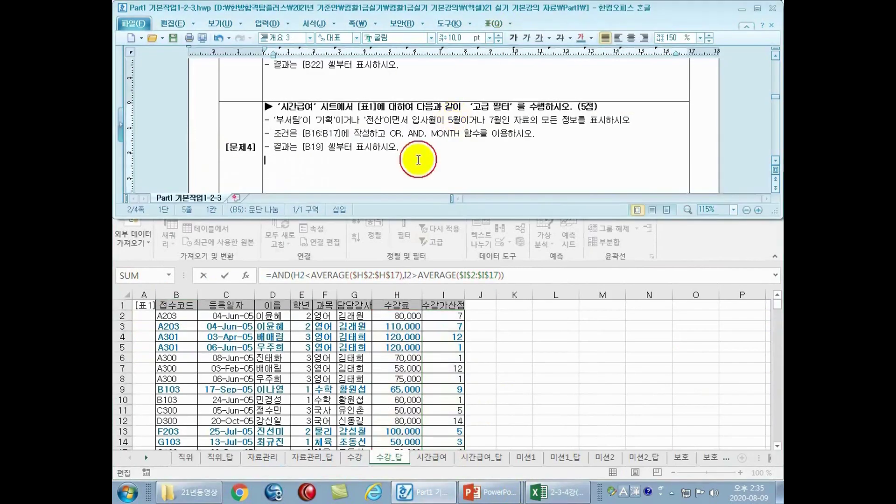
left_click(421, 134)
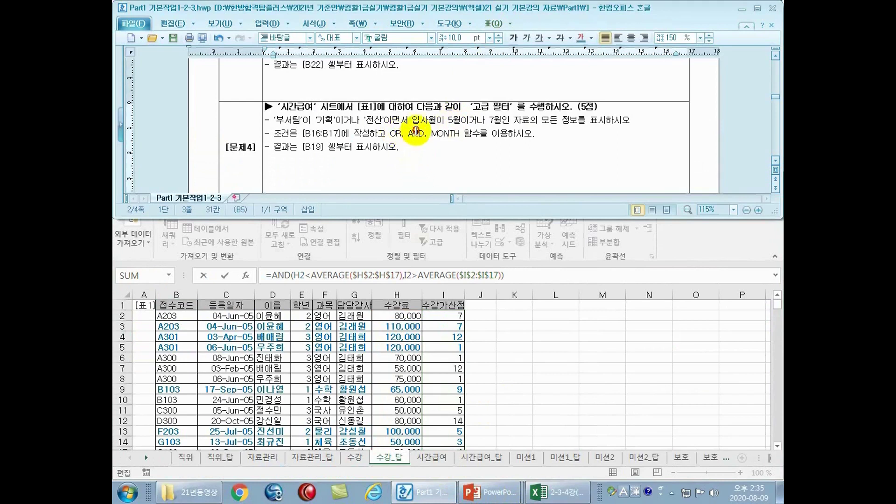
Step: Return to the Excel workbook, end the B20 formula edit and open the 시간급여 sheet
left_click(484, 334)
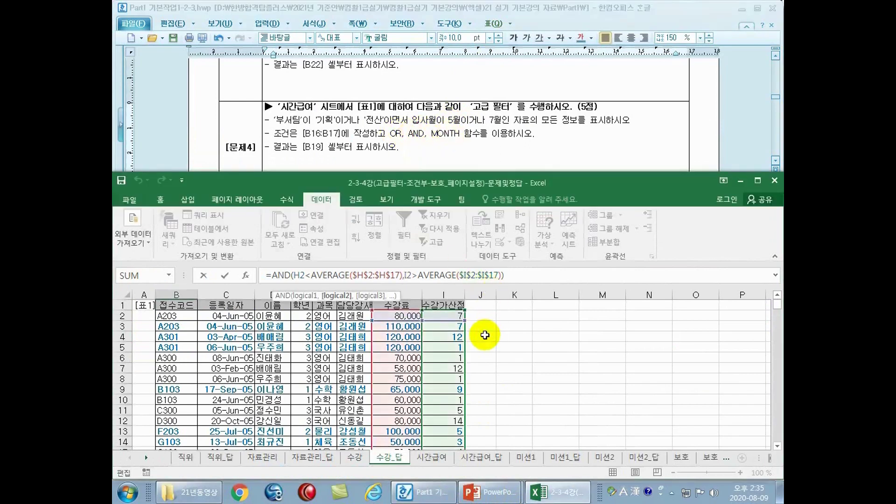
scroll(484, 334, "down", 2)
left_click(485, 335)
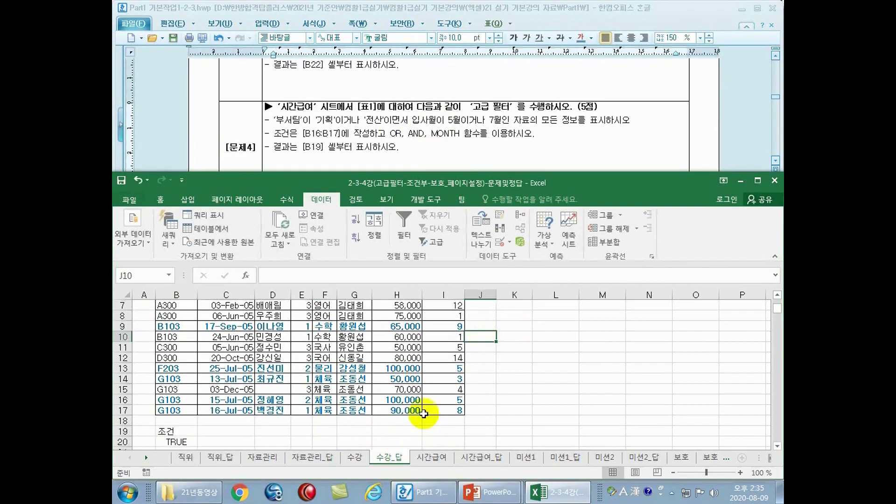
left_click(443, 461)
left_click(375, 419)
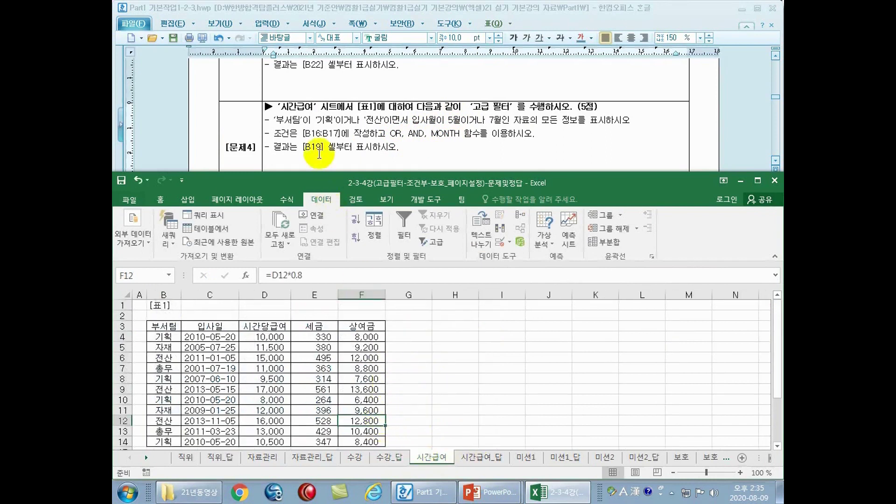
Step: Review 문제4's criteria range B16:B17 and the OR and AND functions it requires against the cells below the table
left_click_drag(311, 133, 341, 132)
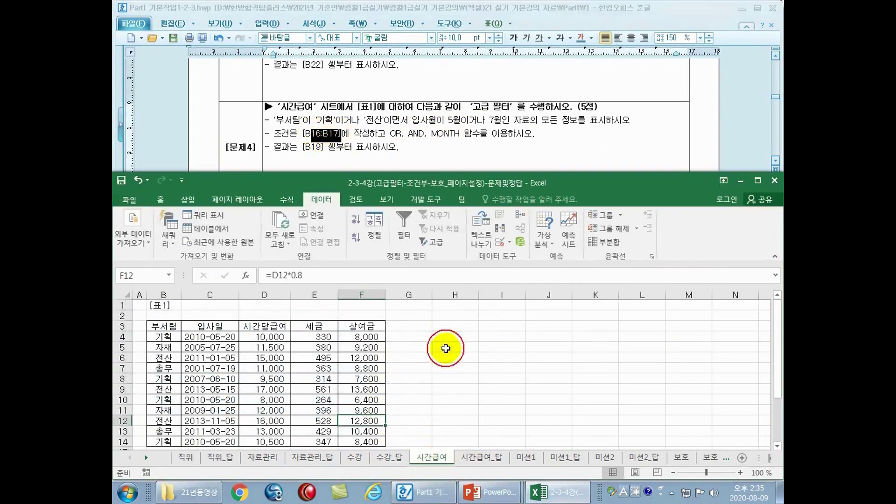
scroll(446, 348, "down", 3)
left_click(208, 371)
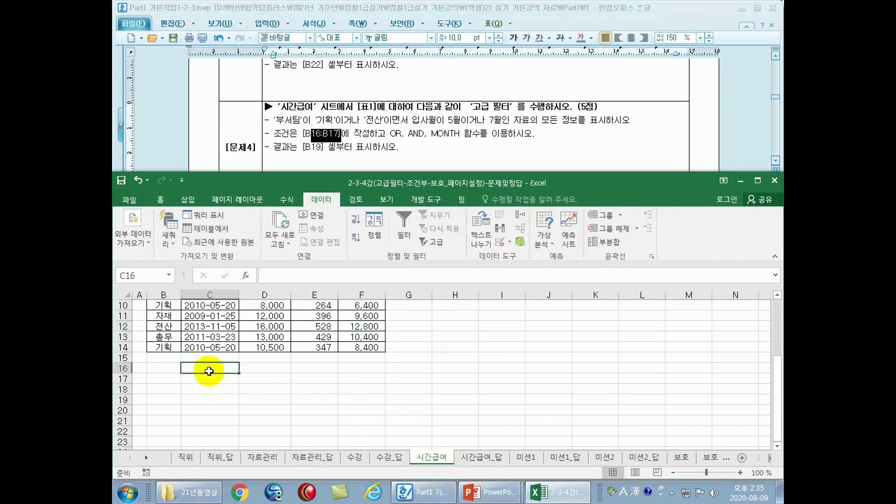
left_click_drag(209, 371, 208, 383)
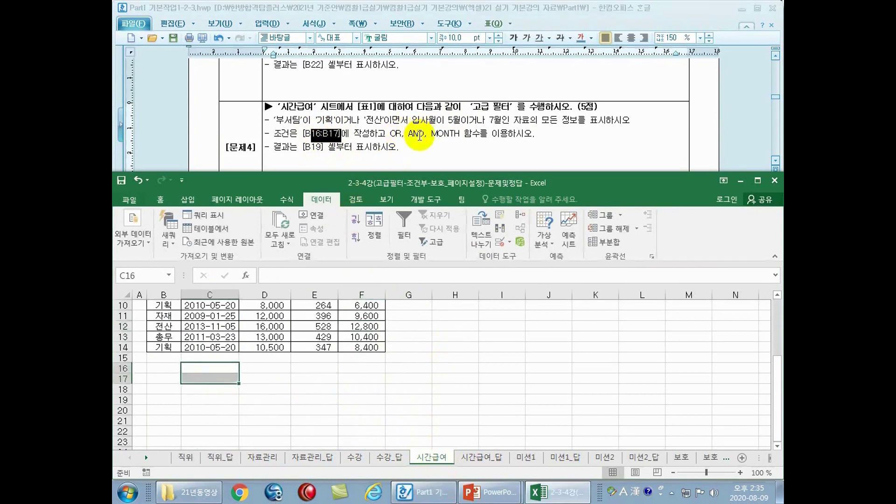
left_click_drag(427, 134, 390, 134)
key("alt+Tab")
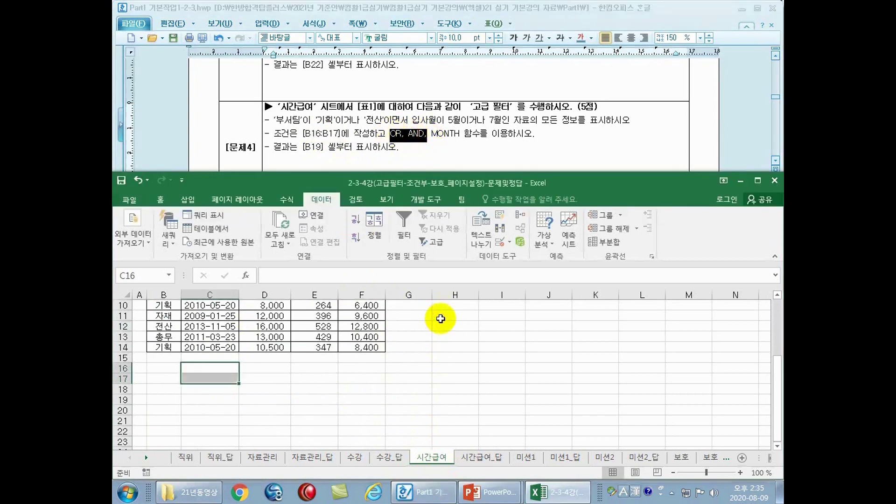
left_click(427, 342)
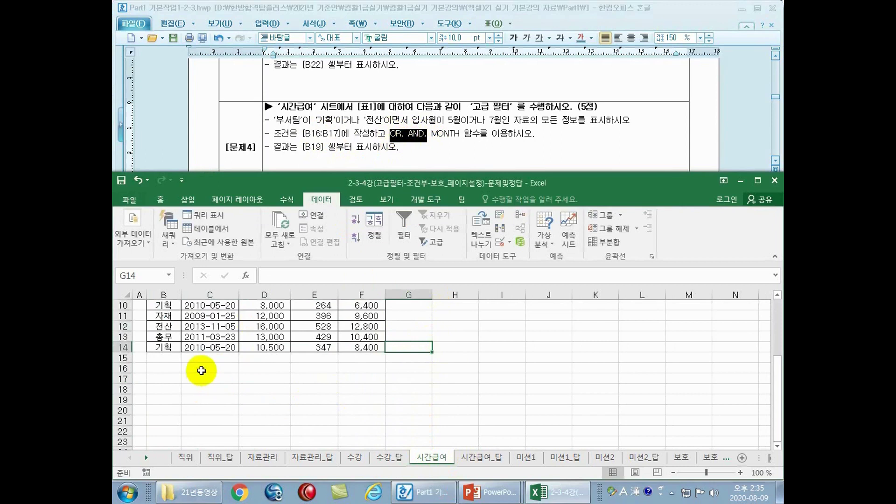
Step: Enter the criteria header 부서팀 in C16, correcting the entry from Latin letters to Korean
left_click(208, 369)
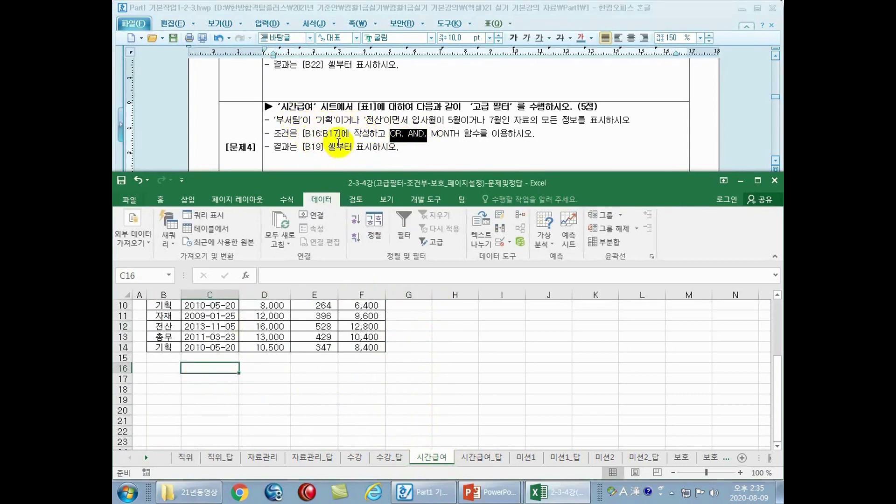
type("QNTJXLA")
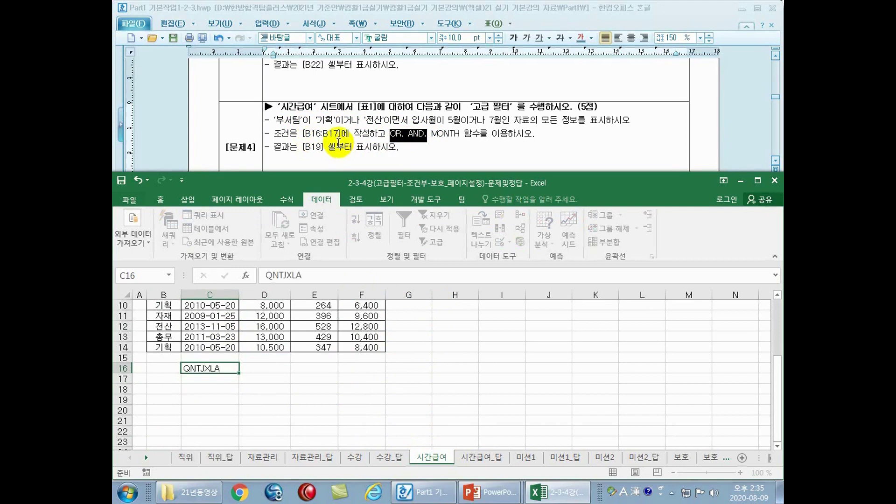
key("Tab")
key("Left")
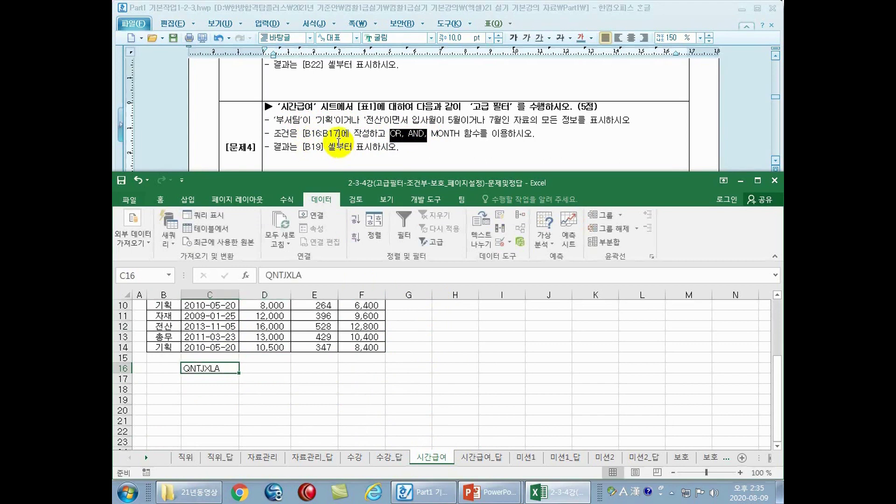
key("Hangul")
type("부")
type("ㄹ")
key("alt+l")
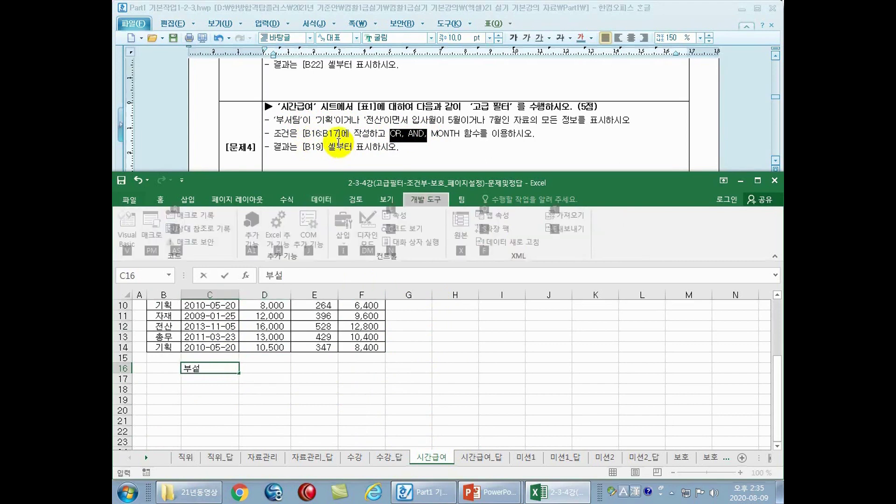
key("Hangul")
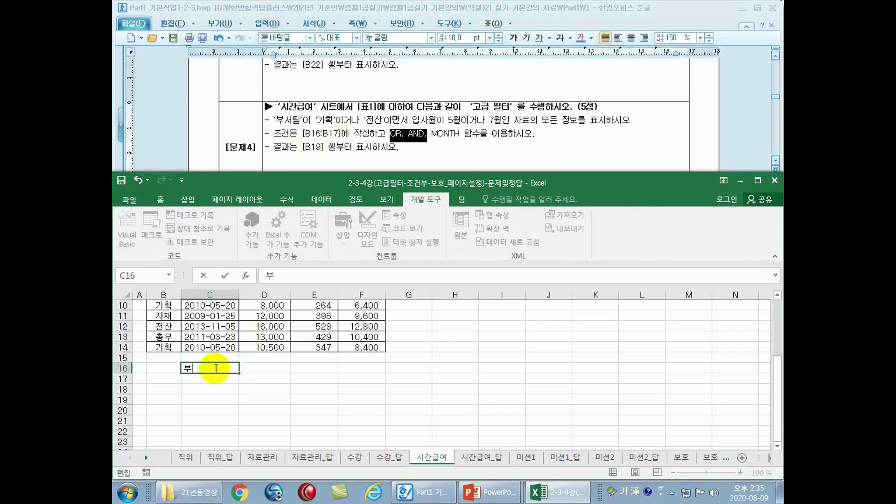
key("Tab")
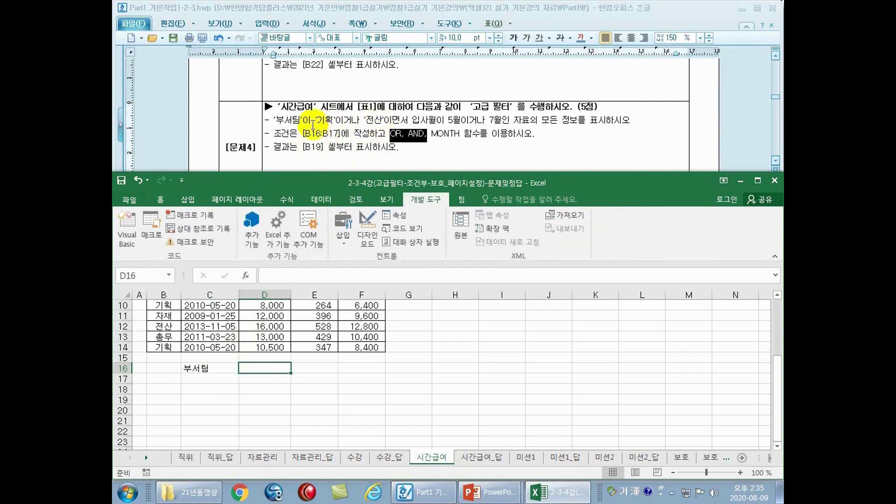
Step: Enter 입사월 as the criteria header in D16
type("입")
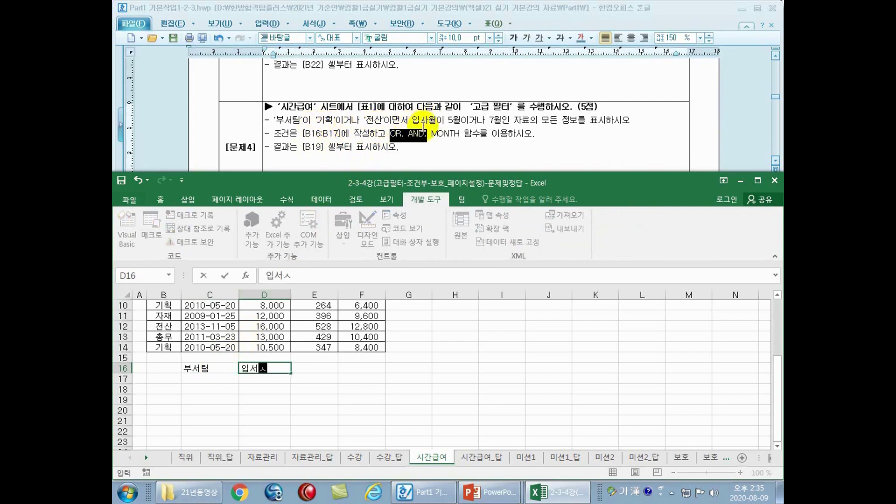
type("사월")
key("Return")
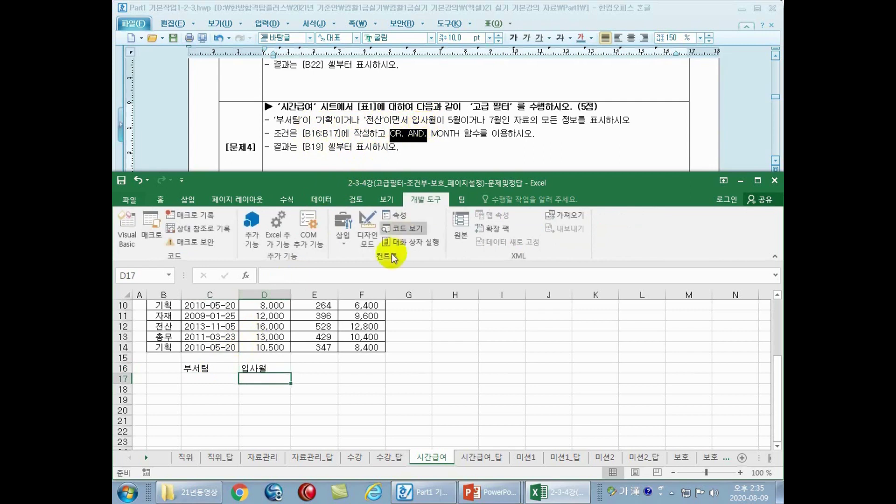
Step: Compare the criteria header in D16 with the field names in row 3 of the table
scroll(269, 345, "up", 3)
left_click(210, 326)
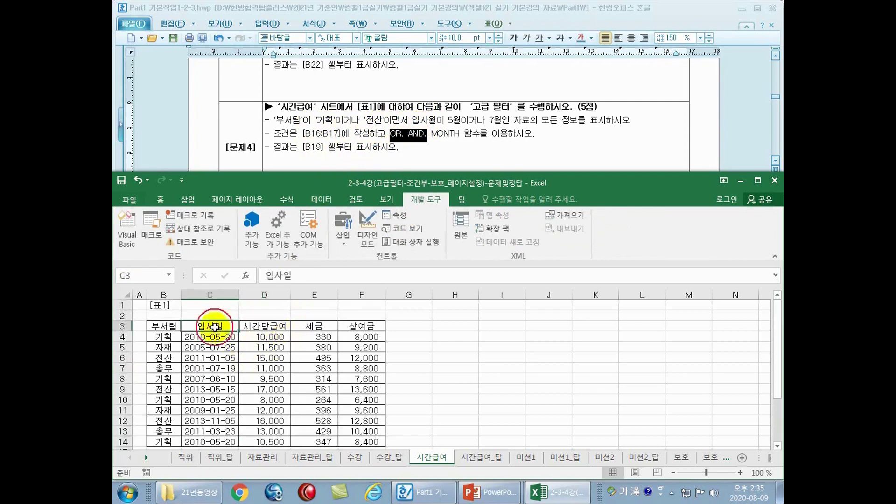
left_click(164, 325)
left_click(212, 326)
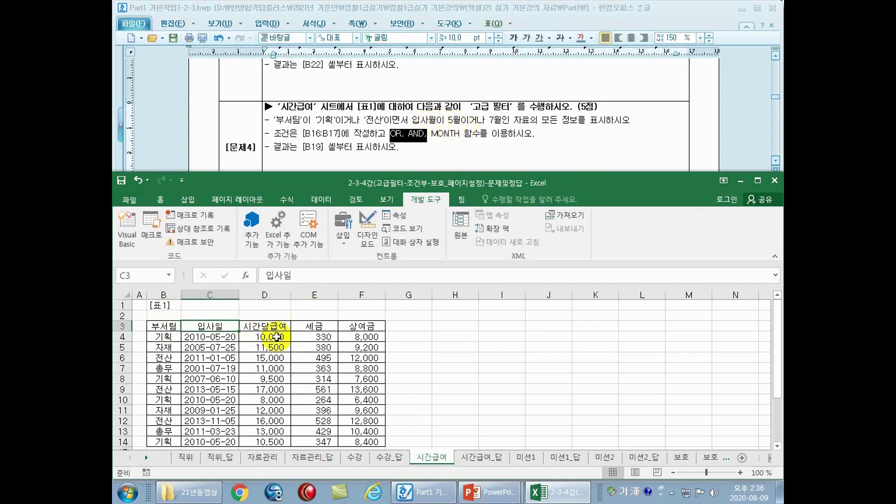
left_click(265, 358)
scroll(267, 359, "down", 2)
left_click(265, 399)
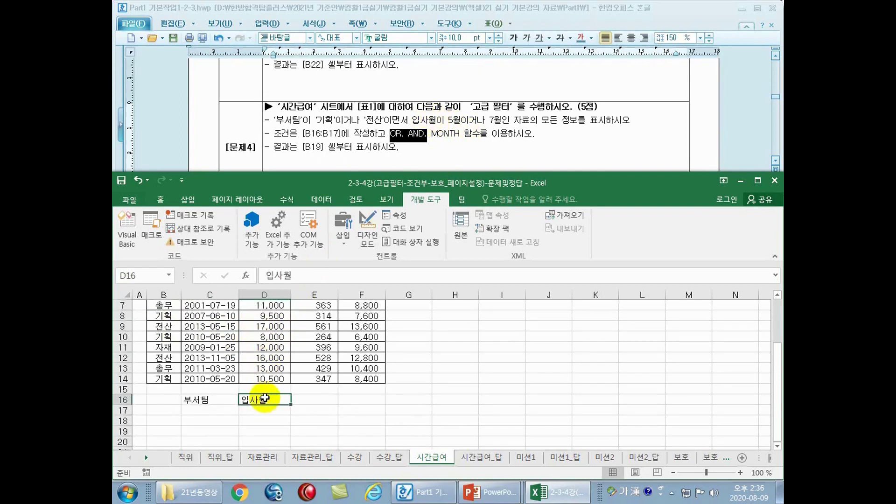
scroll(264, 397, "up", 2)
left_click_drag(160, 329, 306, 326)
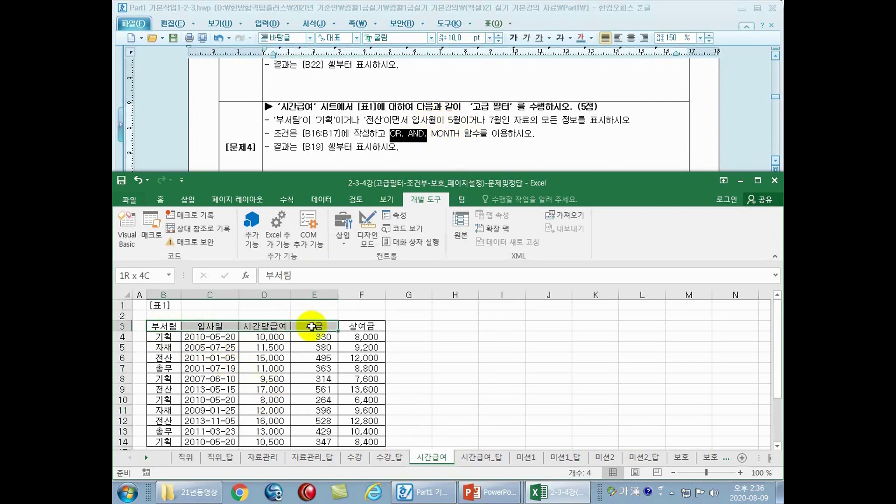
scroll(307, 327, "down", 2)
scroll(307, 328, "down", 2)
Step: Change the criteria header in D16 to 입사일 and compare it with the table header in C3
double_click(252, 369)
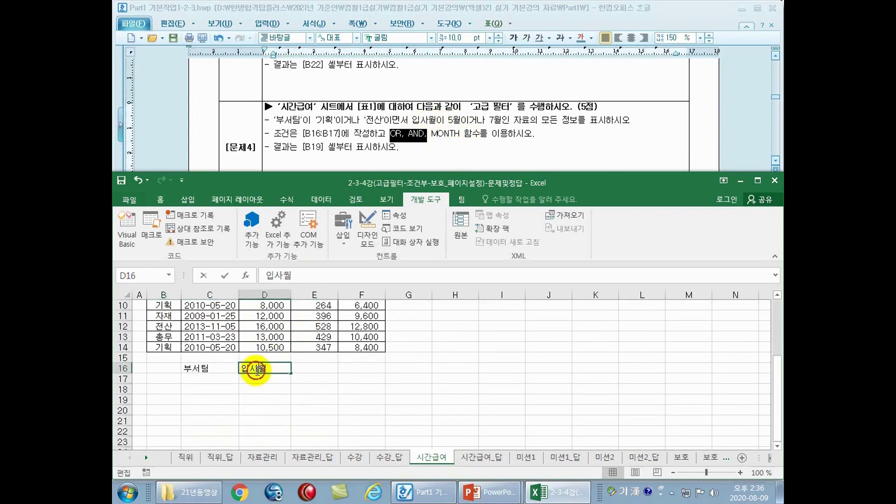
key("Return")
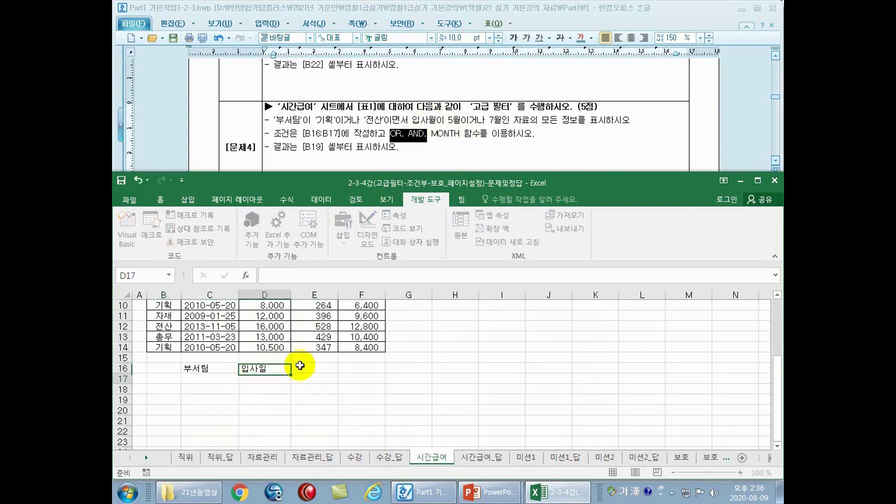
scroll(214, 338, "up", 3)
left_click(210, 326)
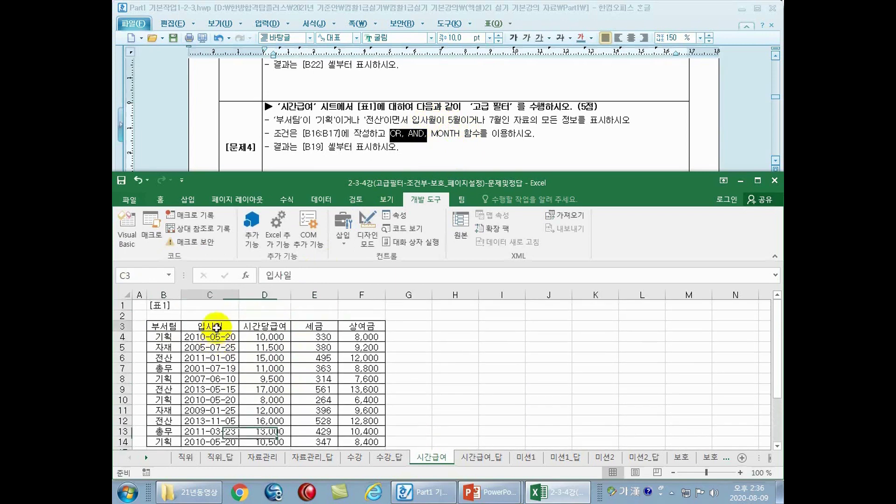
Step: Enter the department criteria 기획 in C17 and 전산 in C18 under the 부서팀 header
scroll(229, 359, "down", 4)
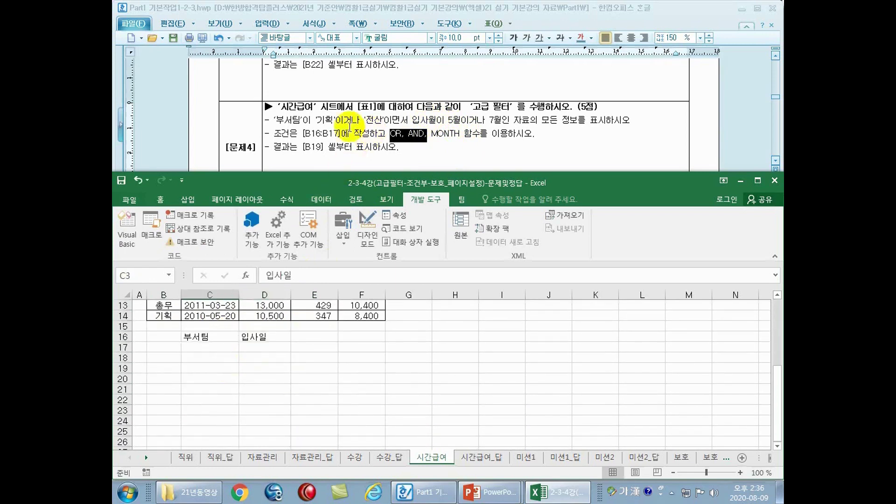
left_click(321, 120)
left_click(376, 120)
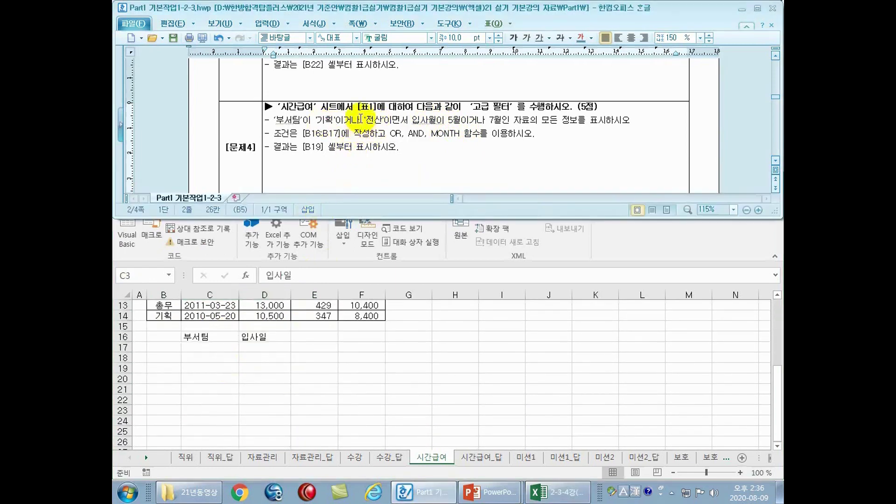
left_click(206, 346)
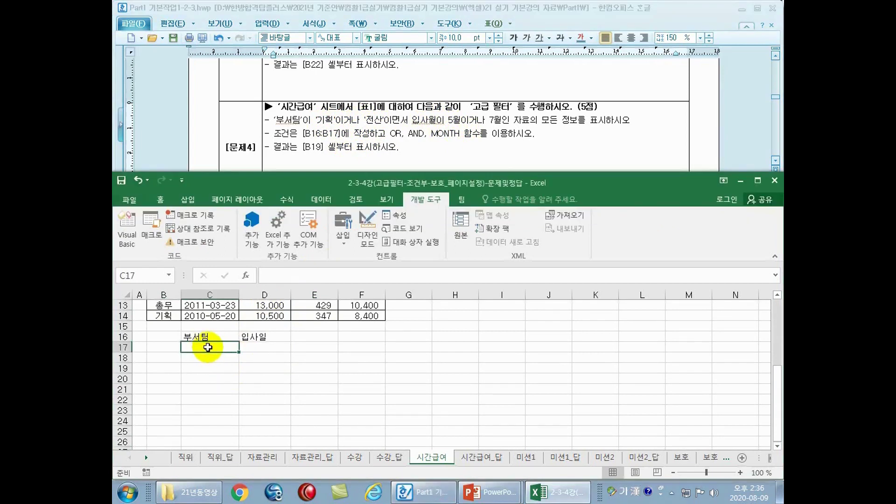
type("기회")
key("Return")
type("전산")
key("Return")
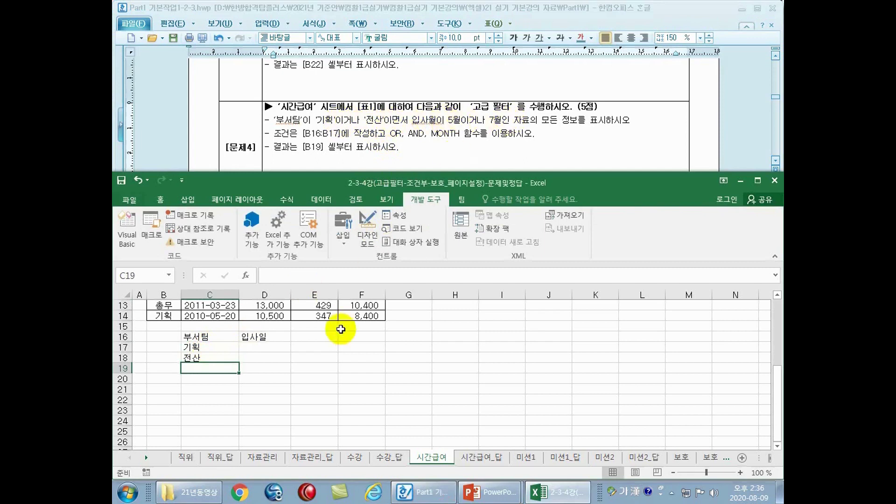
Step: Enter the hire-month criterion =MONTH(C4)=5 in D17, referencing the first hire date in the table
left_click(267, 349)
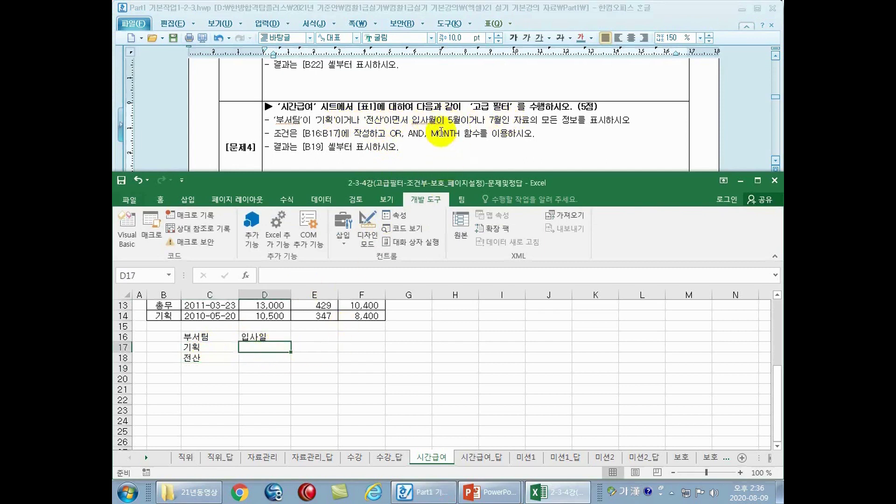
type("=MONTh(")
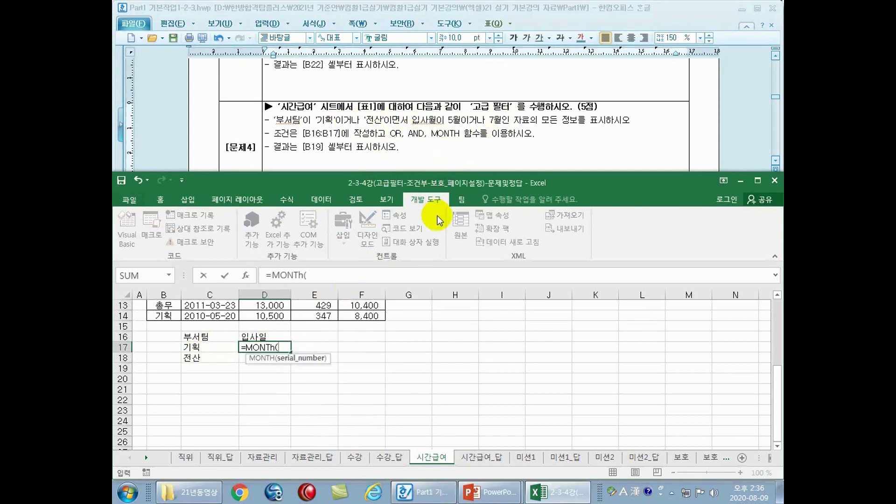
scroll(436, 220, "up", 4)
scroll(294, 327, "up", 4)
left_click(214, 336)
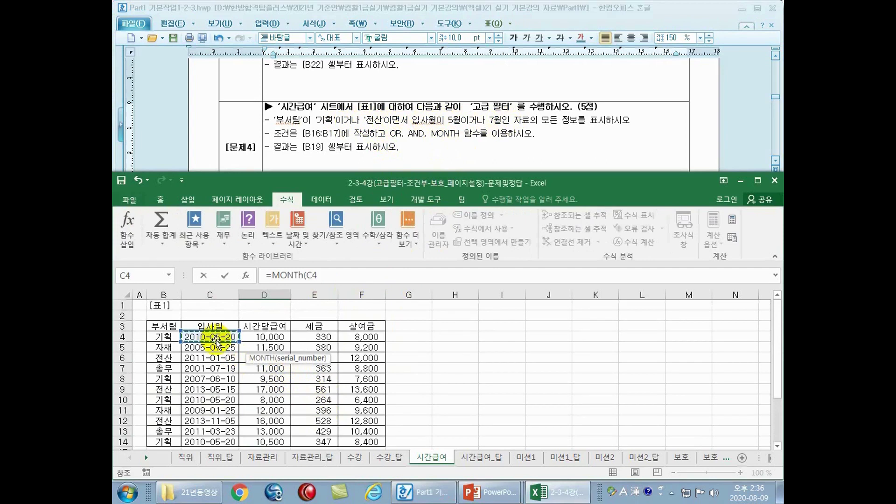
type(")=")
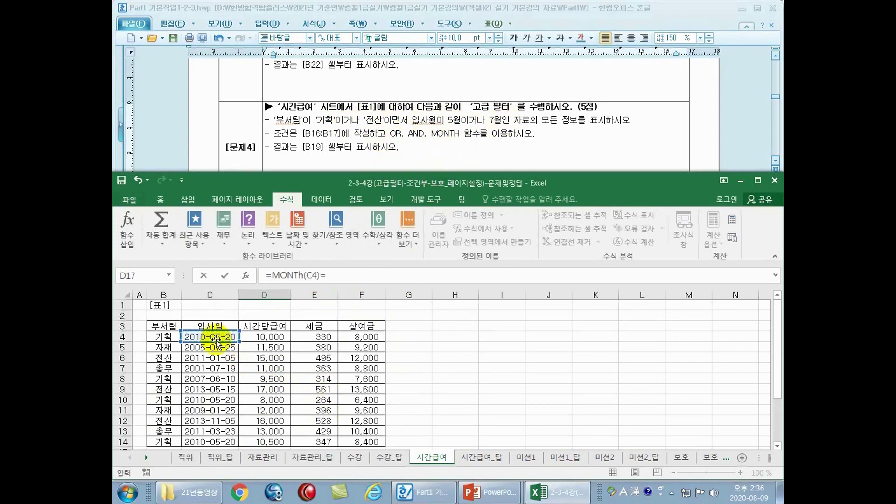
type("5")
scroll(215, 340, "down", 2)
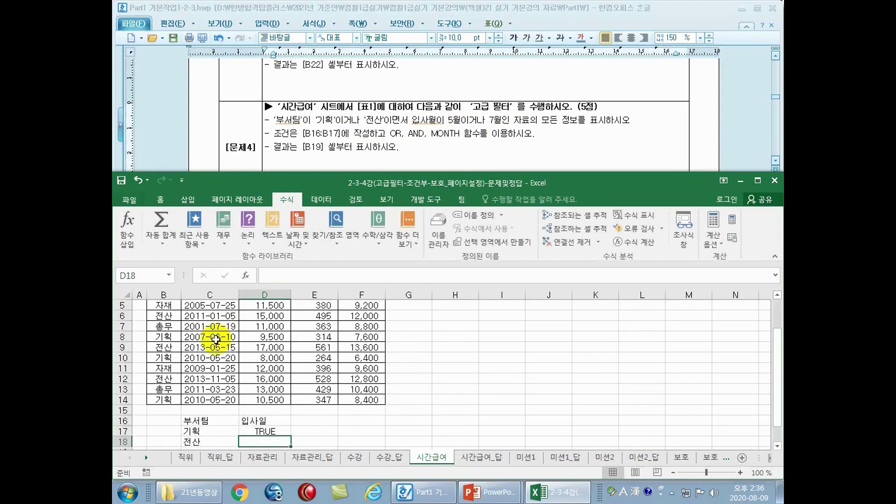
left_click(276, 434)
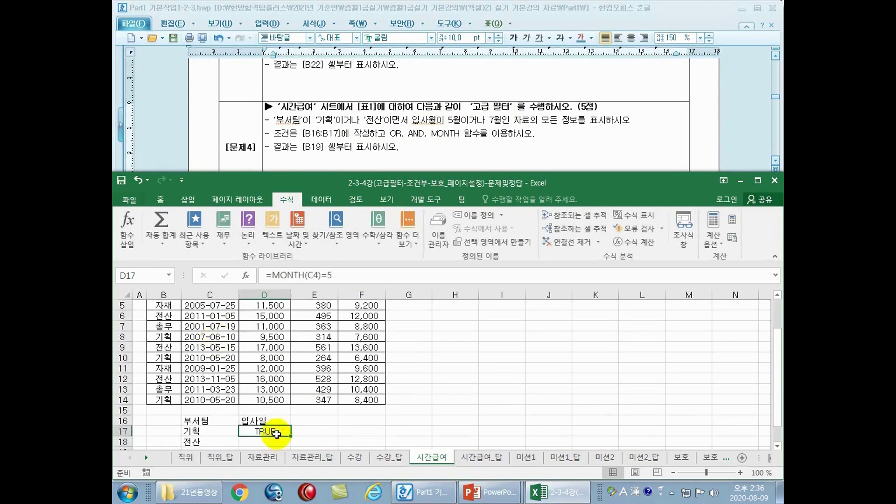
Step: Compare the criteria header in D16 with the table's field name in C3 and change D16 to 입사월
left_click(271, 422)
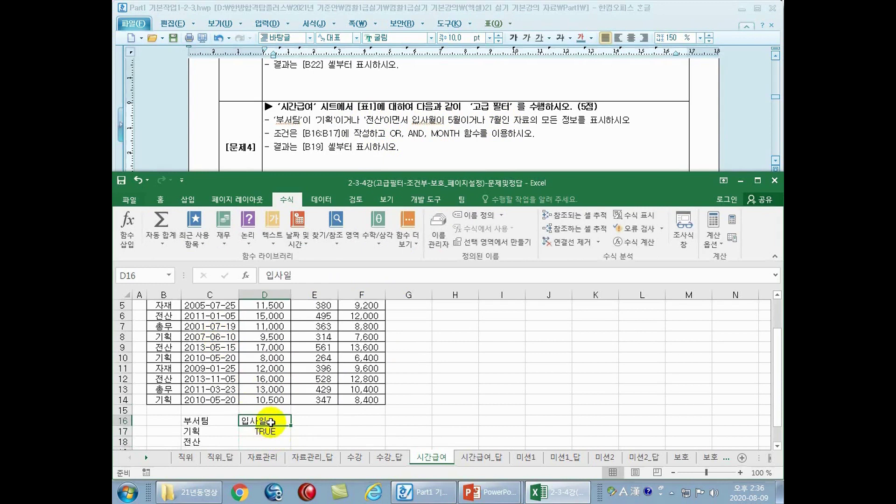
scroll(271, 422, "up", 1)
scroll(270, 422, "down", 1)
left_click(277, 431)
scroll(271, 419, "up", 1)
left_click(226, 316)
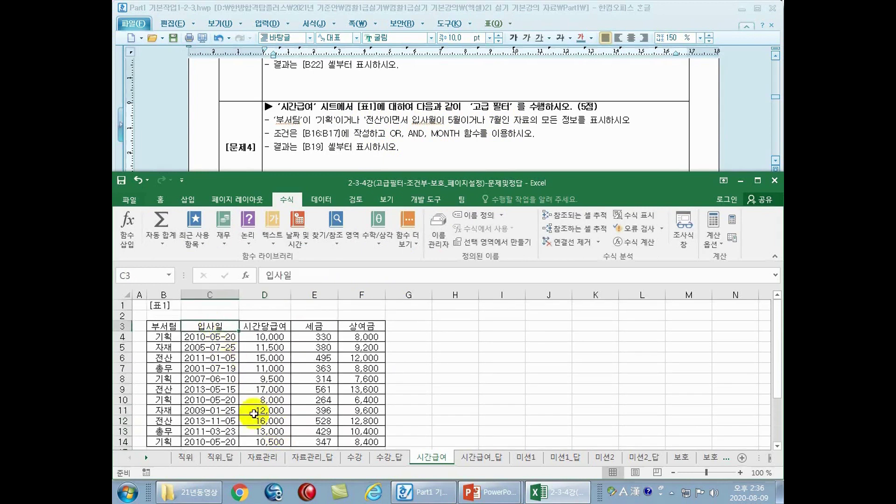
scroll(259, 420, "down", 2)
left_click(270, 400)
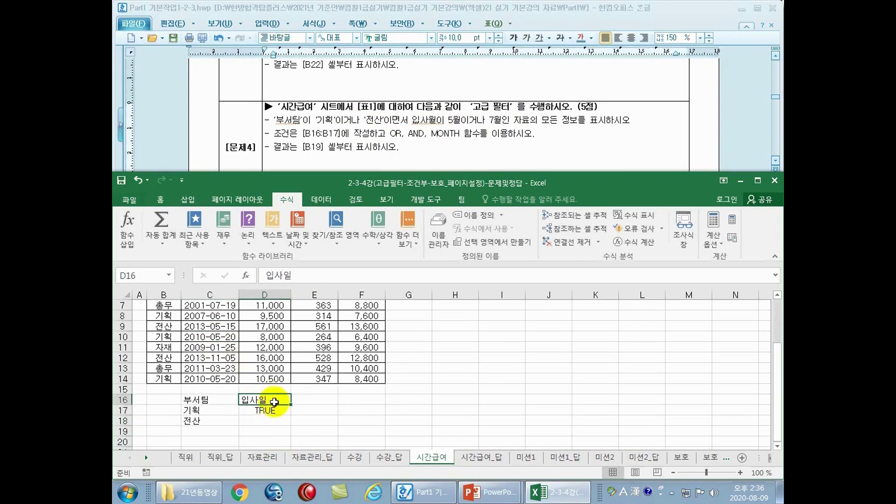
double_click(274, 401)
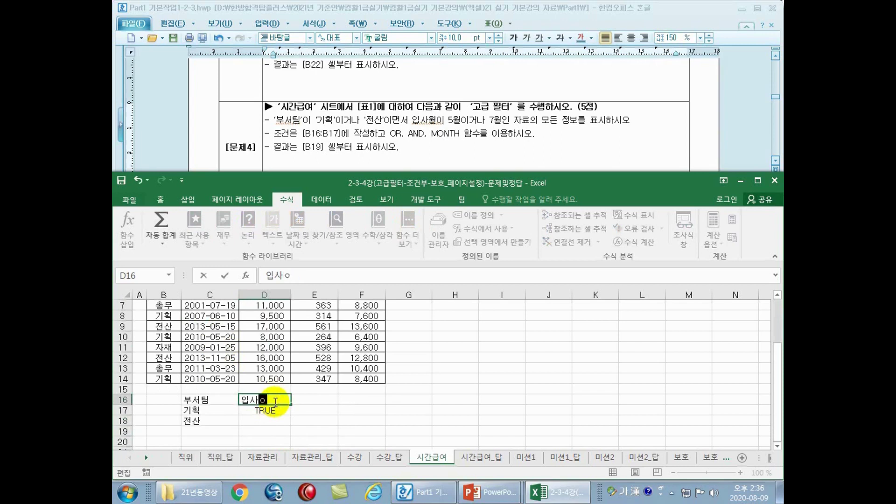
key("Return")
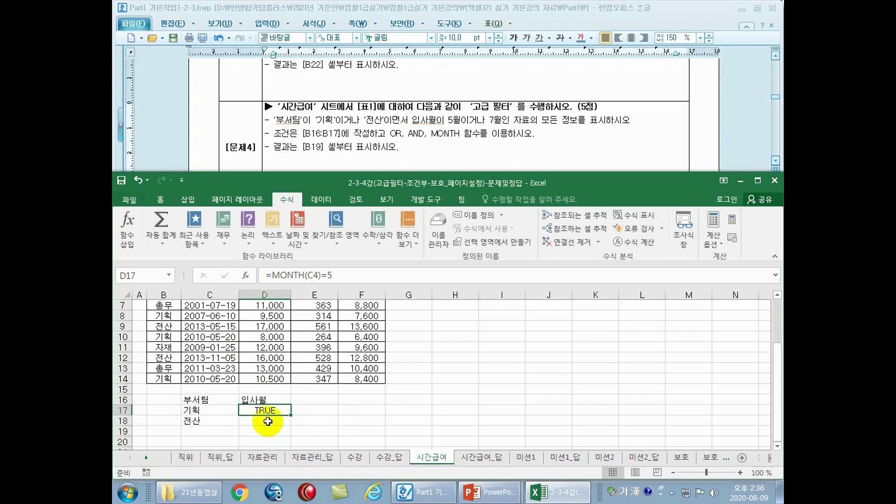
Step: Copy the D17 formula into D18 and change its month, giving =MONTH(C4)=7
left_click_drag(332, 275, 218, 275)
key("ctrl+c")
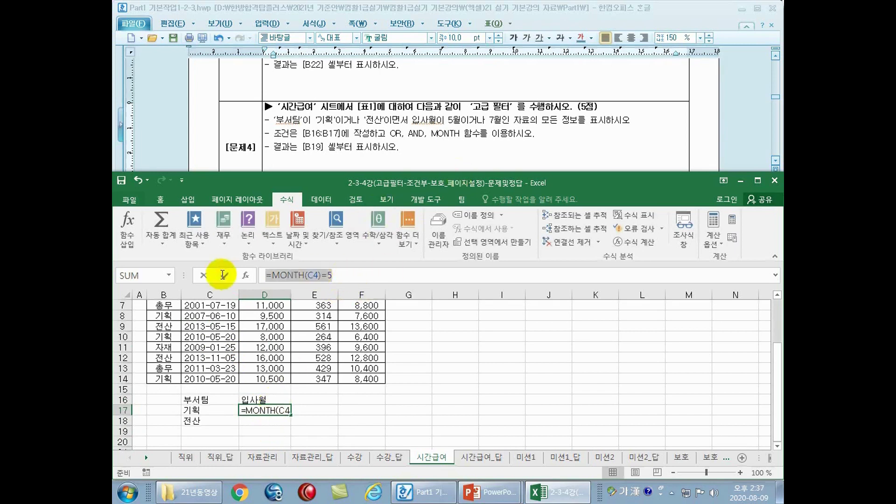
left_click(259, 422)
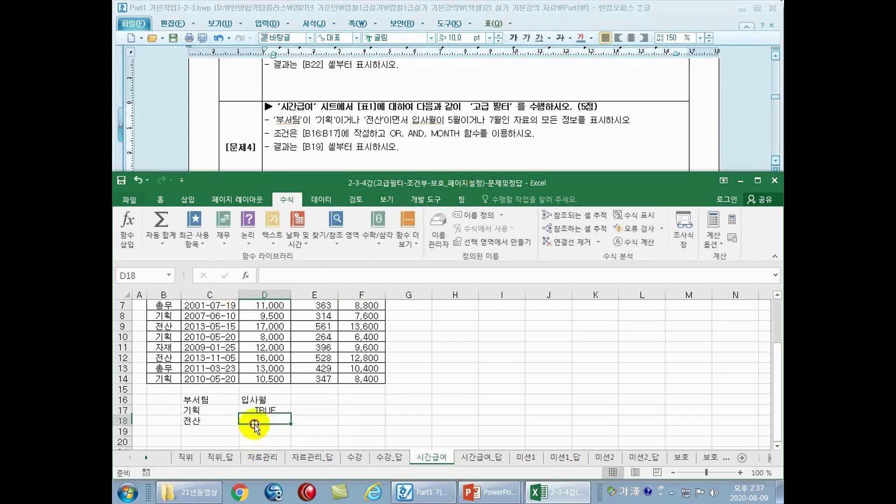
key("ctrl+v")
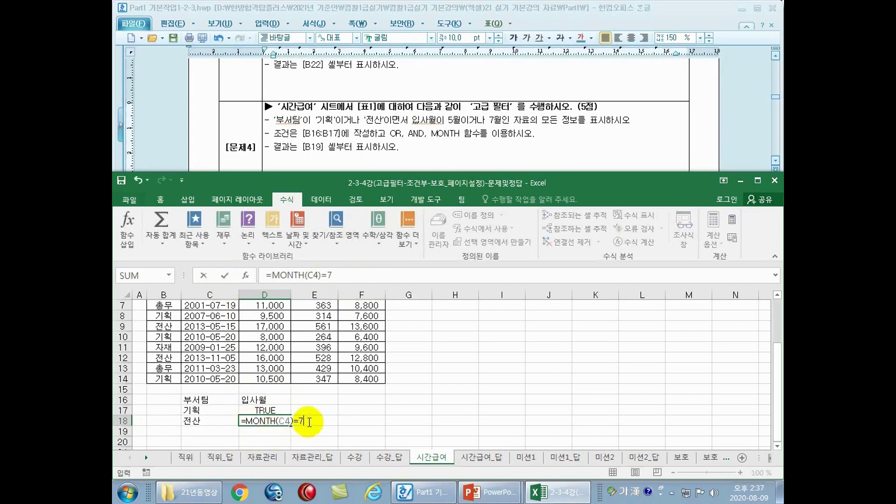
key("Return")
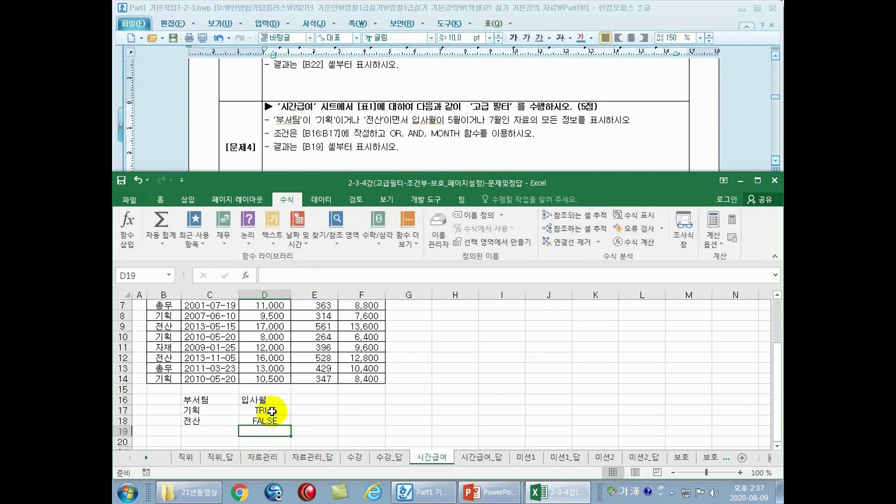
left_click(271, 410)
left_click(271, 422)
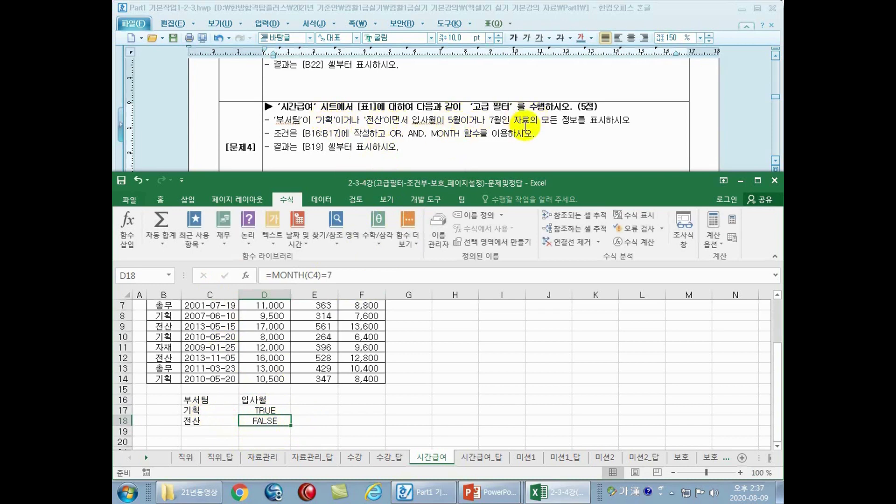
Step: Change C18 to 기획 and enter 전산 in both C19 and C20
left_click(211, 420)
scroll(214, 419, "down", 1)
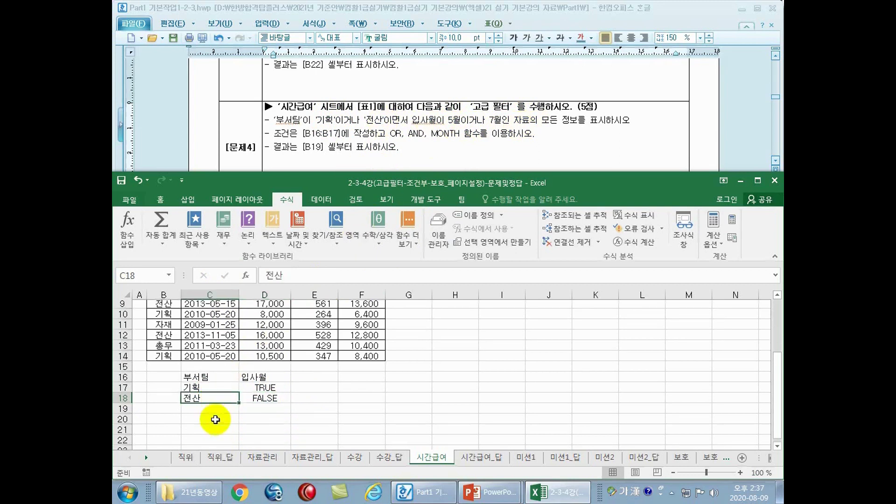
type("기획")
key("Return")
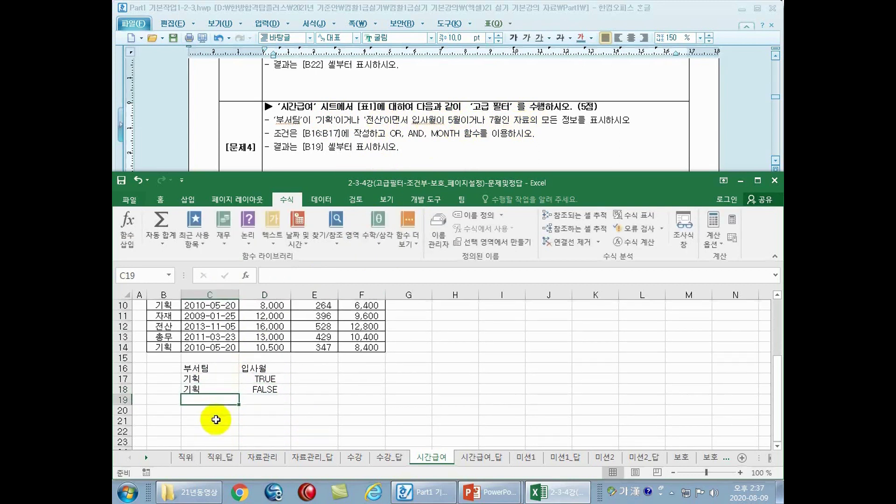
type("전산")
key("Return")
type("저")
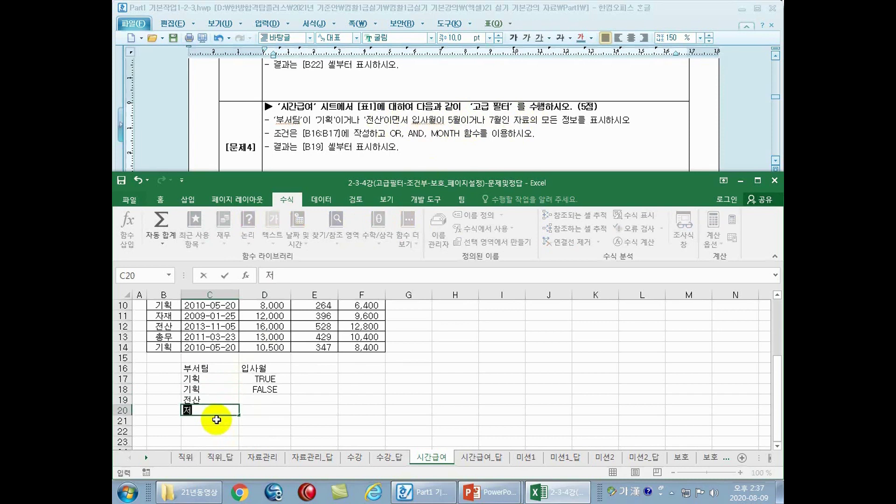
type("산")
key("Return")
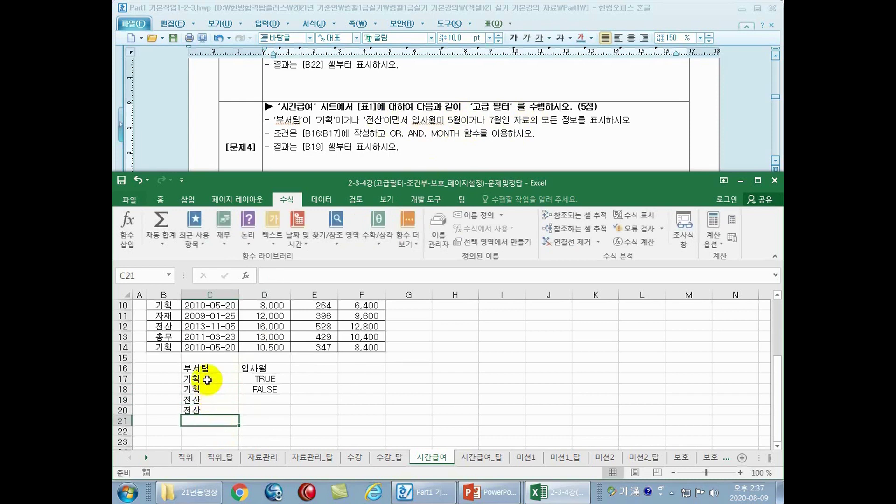
Step: Check which department and hire-month combinations in C17:D20 still lack a month condition
left_click_drag(219, 379, 253, 380)
left_click(256, 379)
left_click(227, 388)
left_click(269, 391)
left_click(253, 400)
left_click(216, 410)
left_click(257, 401)
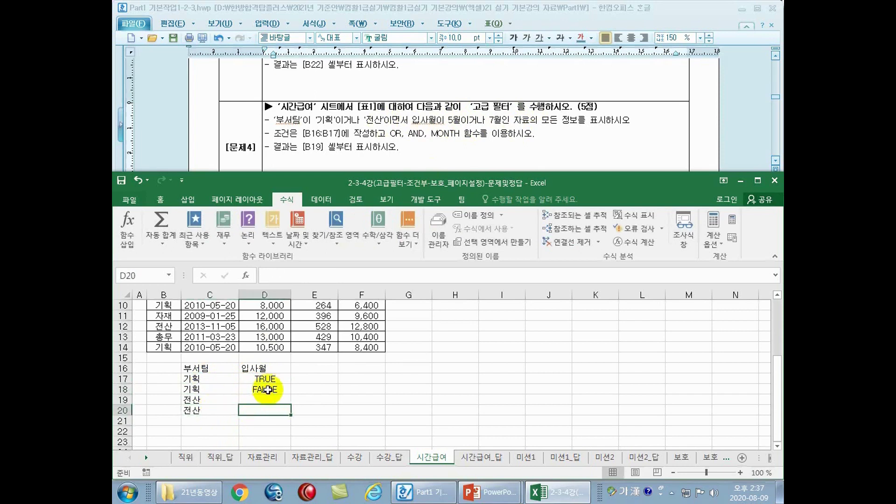
Step: Copy the formula =MONTH(C4)=5 from D17 into D19 beside the first 전산 criterion
left_click(281, 377)
double_click(280, 377)
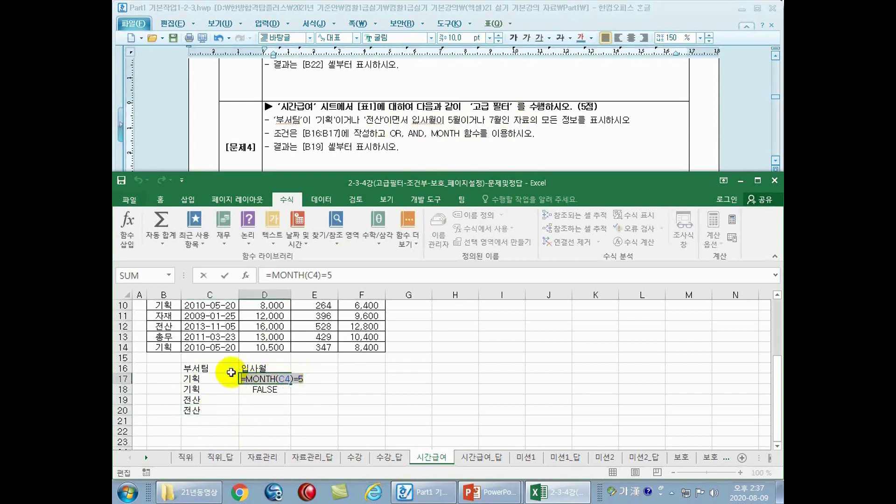
key("ctrl+c")
left_click(254, 400)
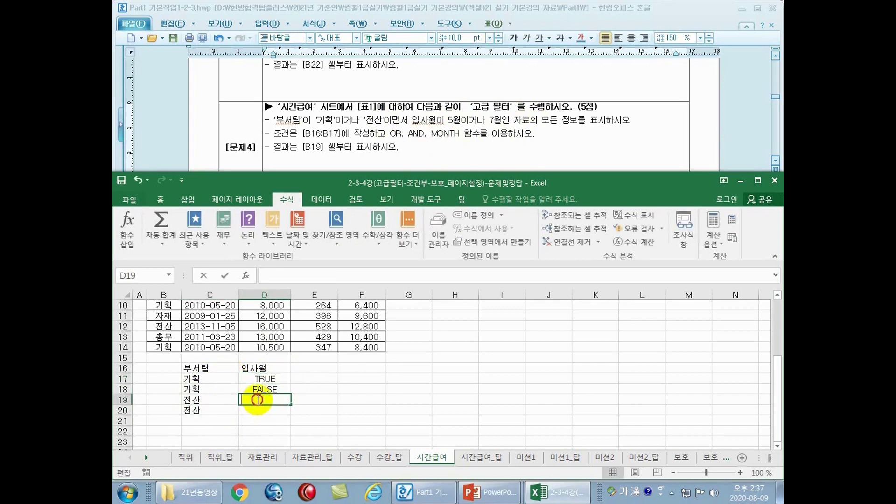
key("ctrl+v")
key("Escape")
Step: Copy the formula =MONTH(C4)=7 from D18 into D20 beside the second 전산 criterion
double_click(273, 389)
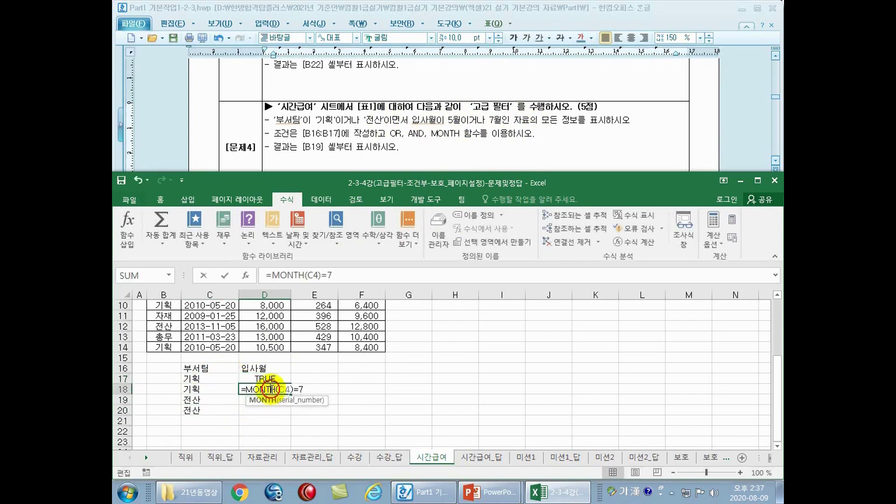
left_click_drag(308, 391, 210, 381)
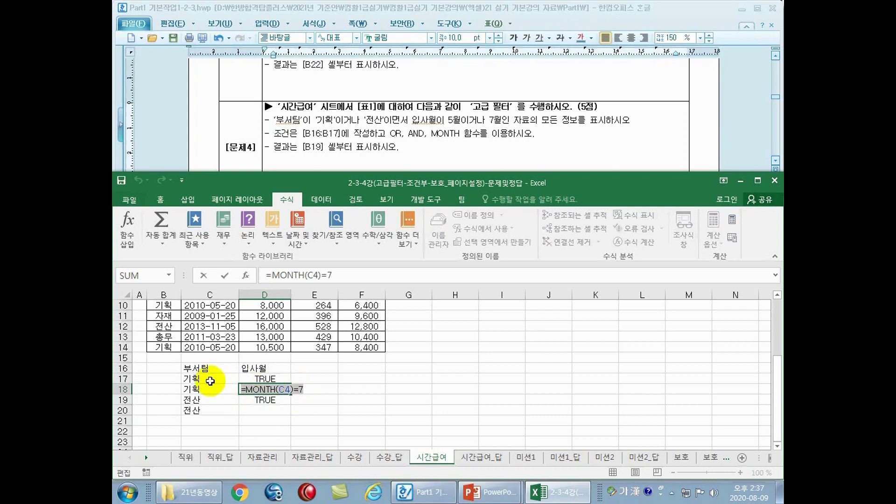
key("ctrl+c")
key("Return")
left_click(247, 410)
key("ctrl+v")
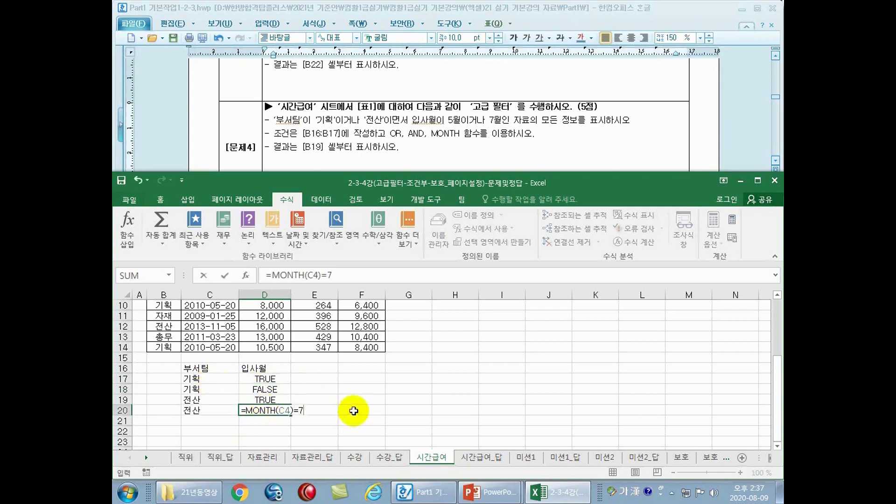
left_click(353, 410)
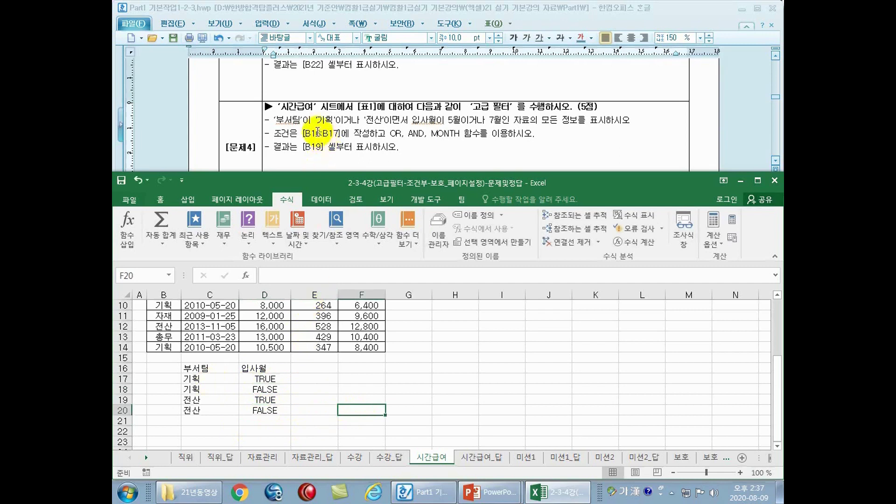
Step: Clear the criteria range C16:D20 and enter 조건 as the criteria header in B16
left_click_drag(206, 368, 251, 410)
key("Delete")
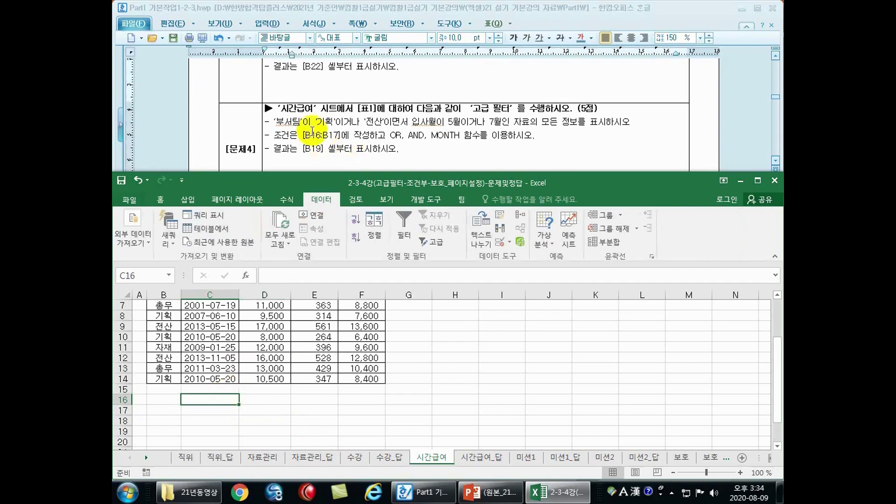
mouse_move(162, 400)
left_mouse_down()
mouse_move(161, 415)
mouse_move(160, 398)
left_mouse_up()
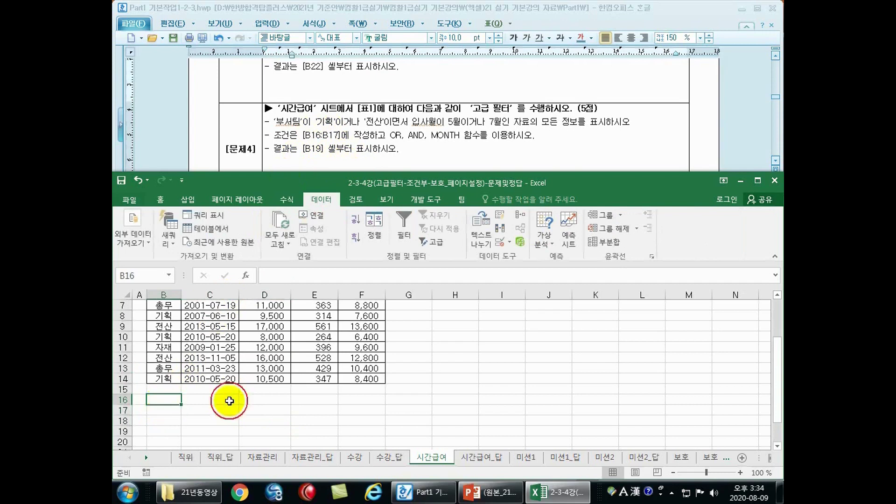
key("Hangul")
type("조건")
key("Return")
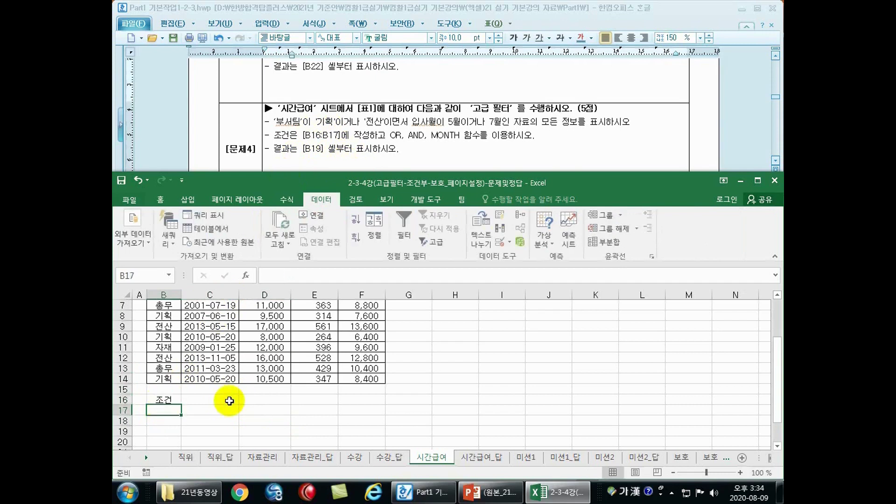
Step: Start the criteria formula in B17 with the department test =OR(B4="기획",B4="전산")
type("=")
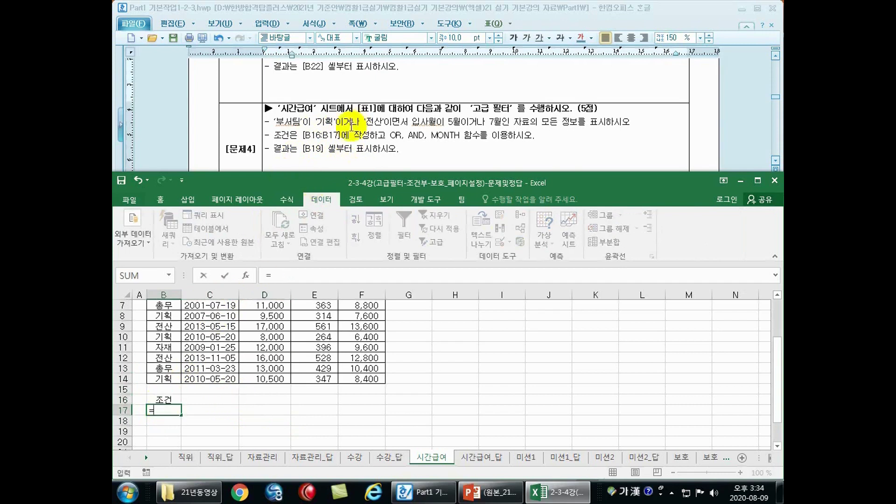
scroll(209, 364, "up", 2)
left_click(161, 337)
type("=\"기획\",")
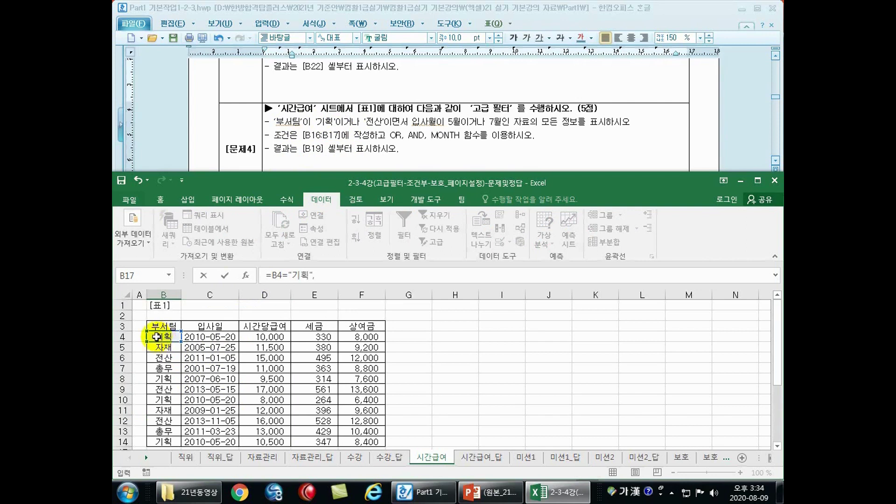
left_click(166, 337)
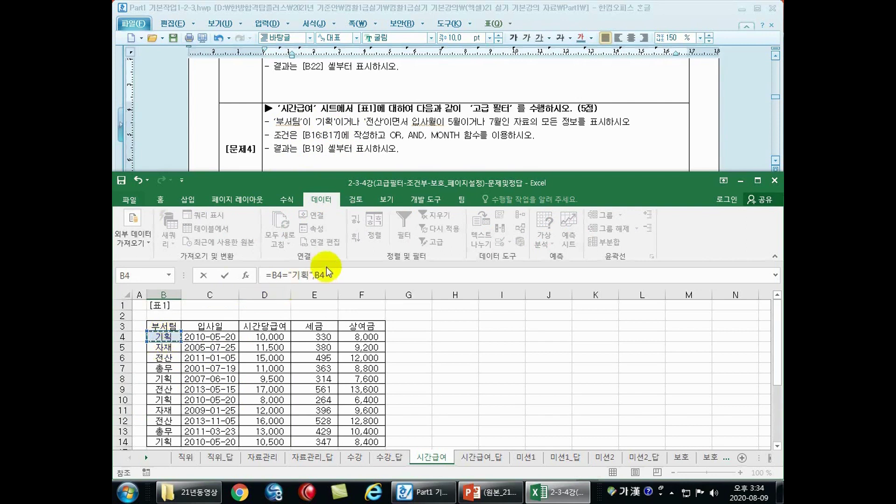
type("=\"전산\",")
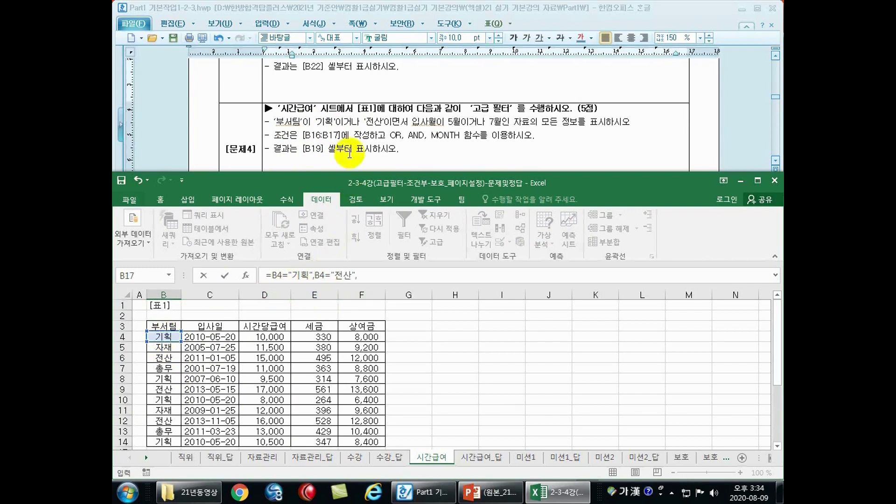
left_click(271, 275)
type("or(")
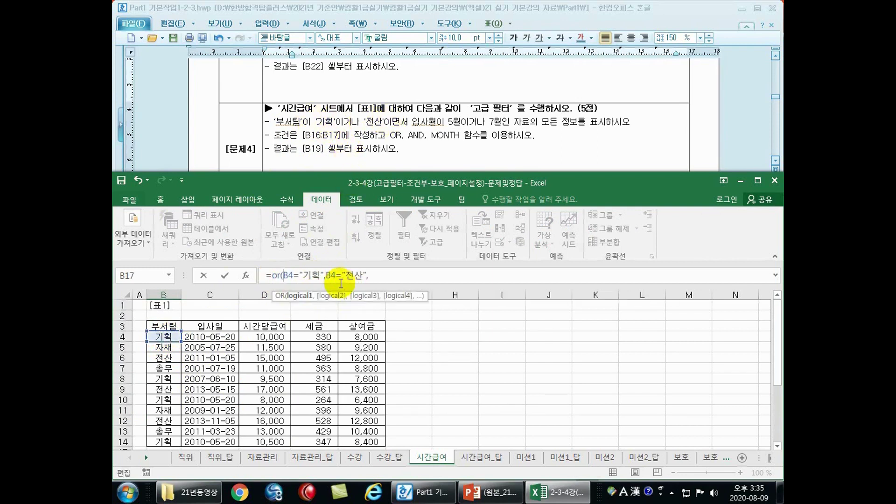
left_click(366, 275)
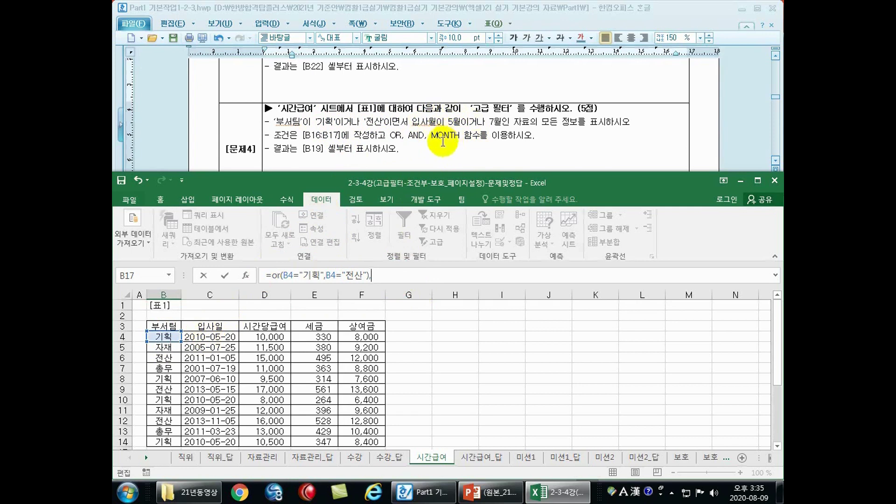
Step: Add the hire-month test OR(MONTH(C4)=5,MONTH(C4)=7) after the department test in the B17 formula
type("month(*")
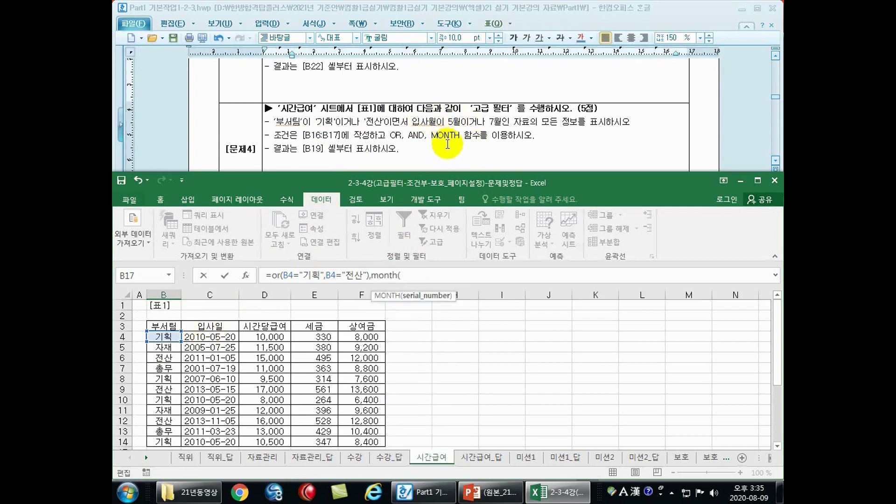
left_click(216, 337)
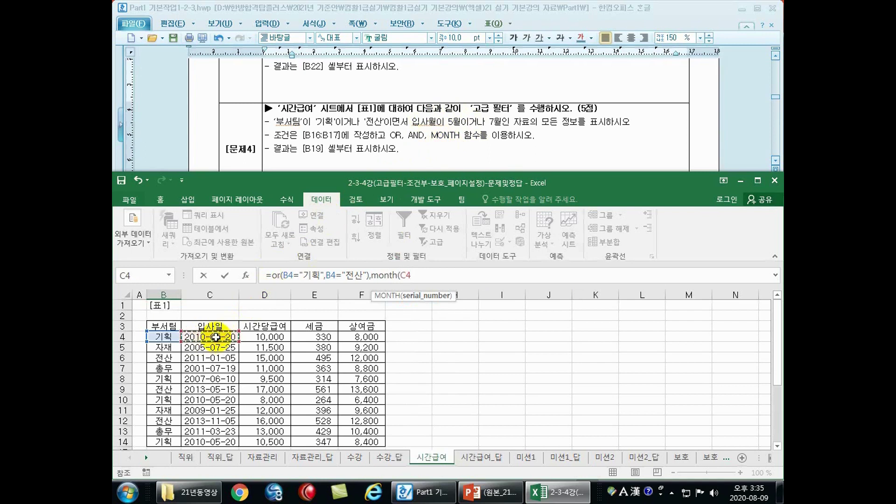
type(")=5,")
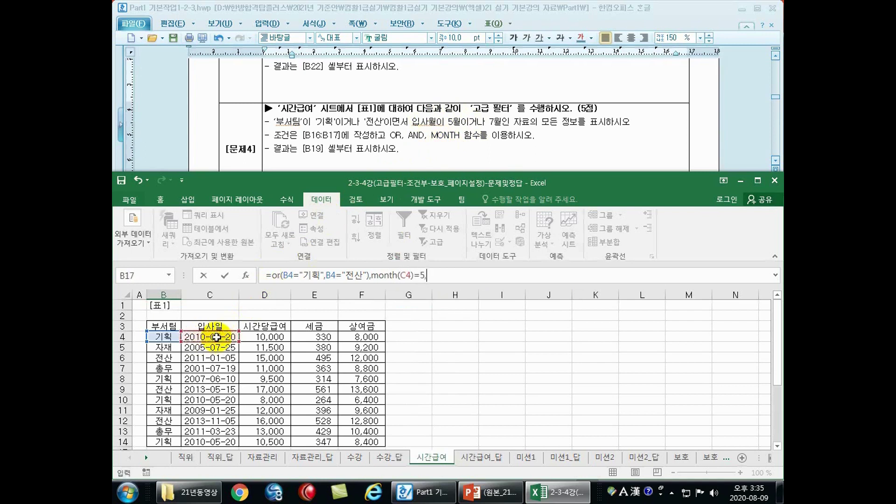
left_click_drag(450, 274, 377, 273)
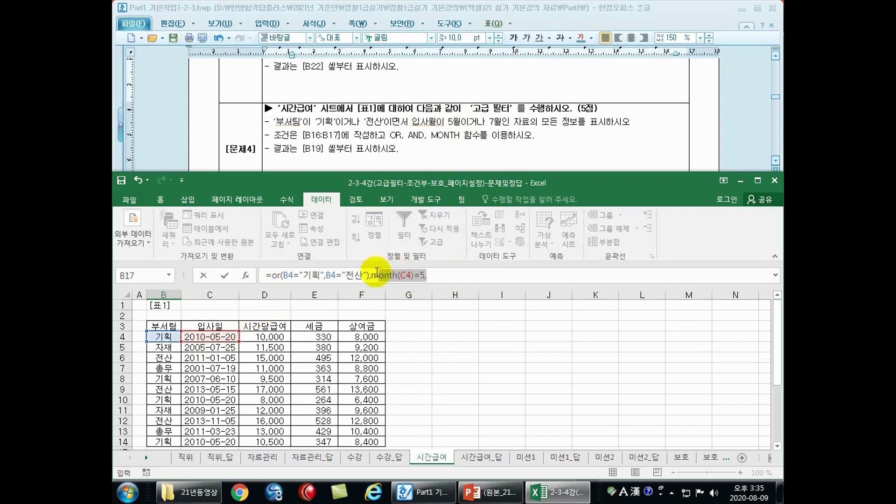
left_click(445, 280)
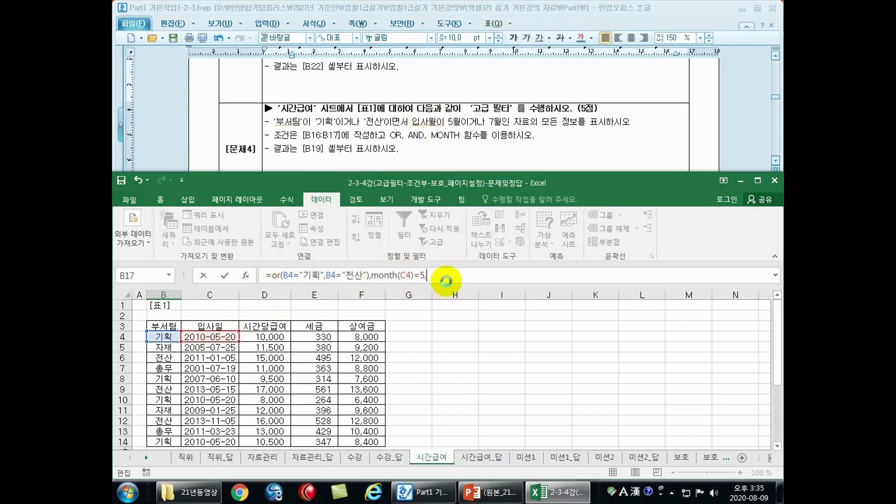
key("ctrl+v")
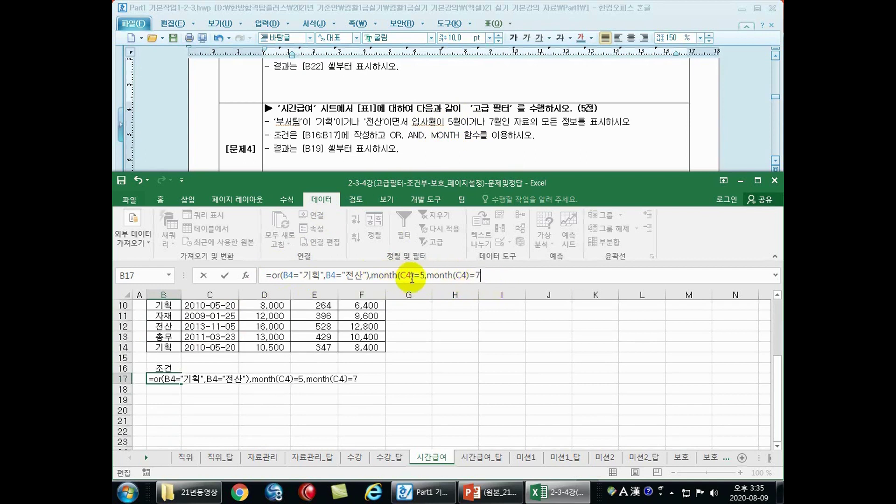
left_click(372, 274)
type("or(")
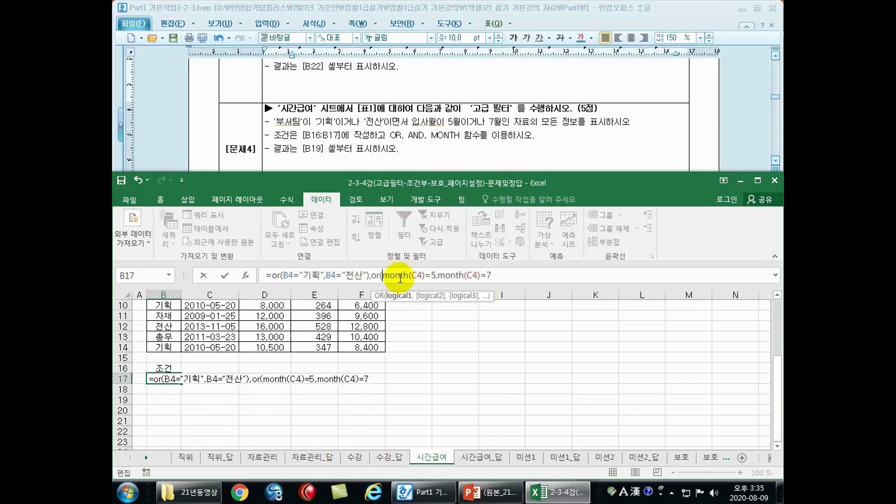
left_click(506, 272)
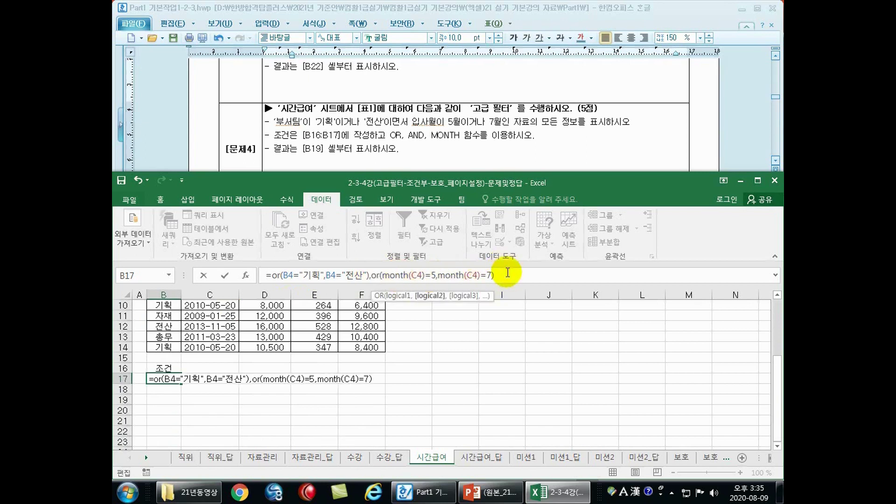
Step: Wrap both OR tests in the B17 formula inside a single AND function and enter the formula
left_click_drag(302, 276, 459, 275)
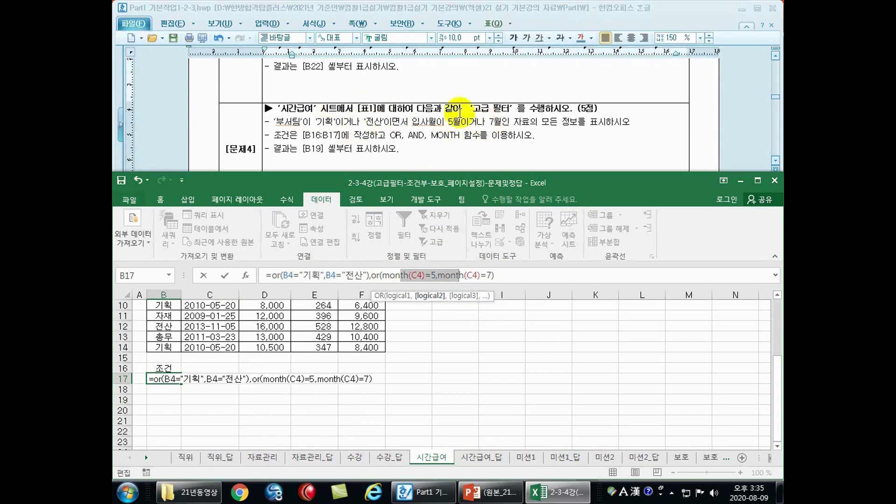
left_click(271, 276)
type("뭉")
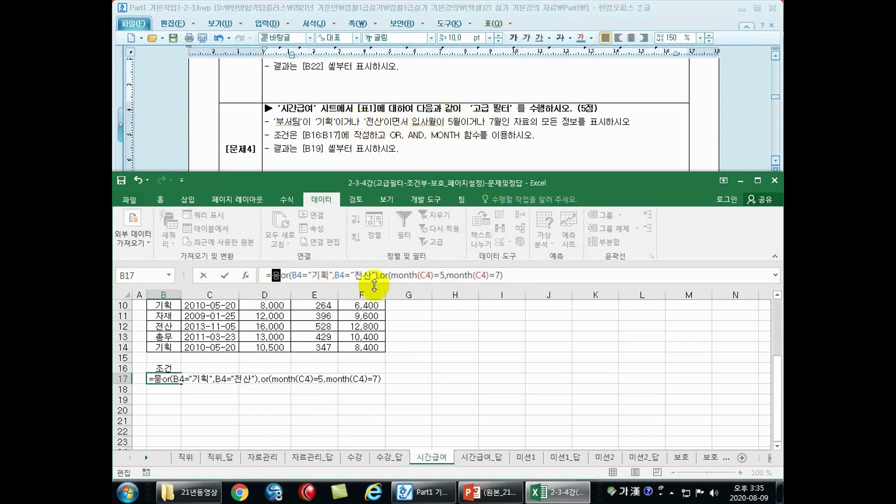
key("BackSpace")
key("Hangul")
type("and(")
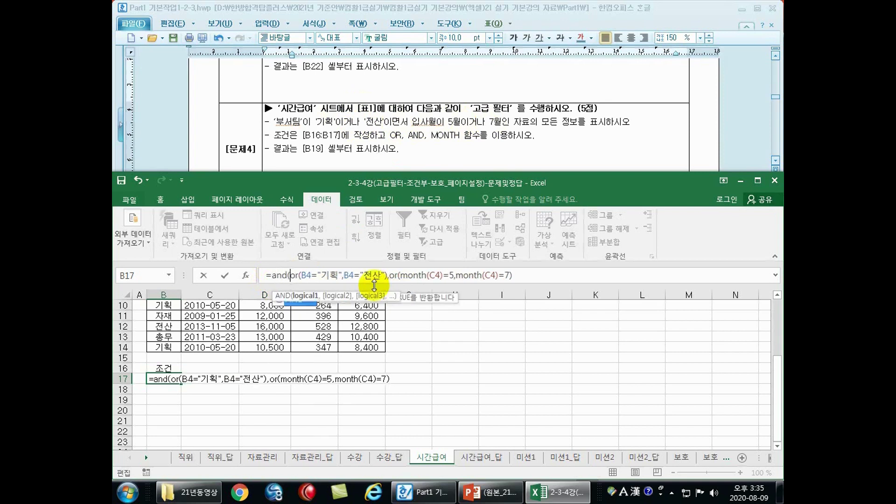
left_click(523, 277)
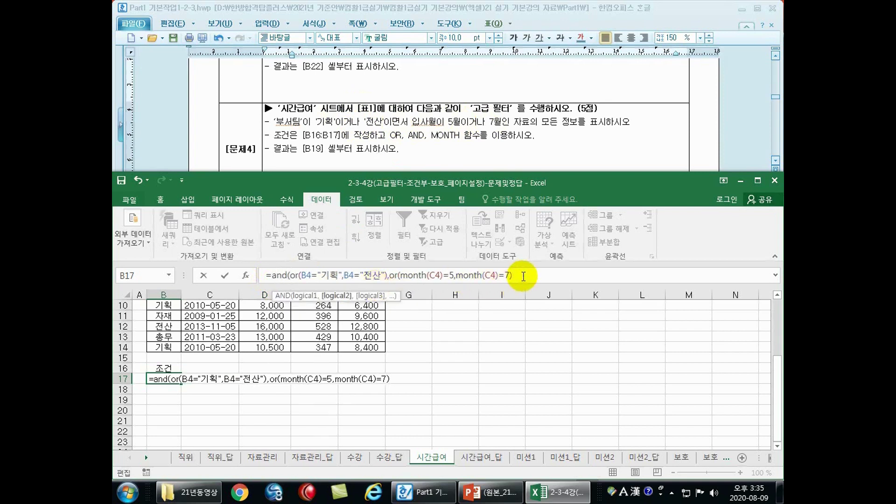
key("Return")
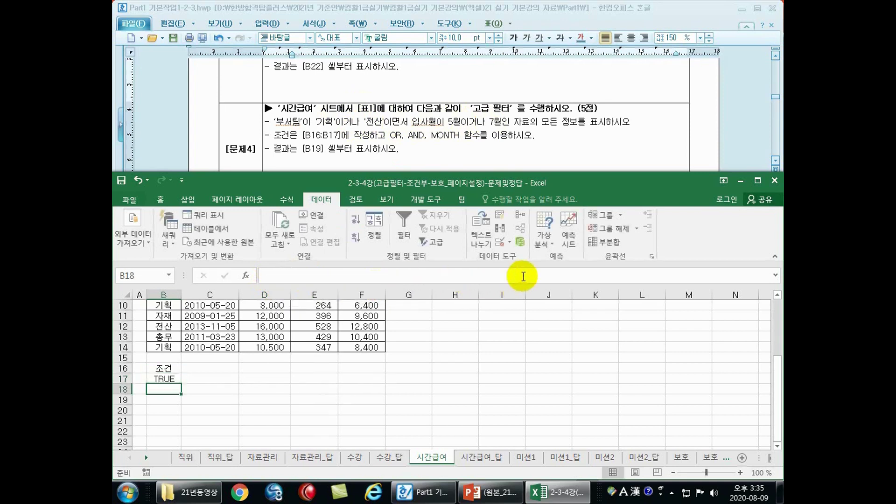
Step: Run the advanced filter on B3:F14 with criteria range B16:B17, copying the results to B19
scroll(289, 361, "up", 2)
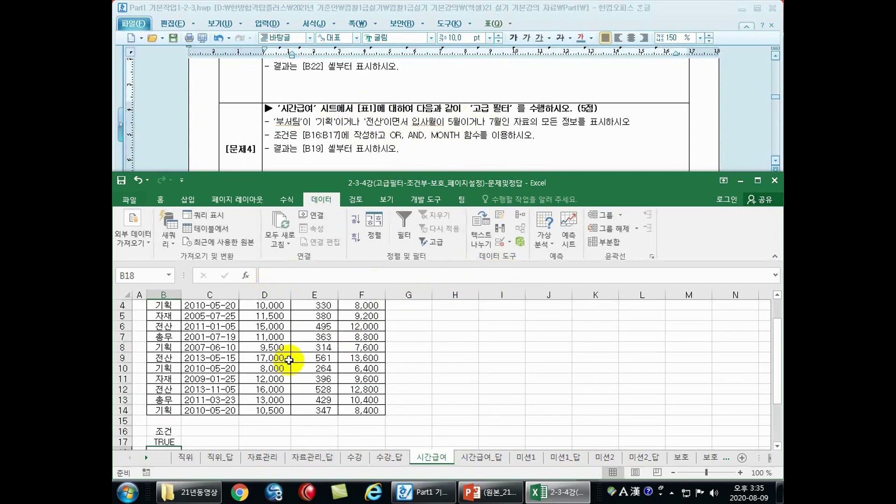
left_click(286, 348)
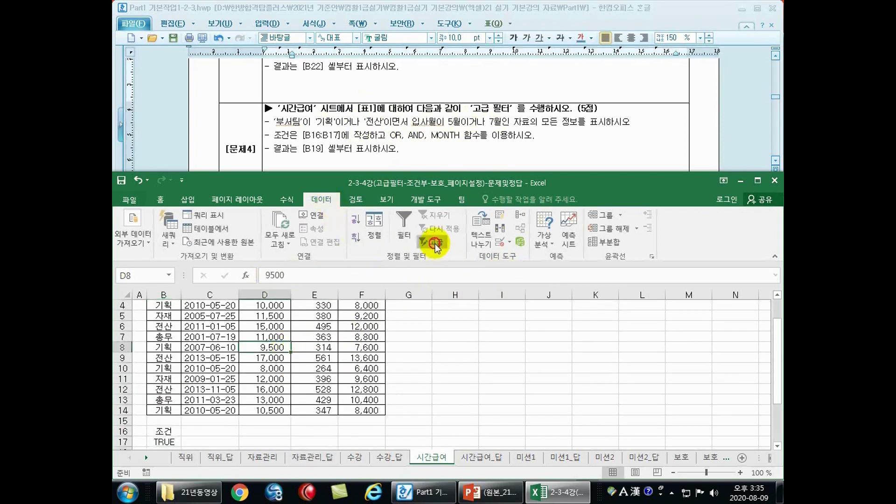
left_click(435, 243)
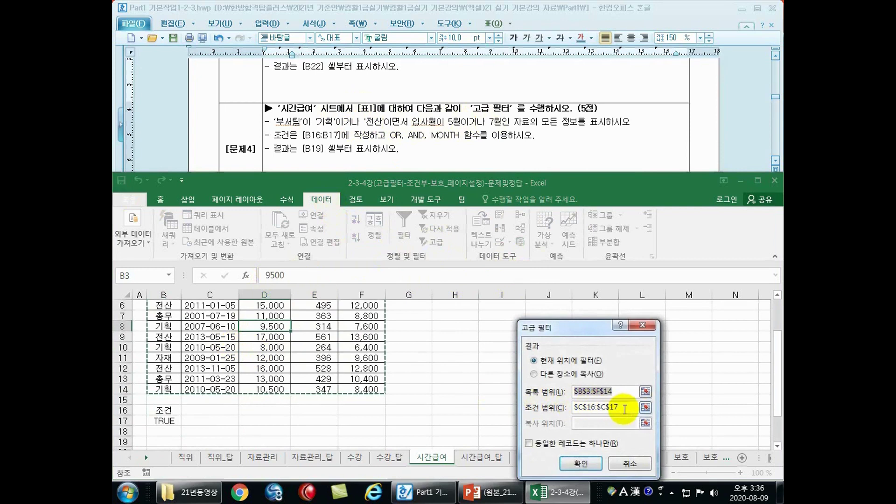
left_click_drag(163, 411, 165, 421)
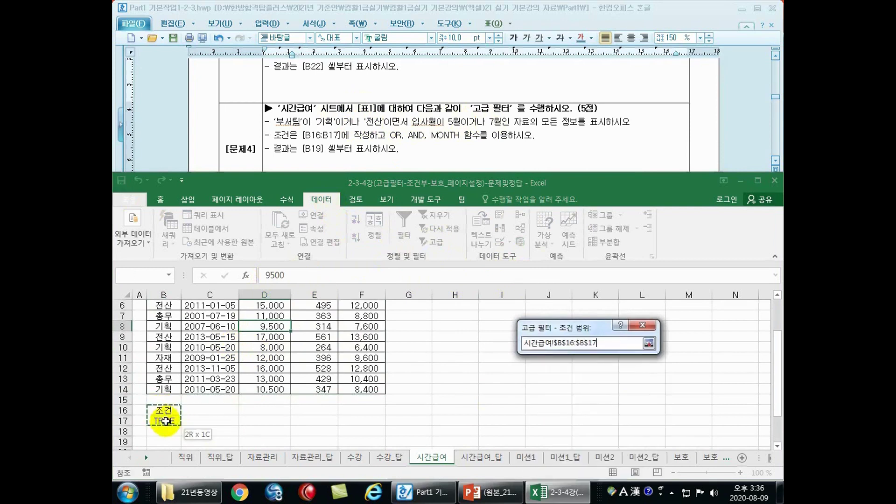
left_click(541, 373)
left_click(583, 424)
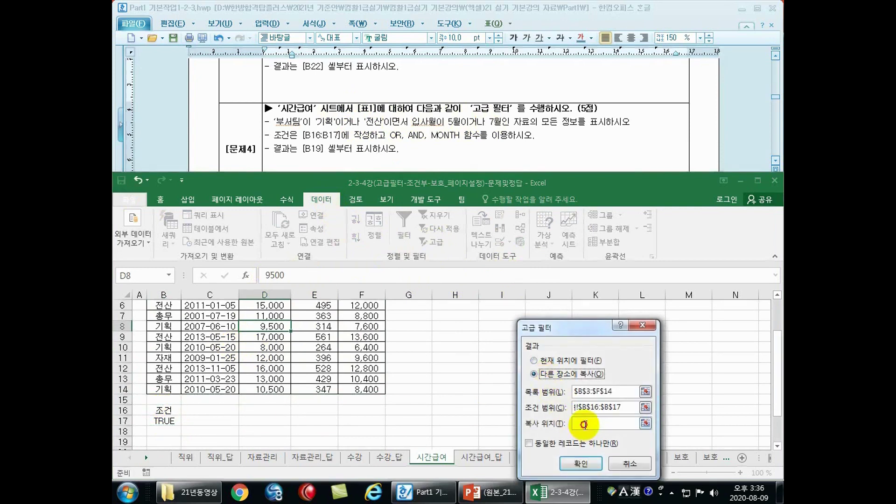
scroll(276, 410, "down", 2)
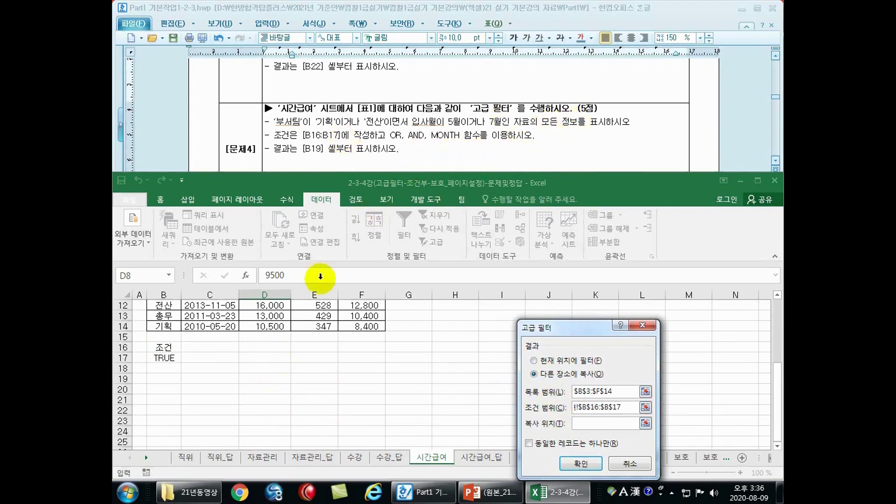
left_click(165, 379)
left_click(579, 463)
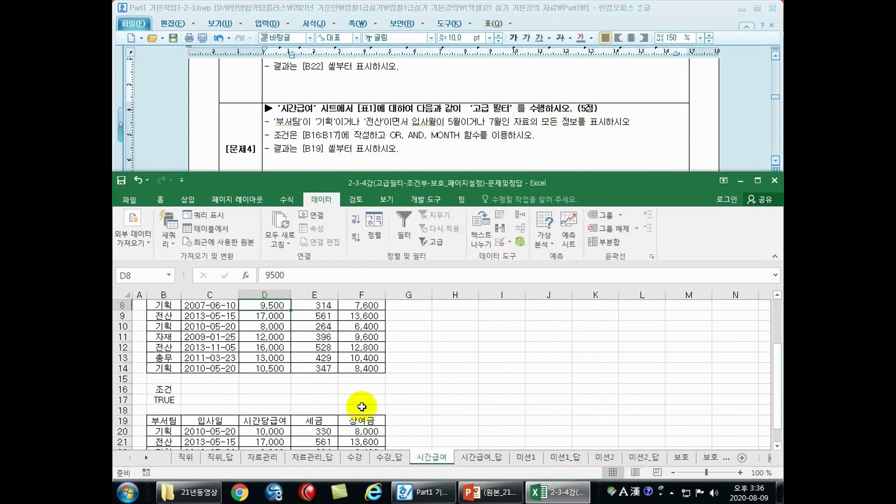
Step: Compare the filtered rows starting at B19 with the model answer on the 시간급여_답 sheet
scroll(327, 396, "down", 1)
left_click(257, 402)
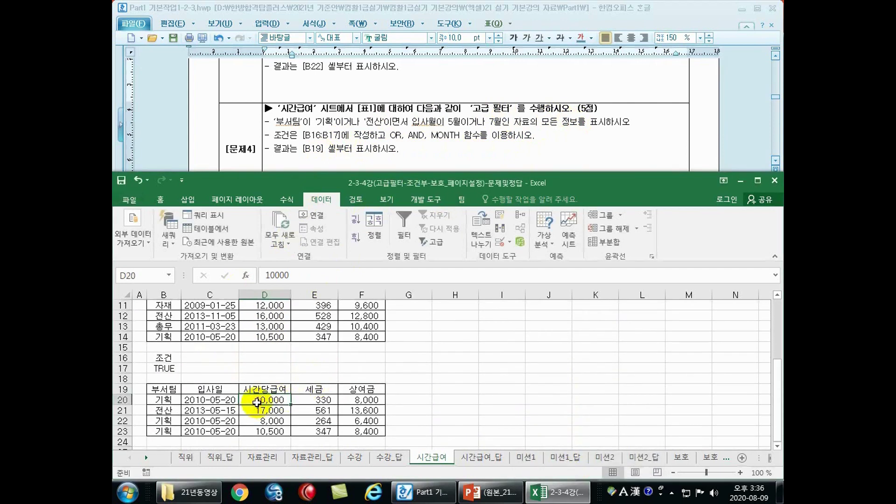
left_click(481, 457)
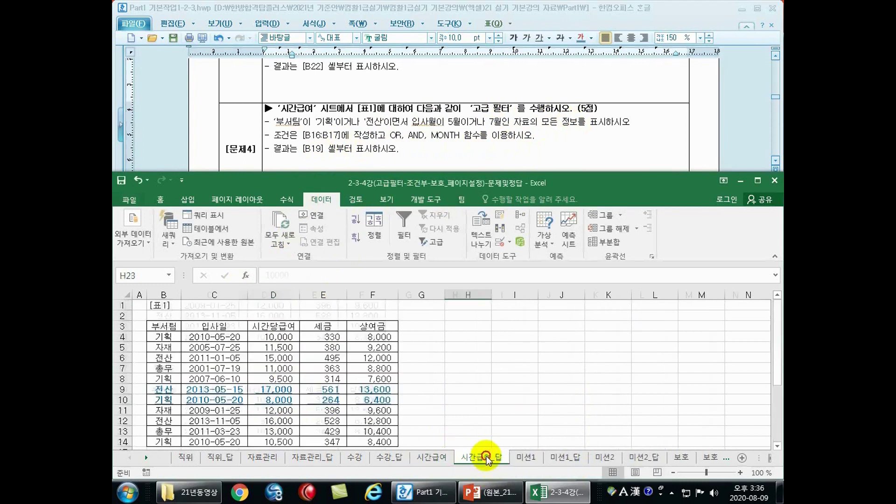
scroll(408, 400, "down", 2)
left_click(408, 400)
scroll(432, 399, "down", 2)
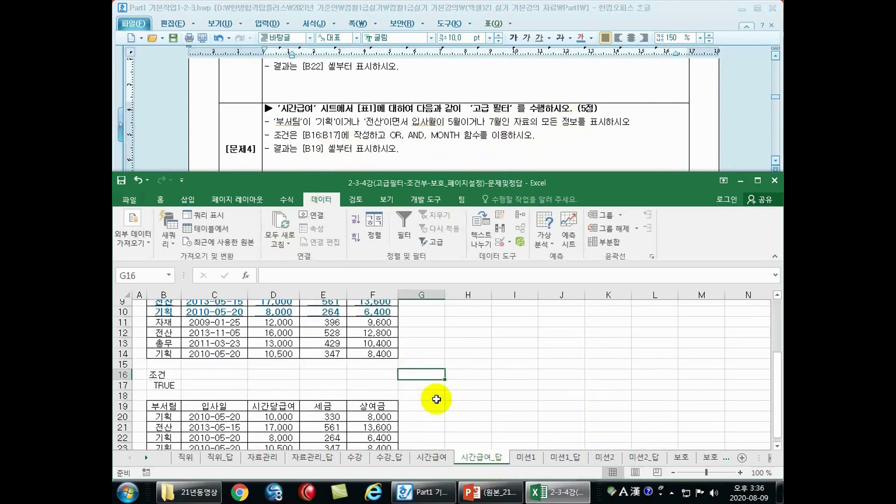
Step: Switch to the PowerPoint slide for 문제4 to review the summarized formula and filter settings, and return to Excel
key("alt+Tab")
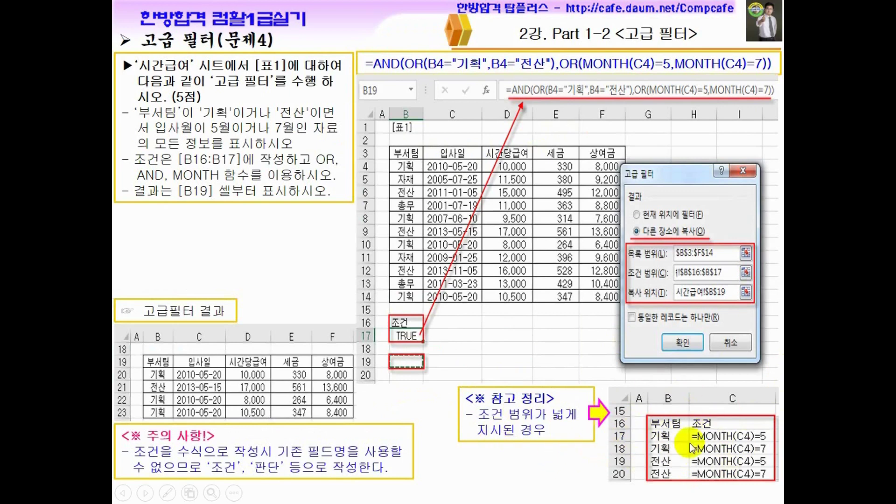
left_click(322, 317)
key("alt+Tab")
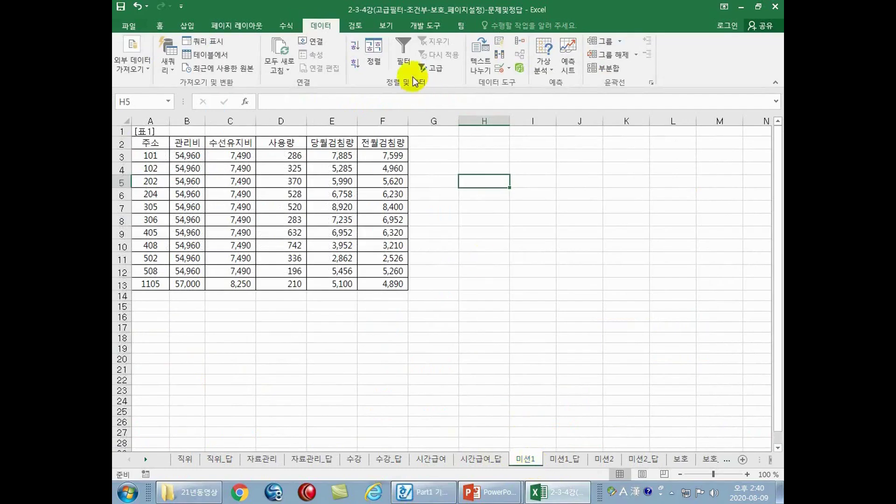
Step: Read the 미션1 instructions in the Hangul document and enter the criteria heading 조건 in cell A16 of the 미션1 sheet
double_click(400, 10)
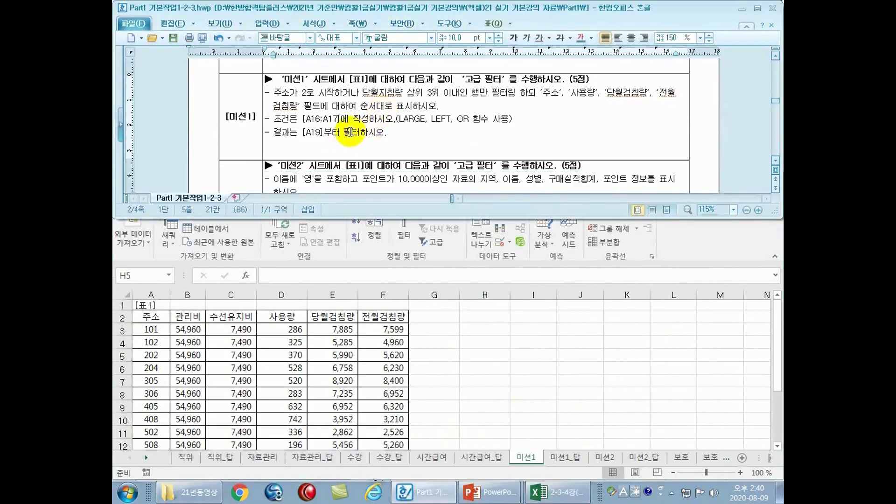
mouse_move(306, 92)
left_mouse_down()
mouse_move(342, 92)
mouse_move(321, 114)
mouse_move(300, 107)
left_mouse_up()
left_click(310, 364)
scroll(310, 364, "down", 3)
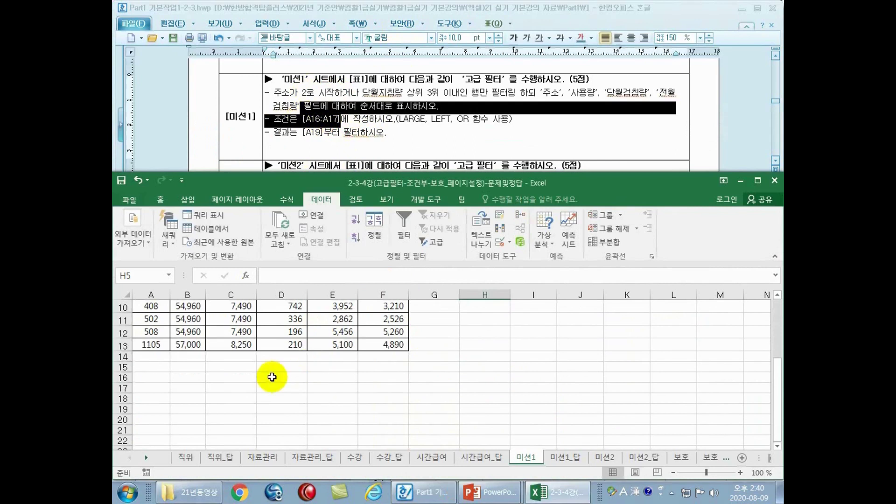
left_click_drag(156, 377, 159, 386)
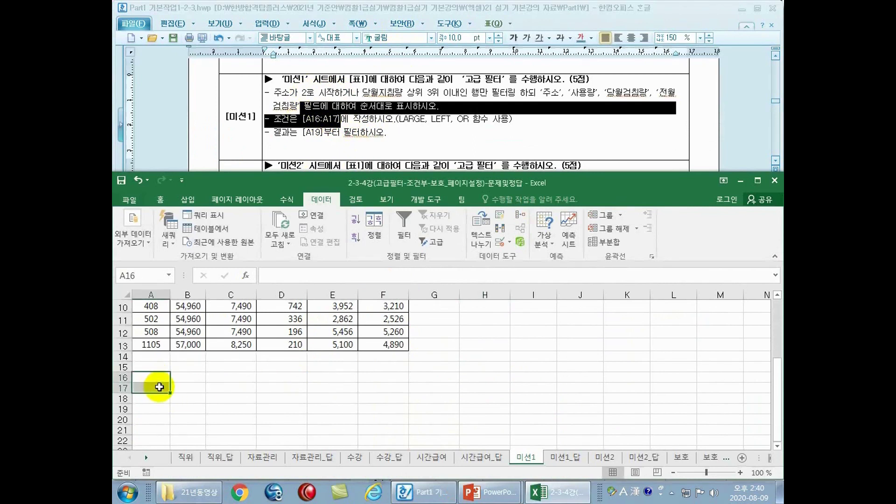
left_click(159, 387)
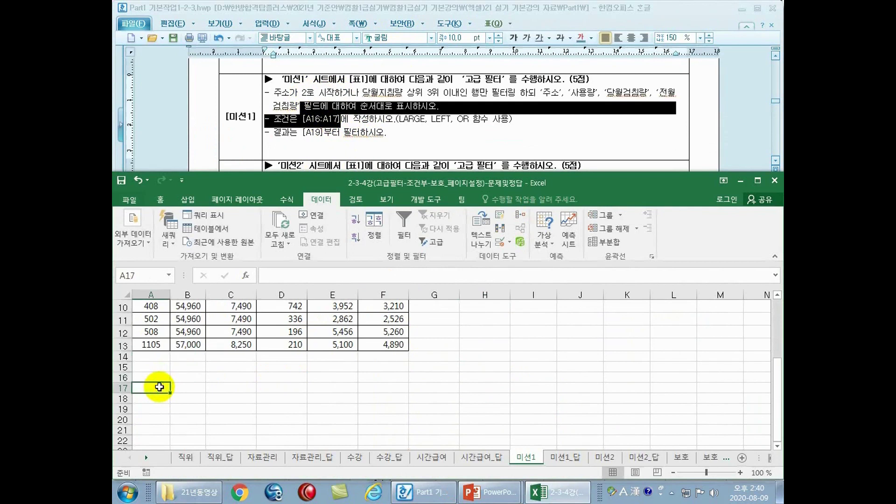
left_click(158, 377)
key("Hangul")
type("조건")
key("Return")
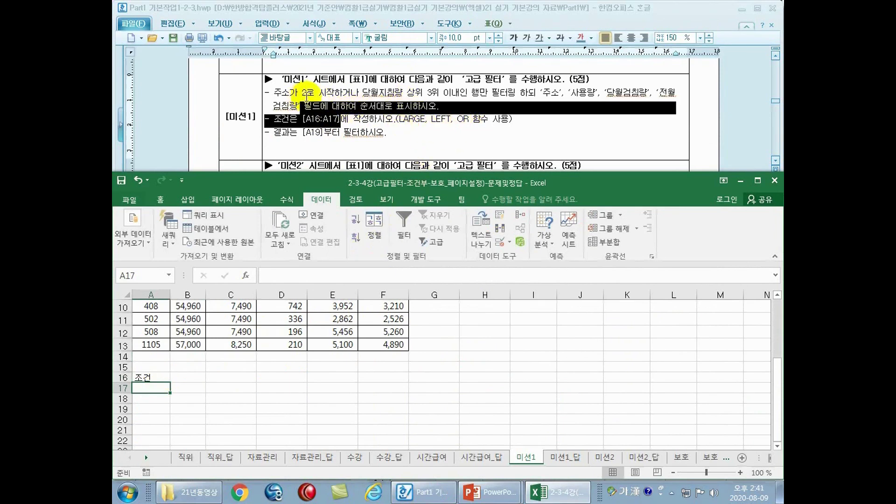
Step: Start the criteria formula in A17 by comparing the first address in A3 with the text "2"
left_click(340, 122)
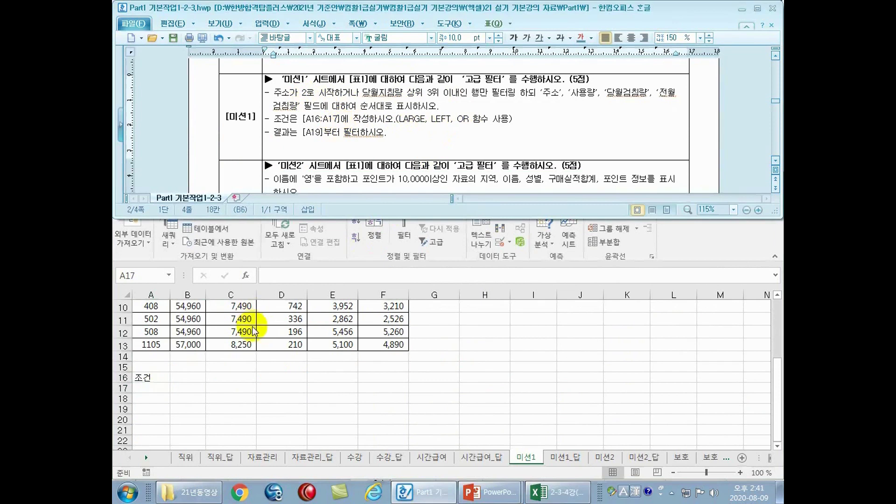
left_click(144, 388)
type("=")
scroll(228, 397, "up", 3)
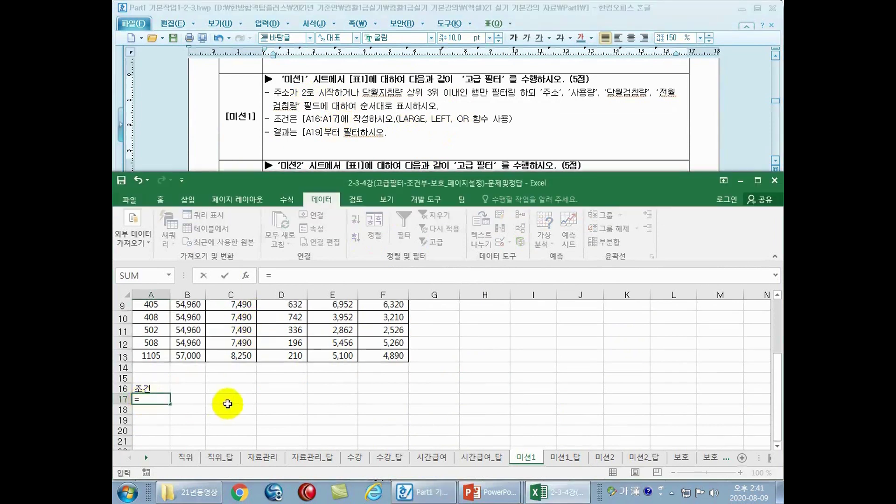
left_click(158, 330)
type("=\"2*")
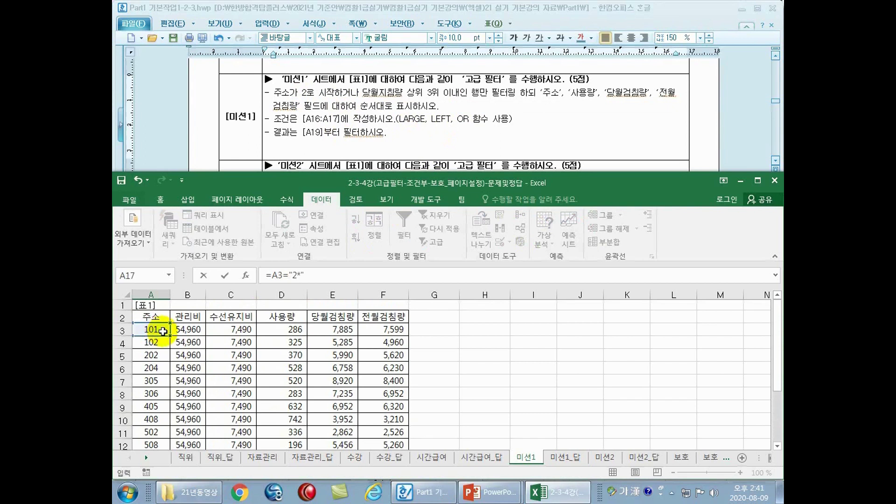
left_click(298, 279)
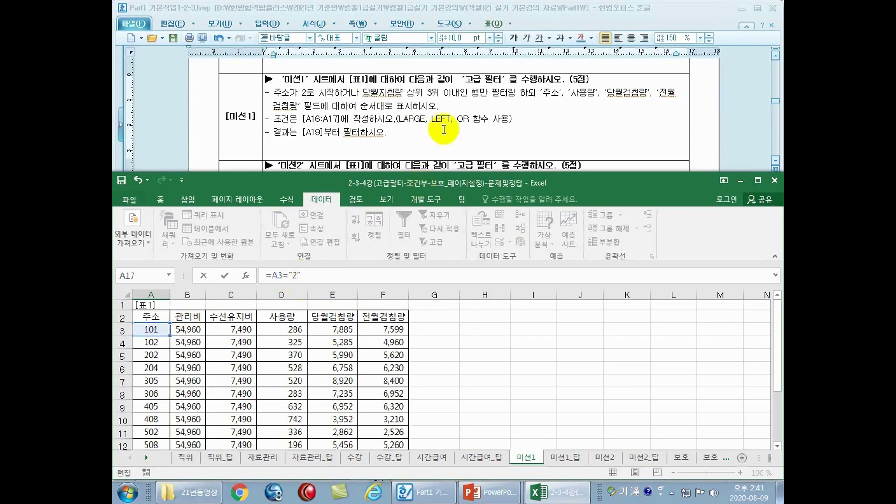
Step: Wrap the A3 reference in the A17 formula in a LEFT function that extracts 1 character
left_click(271, 275)
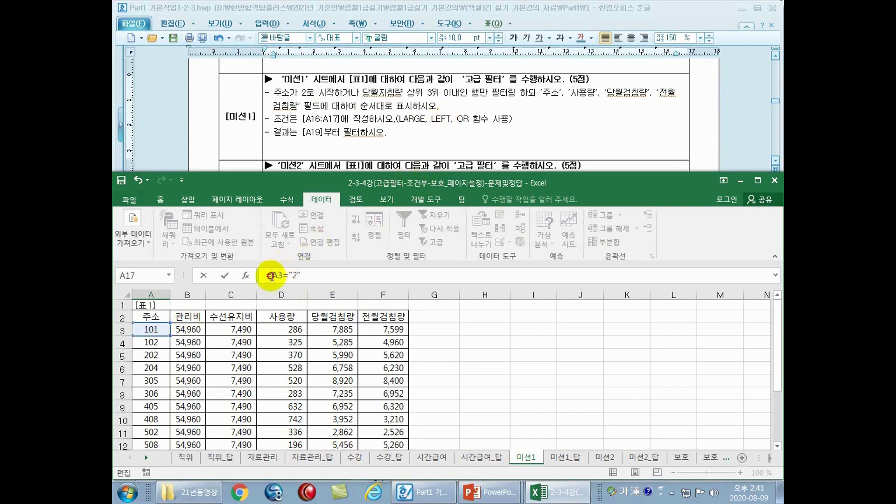
type("ㄷ")
key("BackSpace")
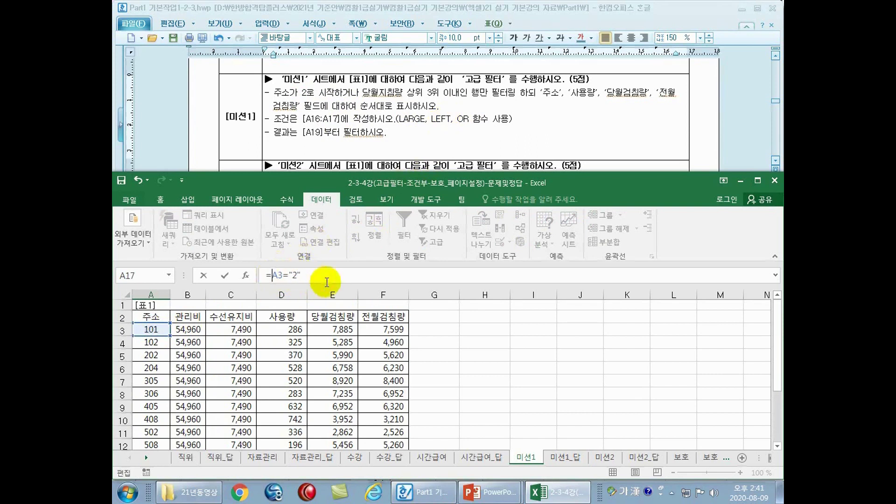
type("left(")
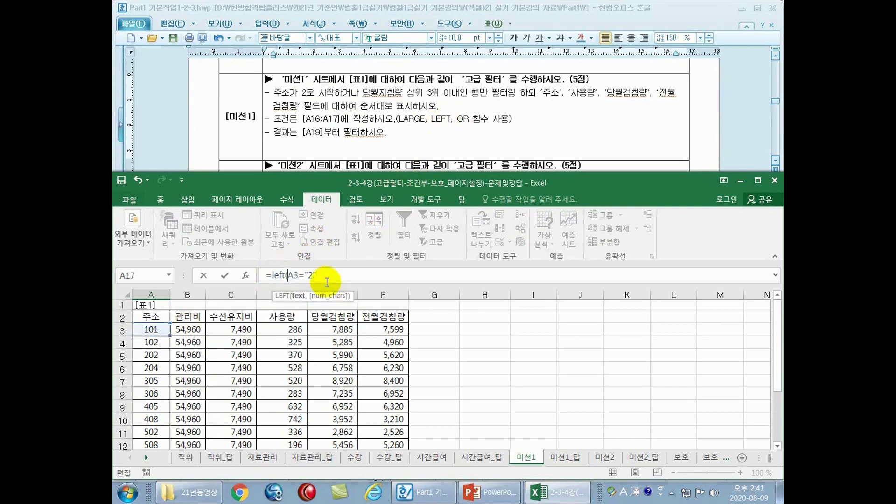
left_click(297, 275)
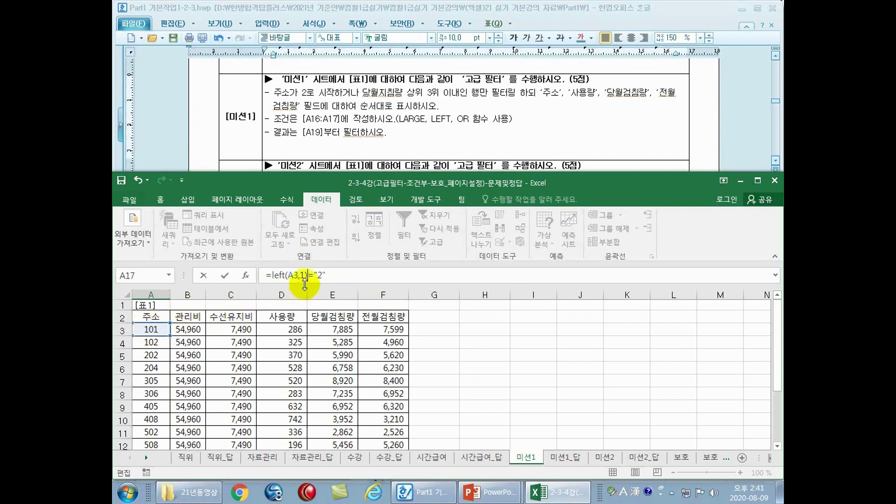
left_click(342, 272)
mouse_move(431, 123)
left_mouse_down()
mouse_move(449, 123)
mouse_move(448, 140)
mouse_move(487, 133)
left_mouse_up()
left_click_drag(434, 146, 508, 143)
mouse_move(453, 114)
left_mouse_down()
mouse_move(433, 122)
mouse_move(456, 117)
left_mouse_up()
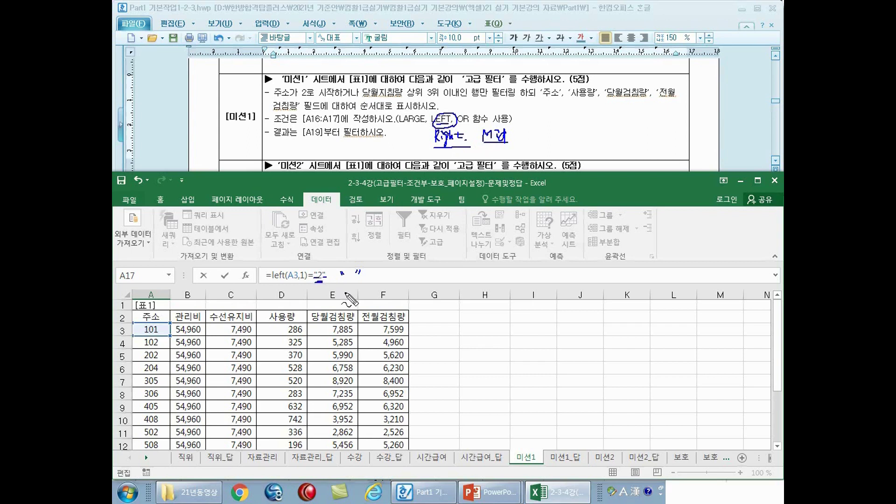
key("Escape")
Step: Enter the formula =LEFT(A3,1)="2" in A17 and review it against the address table and the instructions
left_click(327, 275)
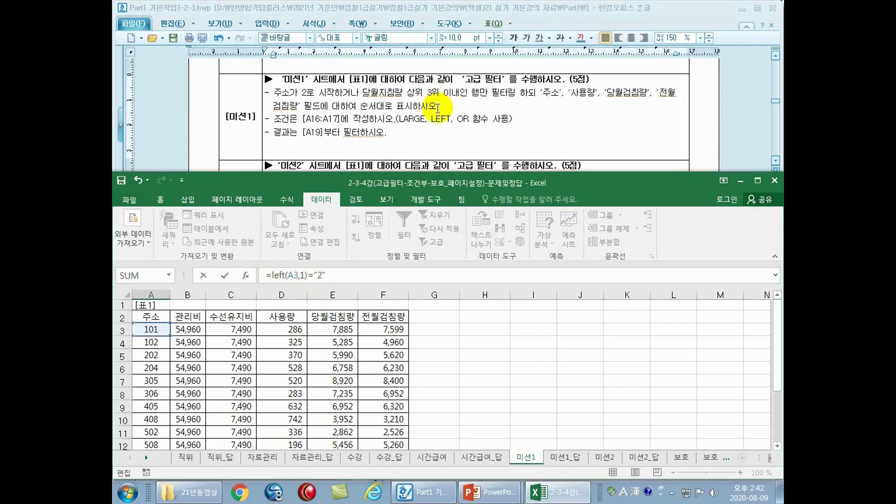
key("Return")
left_click(161, 425)
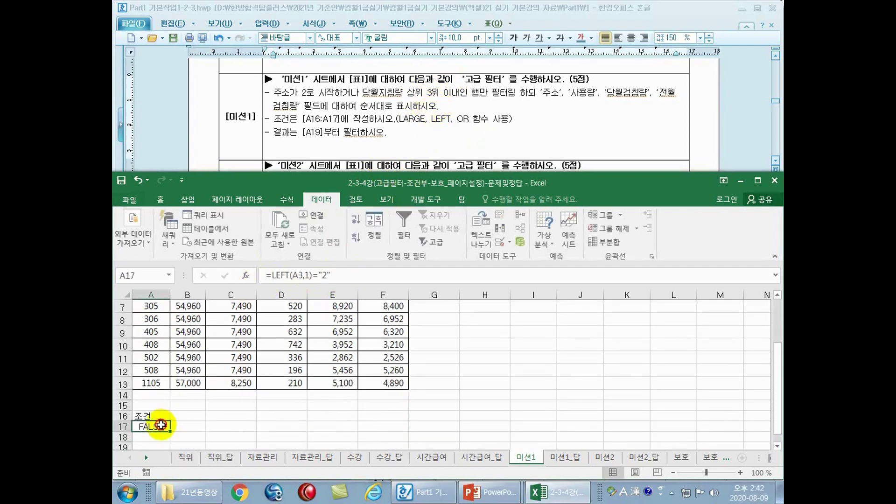
scroll(161, 424, "up", 2)
scroll(158, 339, "down", 2)
scroll(161, 342, "down", 2)
scroll(160, 393, "up", 4)
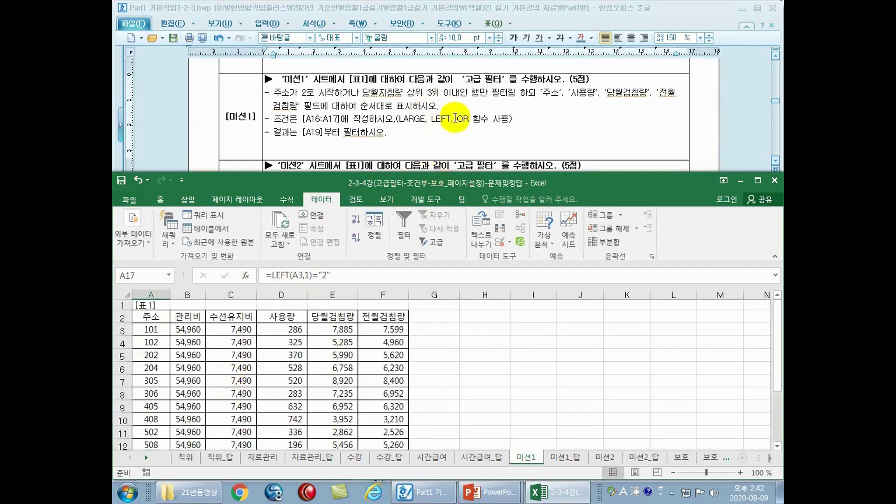
double_click(446, 178)
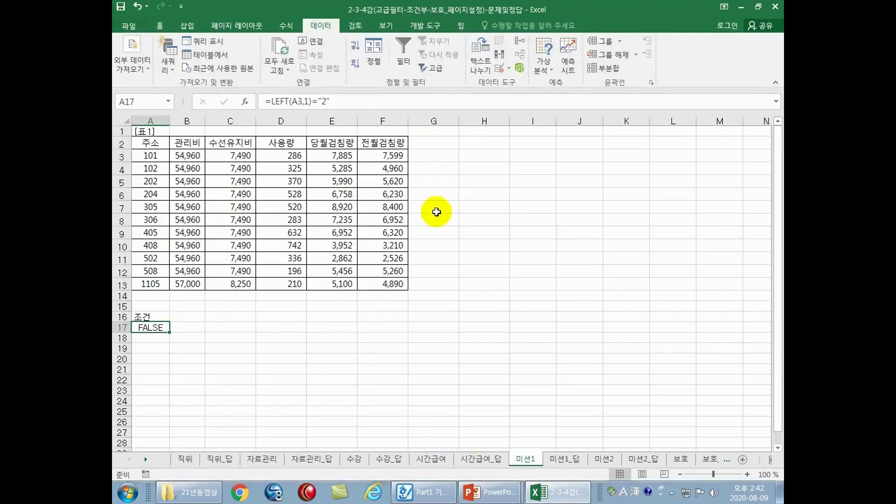
double_click(455, 9)
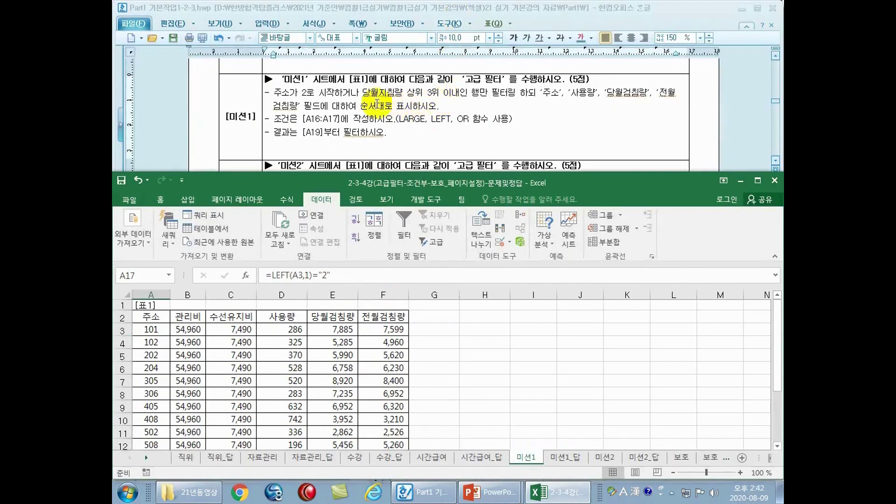
Step: Correct the field name 당월지침량 to 당월검침량 in the 미션1 instructions of the Hangul document, matching the sheet's column heading
left_click_drag(332, 317, 329, 380)
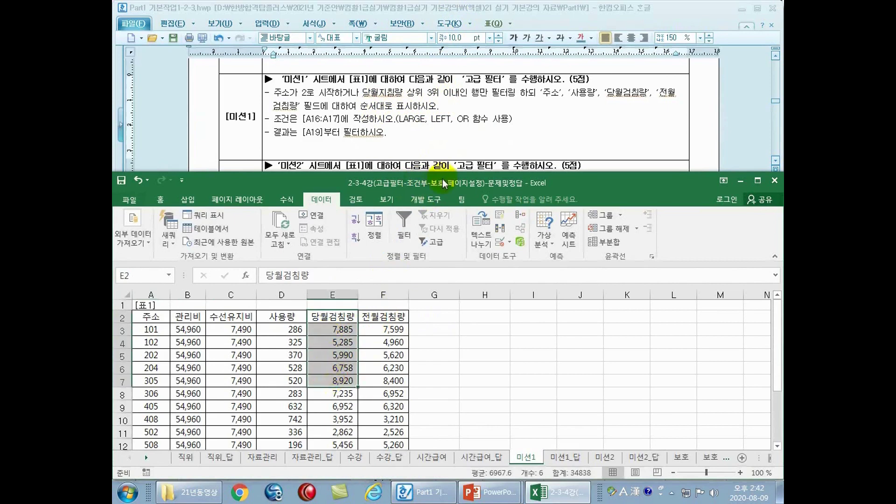
left_click(424, 103)
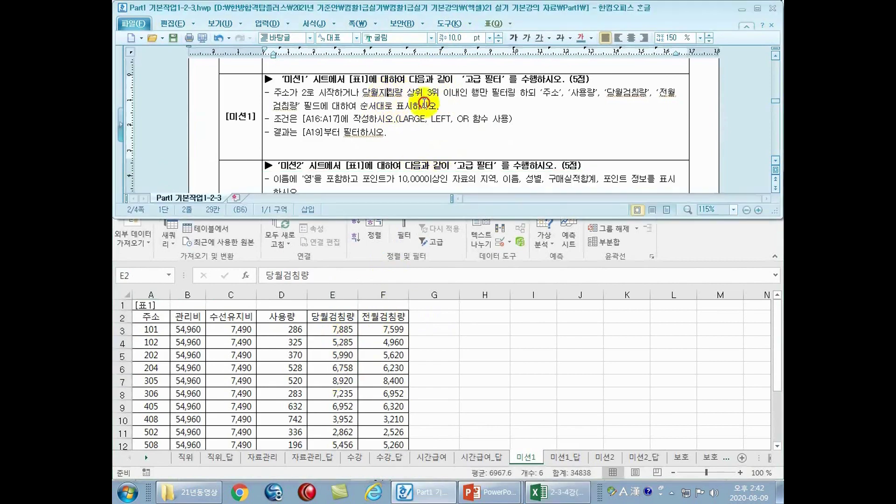
key("BackSpace")
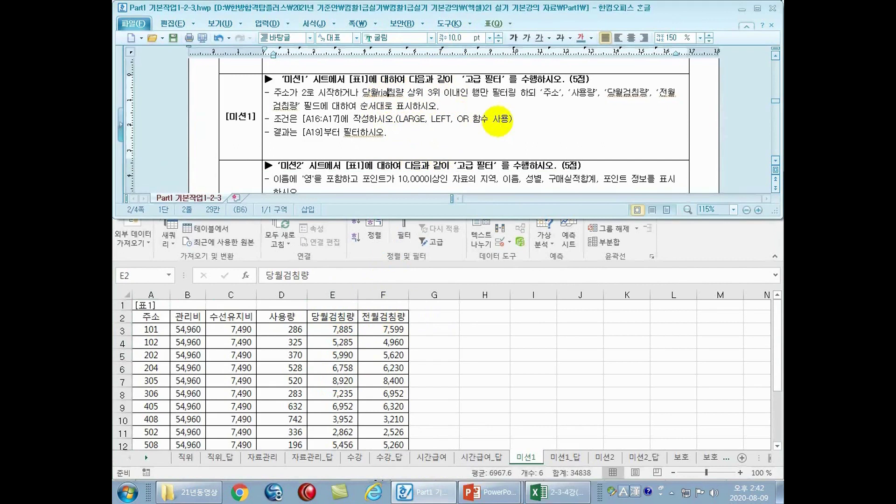
type("검")
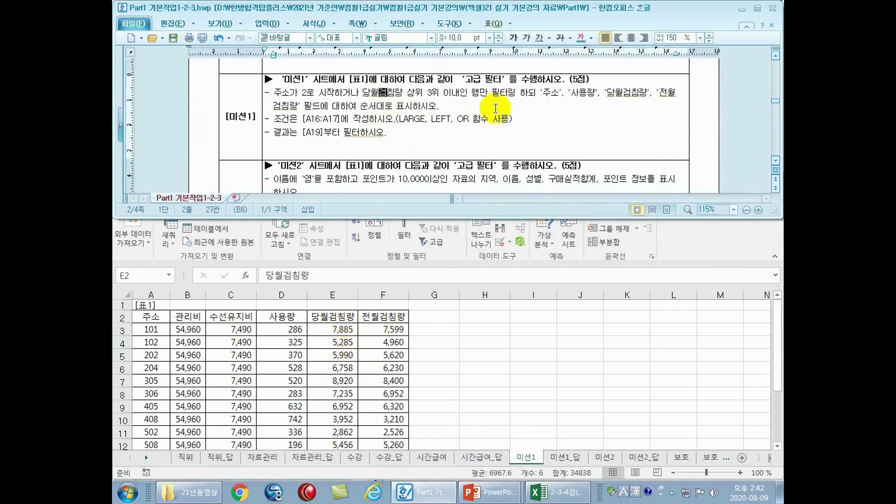
left_click(426, 115)
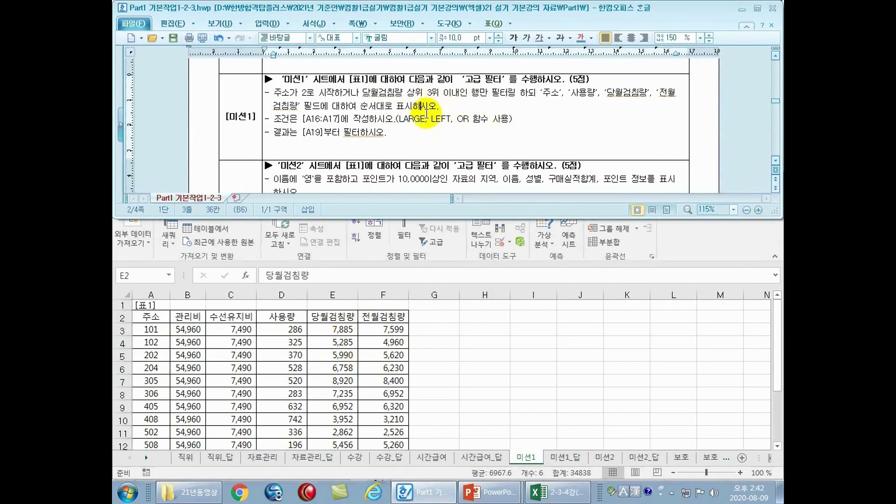
Step: Return to Excel and calculate the third-largest 당월검침량 value in H3 with =LARGE(E3:E13,3)
double_click(452, 9)
double_click(452, 9)
left_click(448, 343)
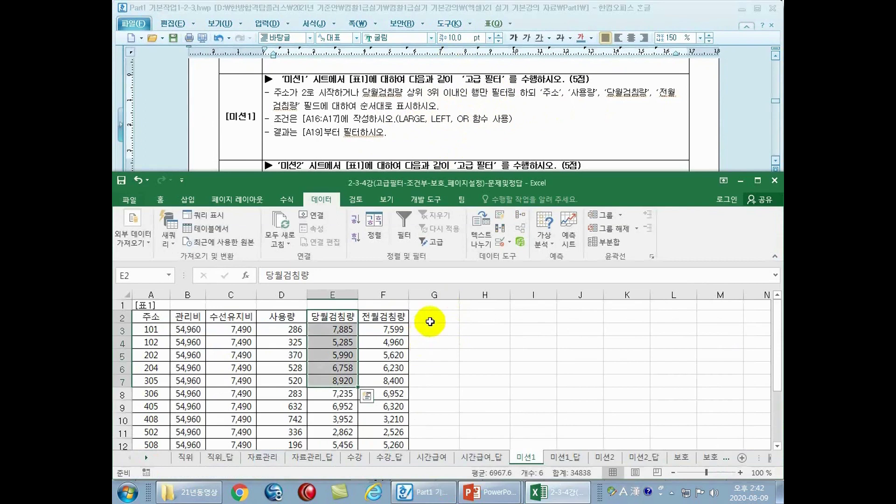
left_click(488, 329)
type("=lage")
key("BackSpace")
key("BackSpace")
type("rge(")
left_click_drag(334, 331, 345, 417)
type(",")
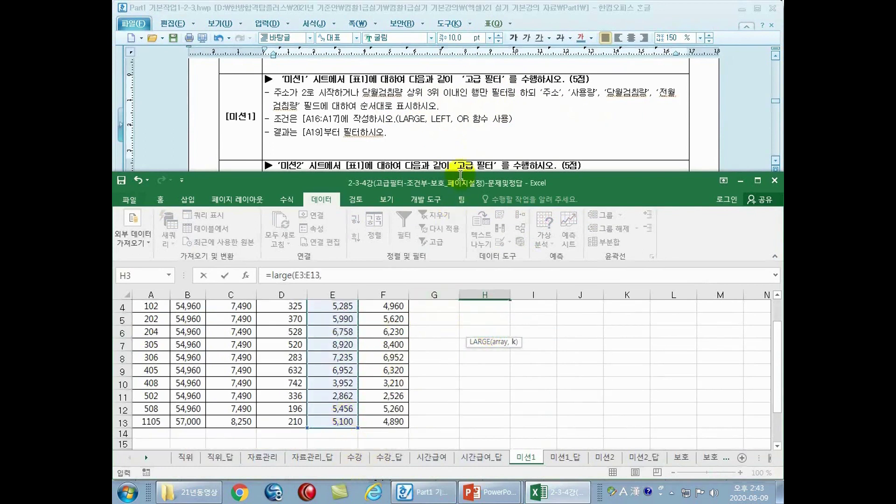
scroll(439, 218, "up", 2)
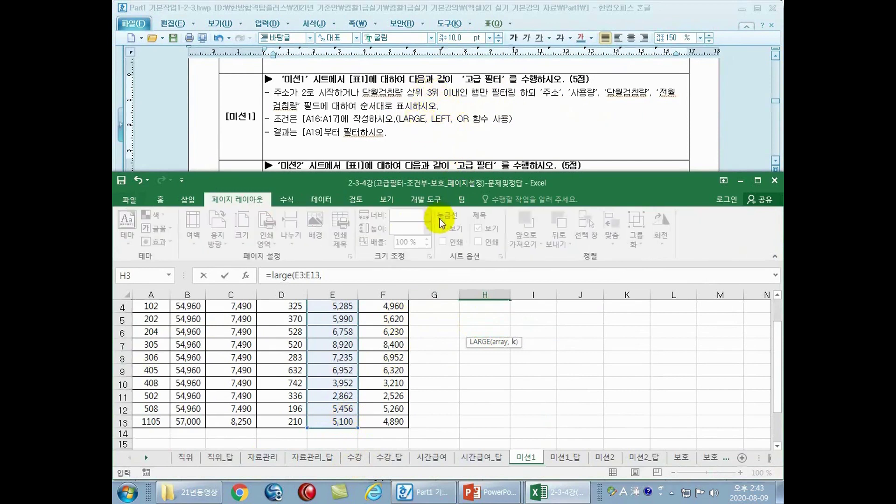
type("3")
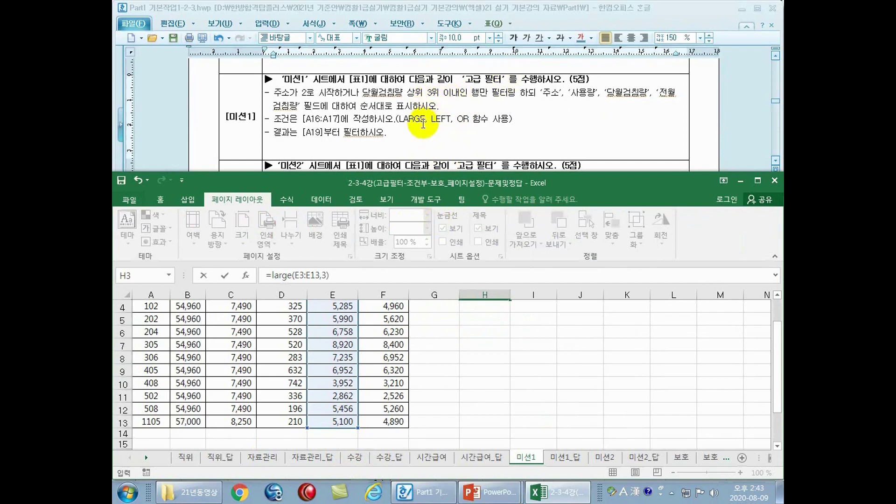
key("Return")
scroll(449, 153, "up", 1)
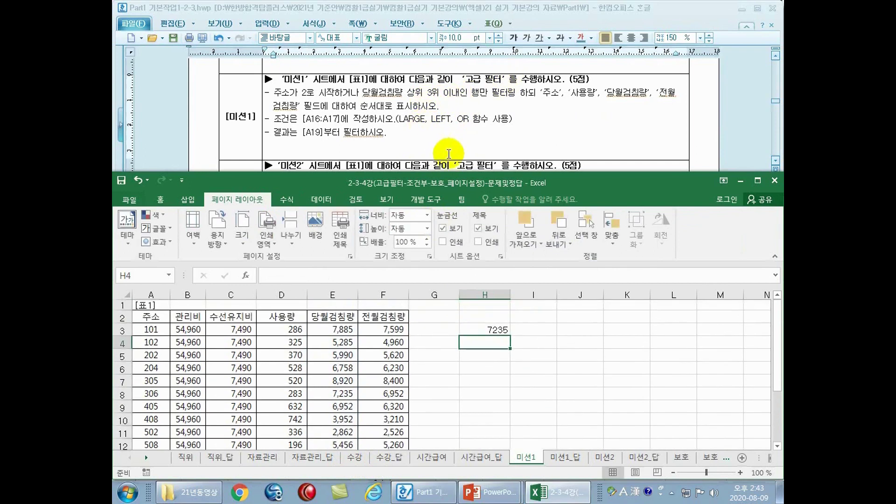
Step: Calculate the third-smallest 당월검침량 value in H4 with =SMALL(E3:E13,3)
type("=small(")
left_click_drag(338, 329, 354, 423)
type(",3")
key("Return")
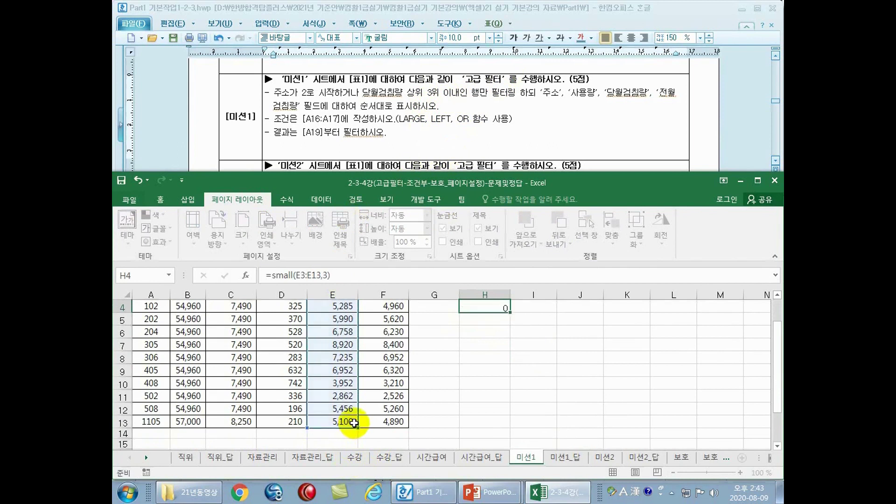
scroll(374, 422, "up", 1)
Step: Examine the rank argument in the SMALL formula in H4 and the LARGE formula in H3 without editing them
left_click(498, 343)
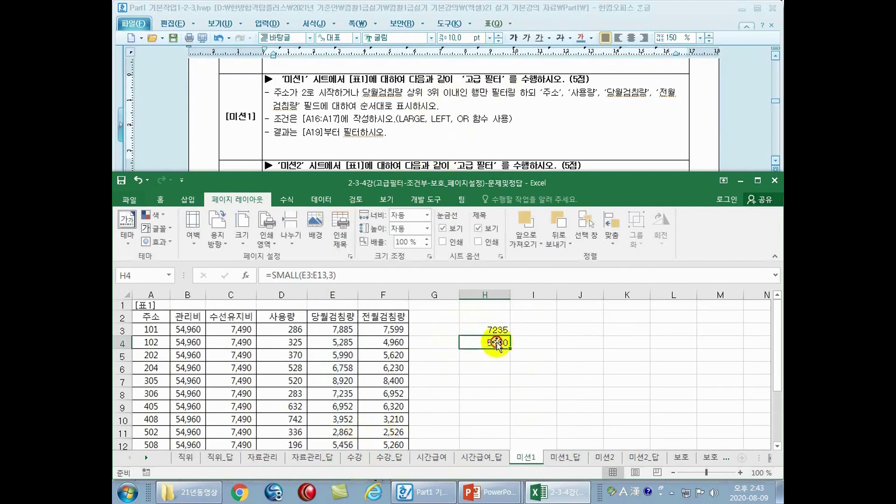
left_click(330, 276)
left_click(330, 276)
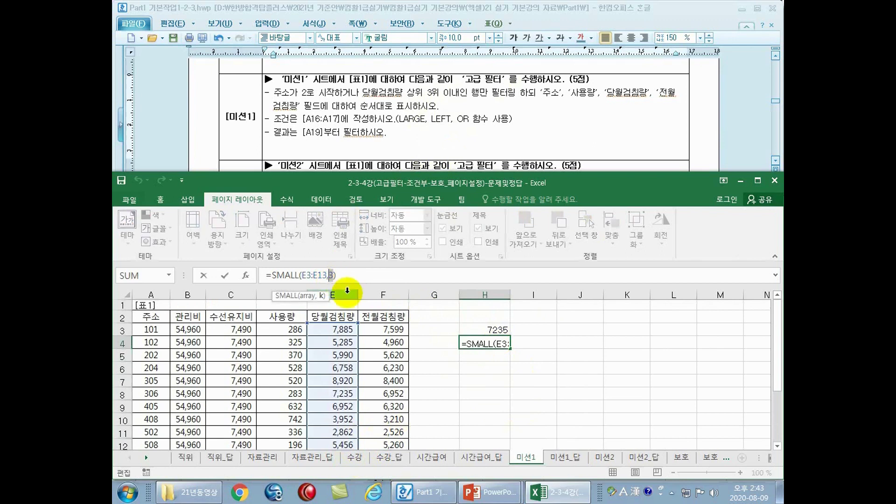
key("Escape")
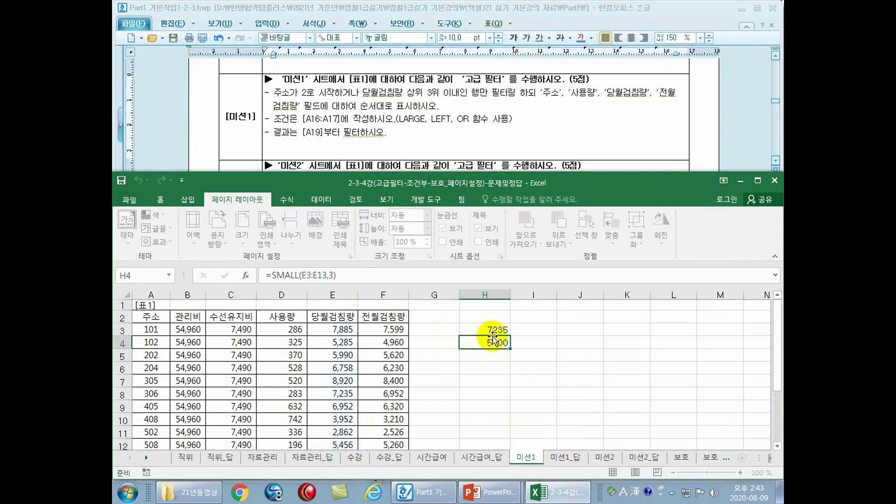
left_click(485, 330)
left_click(332, 275)
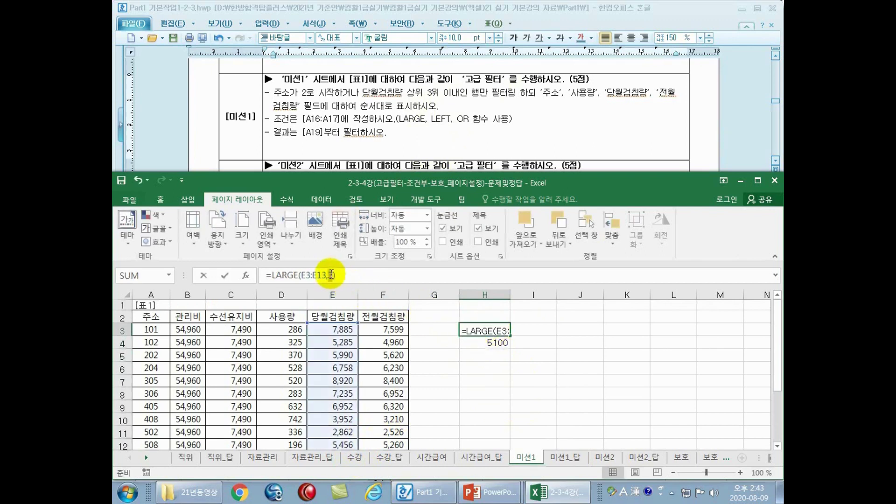
key("Escape")
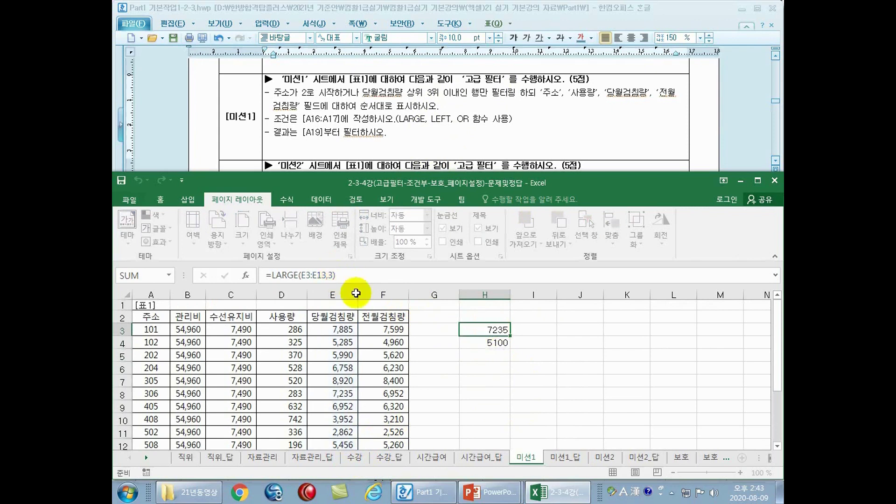
Step: Examine the 당월검침량 values in E3, E7 and E8 against the LARGE result in H3
double_click(474, 183)
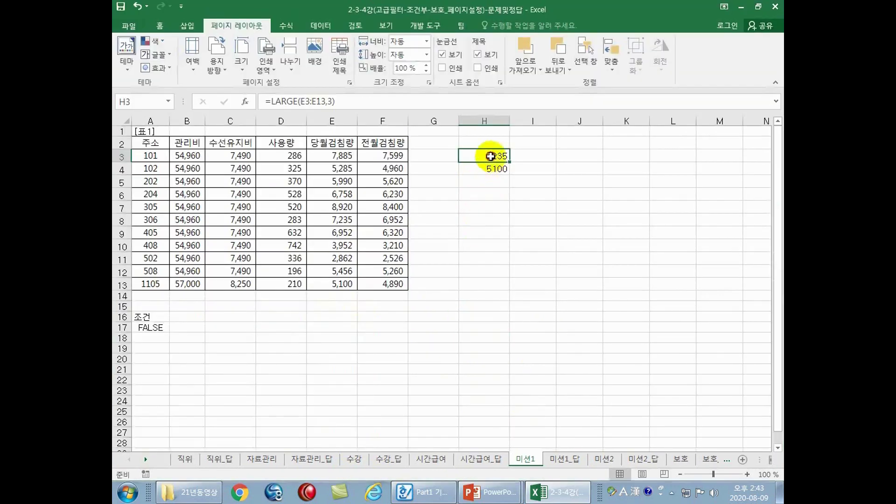
left_click(344, 153)
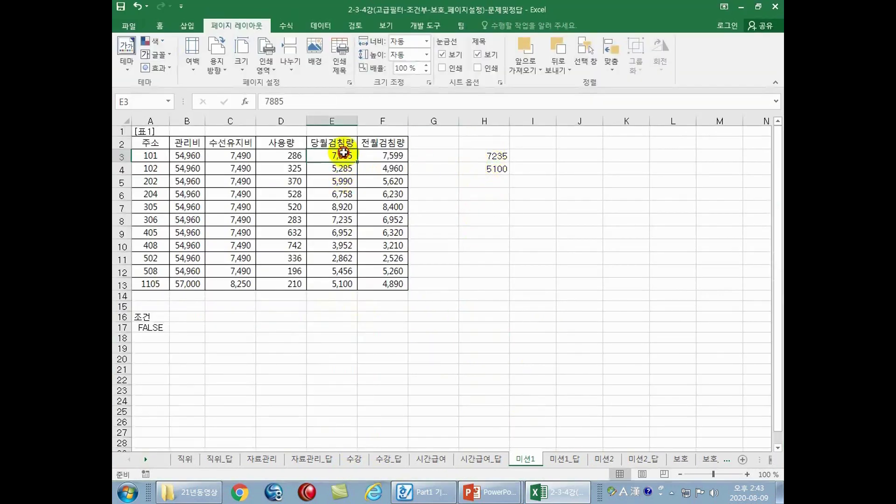
left_click(346, 211, "ctrl")
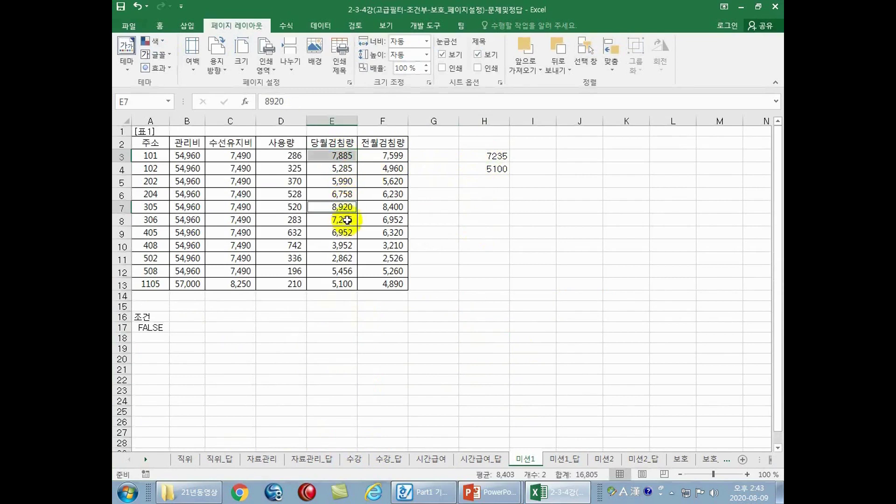
left_click(347, 219, "ctrl")
left_click(347, 220)
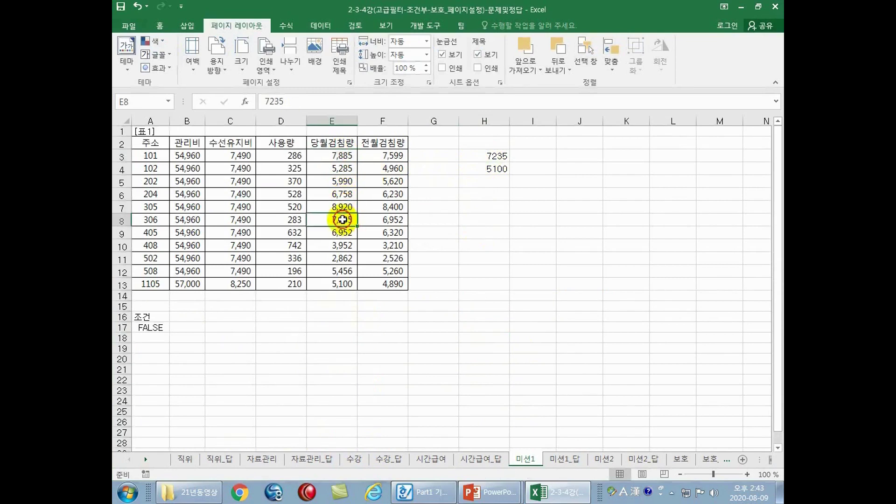
left_click(344, 206)
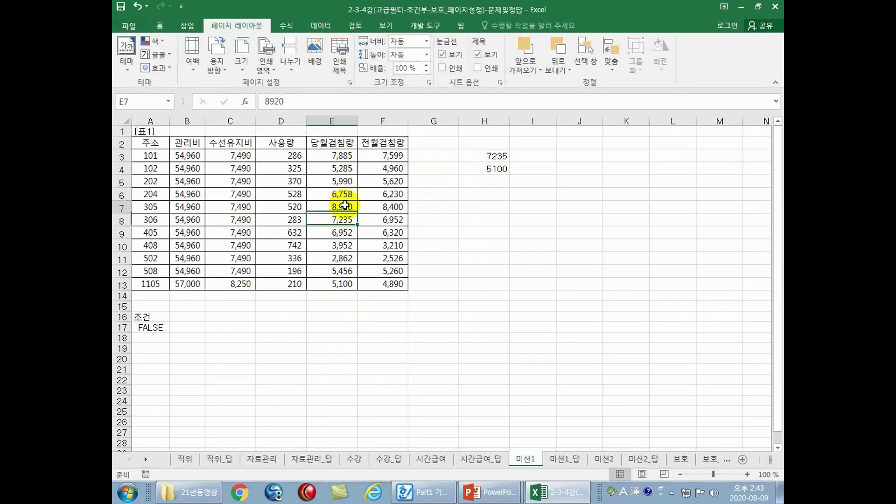
left_click(343, 220)
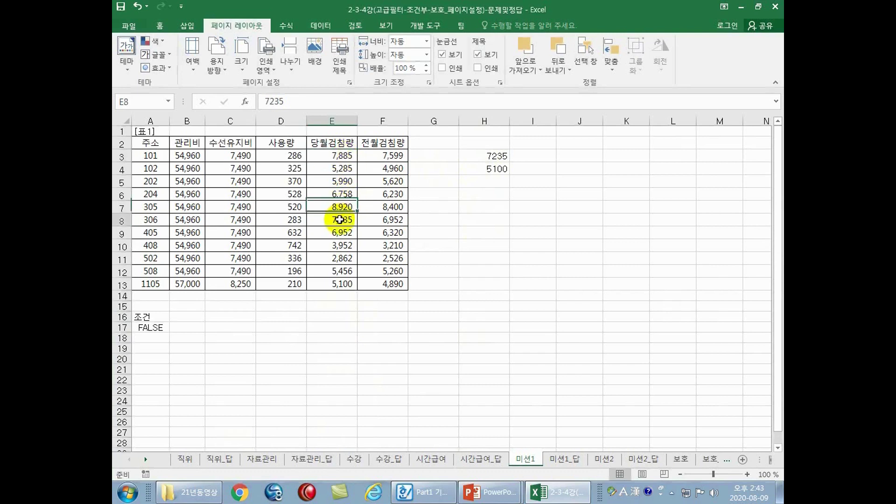
left_click(489, 157)
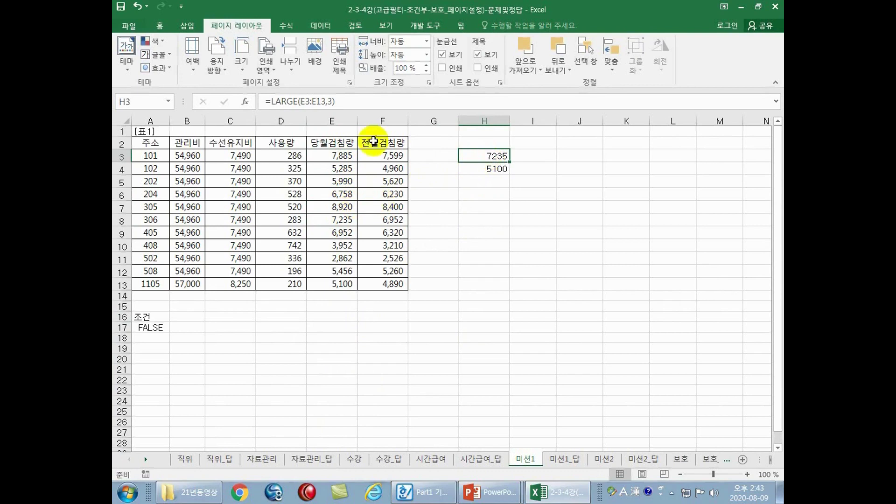
Step: Compare the 상위 3위 이내 condition in the 미션1 instructions with the LARGE result in H3 and the 당월검침량 values
double_click(408, 13)
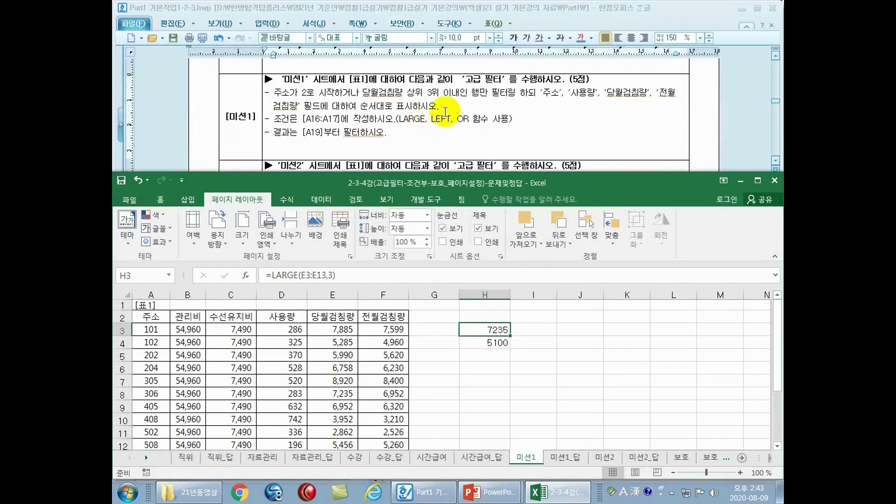
left_click_drag(407, 97, 450, 94)
mouse_move(485, 333)
left_mouse_down()
mouse_move(473, 321)
mouse_move(468, 351)
left_mouse_up()
left_click_drag(320, 327, 329, 325)
left_click_drag(321, 376, 330, 373)
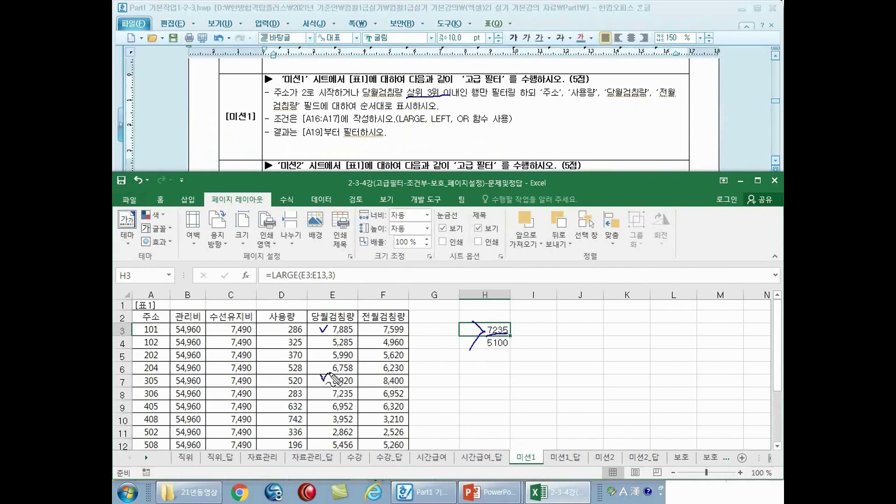
left_click_drag(483, 350, 511, 348)
left_click_drag(483, 349, 501, 349)
key("Escape")
Step: Compare the SMALL result in H4 with the three lowest 당월검침량 values, considering the comparison direction for lower and upper ranks
double_click(472, 184)
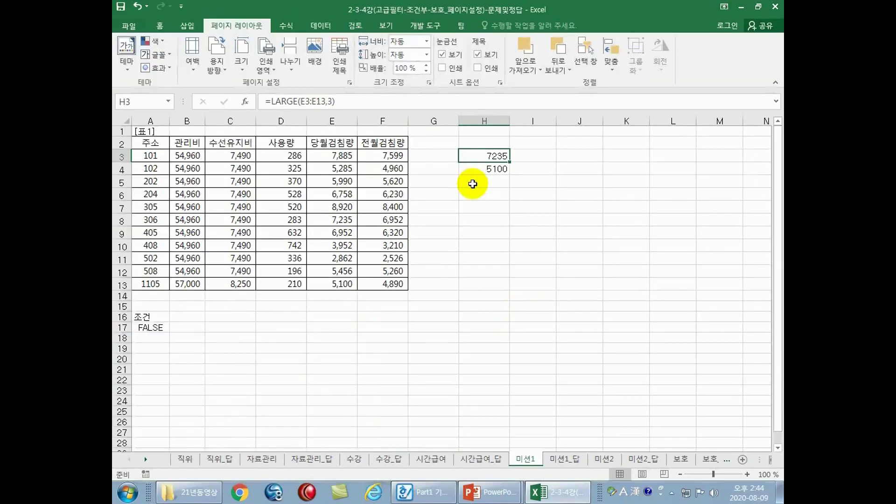
key("ctrl+2")
left_click_drag(480, 178, 510, 176)
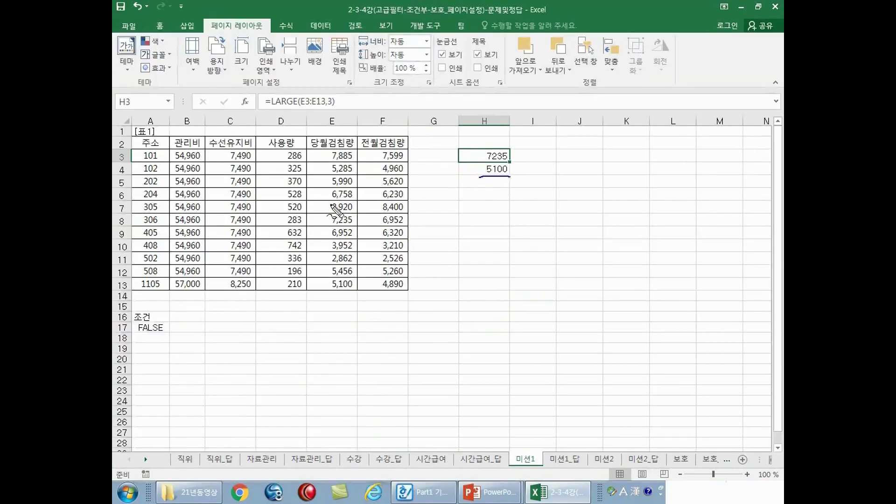
left_click_drag(325, 284, 327, 288)
left_click_drag(323, 246, 329, 241)
mouse_move(335, 294)
left_mouse_down()
mouse_move(355, 285)
mouse_move(330, 282)
left_mouse_up()
mouse_move(478, 164)
left_mouse_down()
mouse_move(478, 183)
mouse_move(465, 165)
left_mouse_up()
mouse_move(455, 184)
left_mouse_down()
mouse_move(467, 174)
mouse_move(480, 182)
left_mouse_up()
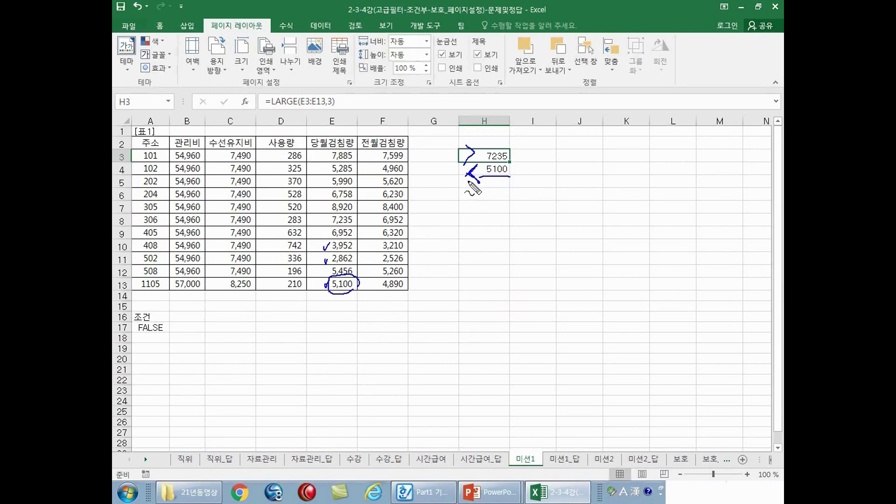
key("Escape")
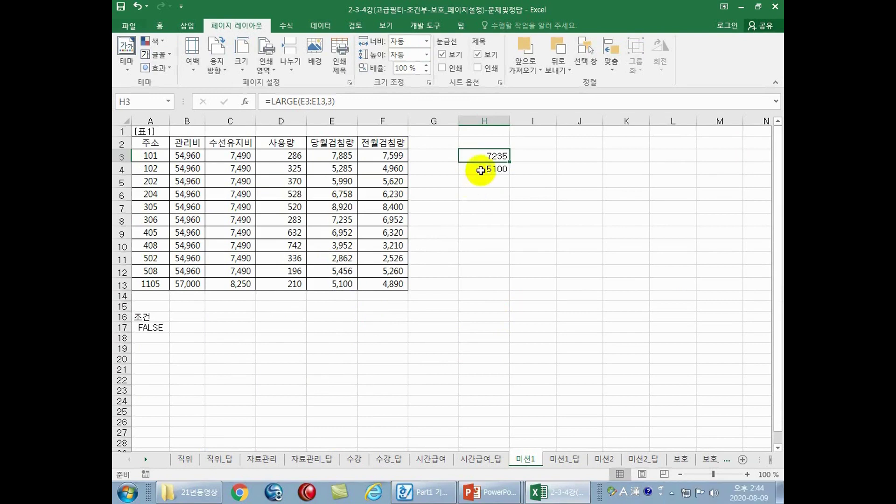
Step: Extend the criteria formula in A17 after LEFT(A3,1)="2" with a comma and a LARGE function over E3:E13
double_click(528, 11)
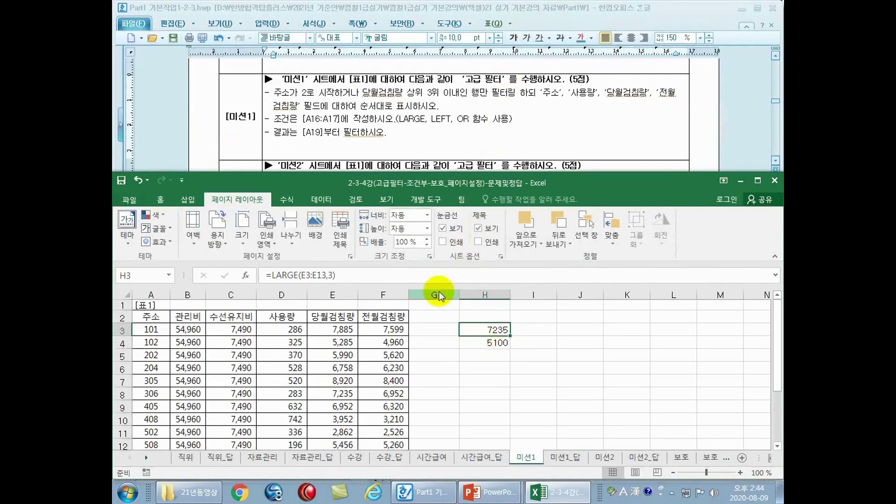
scroll(387, 327, "down", 2)
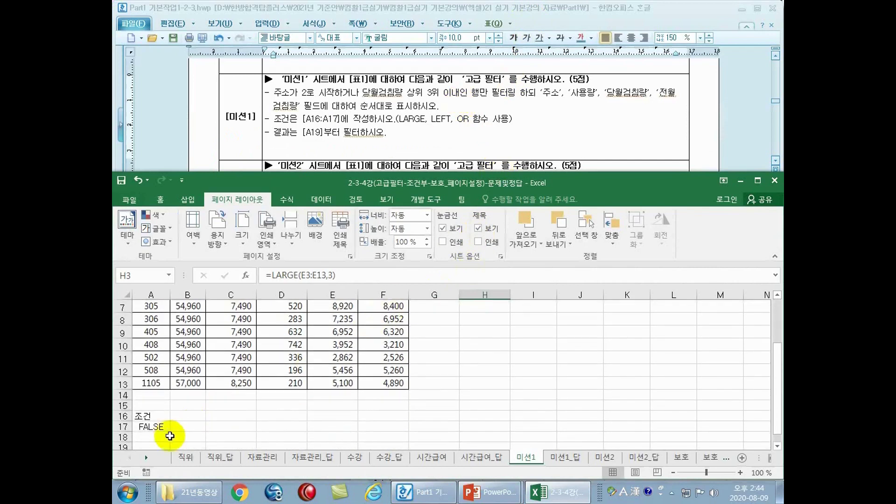
left_click(148, 426)
left_click(354, 276)
type(",1)=\"2\",large")
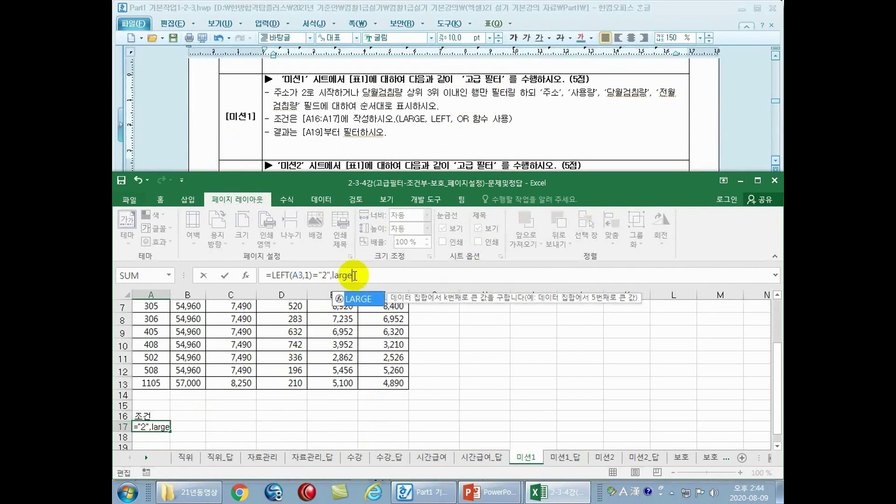
type("(")
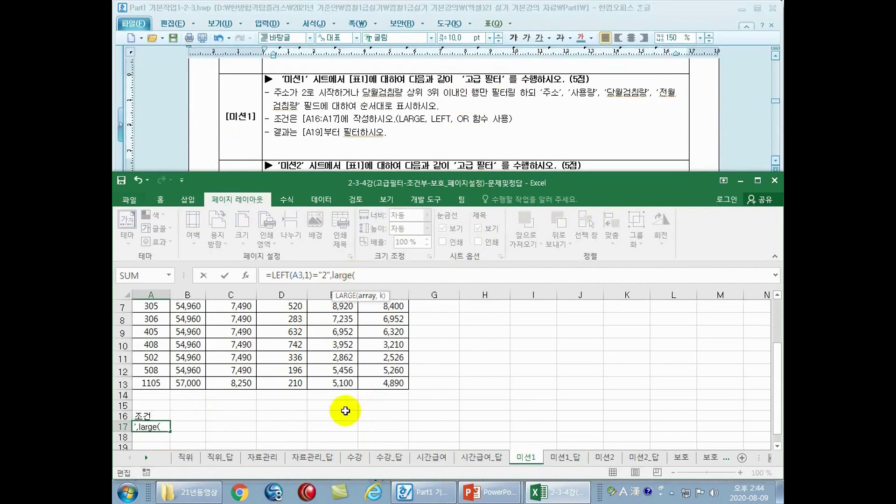
scroll(768, 361, "up", 2)
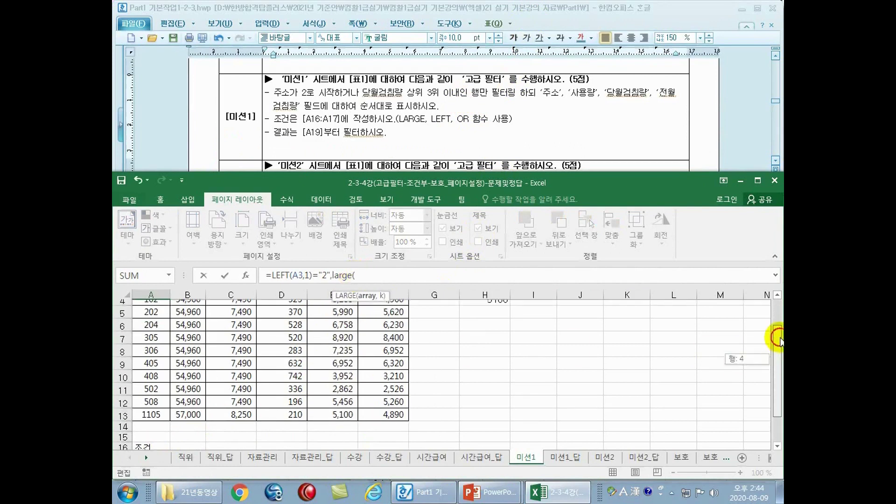
left_click_drag(340, 330, 337, 421)
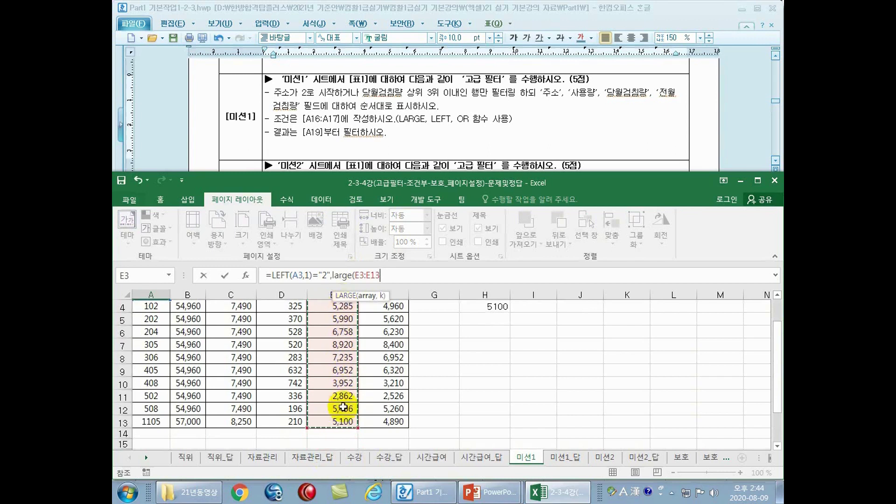
Step: Change the A3 reference inside the LEFT function of the A17 formula to the column-absolute $A3
left_click(293, 275)
key("F4")
key("F4")
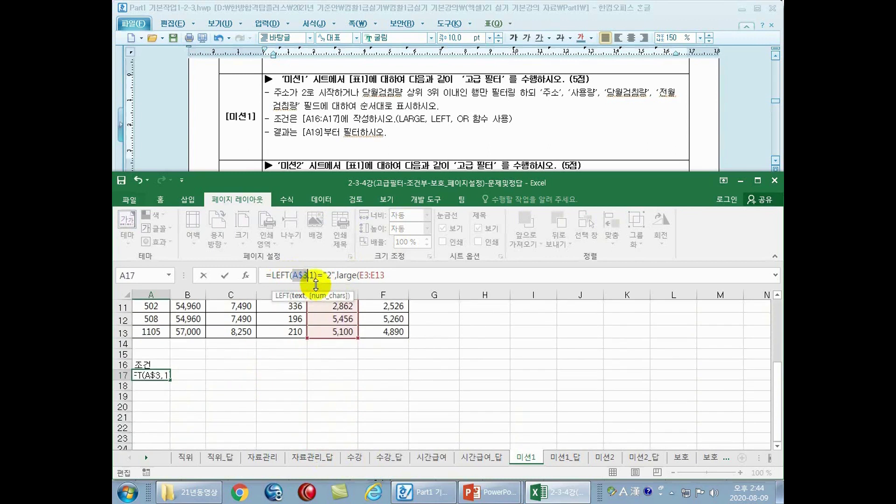
key("F4")
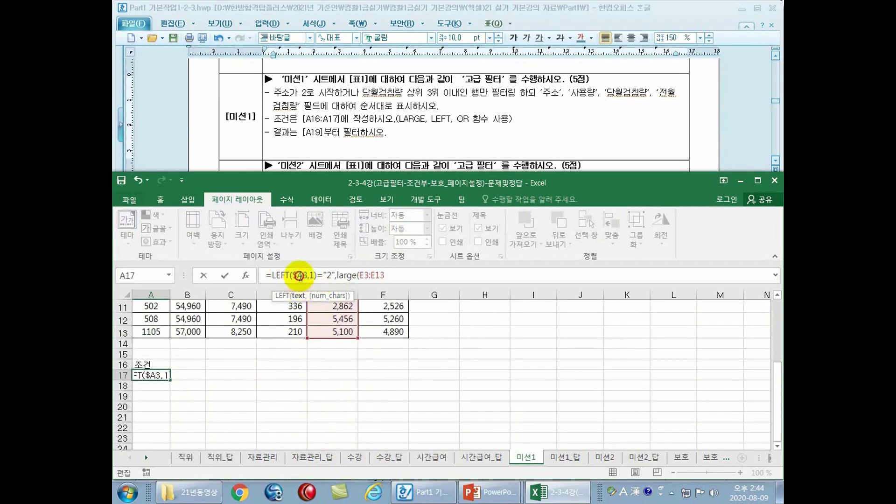
Step: Make the LARGE range in the A17 formula absolute as $E$3:$E$13 and set its rank argument to 3
left_click_drag(774, 397, 774, 347)
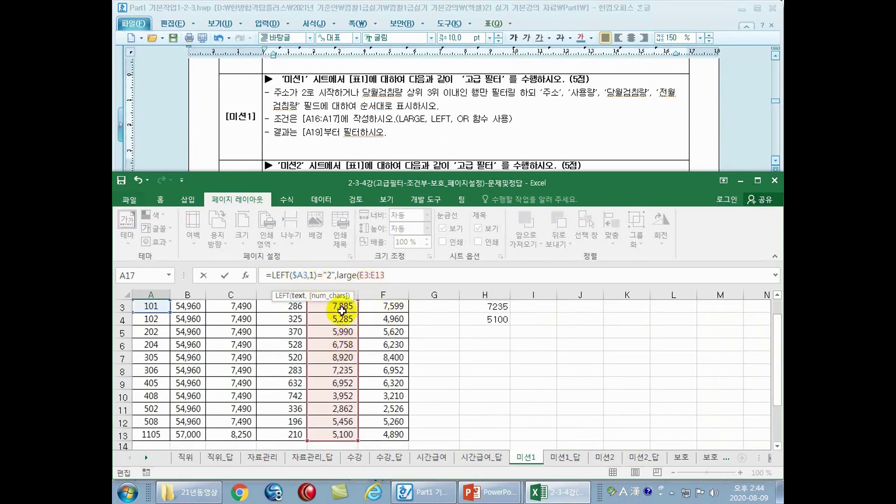
double_click(436, 181)
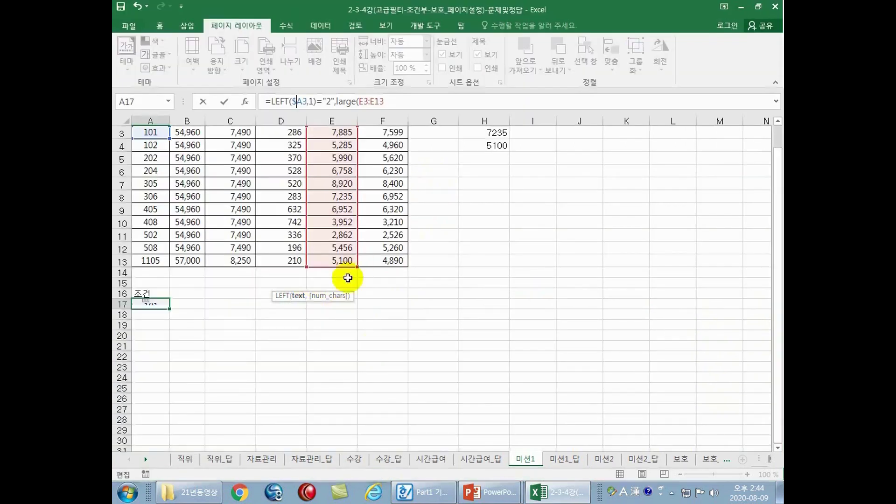
scroll(770, 364, "up", 1)
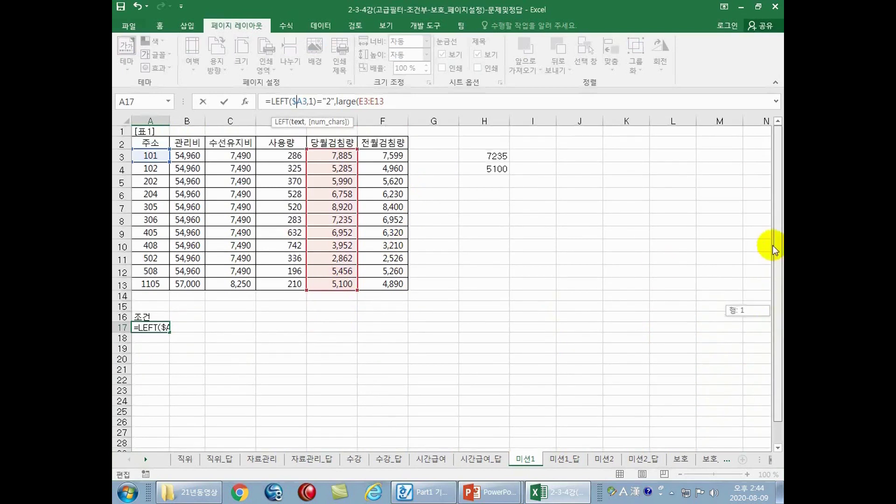
left_click_drag(385, 101, 359, 101)
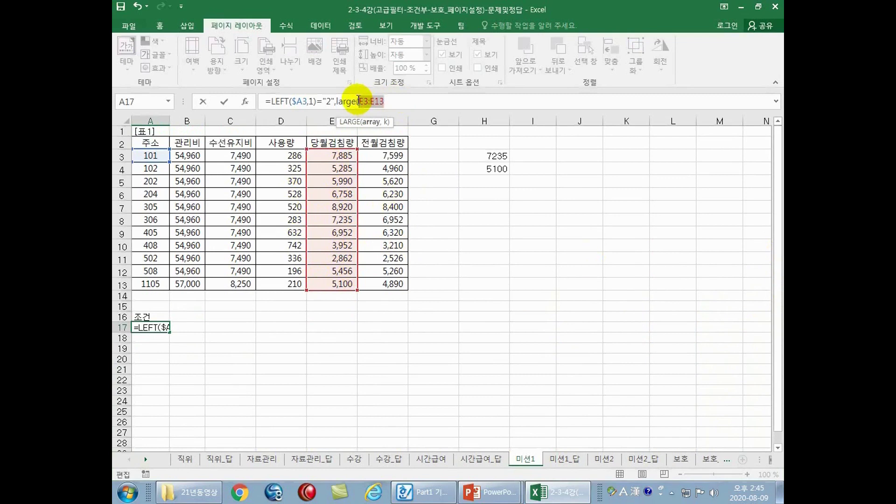
key("F4")
left_click(419, 103)
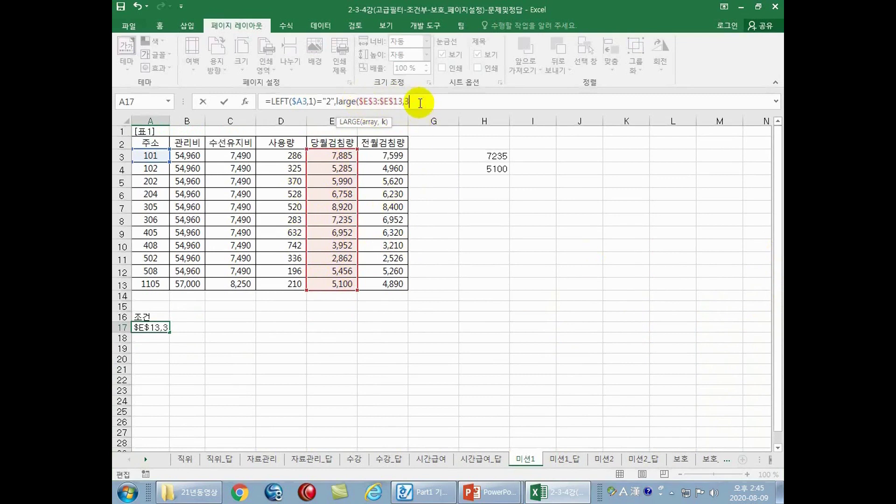
key("Return")
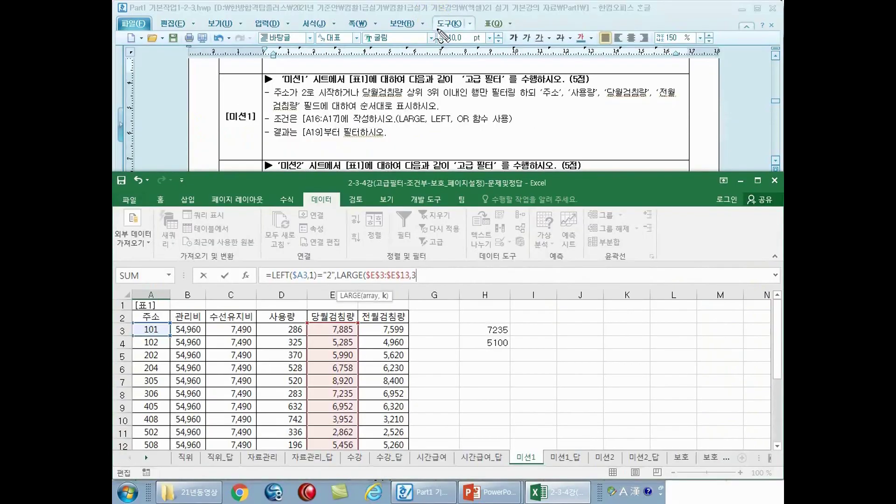
Step: Review the 상위 3위 이내 wording again, checking which 당월검침량 values meet the threshold in H3
left_click_drag(407, 99, 460, 100)
mouse_move(480, 342)
left_mouse_down()
mouse_move(488, 341)
mouse_move(485, 322)
mouse_move(487, 335)
mouse_move(506, 335)
left_mouse_up()
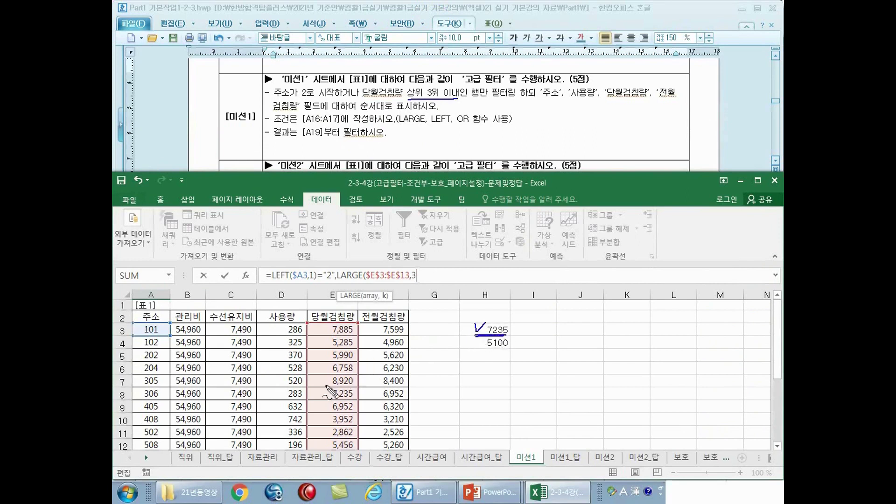
mouse_move(324, 390)
left_mouse_down()
mouse_move(333, 388)
mouse_move(326, 378)
left_mouse_up()
left_click_drag(318, 400, 322, 397)
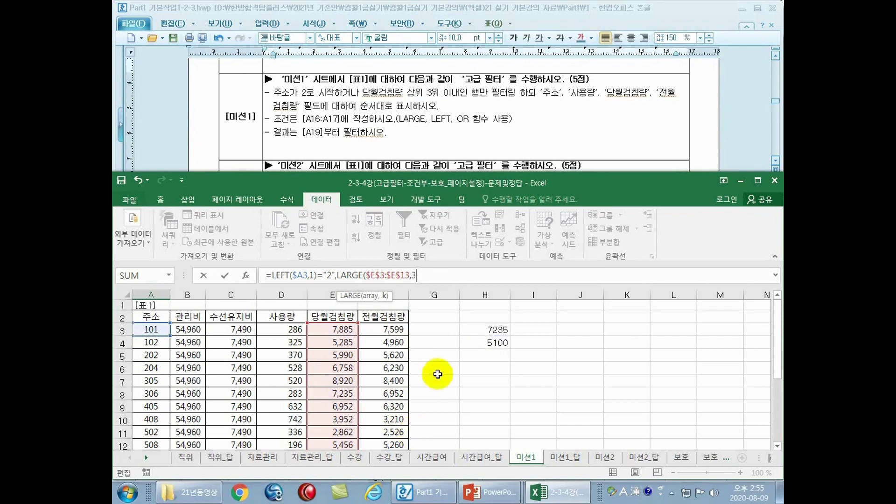
Step: Close the LARGE function in the A17 formula and insert $E3>= before it to compare each 당월검침량 value
double_click(505, 180)
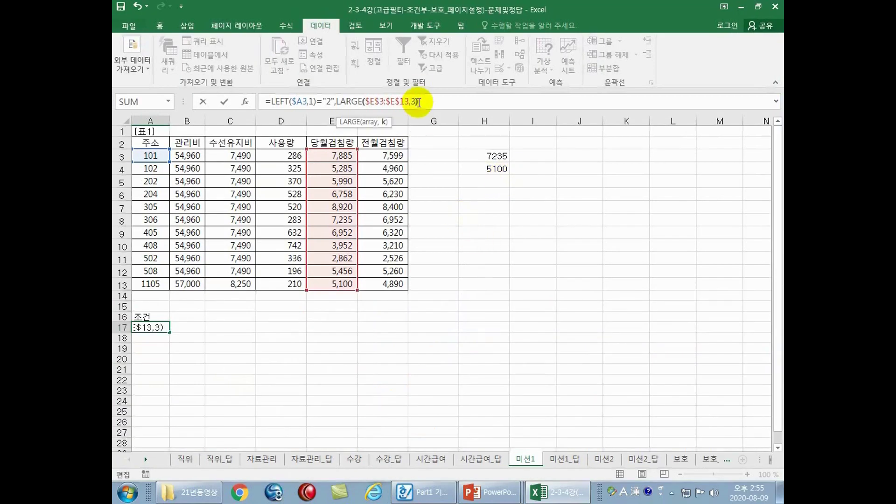
left_click_drag(336, 102, 419, 102)
left_click(336, 102)
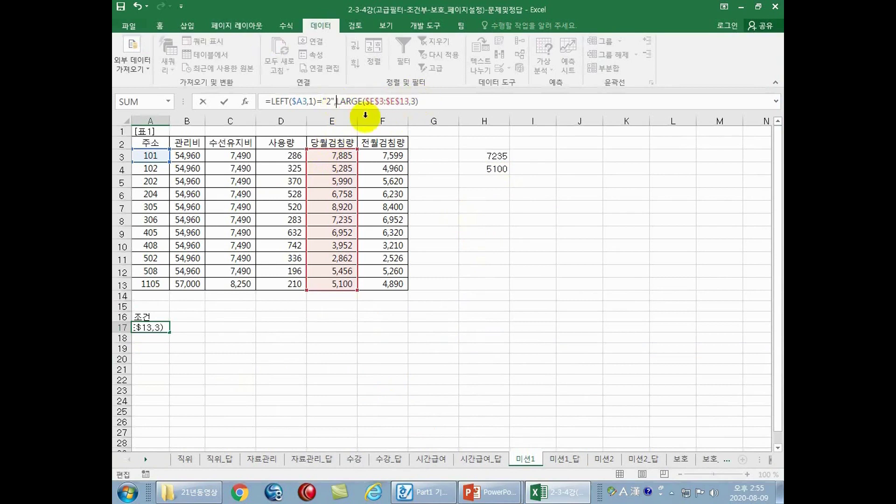
left_click(332, 157)
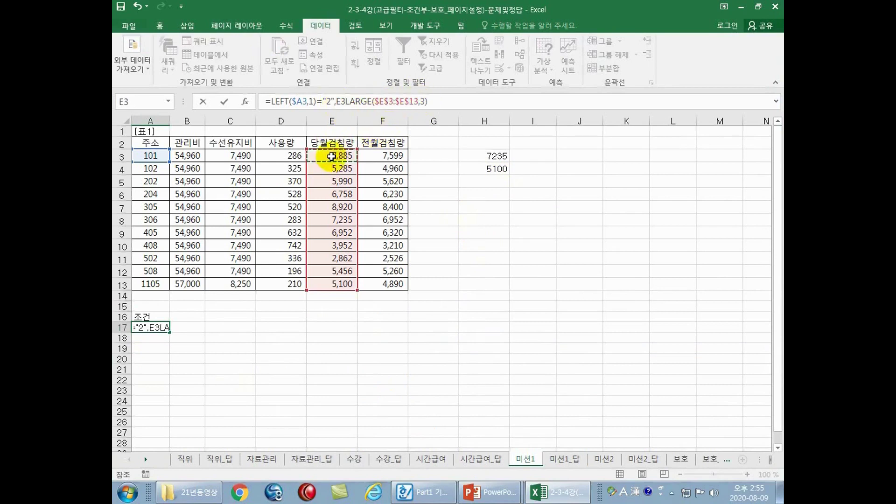
key("F4")
key("F4")
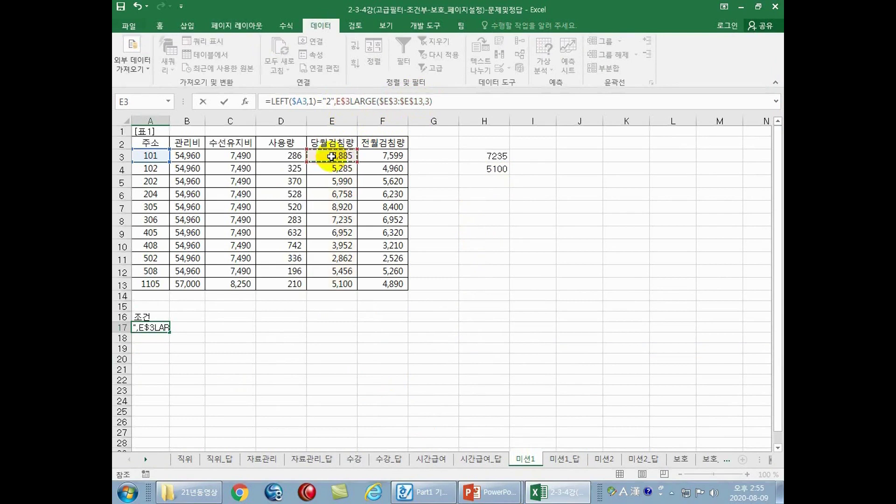
key("F4")
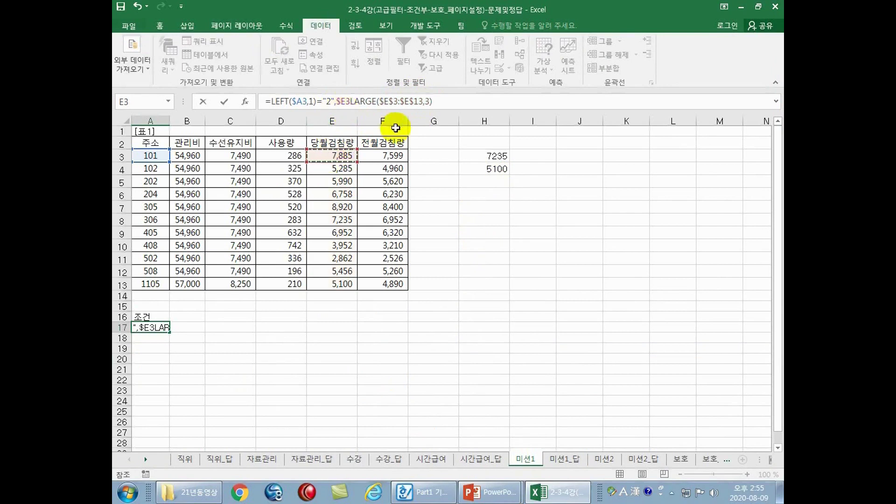
type(">=")
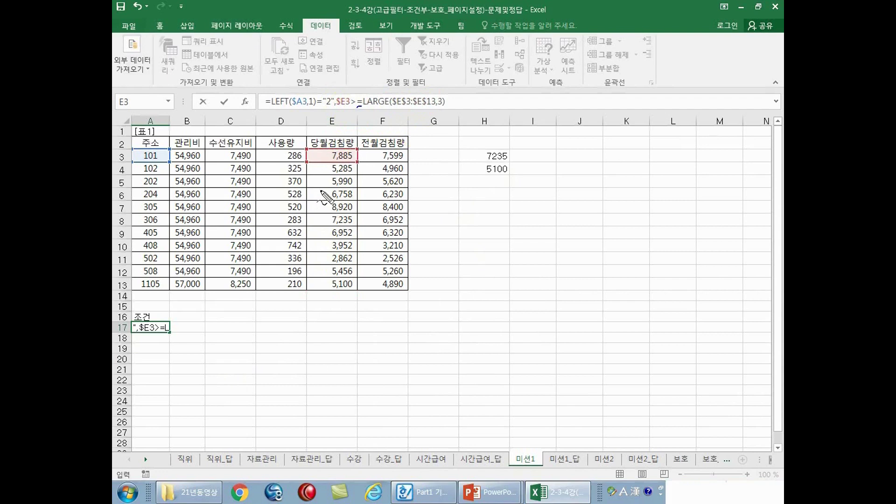
Step: Review the $E3>=LARGE($E$3:$E$13,3) comparison in the A17 formula against the highest 당월검침량 values
left_click_drag(321, 202, 328, 198)
left_click_drag(320, 155, 330, 151)
left_click_drag(368, 108, 425, 109)
left_click_drag(365, 97, 360, 109)
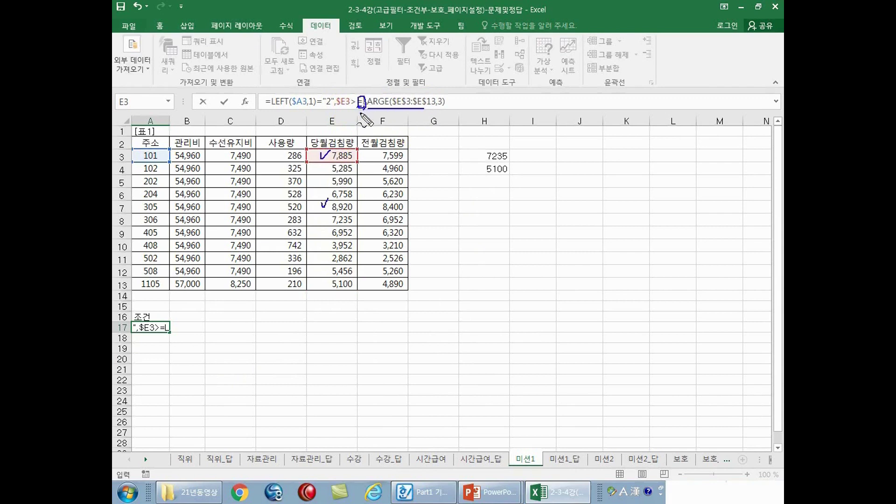
key("Escape")
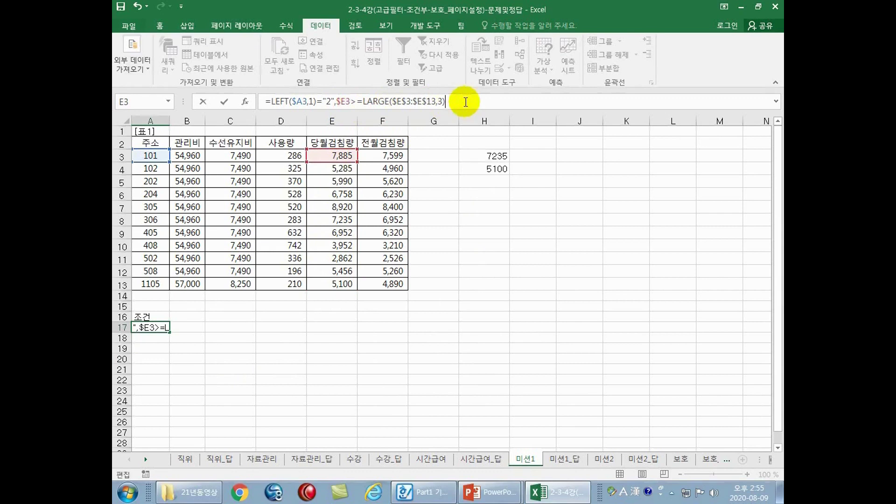
left_click_drag(275, 101, 420, 102)
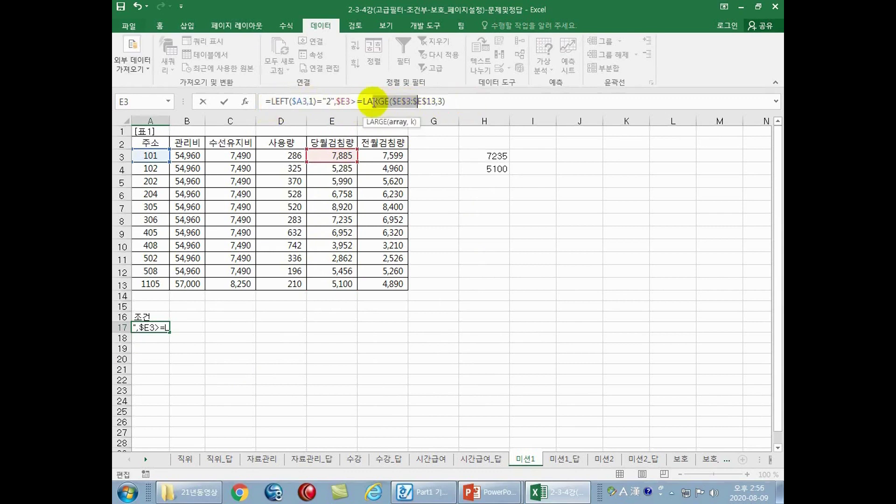
left_click_drag(350, 101, 407, 101)
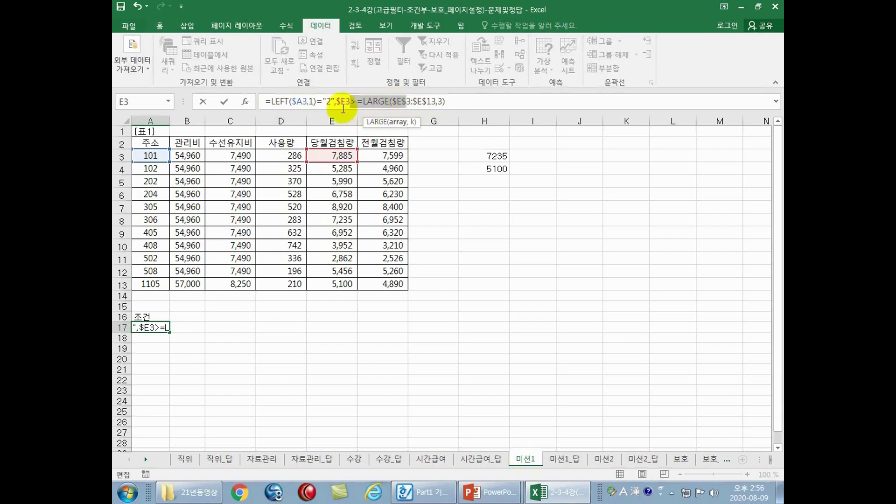
Step: Wrap the LEFT and LARGE conditions of the A17 formula in an OR function and enter the formula
left_click(271, 101)
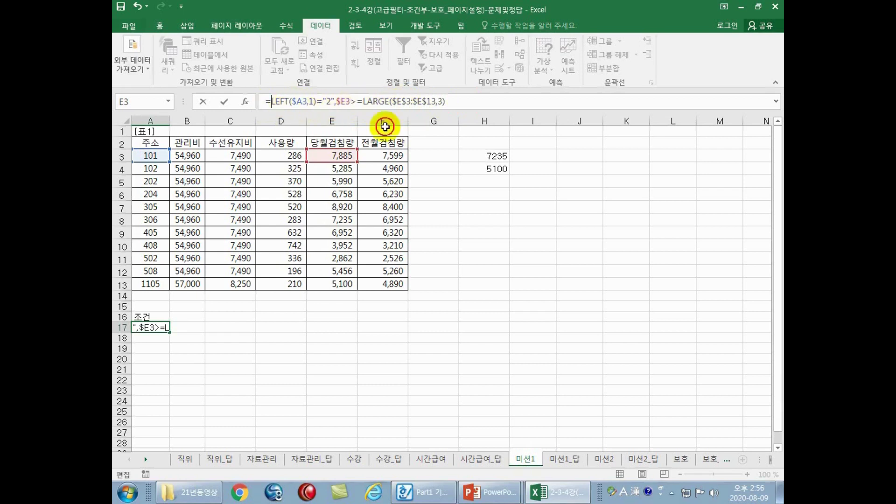
type("or(")
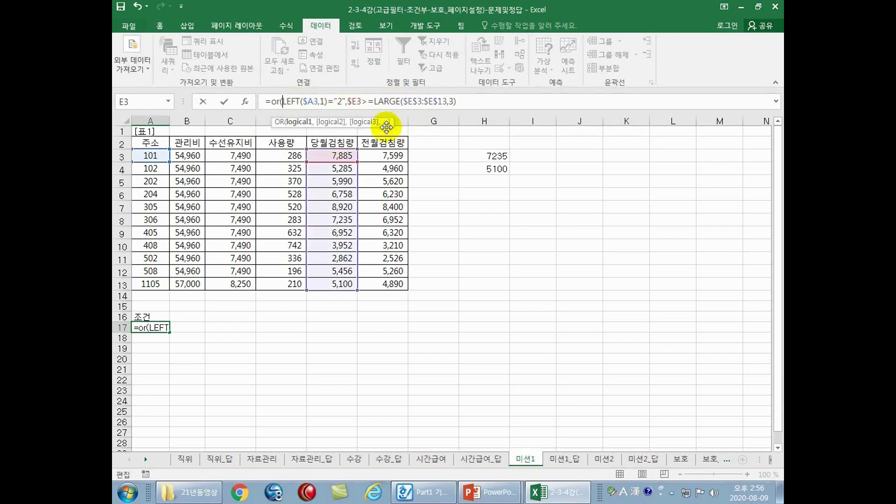
left_click(472, 107)
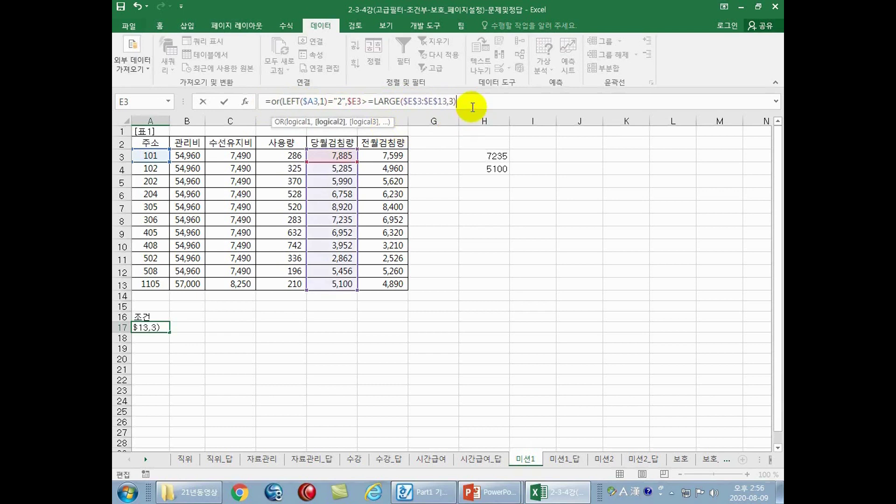
type(")")
key("Return")
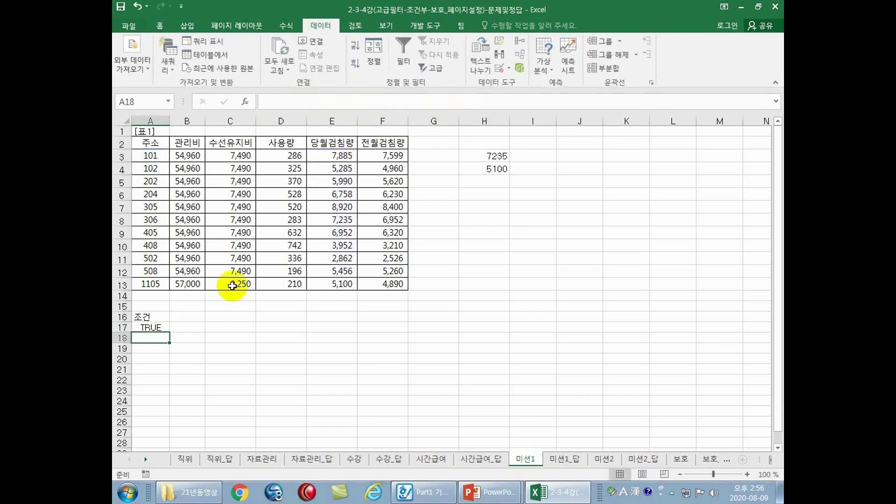
Step: Check the finished formula in A17 and clear the helper values in H3:H4
left_click(156, 326)
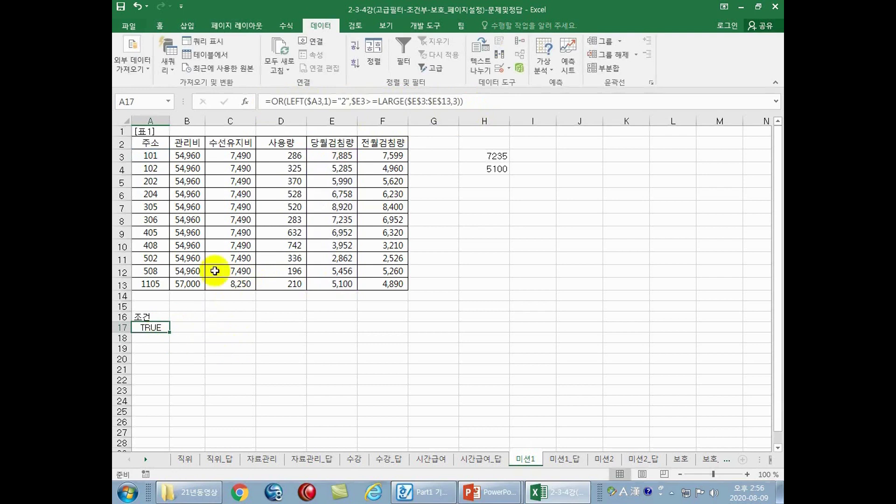
left_click_drag(485, 155, 489, 167)
key("Delete")
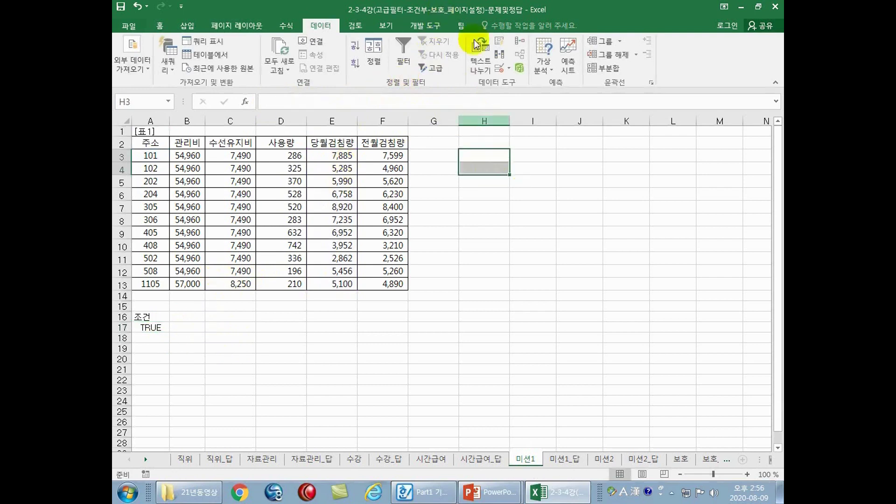
Step: Copy the 주소, 사용량, 당월검침량 and 전월검침량 headers requested in the 미션1 instructions from row 2 to A19
double_click(472, 9)
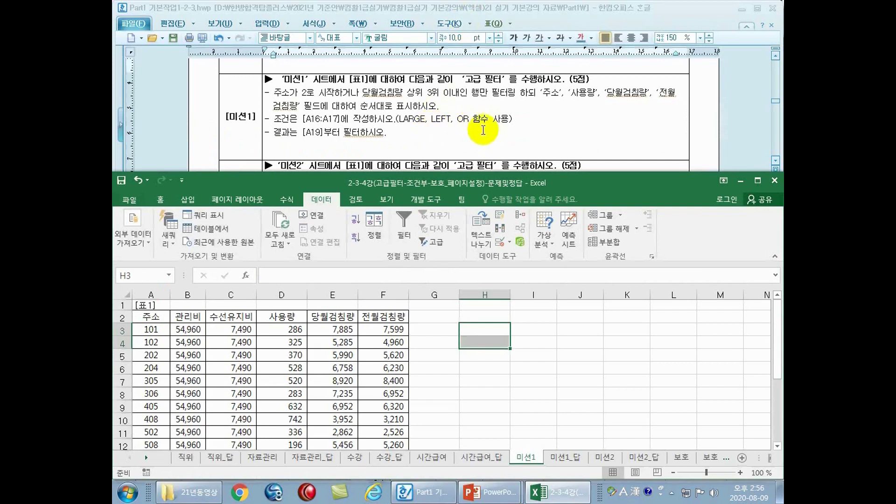
left_click_drag(315, 93, 366, 95)
left_click(460, 92)
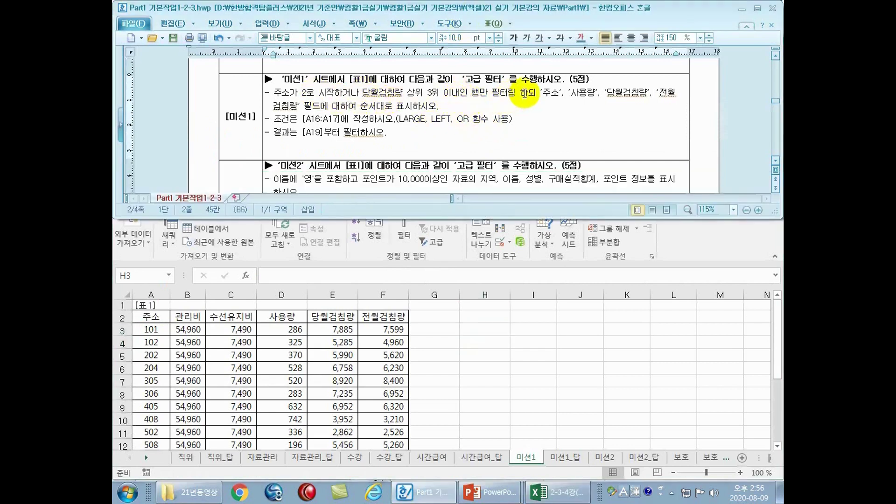
left_click(569, 92)
left_click(312, 353)
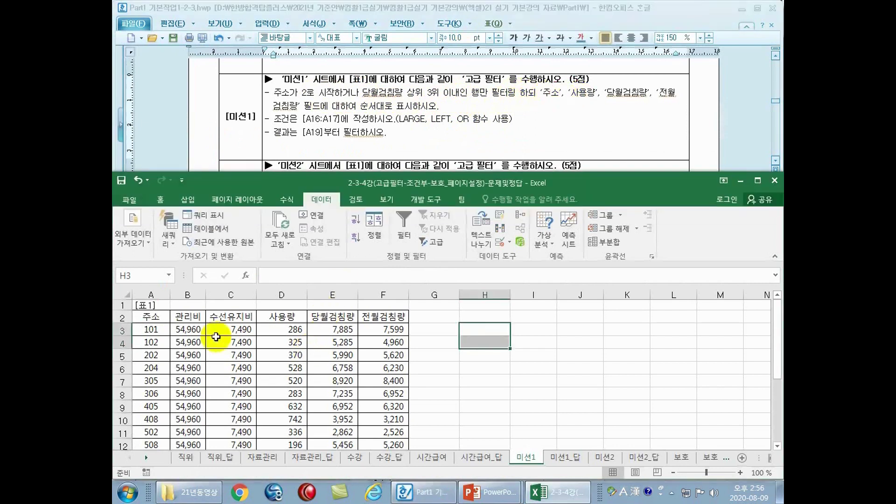
left_click(154, 317)
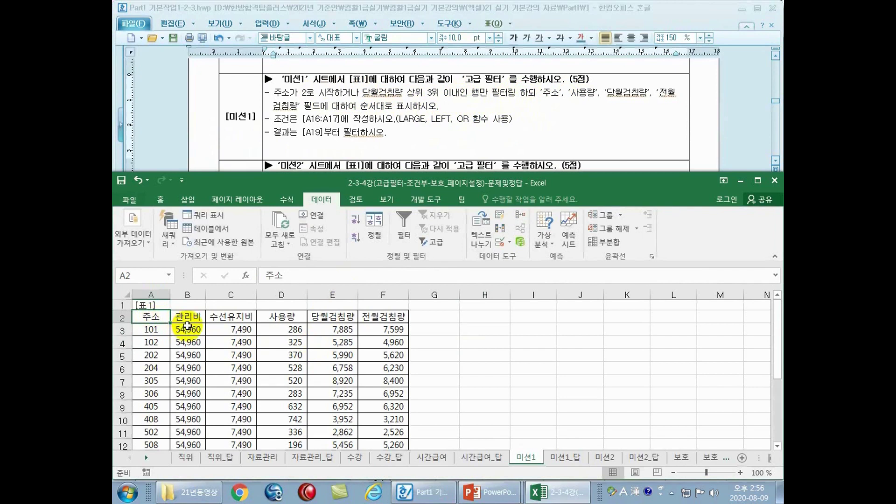
left_click(279, 316, "ctrl")
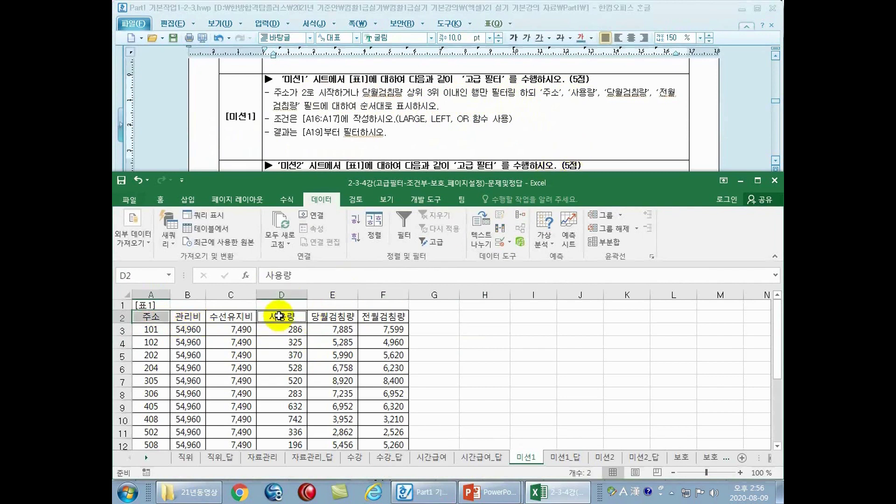
left_click(337, 318, "ctrl")
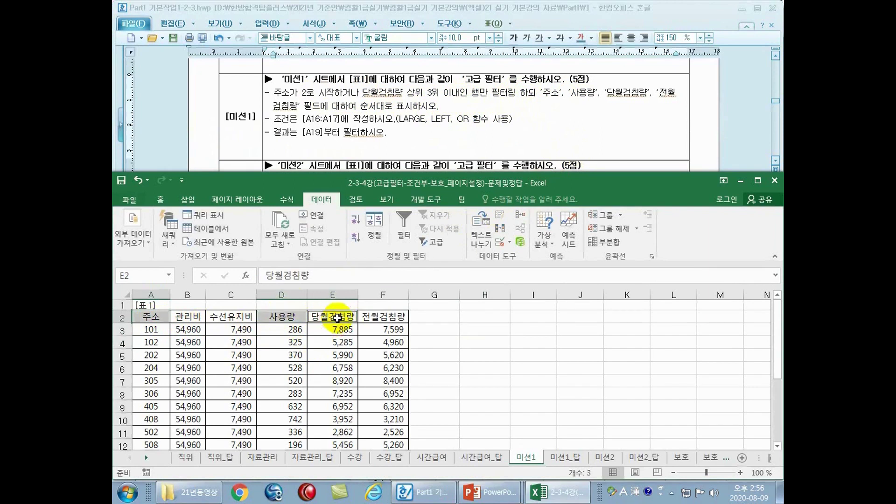
left_click(386, 320, "ctrl")
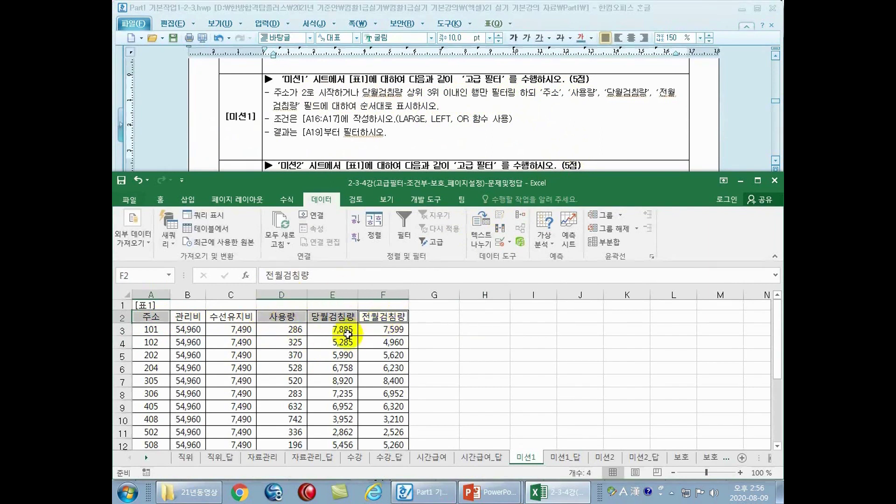
key("ctrl+c")
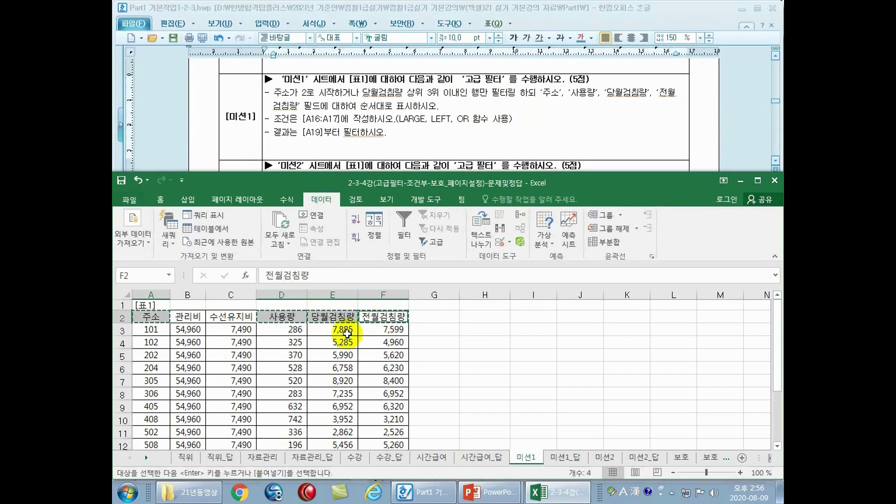
scroll(345, 341, "down", 3)
left_click(164, 413)
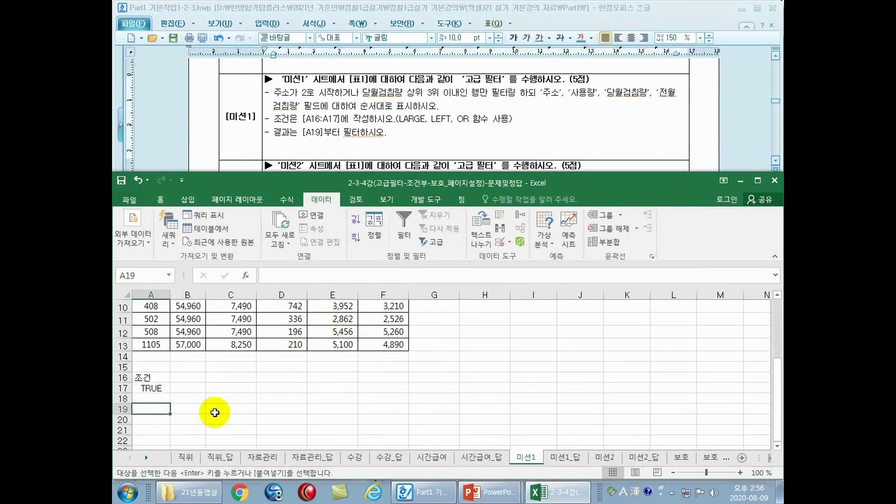
key("ctrl+v")
Step: Run an advanced filter on A2:F13 with criteria range A16:A17, copying the results to A19:D19
left_click(319, 329)
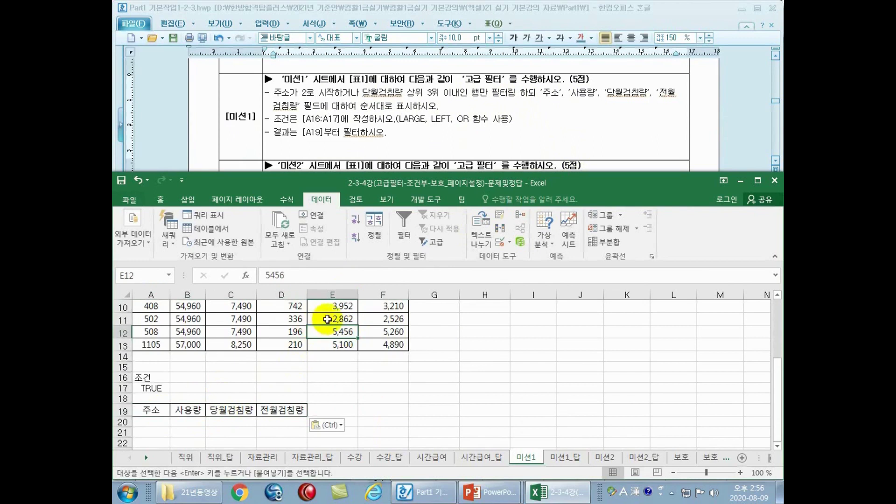
left_click(432, 242)
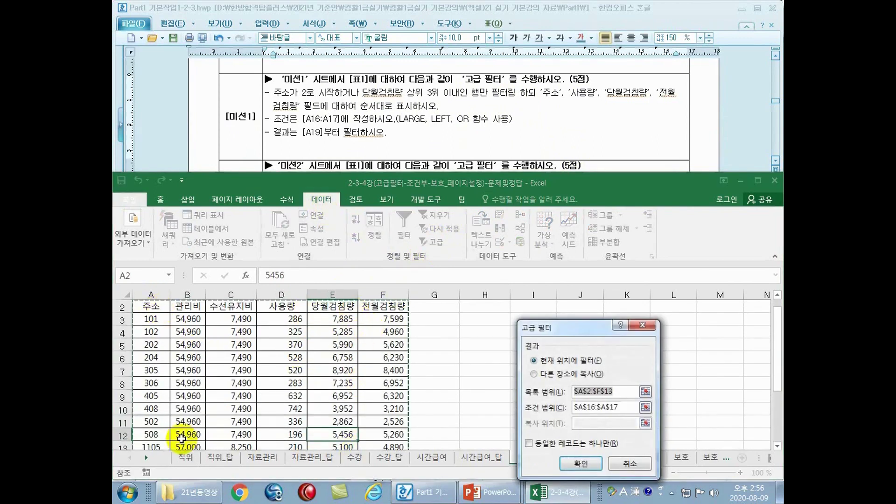
double_click(442, 180)
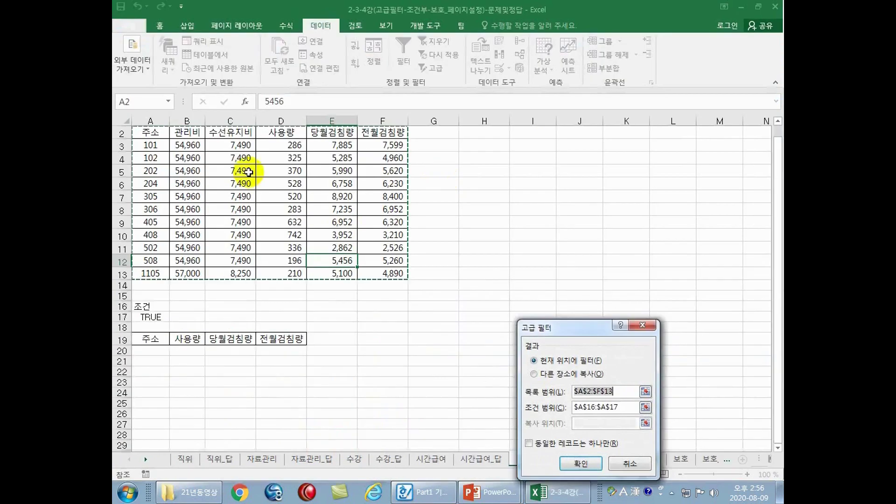
left_click_drag(620, 404, 539, 402)
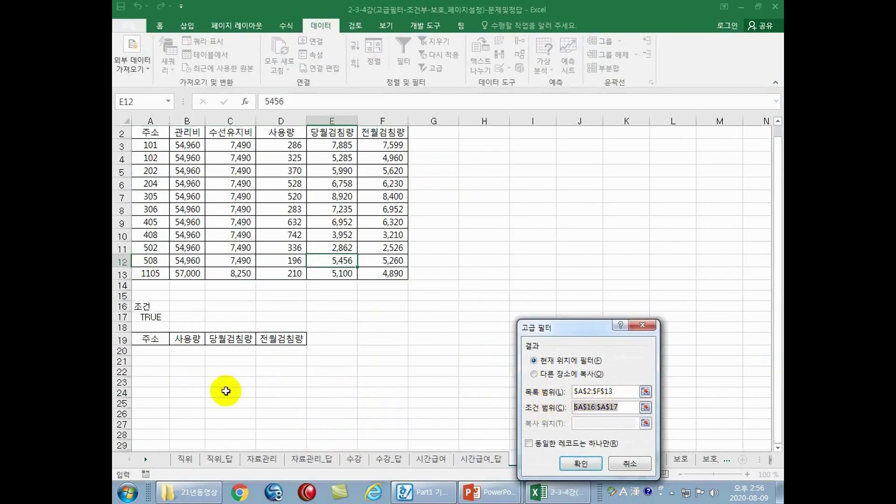
left_click(149, 308)
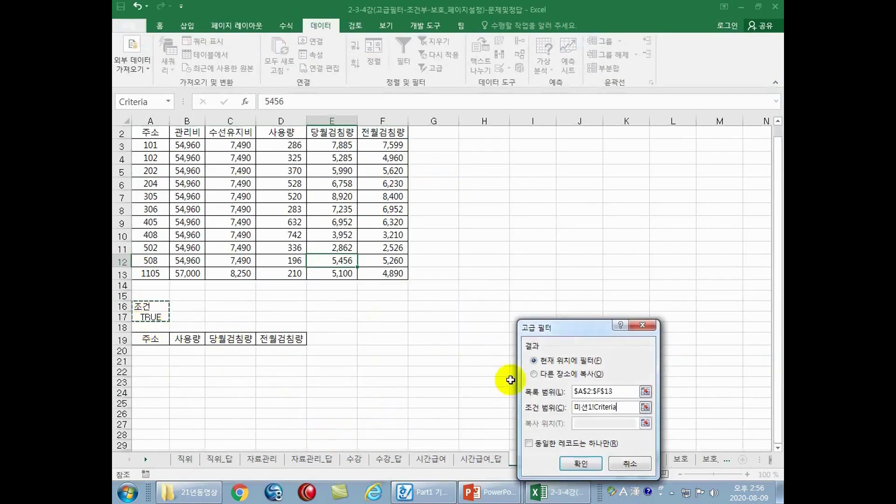
left_click(577, 374)
left_click(601, 422)
left_click_drag(150, 338, 280, 342)
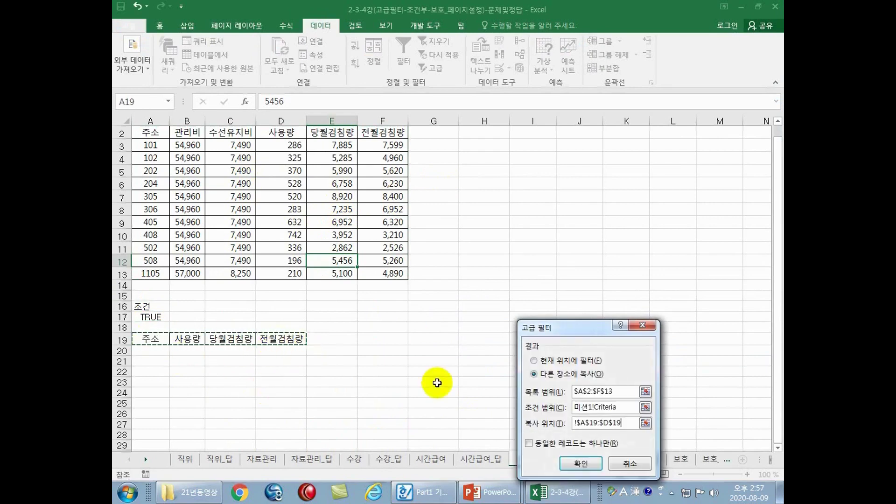
left_click(574, 461)
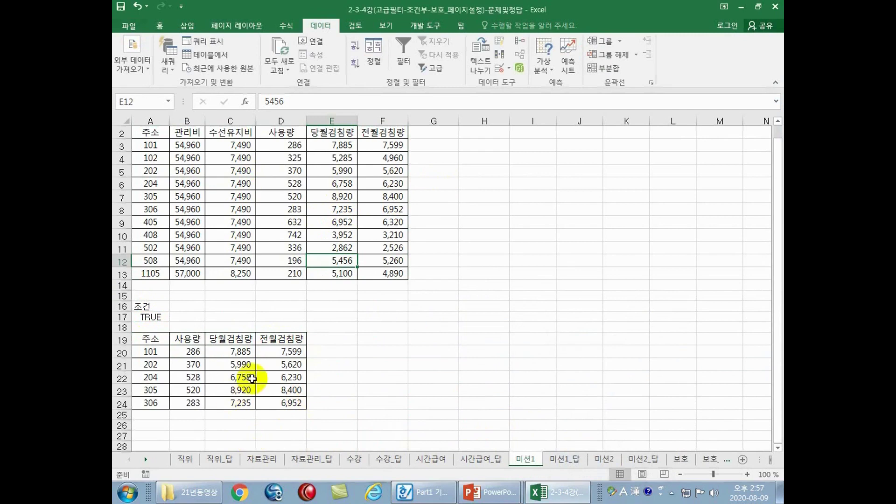
Step: Compare the filtered 미션1 result with the answer on the 미션1_답 sheet and return to 미션1
left_click(351, 390)
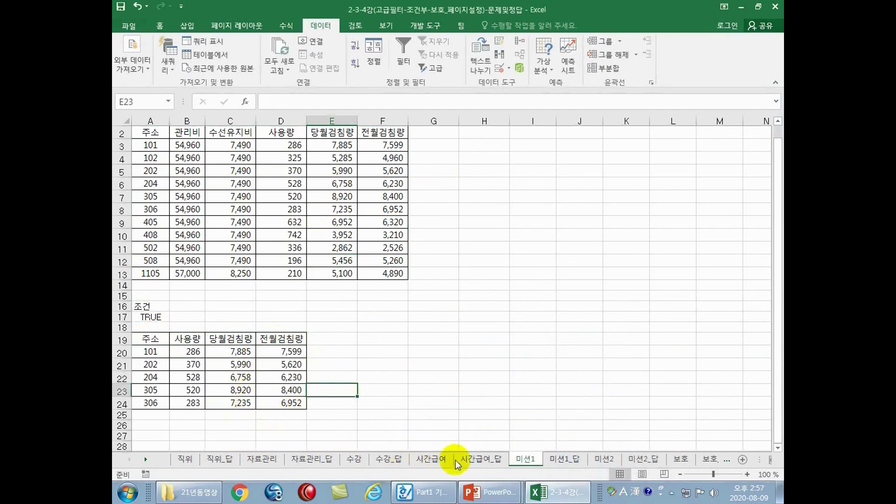
left_click(565, 459)
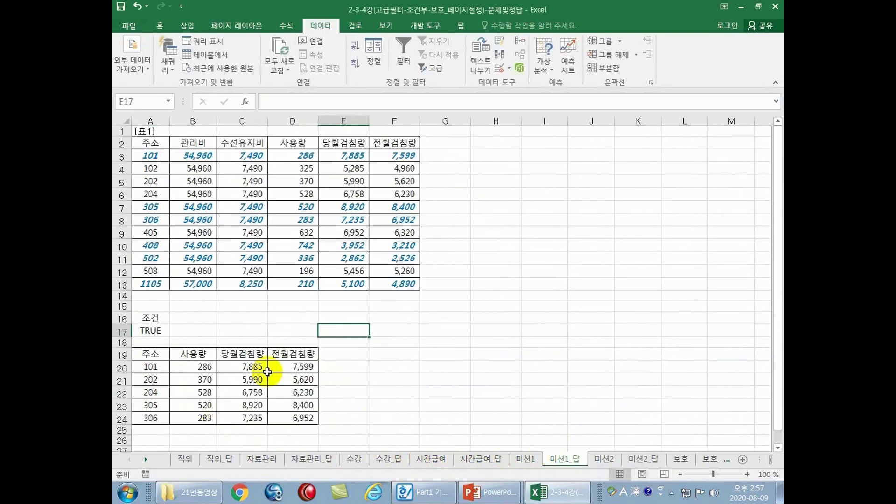
left_click(526, 460)
left_click(429, 374)
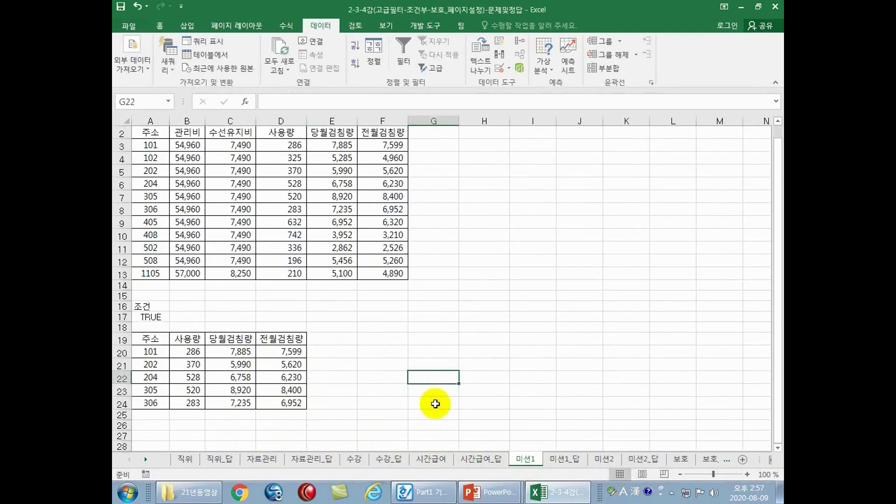
Step: Find the 미션2 exercise in the Hangul instruction document and open the 미션2 sheet in Excel
left_click(431, 492)
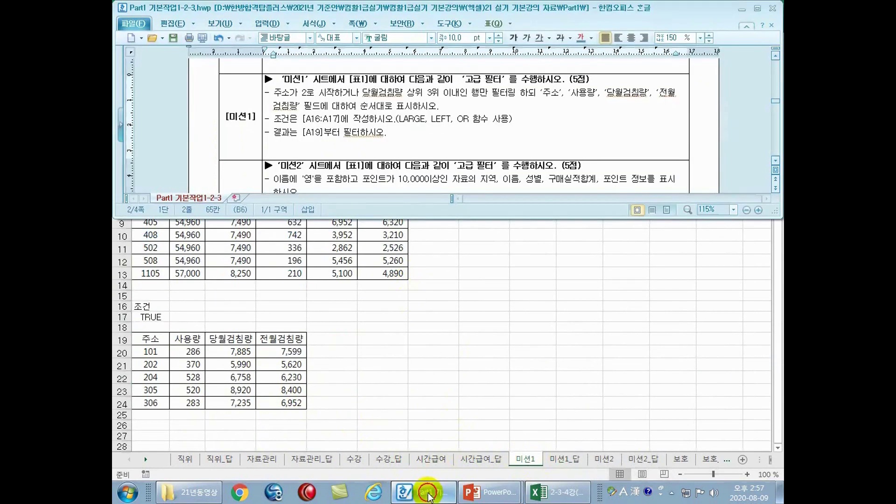
scroll(445, 147, "down", 1)
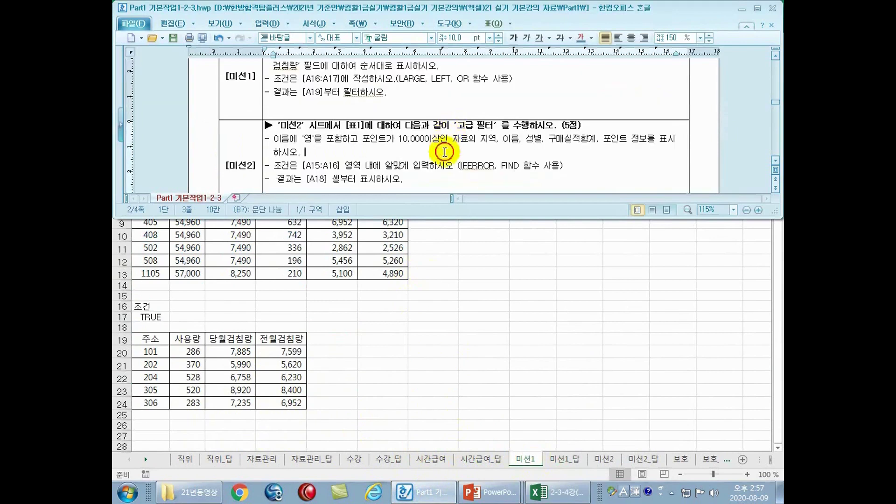
scroll(445, 149, "down", 1)
key("alt+Tab")
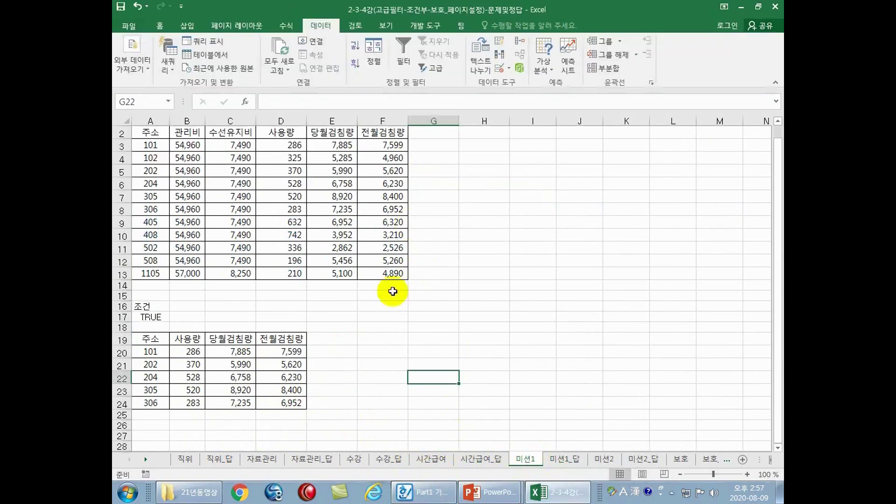
left_click(604, 459)
left_click(460, 362)
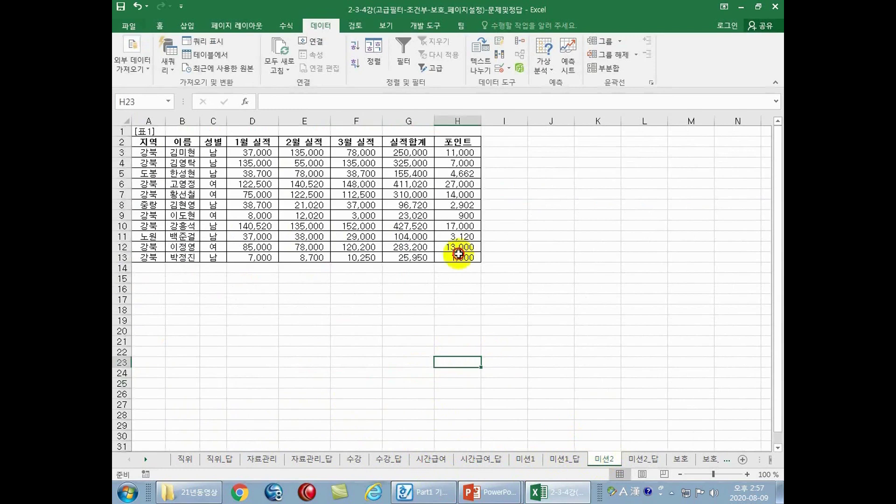
Step: Show the Hangul instructions above the 미션2 sheet and read the 이름 and 포인트 filter conditions
double_click(456, 6)
left_click(341, 126)
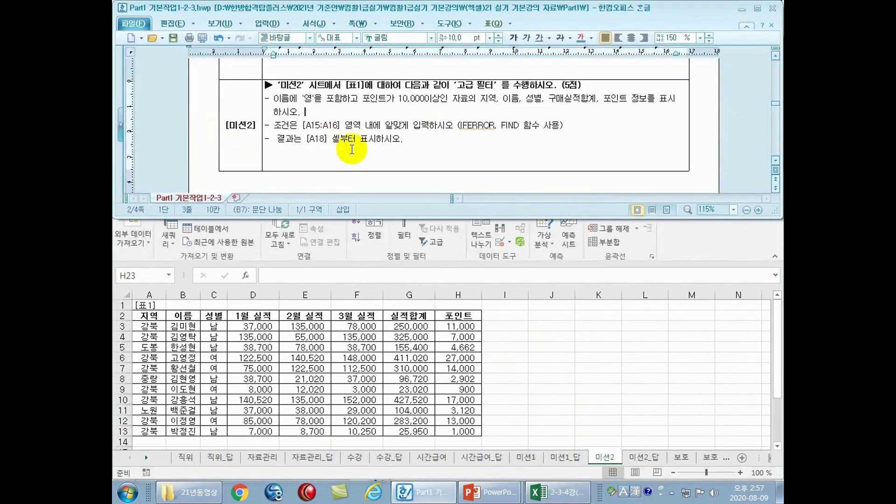
left_click(312, 99)
left_click(375, 103)
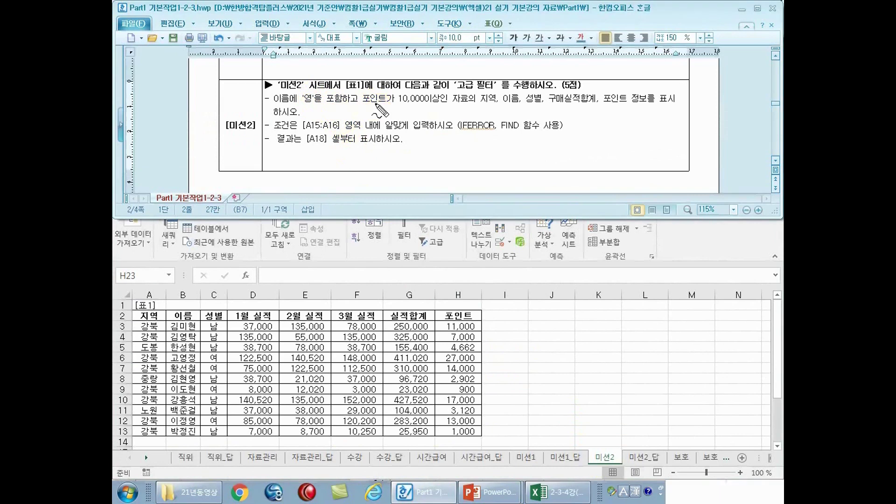
Step: Underline IFERROR and FIND in the 미션2 instructions, handwrite notes beside them, and clear the markings
left_click_drag(460, 132, 516, 136)
mouse_move(504, 148)
left_mouse_down()
mouse_move(513, 173)
mouse_move(526, 155)
mouse_move(540, 172)
mouse_move(547, 164)
left_mouse_up()
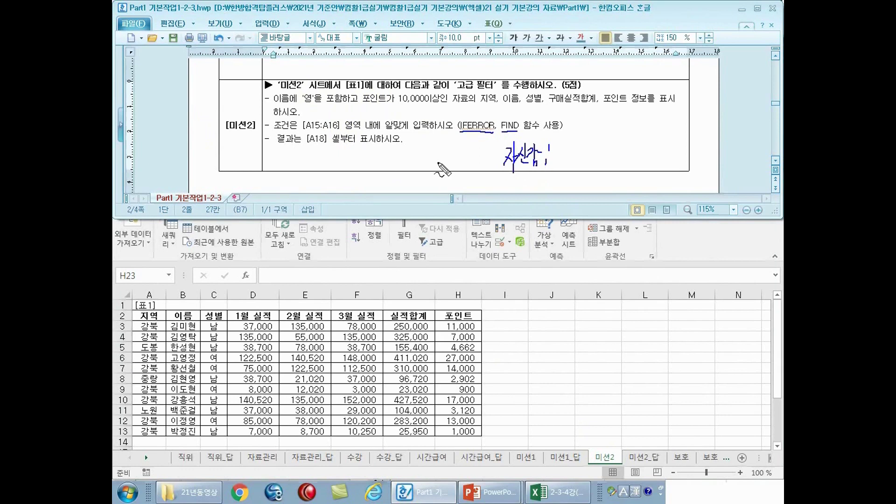
mouse_move(611, 138)
left_mouse_down()
mouse_move(615, 155)
mouse_move(627, 147)
mouse_move(637, 161)
mouse_move(596, 142)
left_mouse_up()
mouse_move(598, 133)
left_mouse_down()
mouse_move(599, 141)
mouse_move(638, 140)
mouse_move(641, 162)
left_mouse_up()
left_click_drag(645, 157, 644, 162)
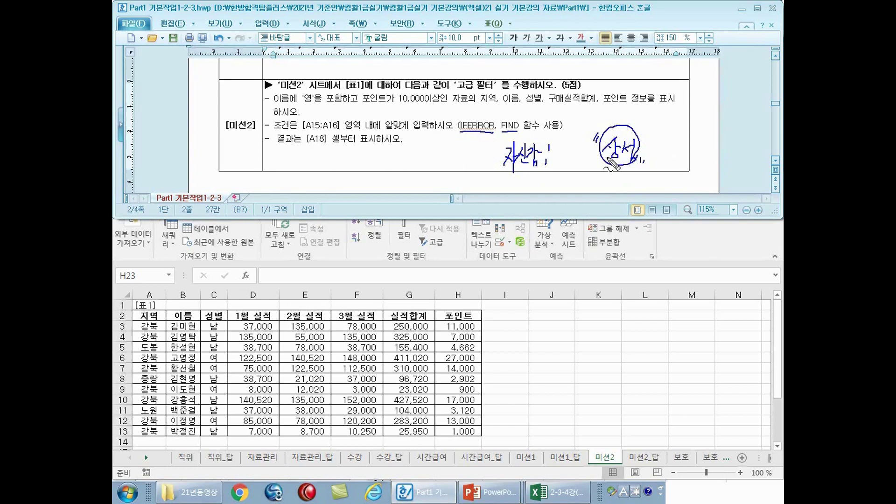
mouse_move(403, 151)
left_mouse_down()
mouse_move(411, 170)
mouse_move(430, 154)
mouse_move(459, 167)
mouse_move(481, 160)
mouse_move(489, 171)
left_mouse_up()
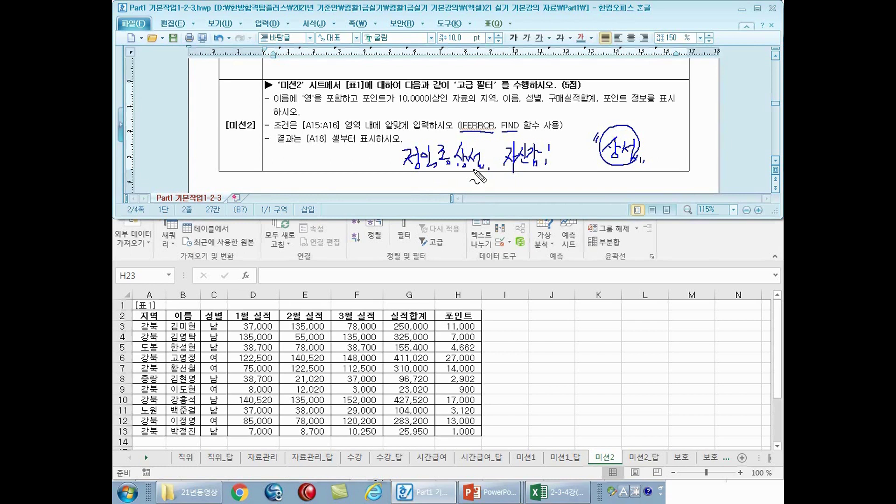
key("Escape")
Step: Compare the condition that 이름 contains '영' with the entries in B3:B5, and examine the required FIND function
left_click(308, 99)
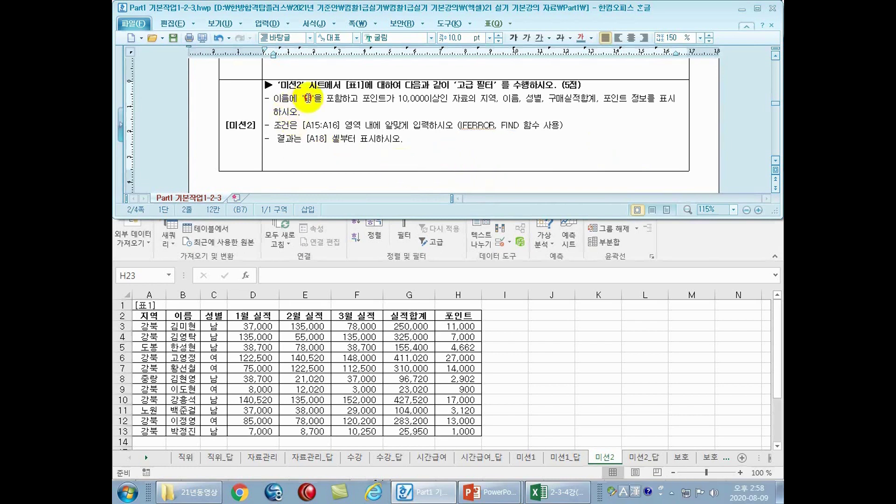
left_click_drag(308, 99, 342, 100)
left_click(273, 329)
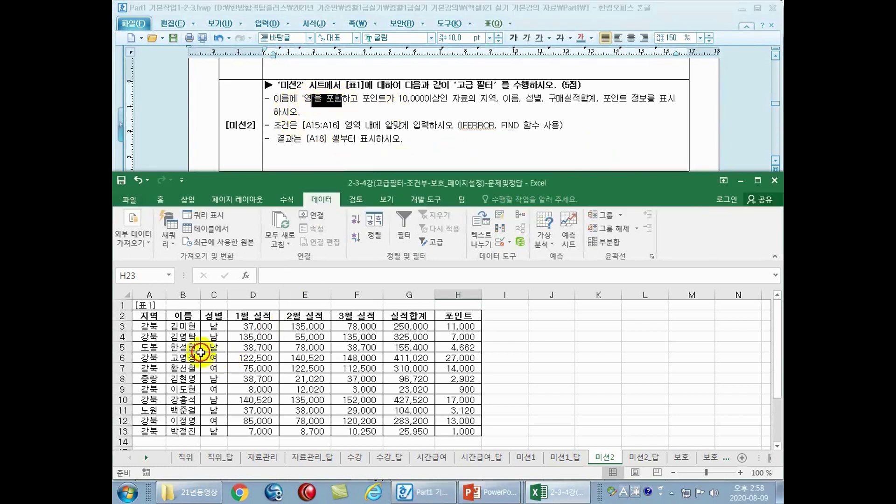
left_click(183, 327)
left_click(189, 338)
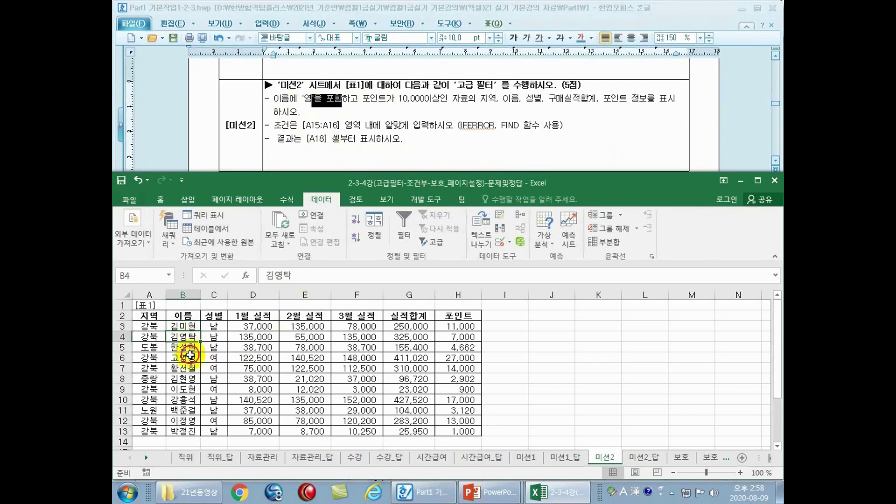
left_click(193, 348)
left_click(182, 327)
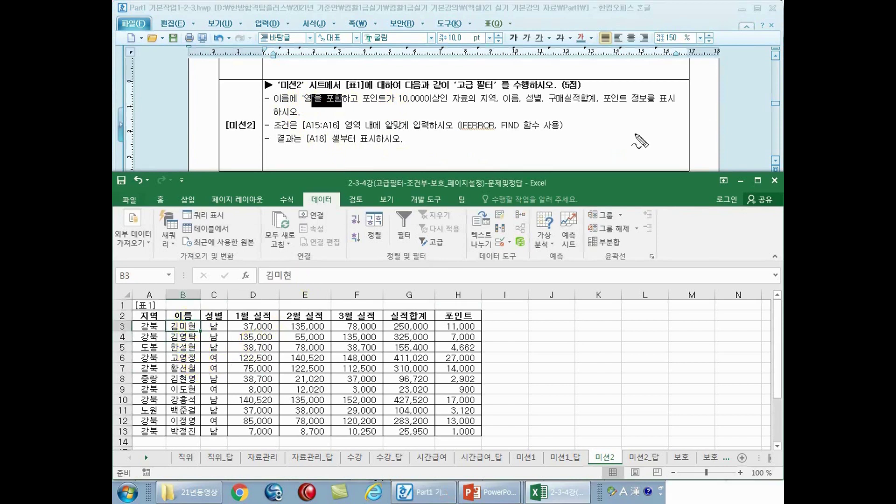
mouse_move(504, 133)
left_mouse_down()
mouse_move(566, 150)
mouse_move(573, 129)
mouse_move(573, 146)
mouse_move(582, 146)
mouse_move(594, 127)
mouse_move(598, 149)
left_mouse_up()
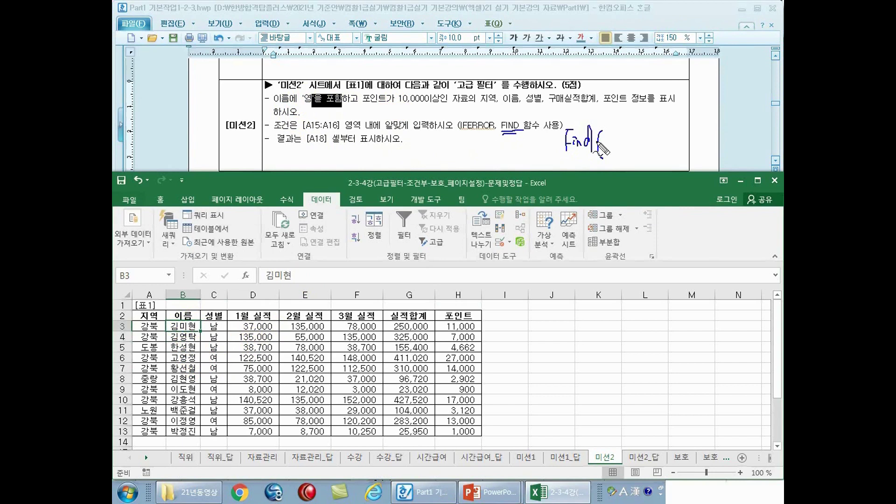
key("Escape")
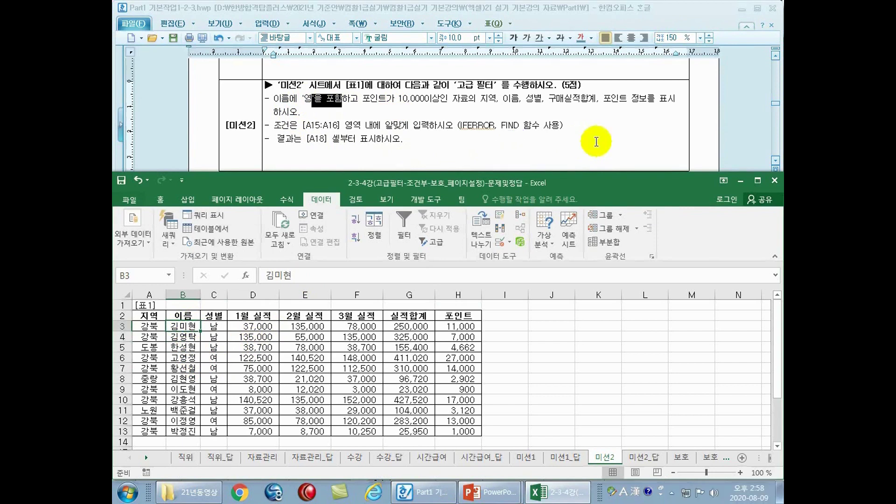
Step: Enter the criteria heading 조건 in cell A15 of the 미션2 sheet
left_click(407, 369)
scroll(409, 373, "down", 3)
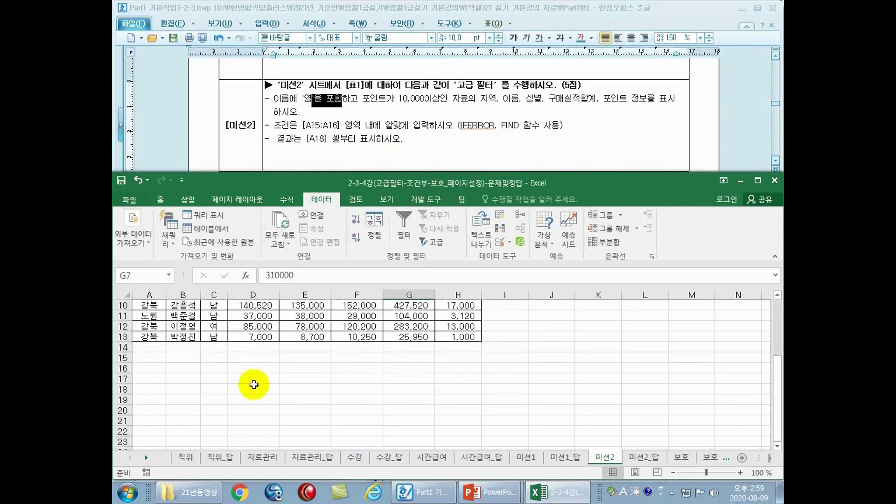
left_click(150, 359)
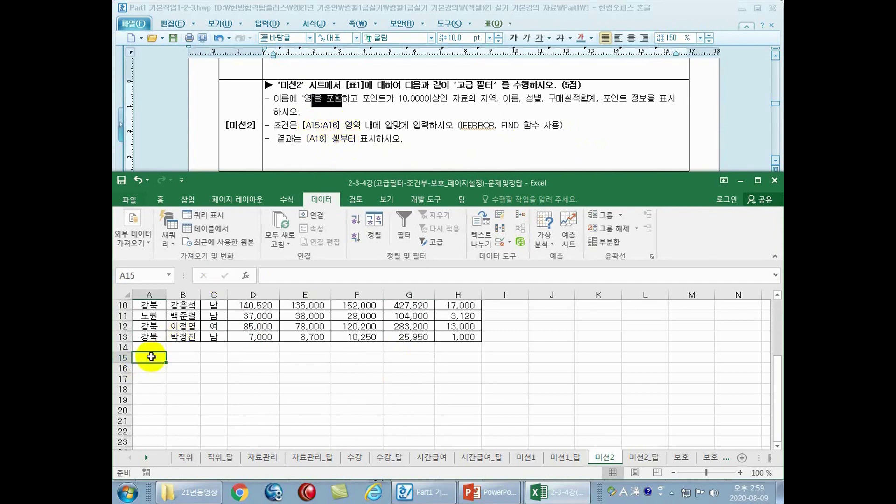
type("whrjs")
key("Return")
key("Up")
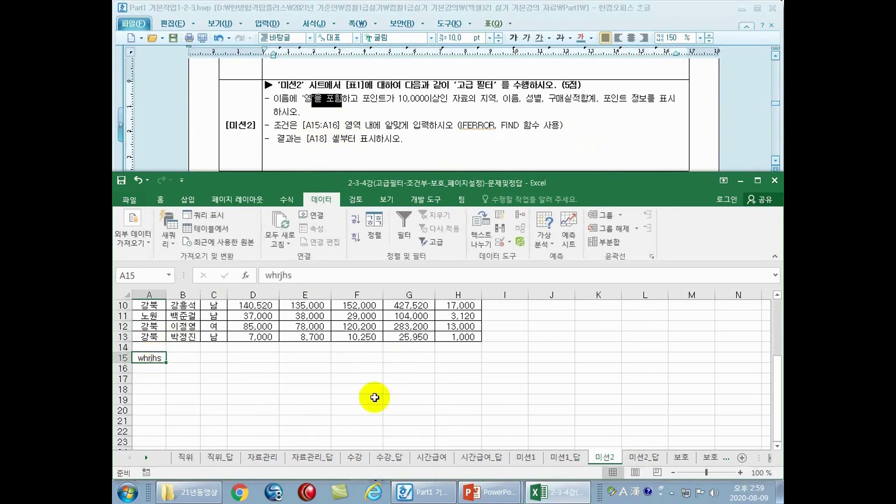
key("Hangul")
type("조거")
key("Return")
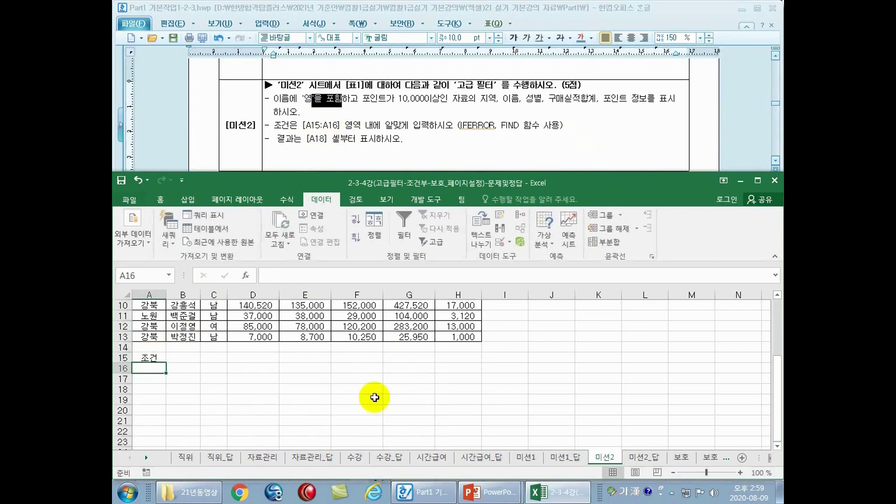
key("Hangul")
type("=find(")
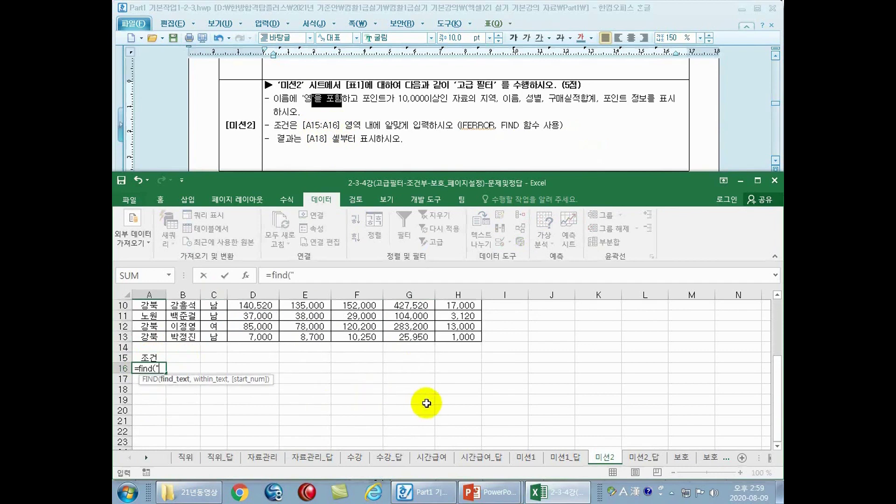
type("\"영\",")
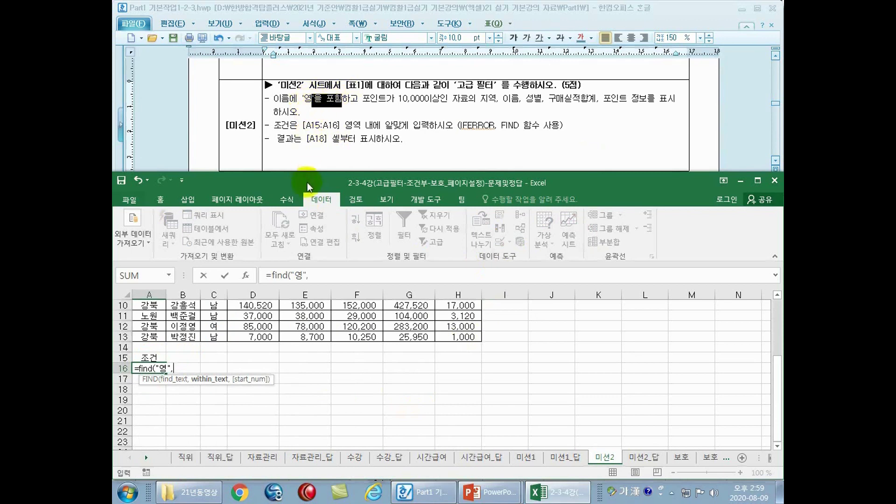
key("ctrl+2")
left_click_drag(444, 143, 433, 158)
left_click_drag(433, 144, 438, 158)
mouse_move(430, 151)
left_mouse_down()
mouse_move(463, 150)
mouse_move(475, 160)
left_mouse_up()
left_click_drag(475, 147, 468, 161)
left_click_drag(459, 153, 479, 153)
left_click_drag(427, 164, 491, 162)
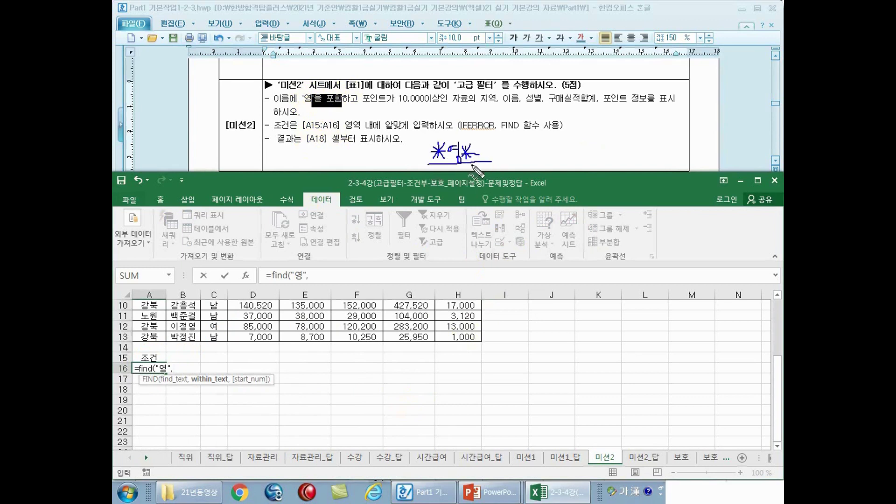
left_click_drag(304, 136, 346, 134)
mouse_move(165, 379)
left_mouse_down()
mouse_move(141, 365)
mouse_move(165, 385)
left_mouse_up()
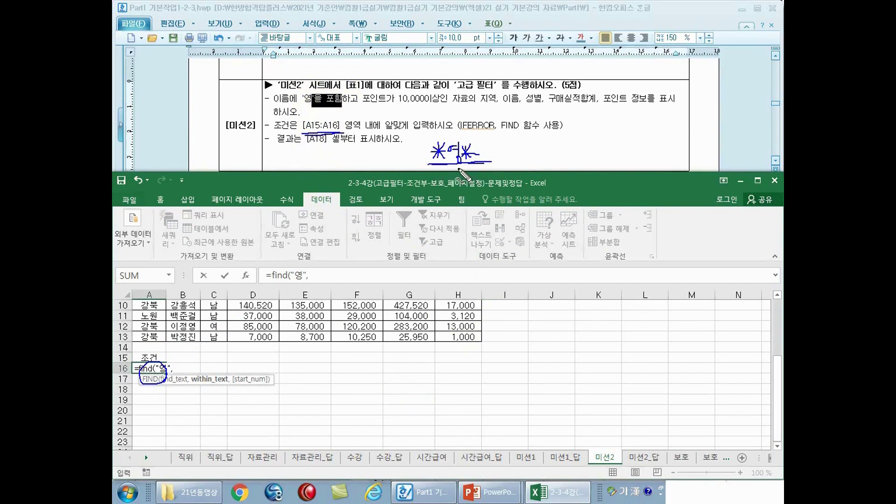
key("Escape")
key("Escape")
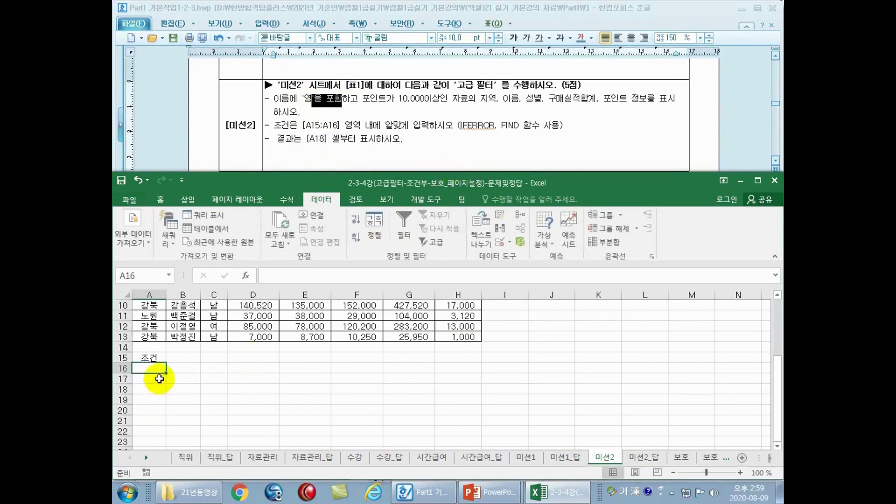
Step: Try the wildcard text *영* as the criterion in A16 and check the neighbouring cells B15 and B16
type("*")
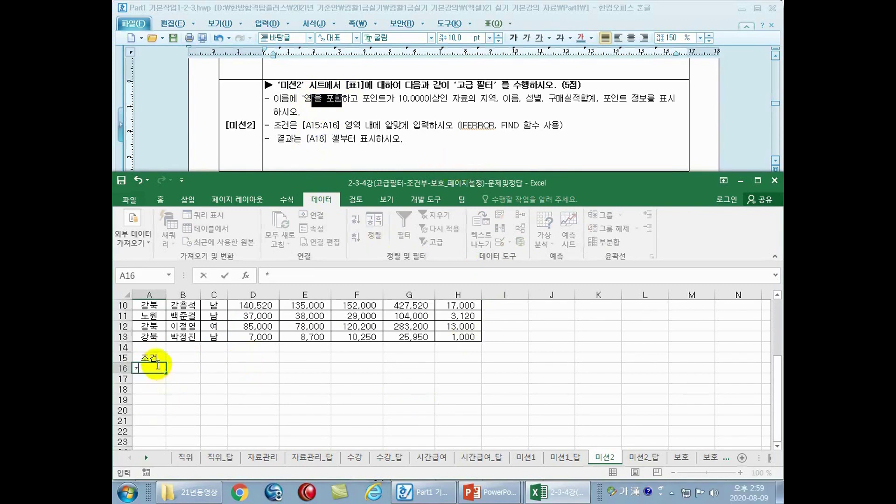
type("영*")
key("Tab")
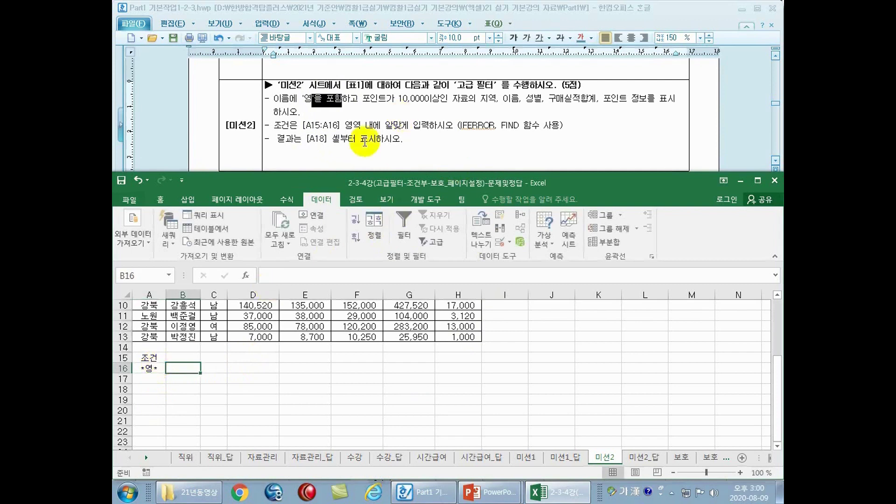
left_click(178, 359)
left_click(145, 359)
left_click(188, 358)
left_click(176, 368)
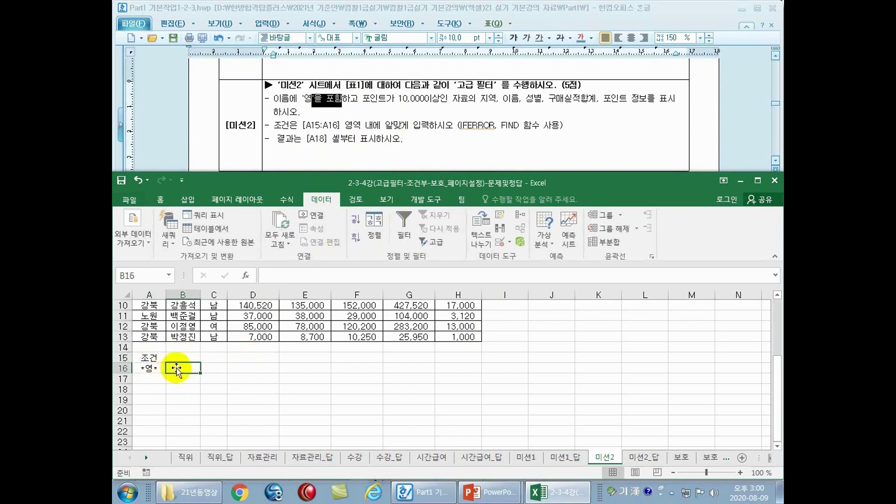
Step: Enter the criteria formula =FIND("영",B3) in A16, searching the first 이름 entry for "영"
left_click(148, 368)
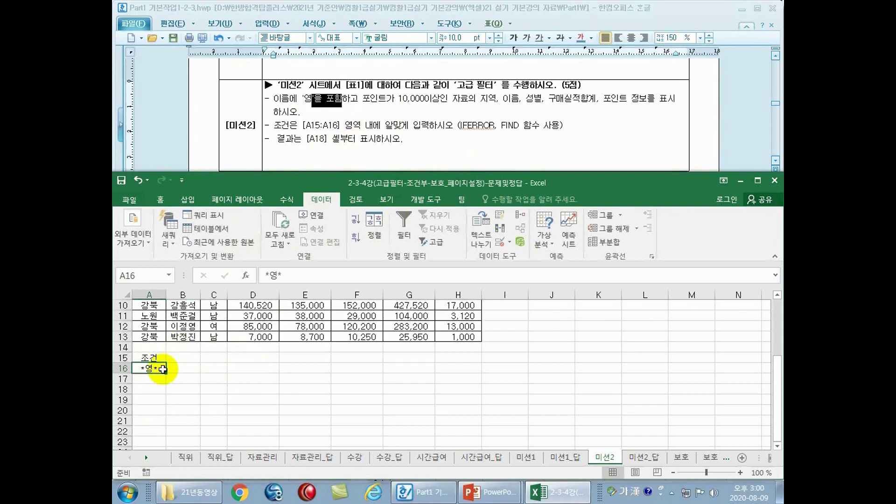
type("=ㄹ")
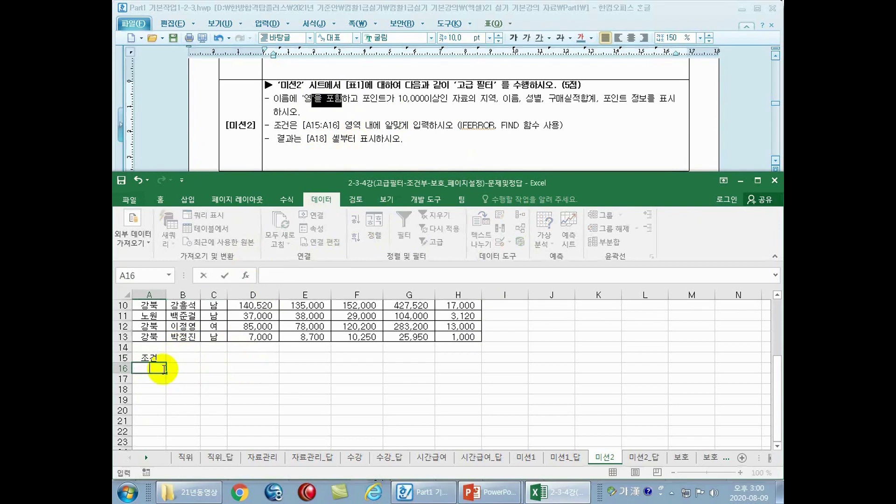
type("fidn")
key("BackSpace")
type("nd(")
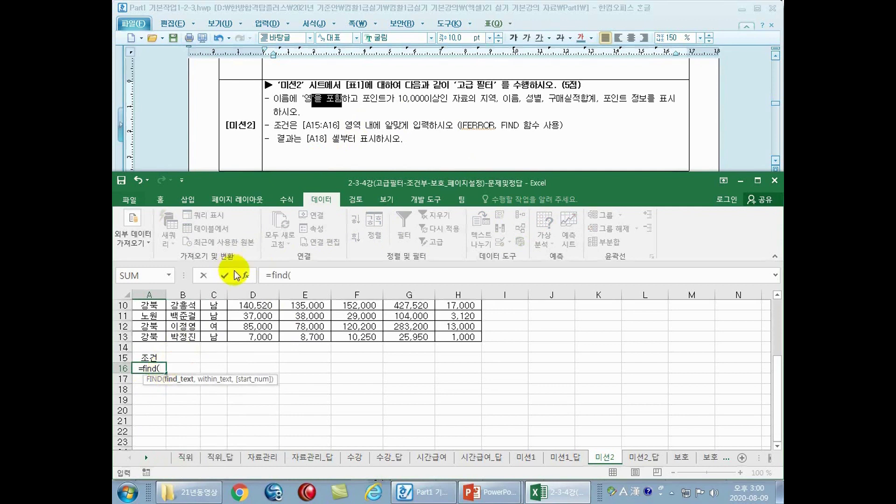
type("\"영")
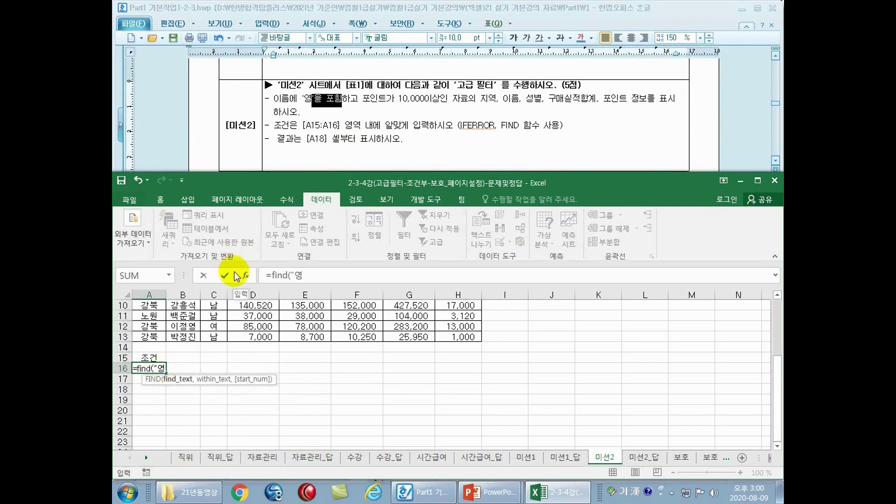
type("\",")
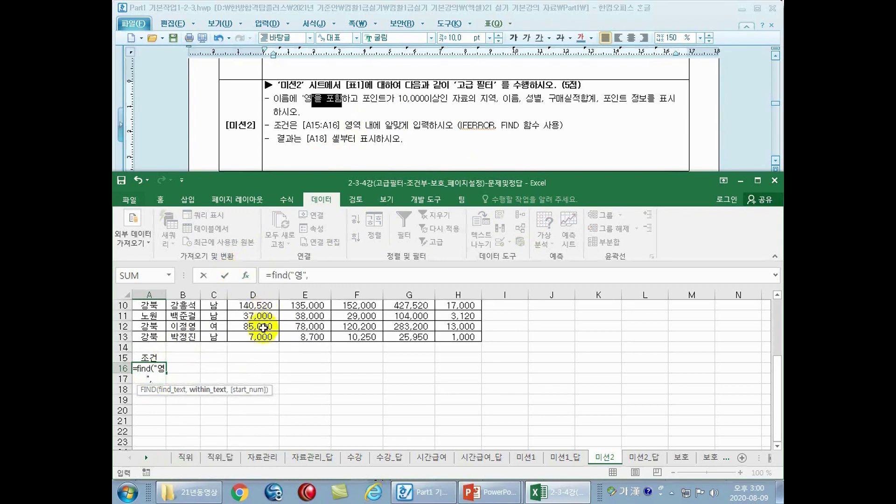
scroll(240, 347, "up", 3)
left_click(186, 325)
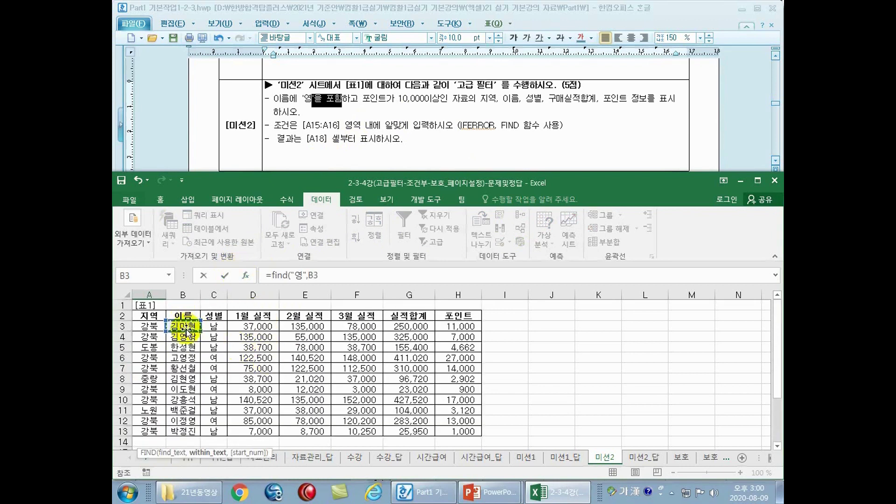
type(")")
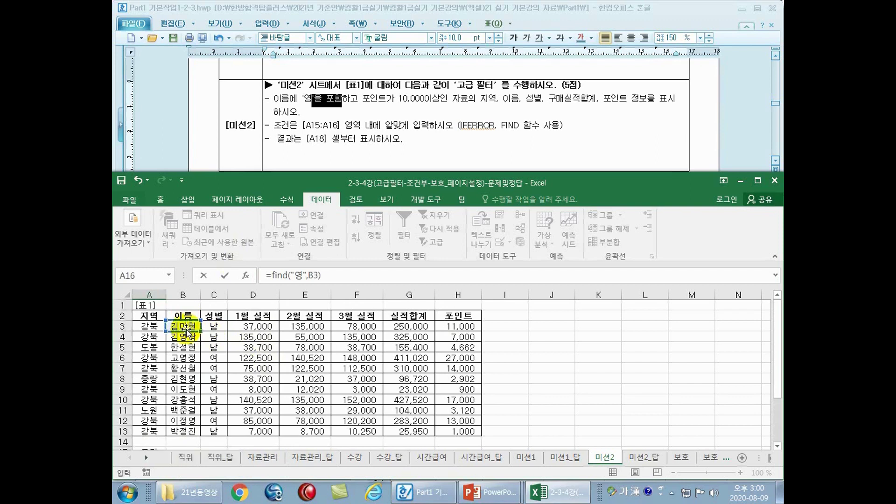
key("Return")
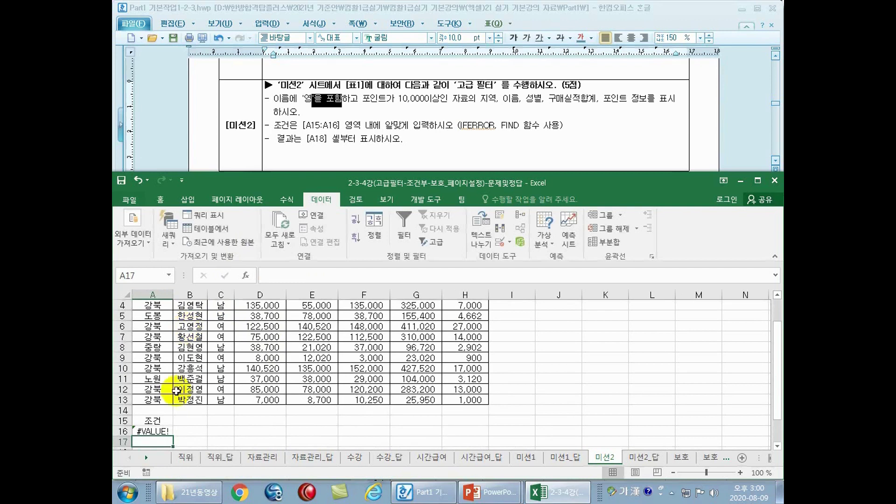
Step: Try the FIND formula in A16 on the second 이름 entry by changing its reference to B4
left_click(161, 430)
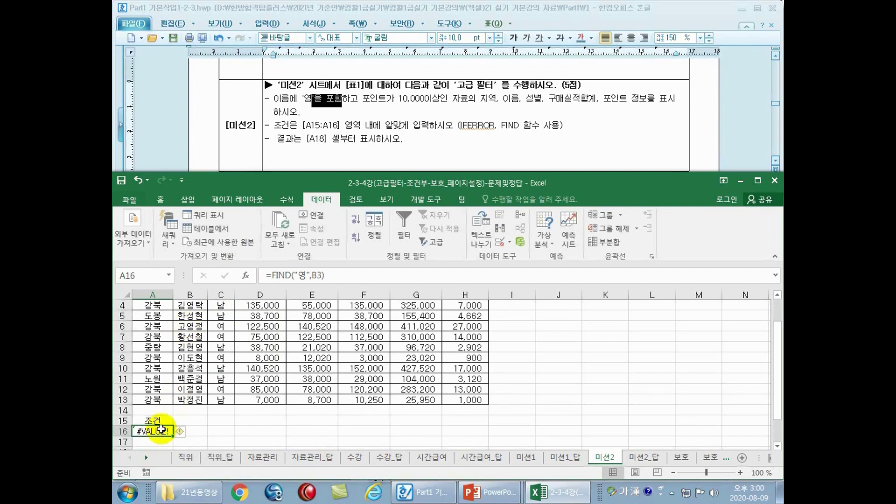
double_click(419, 184)
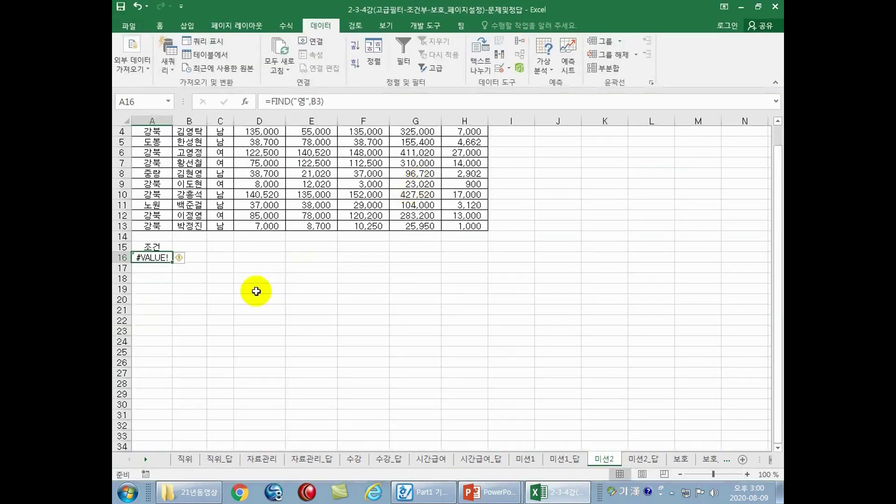
scroll(252, 297, "up", 1)
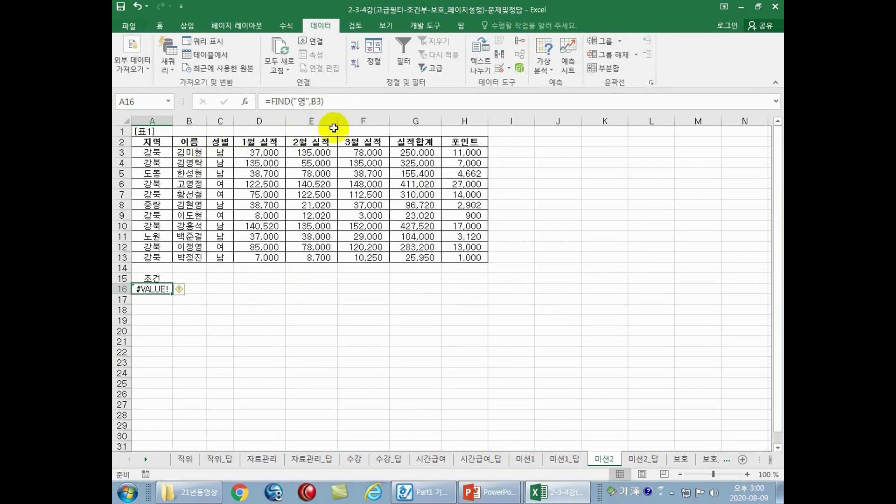
left_click(311, 101)
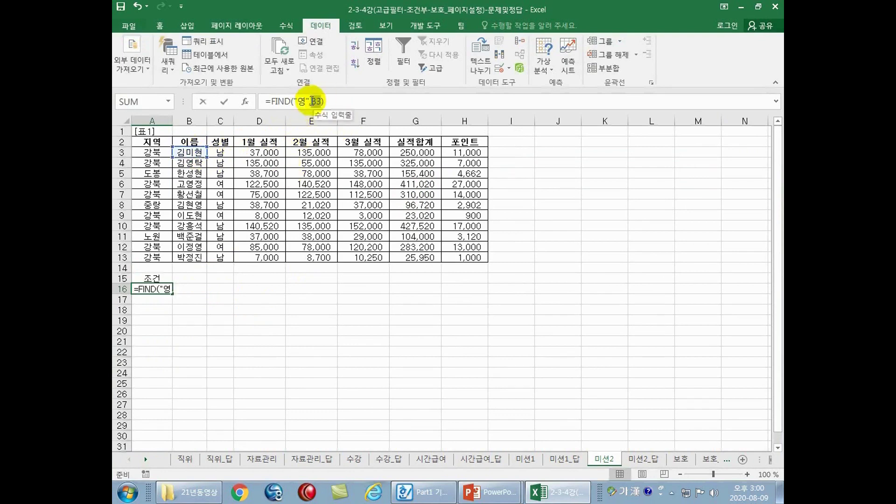
key("Return")
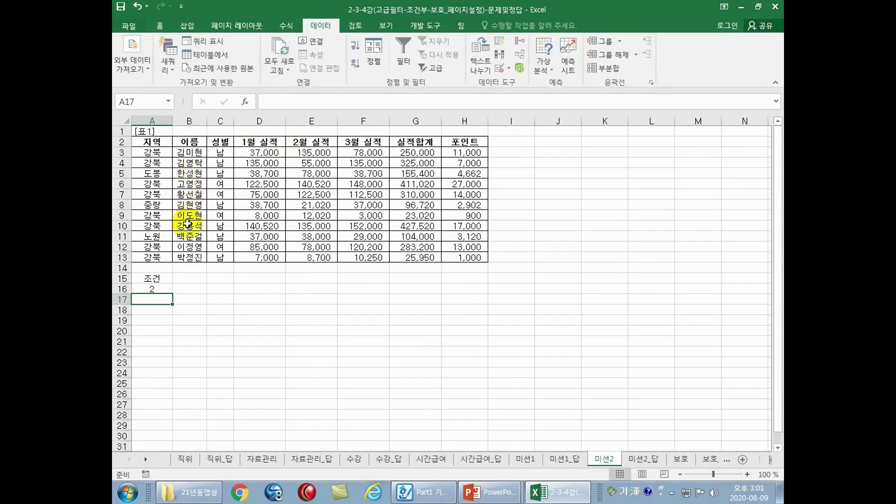
left_click(145, 287)
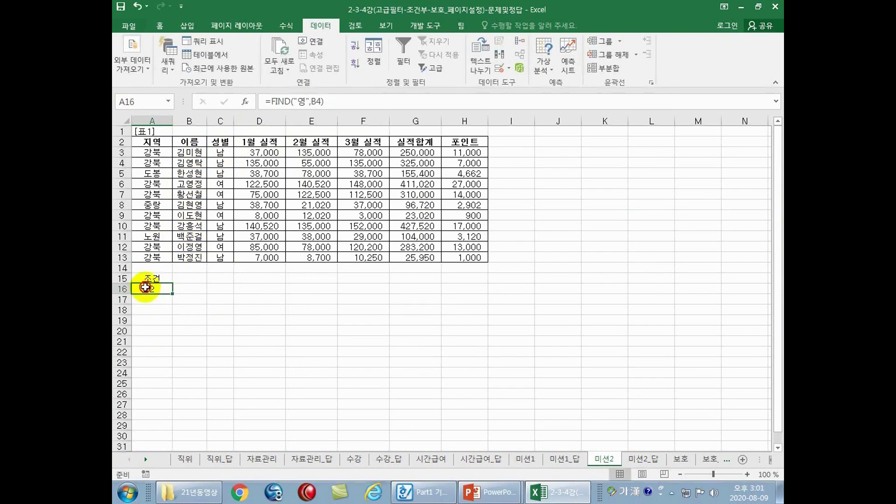
Step: Sketch on-screen notes mapping 1, 2, 3, 4 to TRUE and 0 to False, and clear them
key("ctrl+2")
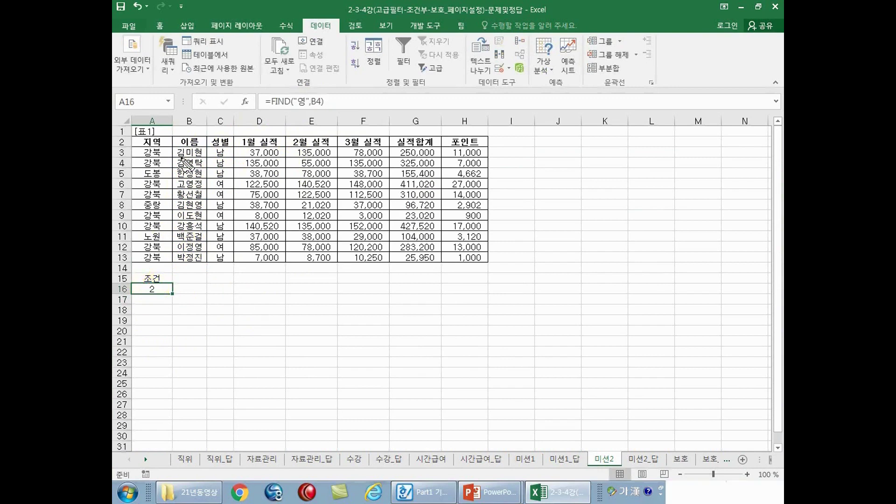
mouse_move(258, 284)
left_mouse_down()
mouse_move(266, 292)
mouse_move(276, 286)
mouse_move(280, 298)
mouse_move(288, 290)
mouse_move(287, 303)
mouse_move(268, 309)
mouse_move(303, 298)
mouse_move(325, 309)
left_mouse_up()
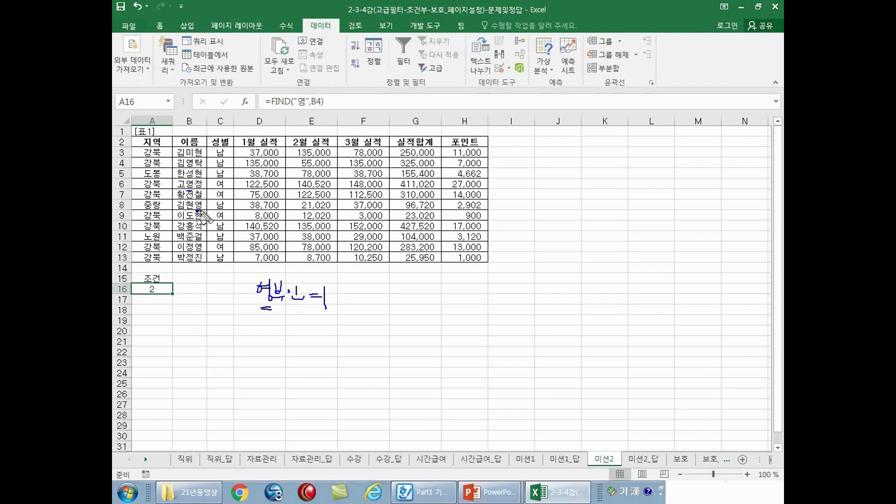
left_click_drag(321, 290, 327, 309)
mouse_move(372, 278)
left_mouse_down()
mouse_move(372, 295)
mouse_move(424, 292)
mouse_move(417, 302)
mouse_move(459, 282)
left_mouse_up()
mouse_move(451, 278)
left_mouse_down()
mouse_move(450, 287)
mouse_move(481, 277)
left_mouse_up()
left_click_drag(474, 278, 515, 292)
mouse_move(399, 320)
left_mouse_down()
mouse_move(393, 326)
mouse_move(401, 316)
mouse_move(447, 329)
mouse_move(441, 334)
left_mouse_up()
mouse_move(463, 316)
left_mouse_down()
mouse_move(472, 318)
mouse_move(466, 335)
mouse_move(492, 317)
mouse_move(508, 332)
left_mouse_up()
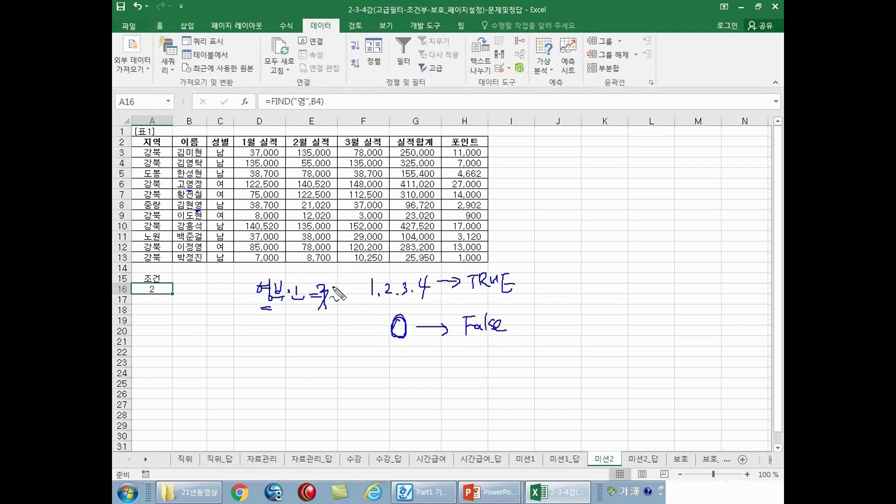
left_click_drag(269, 110, 295, 110)
key("Escape")
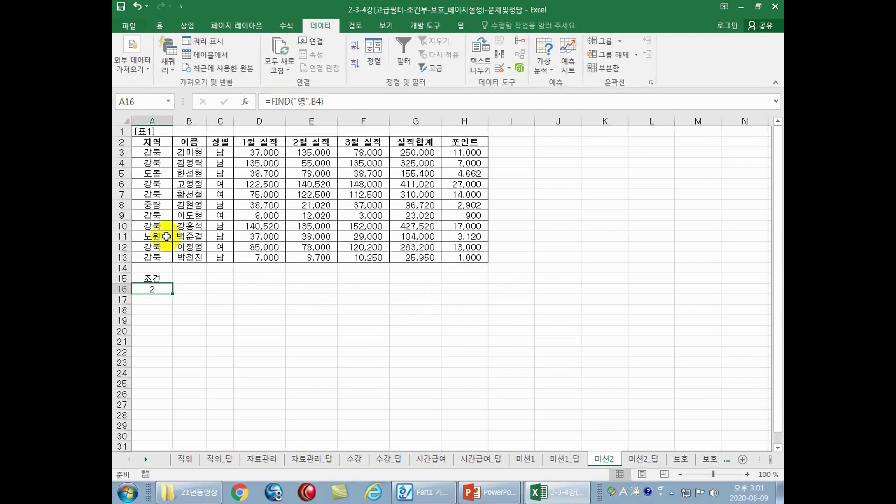
Step: Point the FIND formula in A16 at the first 이름 entry with a column-absolute reference: =FIND("영",$B3)
left_click(322, 100)
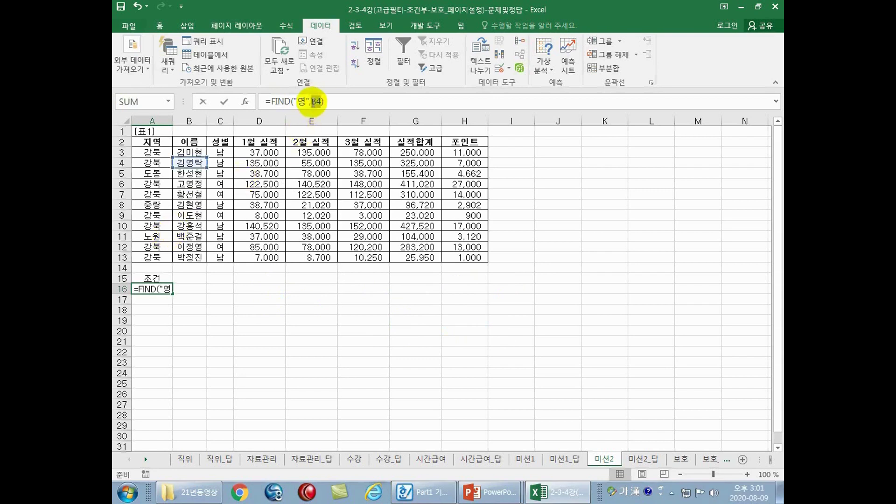
left_click(190, 153)
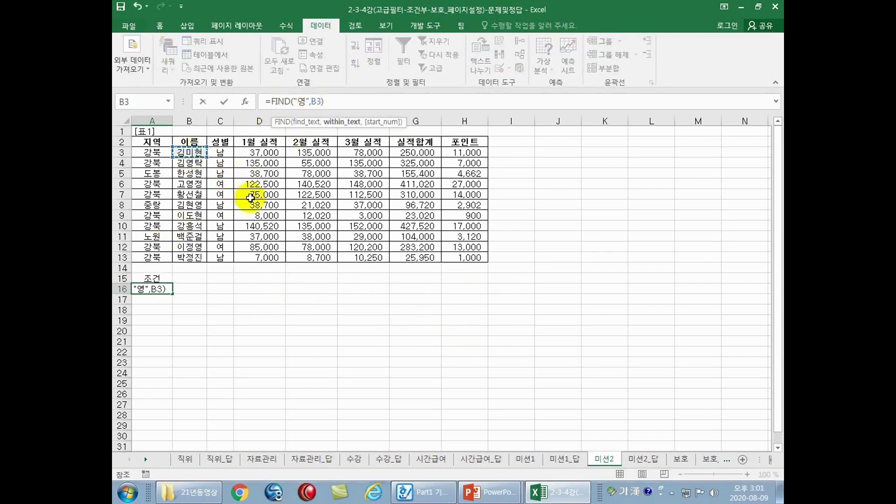
key("F4")
key("F4")
key("F4")
key("ctrl+Return")
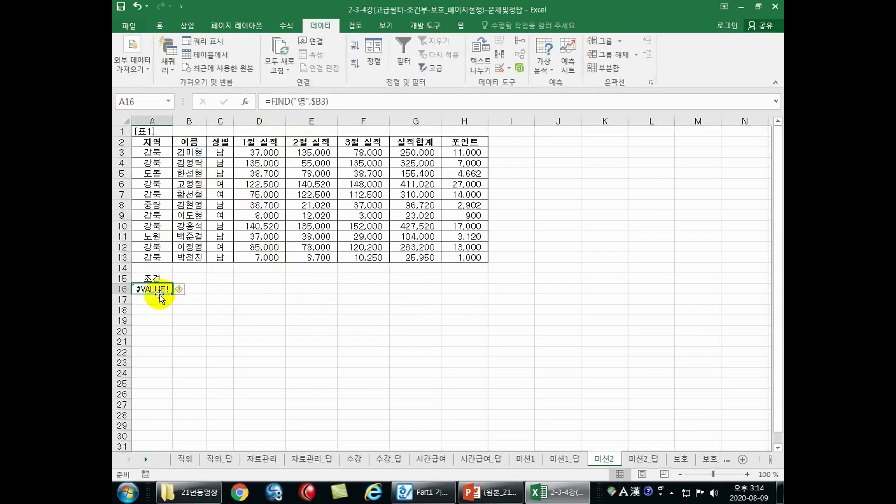
Step: Wrap the A16 formula in IFERROR with 0 as the error value: =IFERROR(FIND("영",$B3),0)
left_click(187, 153)
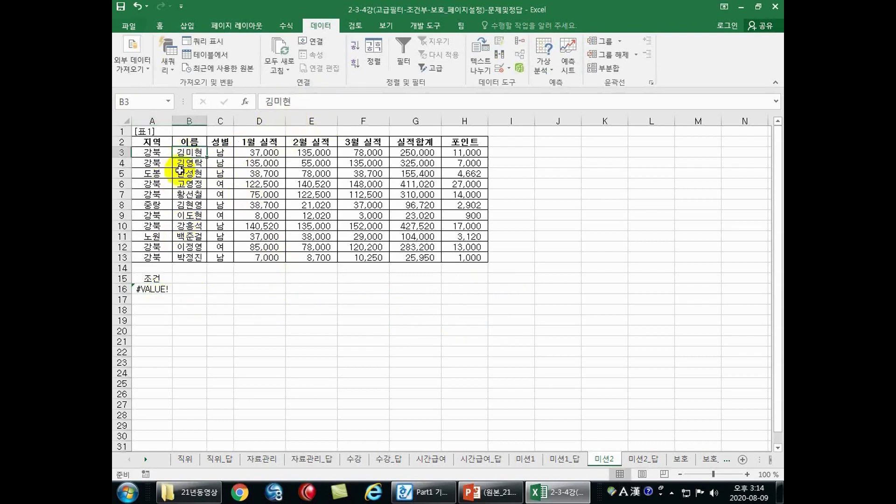
left_click(152, 290)
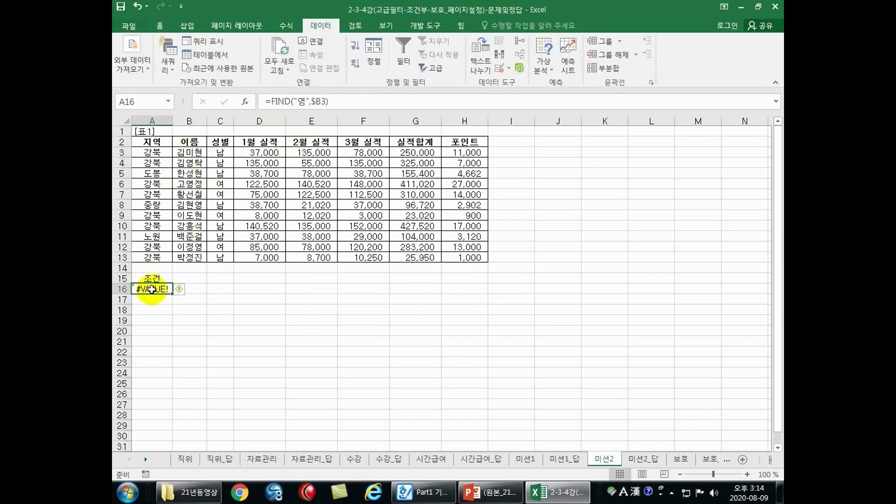
left_click(272, 101)
type("iferror")
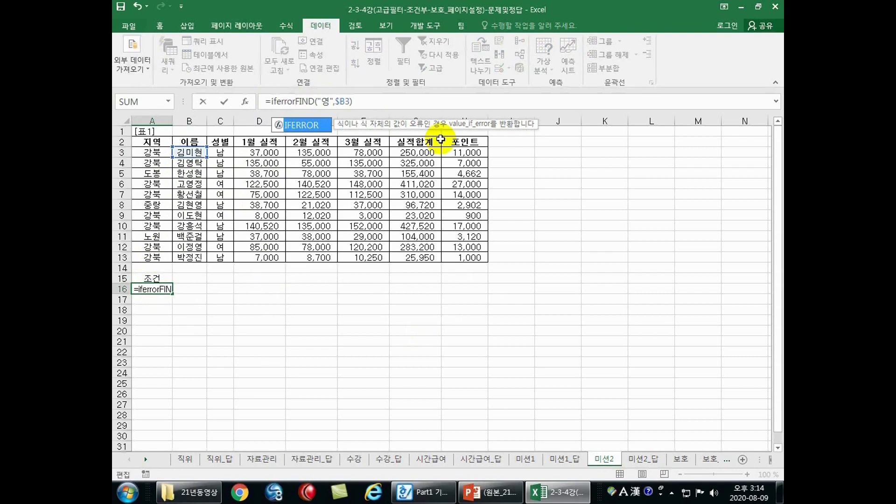
type("(")
left_click_drag(354, 101, 300, 96)
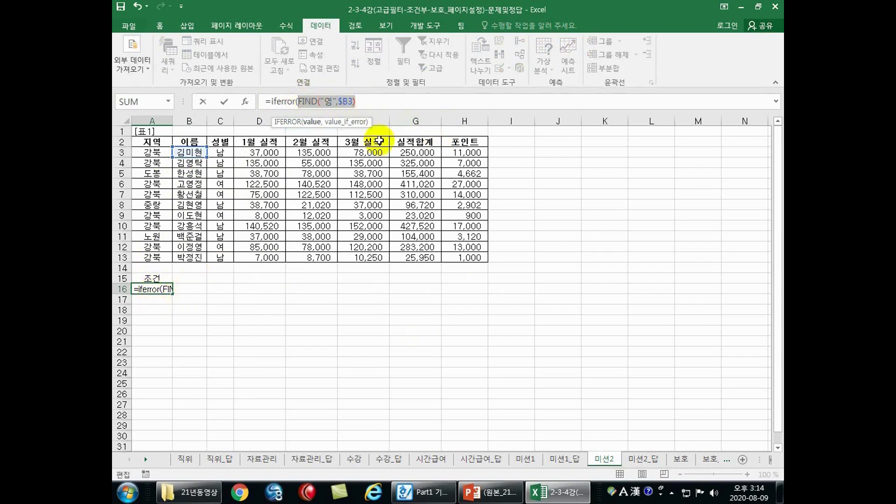
left_click(360, 103)
type(",0")
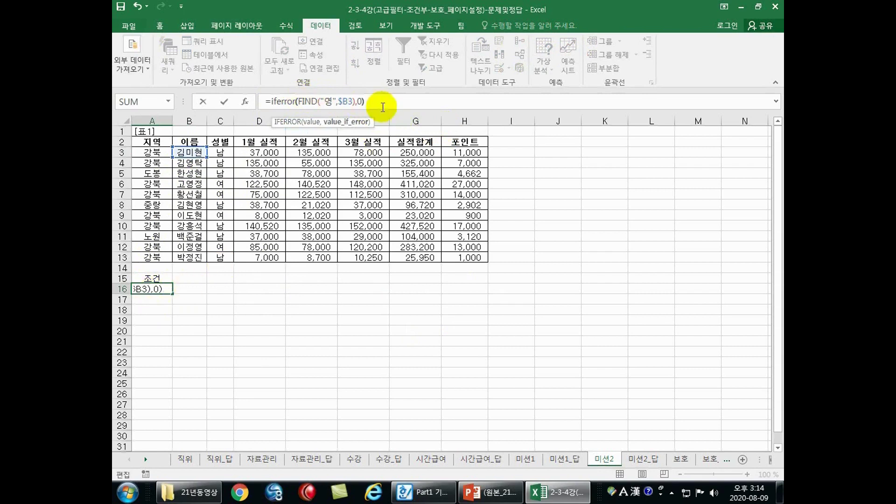
key("Return")
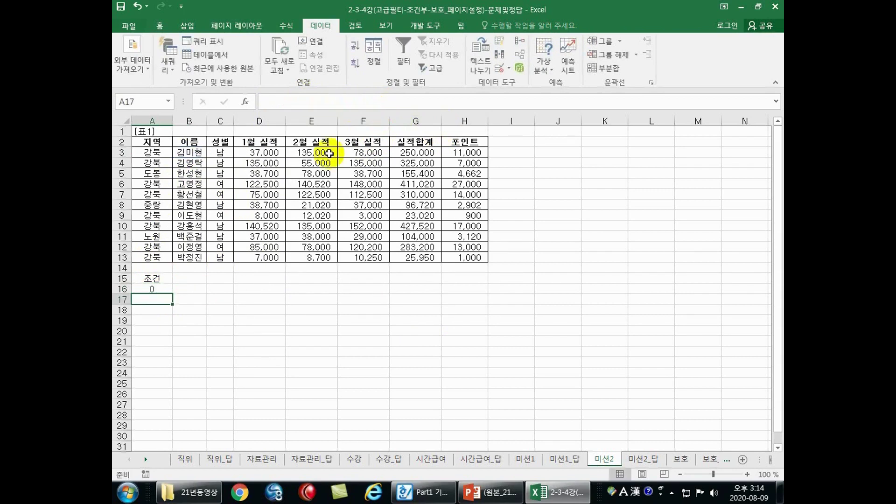
left_click(157, 288)
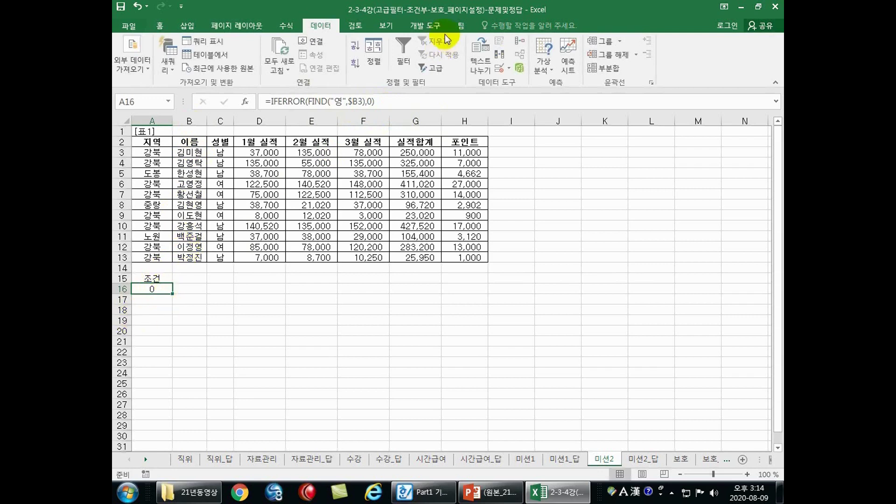
Step: Restore the workbook window to its smaller size and minimize the folder window covering the 미션2 instructions
double_click(438, 8)
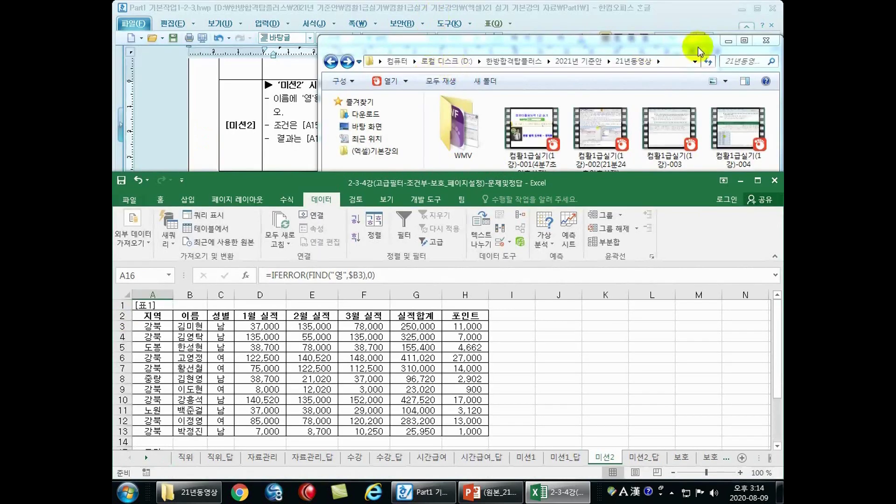
left_click(728, 40)
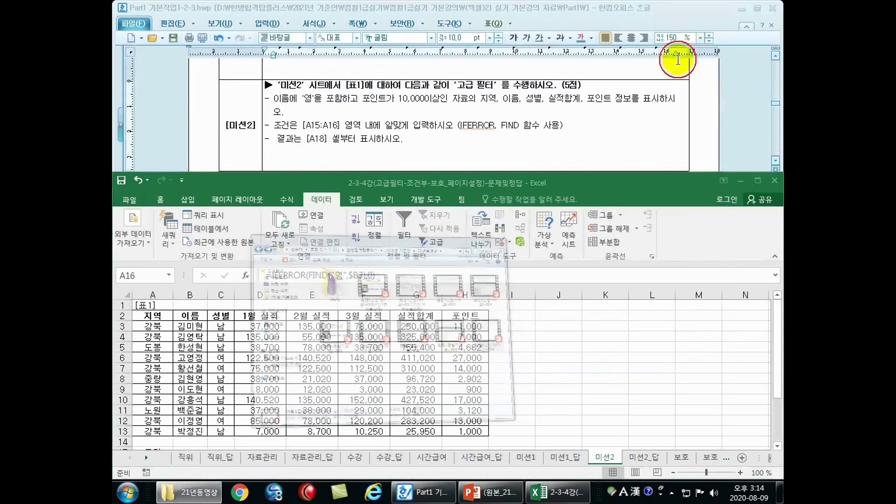
left_click(263, 357)
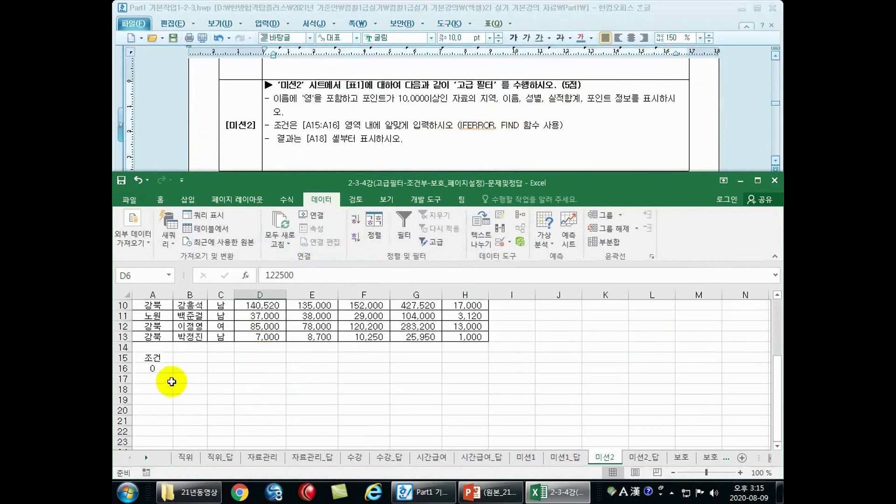
Step: Append the 포인트 condition $H3>=10000 to the A16 formula after a comma, with column H absolute
left_click(153, 368)
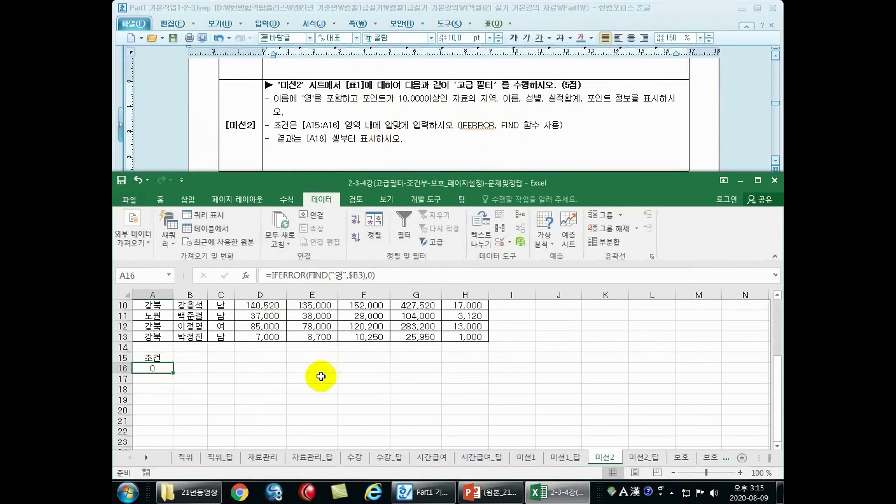
left_click(388, 281)
type(",")
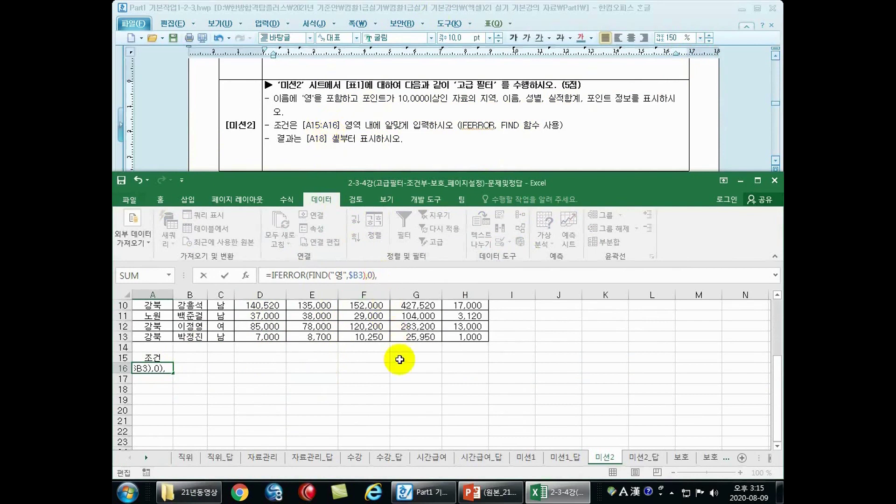
left_click_drag(777, 385, 779, 329)
left_click(472, 327)
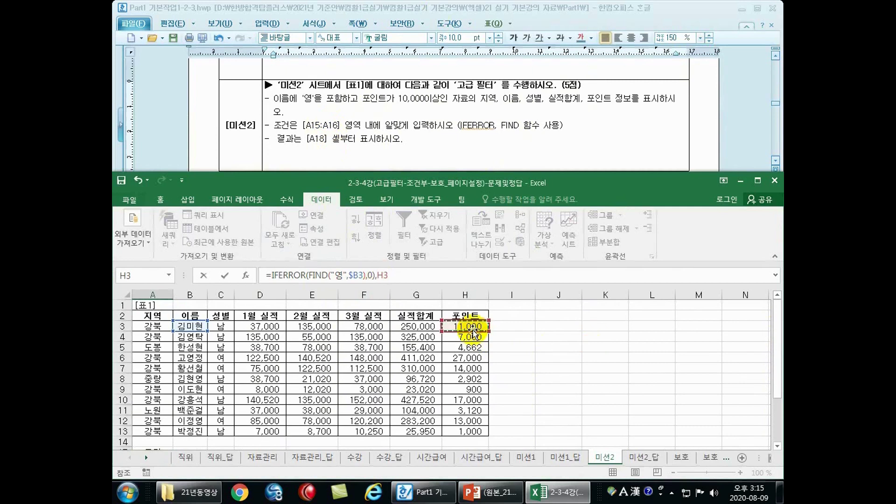
type(">")
left_click_drag(381, 276, 377, 275)
left_click(378, 275)
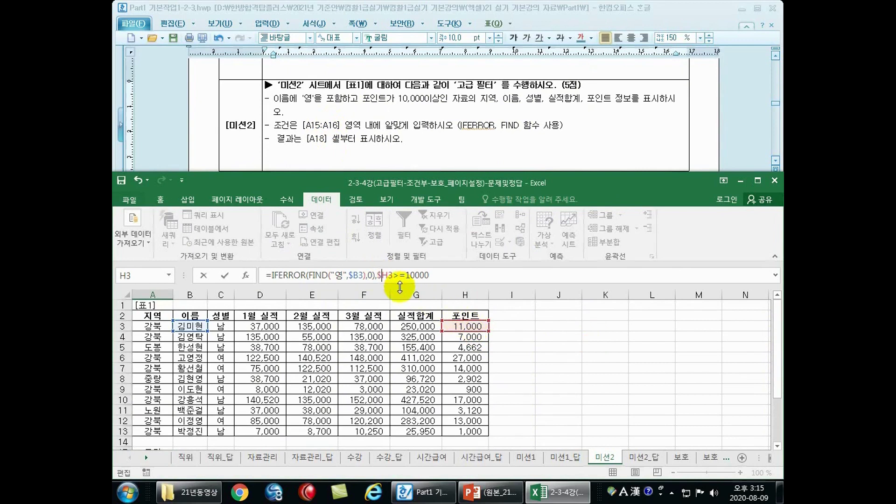
left_click(351, 275)
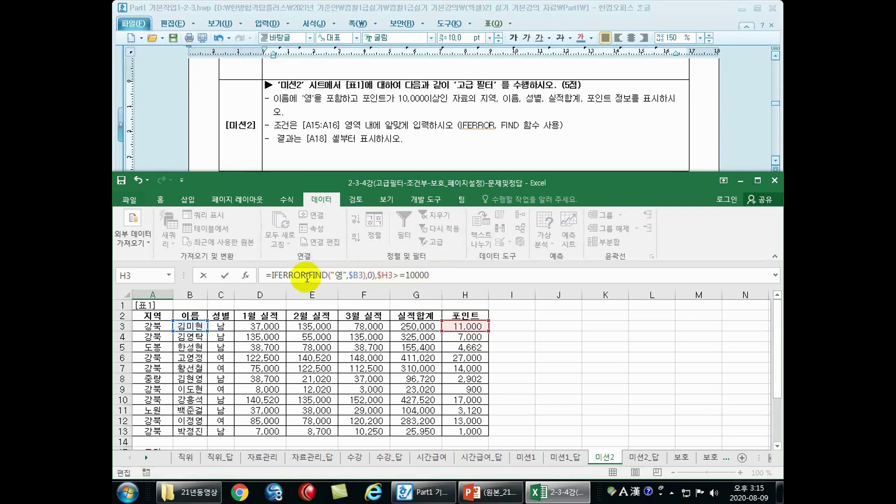
Step: Enclose both conditions in an AND function to complete A16 as =AND(IFERROR(FIND("영",$B3),0),$H3>=10000)
left_click(272, 275)
left_click(307, 278)
type("(")
left_click(439, 275)
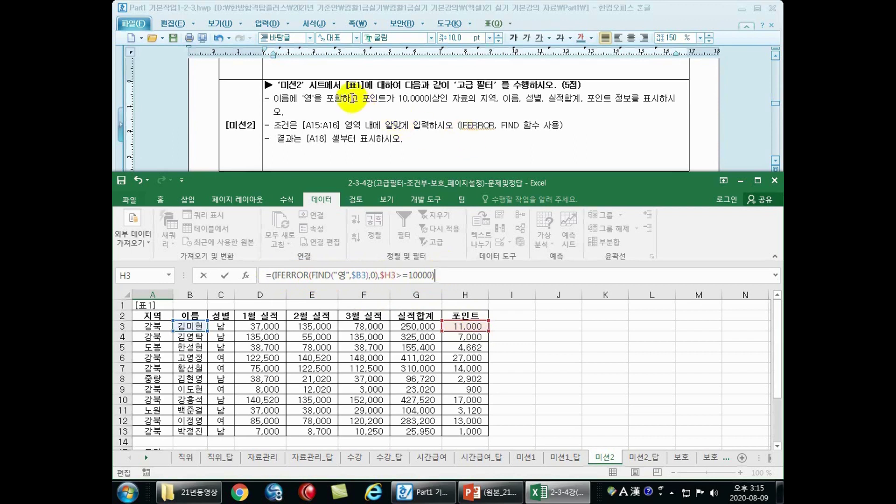
left_click(270, 275)
key("Hangul")
type("ㅁ")
key("BackSpace")
key("BackSpace")
key("BackSpace")
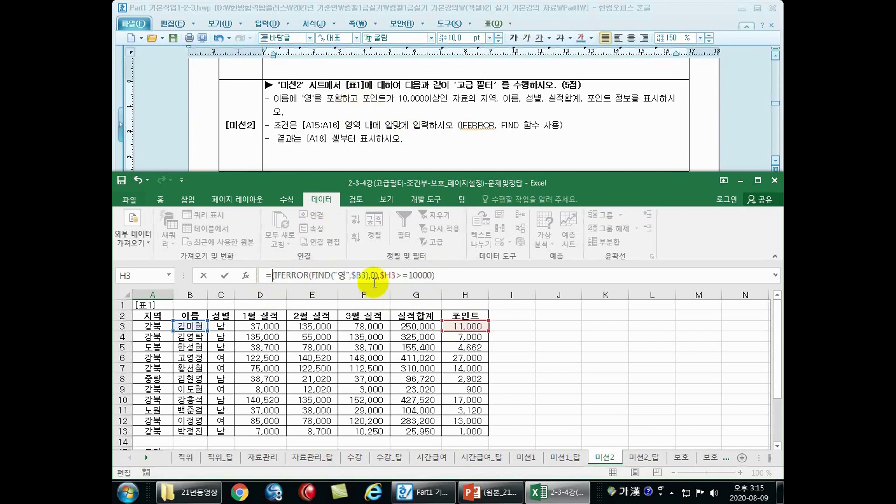
type("and")
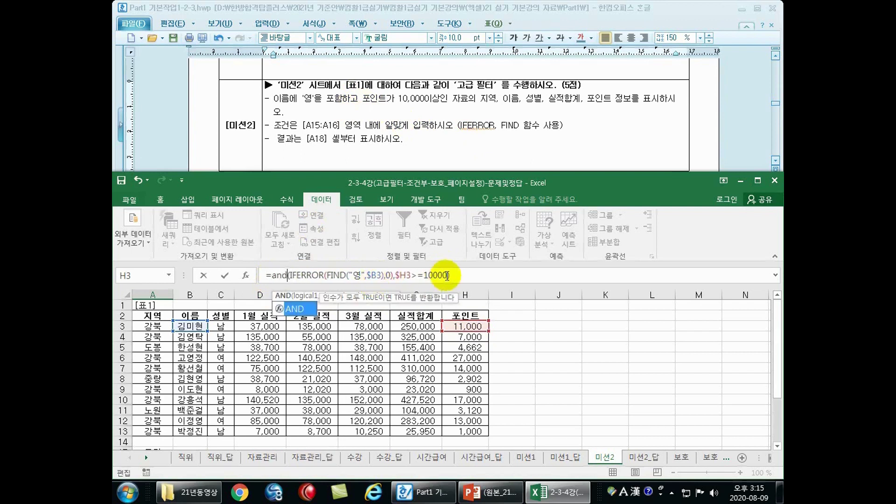
left_click(467, 278)
key("Return")
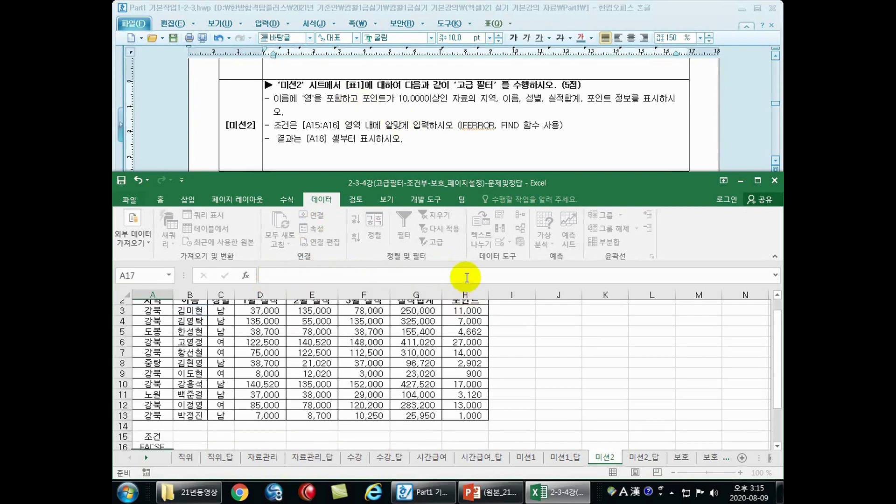
Step: Check the AND formula in A16 against the first 포인트 and 이름 entries in H3 and B3
left_click(159, 432)
scroll(227, 423, "up", 1)
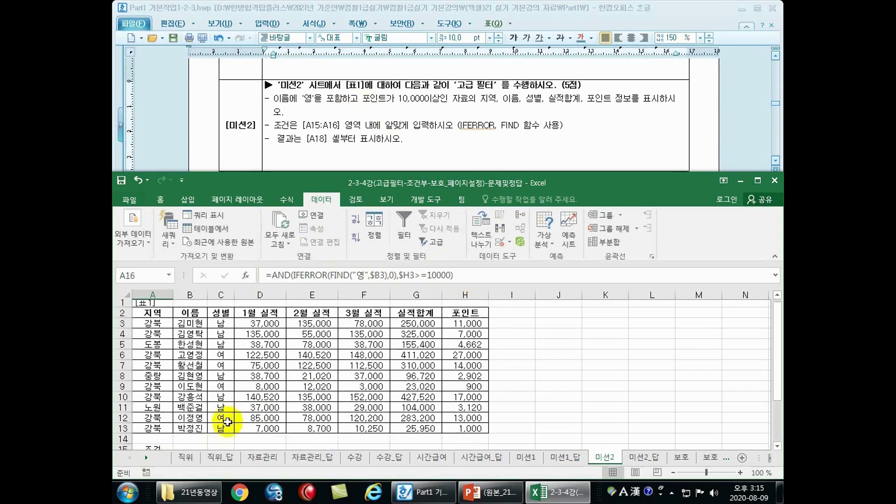
left_click(469, 327)
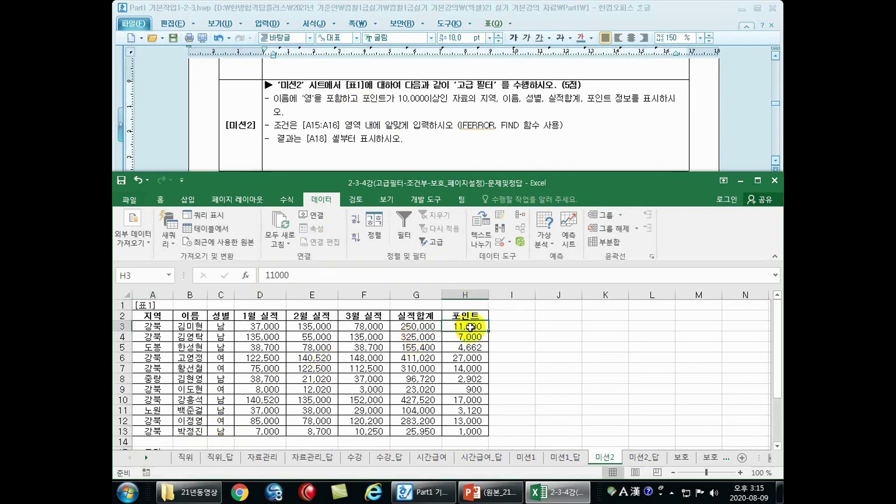
left_click(192, 328)
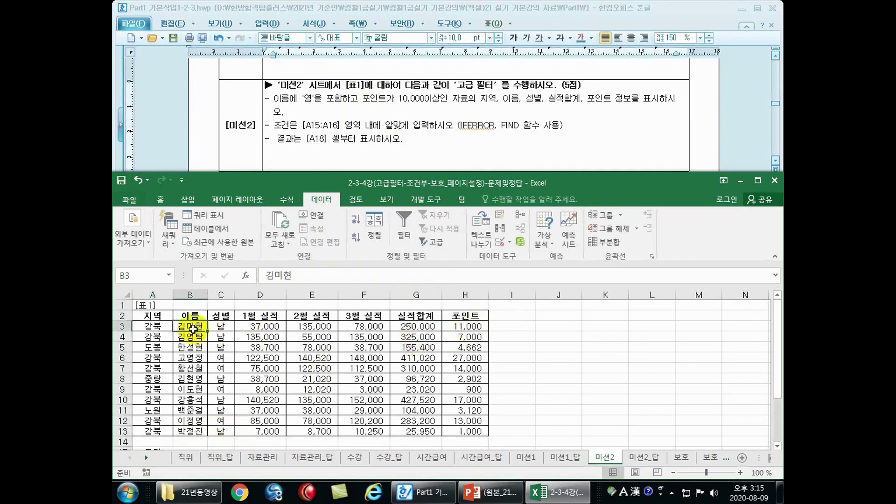
Step: Review the completed criteria formula in A16
scroll(192, 328, "down", 2)
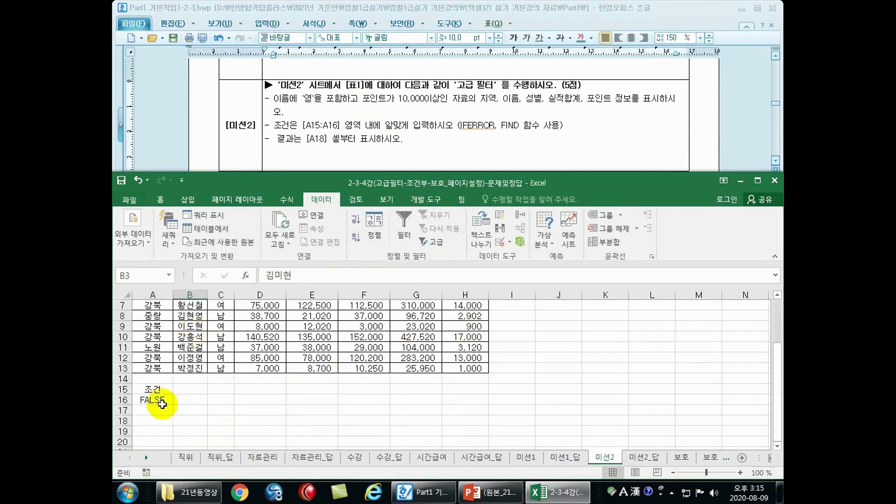
left_click(161, 400)
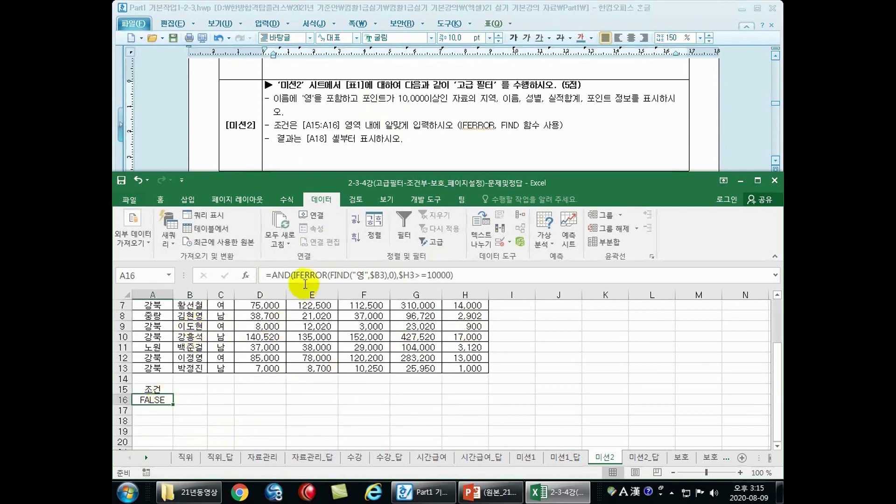
left_click(337, 338)
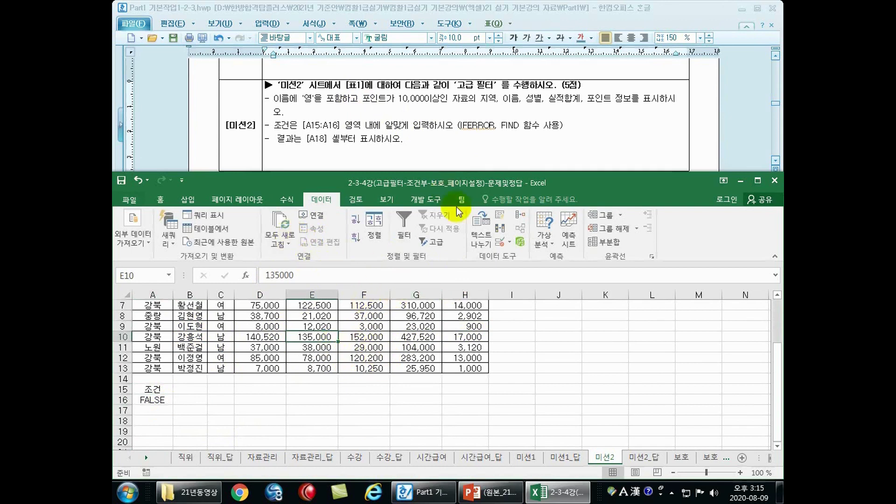
Step: Copy the 지역, 이름, 성별, 실적합계 and 포인트 headers from row 2 and paste them starting at A18
left_click(443, 109)
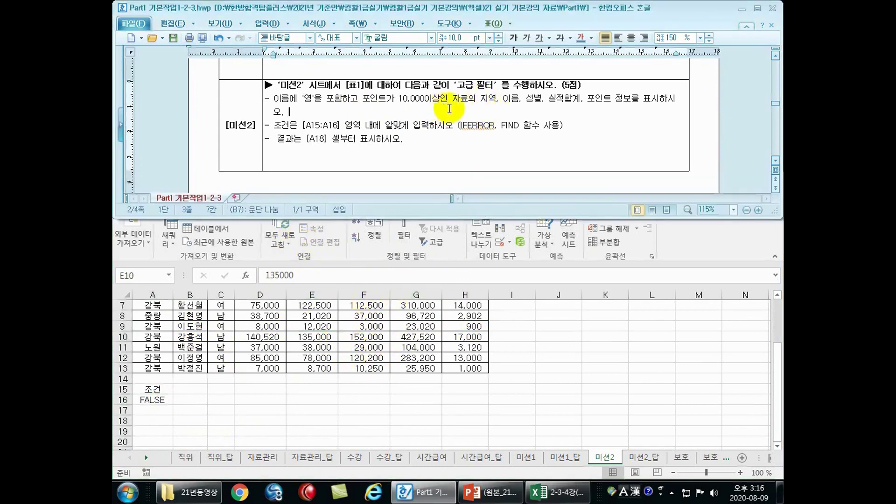
left_click(371, 328)
scroll(326, 332, "up", 2)
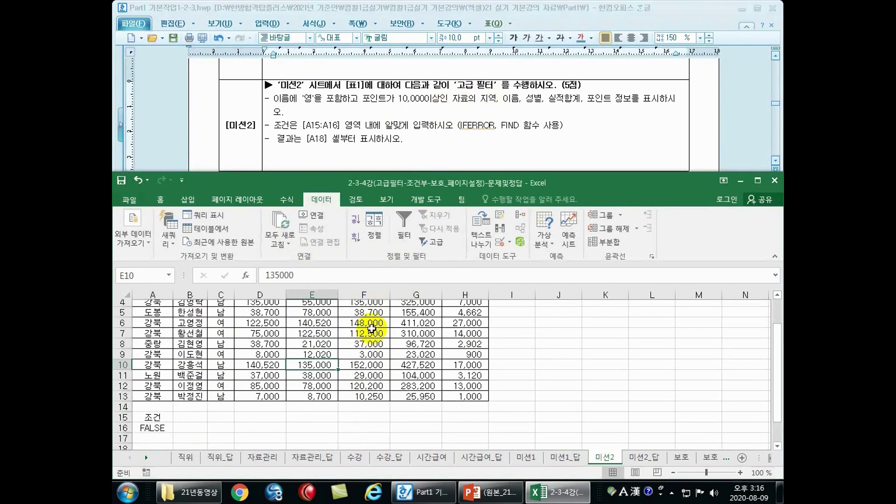
left_click(153, 315)
left_click_drag(152, 316, 219, 315)
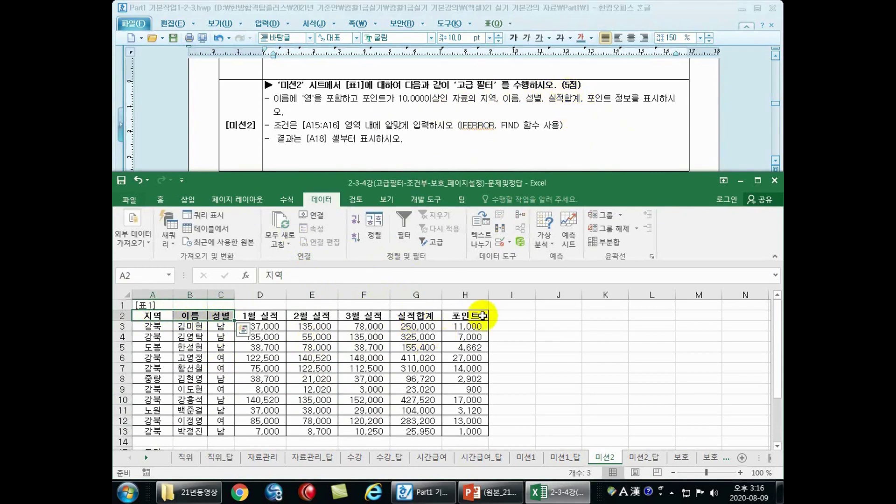
left_click_drag(415, 315, 463, 317)
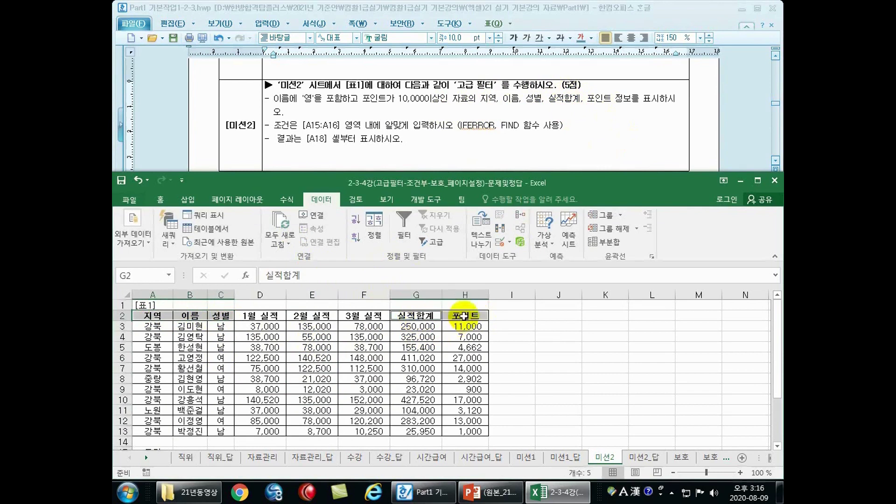
key("ctrl+c")
scroll(343, 380, "down", 3)
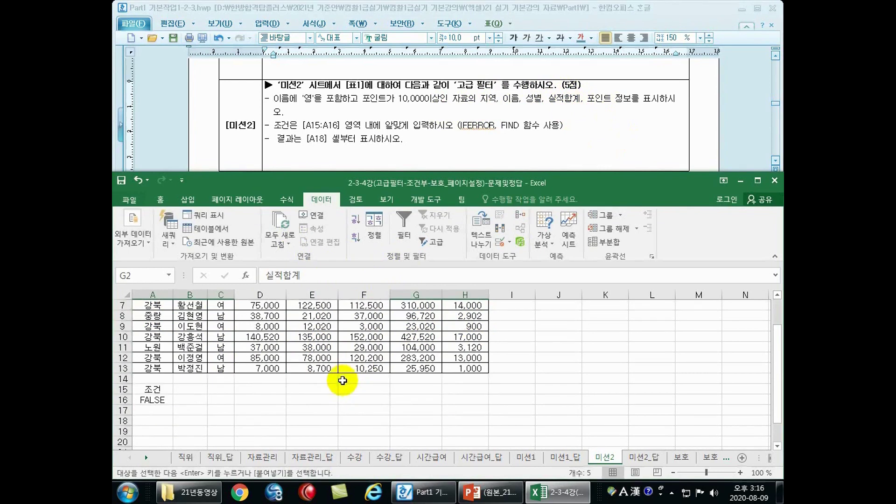
left_click(146, 390)
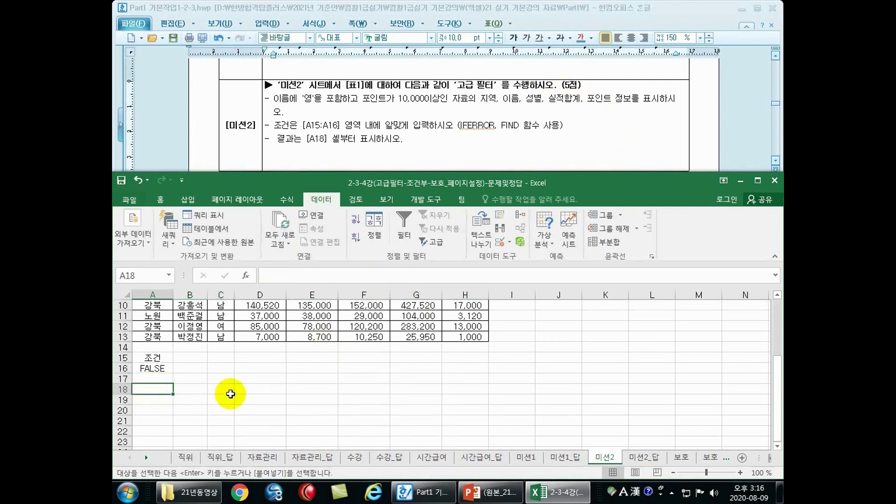
key("ctrl+v")
Step: Run an advanced filter on A2:H13 with criteria range A15:A16, copying the results to another location at A18:E18
left_click(394, 135)
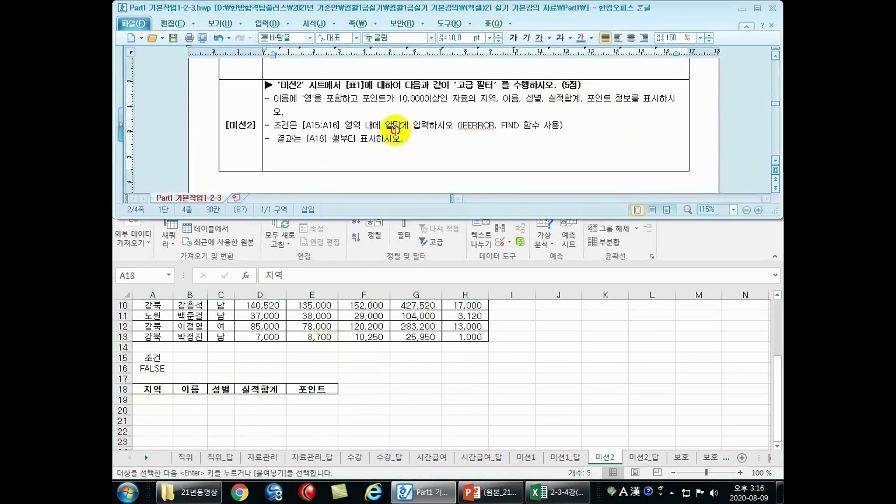
left_click(343, 333)
left_click(342, 332)
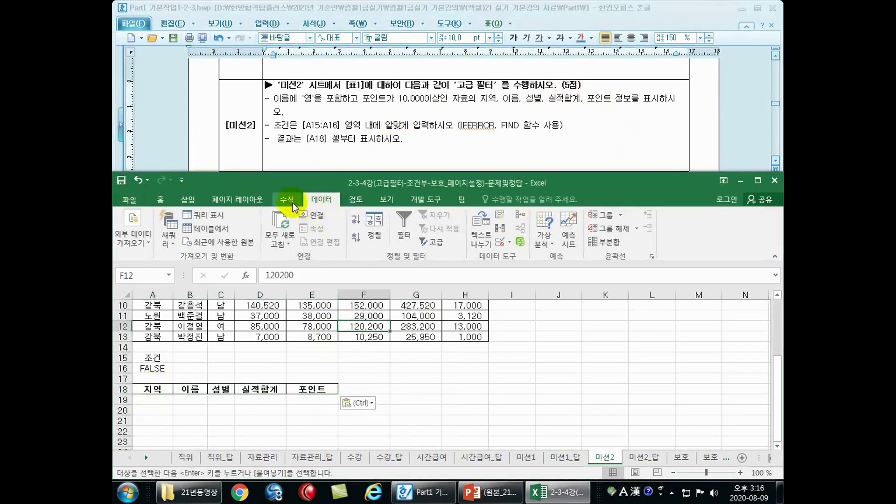
left_click(435, 242)
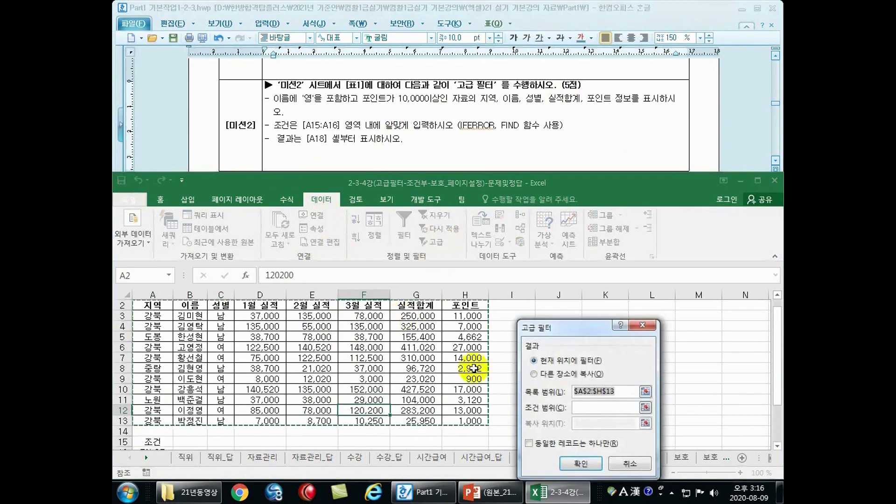
left_click(604, 407)
scroll(233, 389, "down", 3)
left_click_drag(153, 347, 311, 379)
left_click(533, 374)
left_click(581, 422)
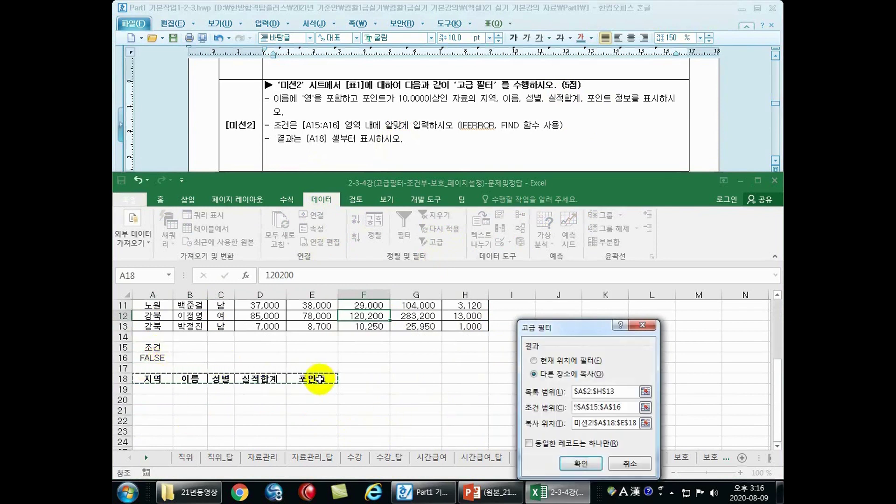
left_click(582, 464)
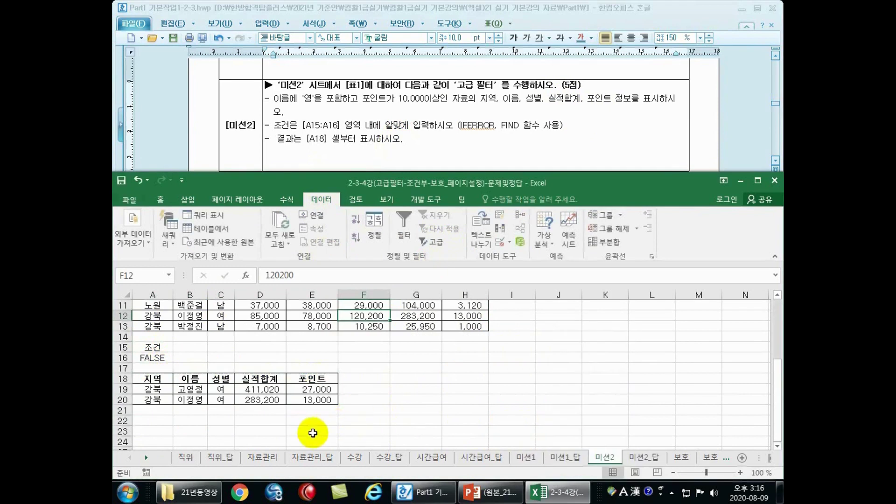
Step: Compare the filtered records with the model answer on the 미션2_답 sheet
left_click(383, 397)
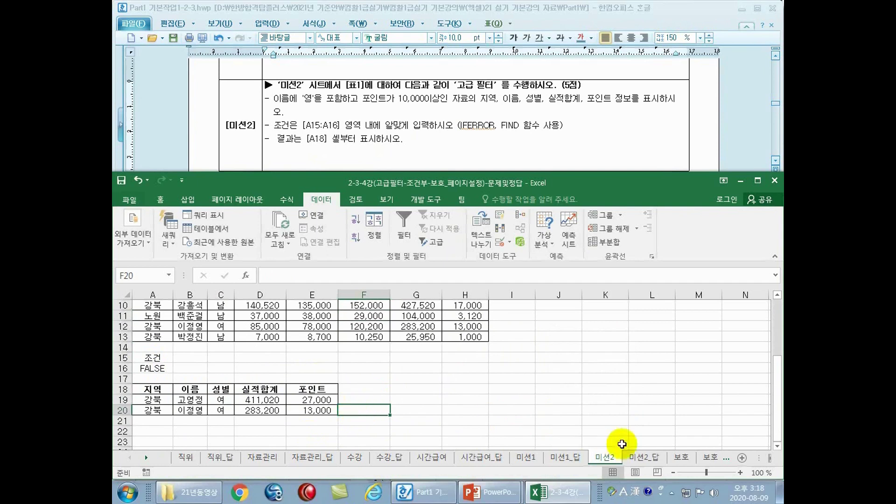
left_click(639, 457)
scroll(360, 414, "down", 1)
left_click(364, 418)
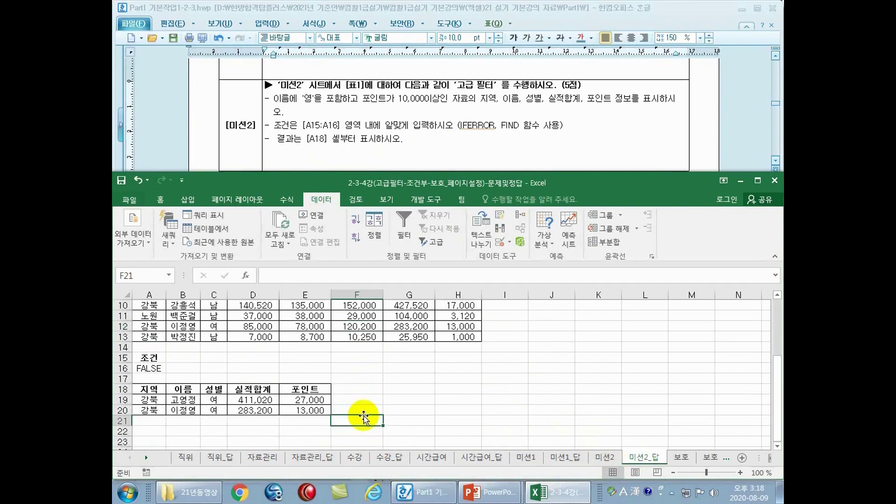
mouse_move(489, 492)
left_click(514, 423)
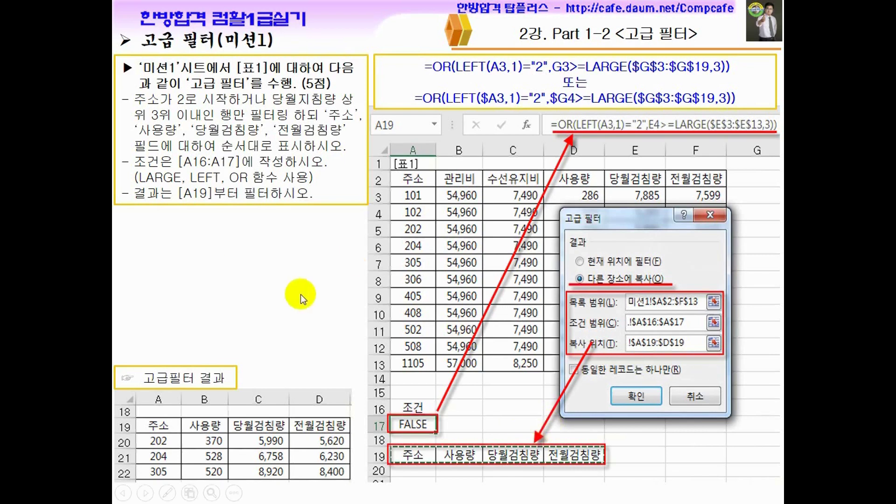
left_click(544, 80)
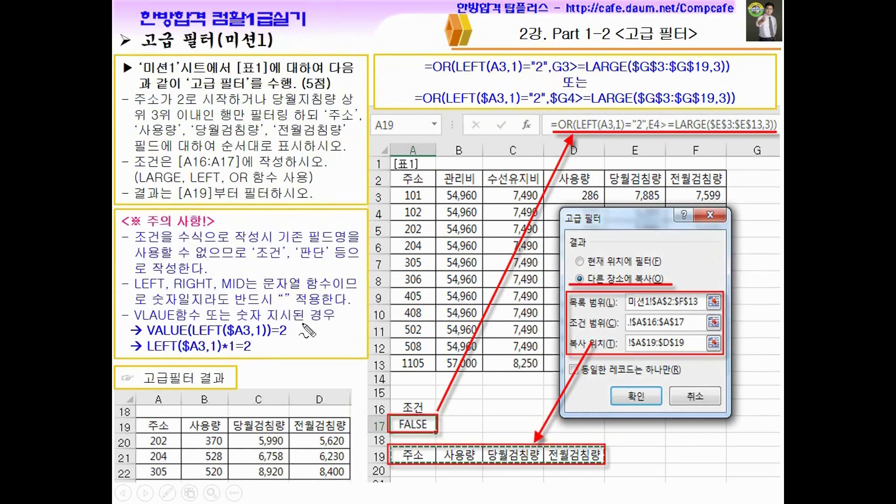
left_click_drag(140, 291, 230, 291)
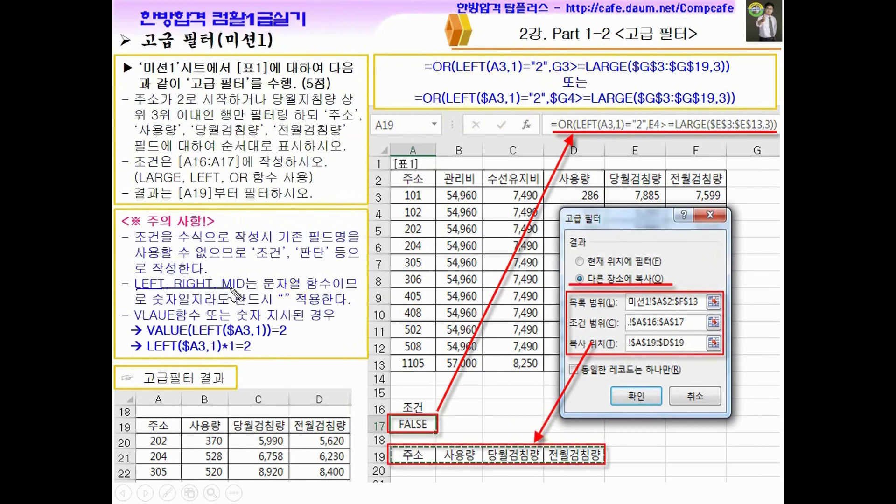
left_click_drag(276, 308, 291, 308)
left_click_drag(138, 323, 178, 324)
mouse_move(194, 339)
left_mouse_down()
mouse_move(265, 339)
mouse_move(268, 326)
left_mouse_up()
left_click_drag(192, 327, 193, 338)
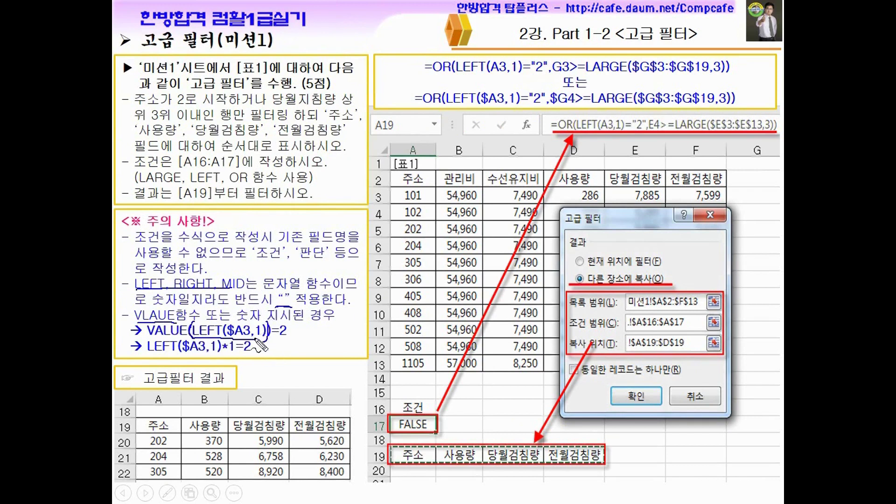
left_click_drag(284, 321, 280, 338)
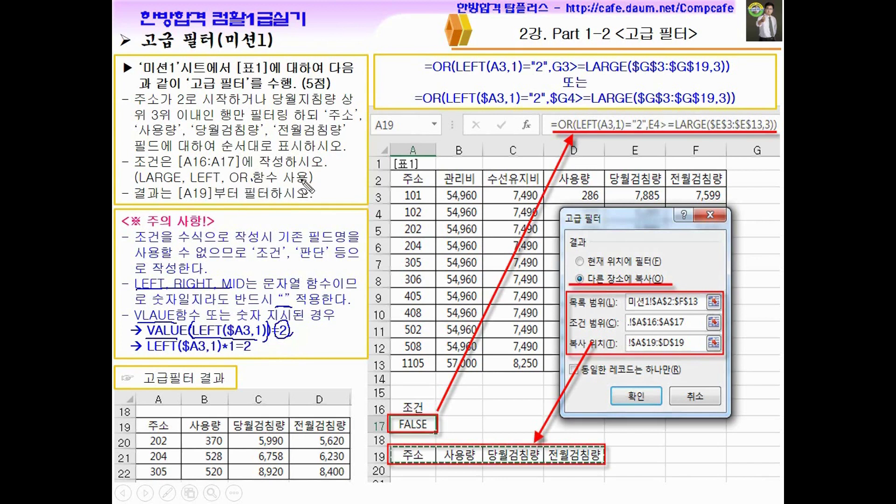
left_click_drag(124, 207, 132, 207)
left_click_drag(147, 208, 245, 199)
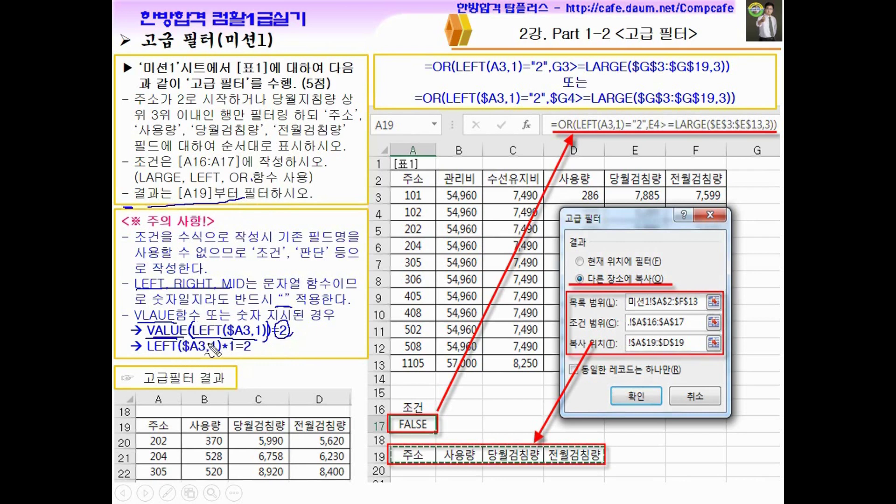
mouse_move(147, 357)
left_mouse_down()
mouse_move(218, 358)
mouse_move(222, 344)
mouse_move(232, 356)
left_mouse_up()
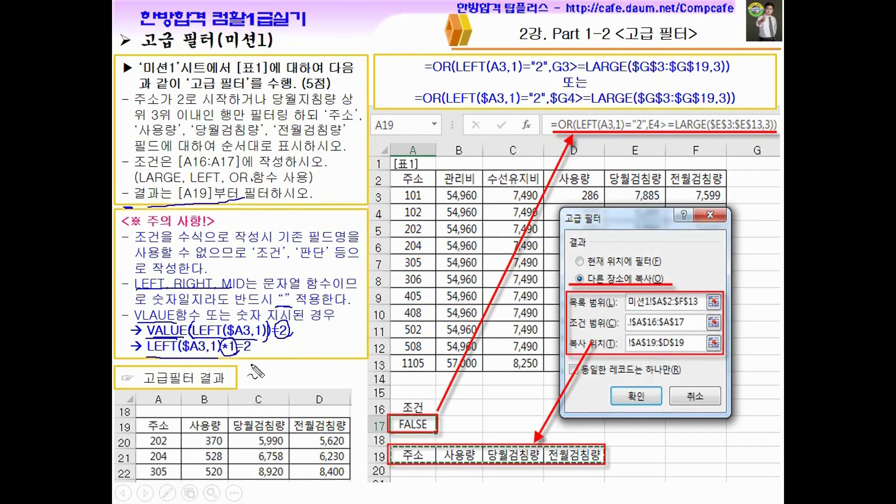
left_click_drag(146, 210, 237, 204)
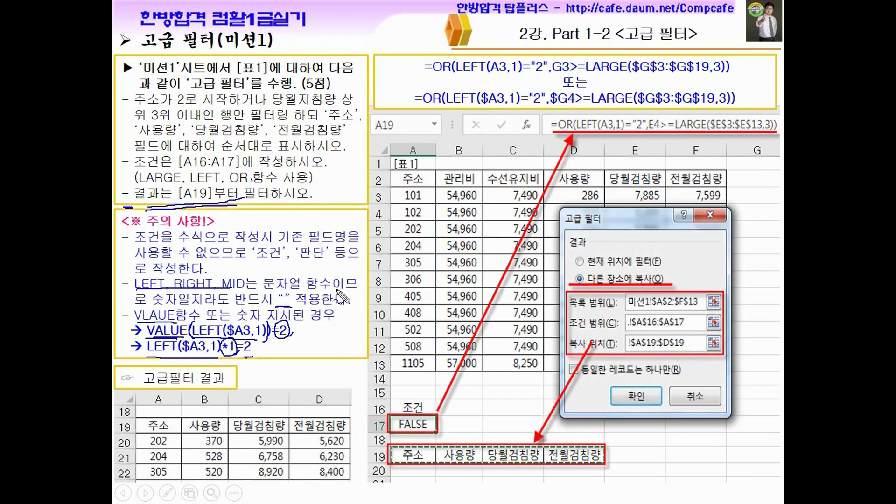
left_click_drag(531, 74, 552, 72)
key("e")
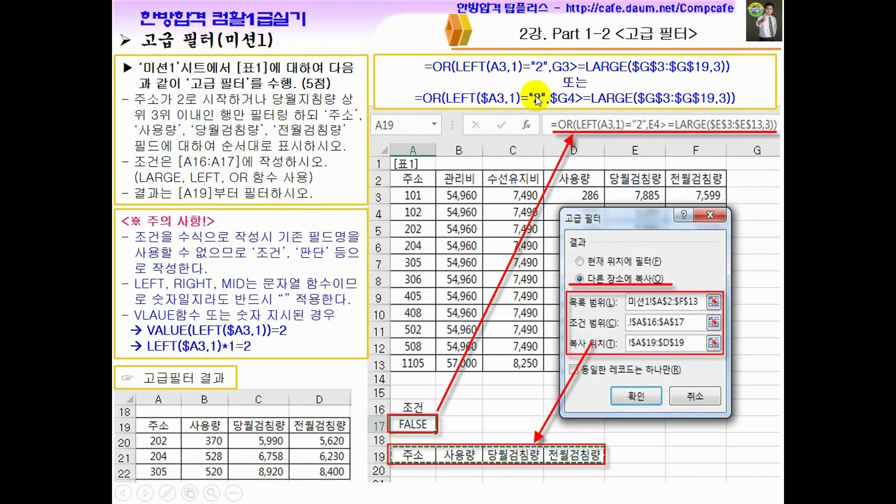
key("ctrl+p")
left_click_drag(586, 74, 717, 73)
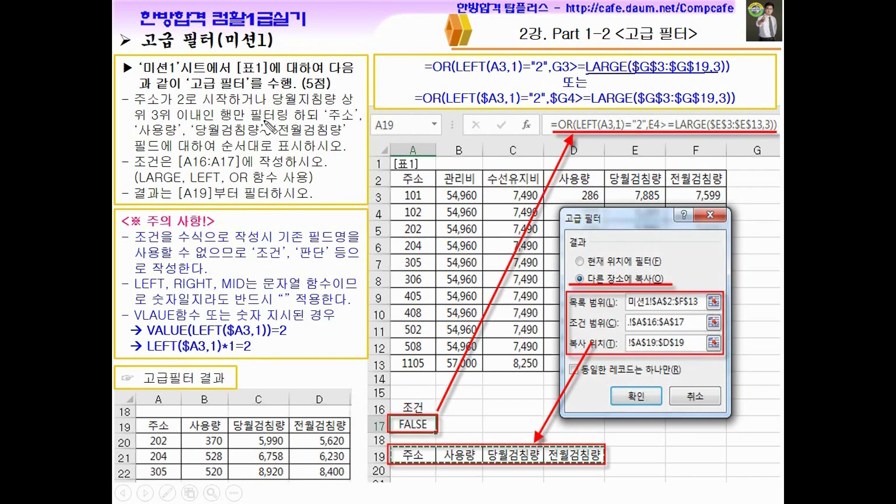
left_click_drag(152, 121, 214, 120)
left_click_drag(341, 107, 361, 105)
left_click_drag(580, 59, 582, 75)
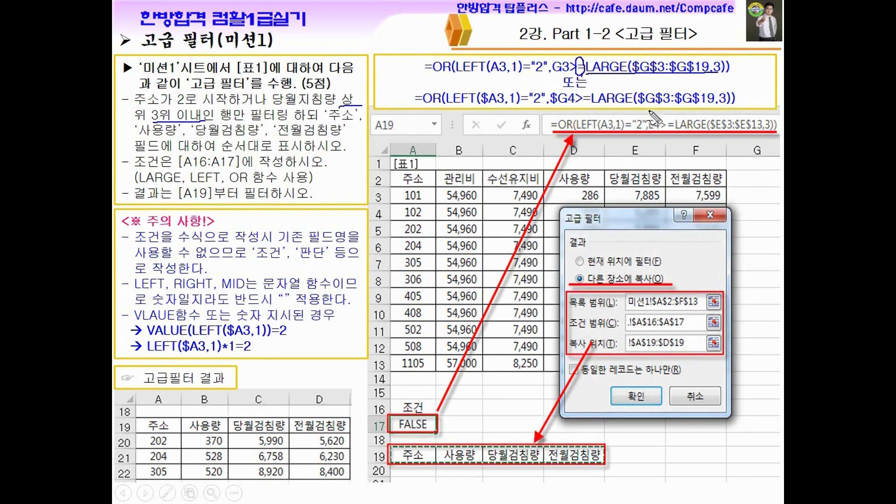
left_click_drag(596, 79, 616, 59)
left_click_drag(598, 84, 632, 81)
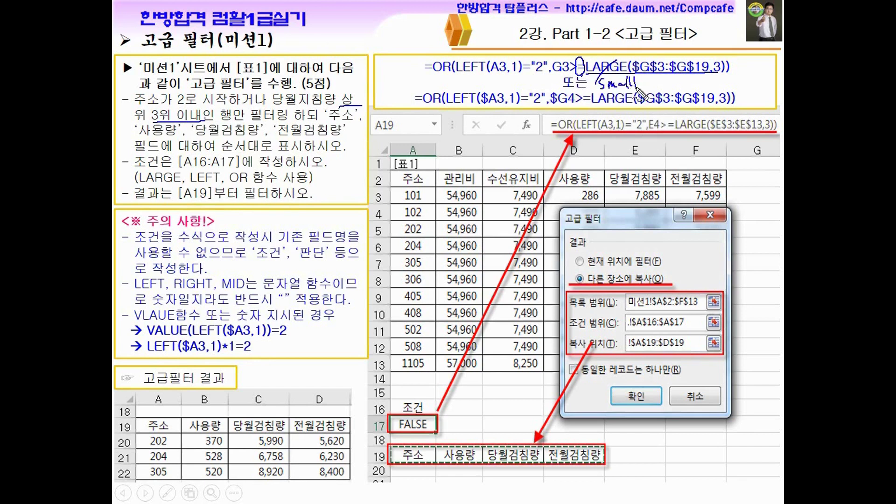
key("e")
key("ctrl+p")
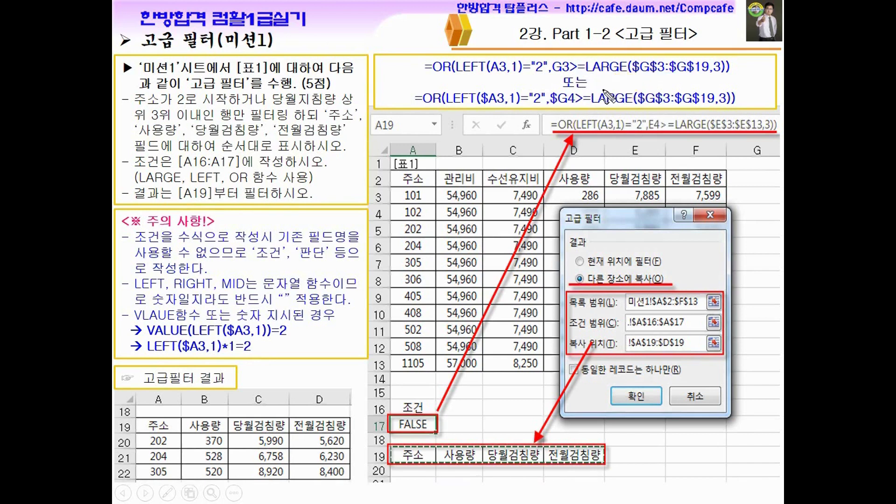
left_click_drag(586, 57, 579, 70)
left_click_drag(579, 57, 586, 87)
key("Page_Down")
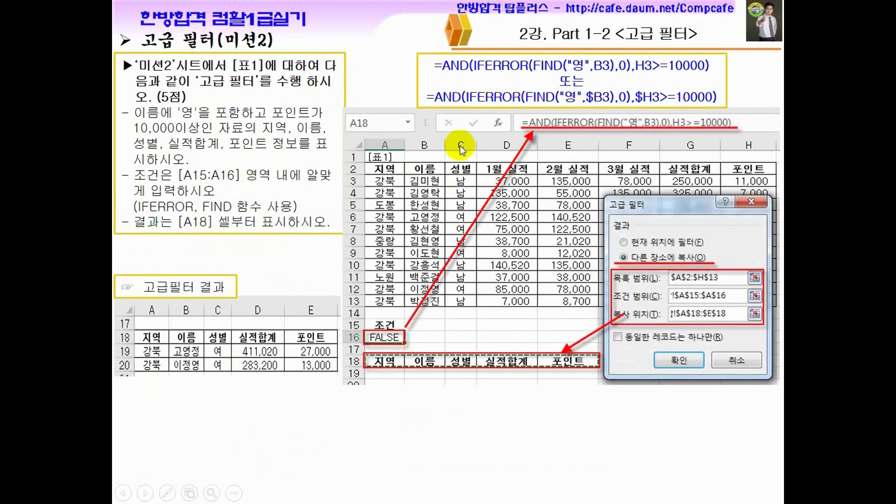
left_click_drag(537, 78, 608, 77)
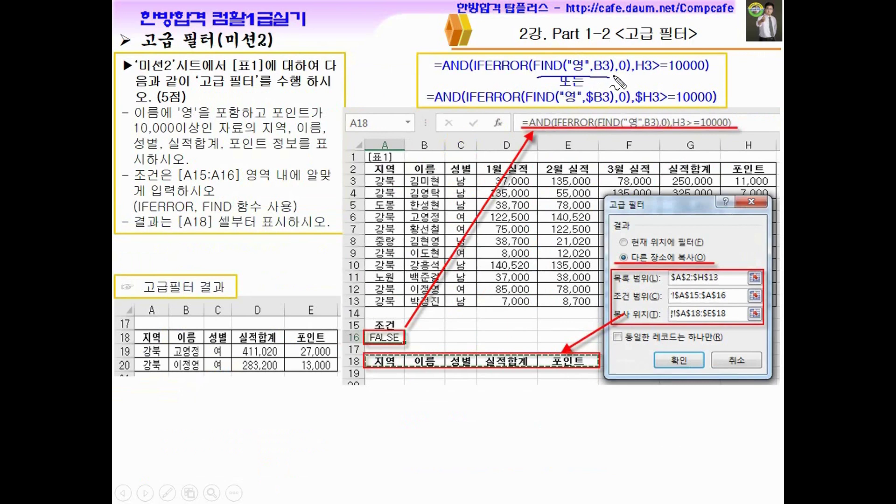
left_click_drag(495, 73, 519, 74)
left_click_drag(625, 60, 620, 71)
key("e")
key("space")
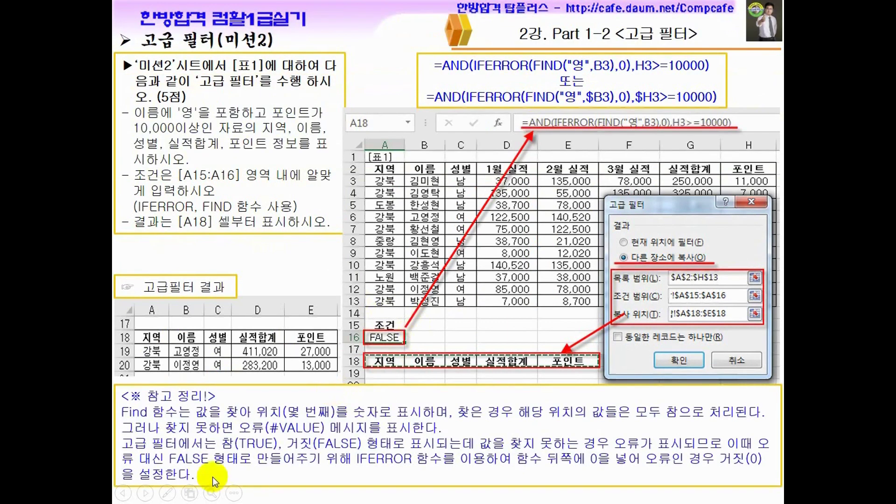